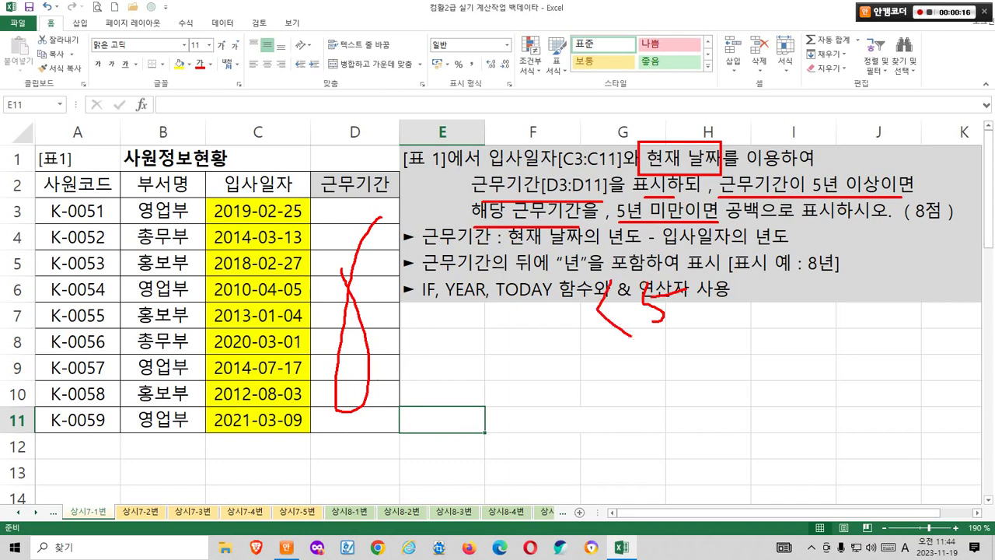
drag(727, 225, 889, 224)
drag(430, 251, 777, 246)
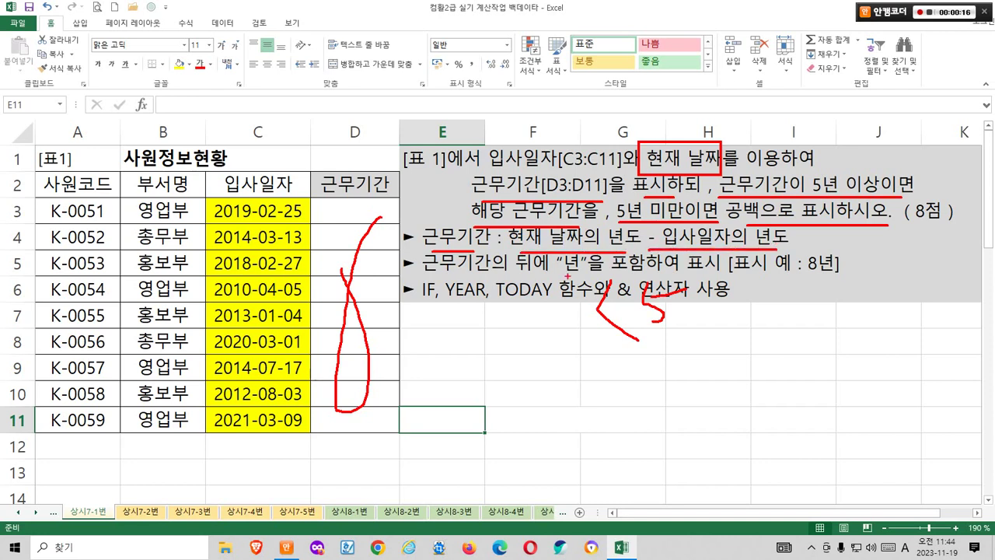
drag(438, 275, 716, 272)
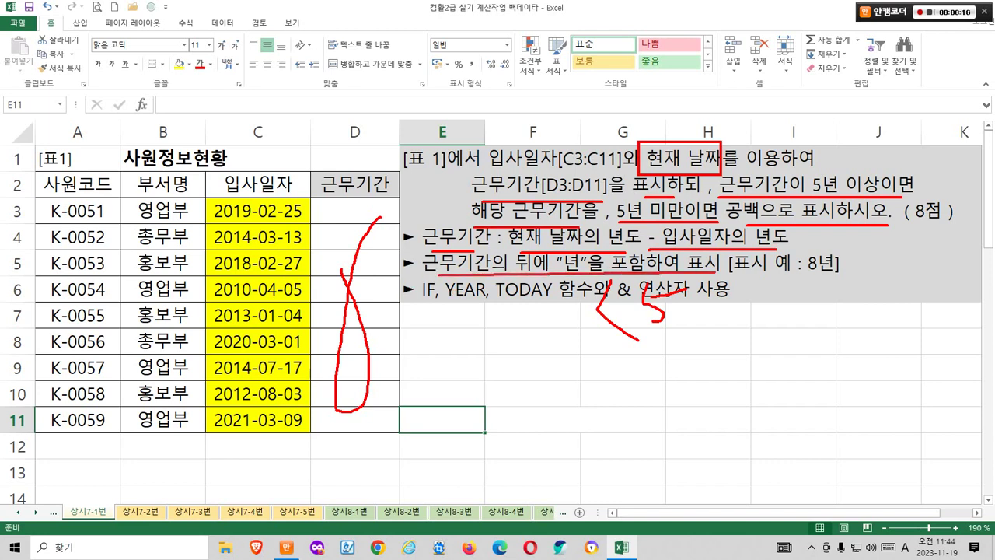
mouse_move(820, 273)
mouse_down()
mouse_move(840, 245)
mouse_move(843, 271)
mouse_up()
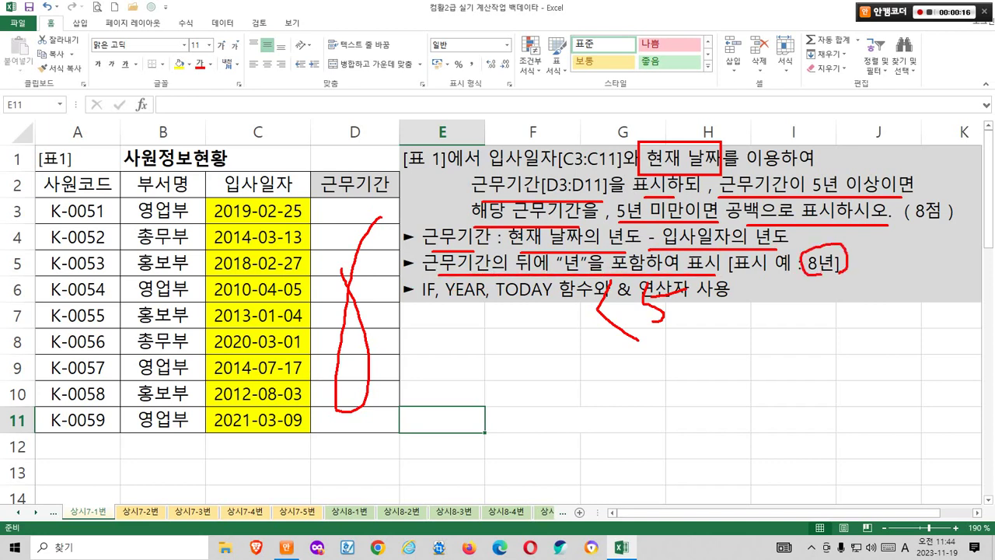
mouse_move(758, 217)
mouse_down()
mouse_move(751, 224)
mouse_move(719, 199)
mouse_move(752, 221)
mouse_up()
drag(424, 303, 721, 300)
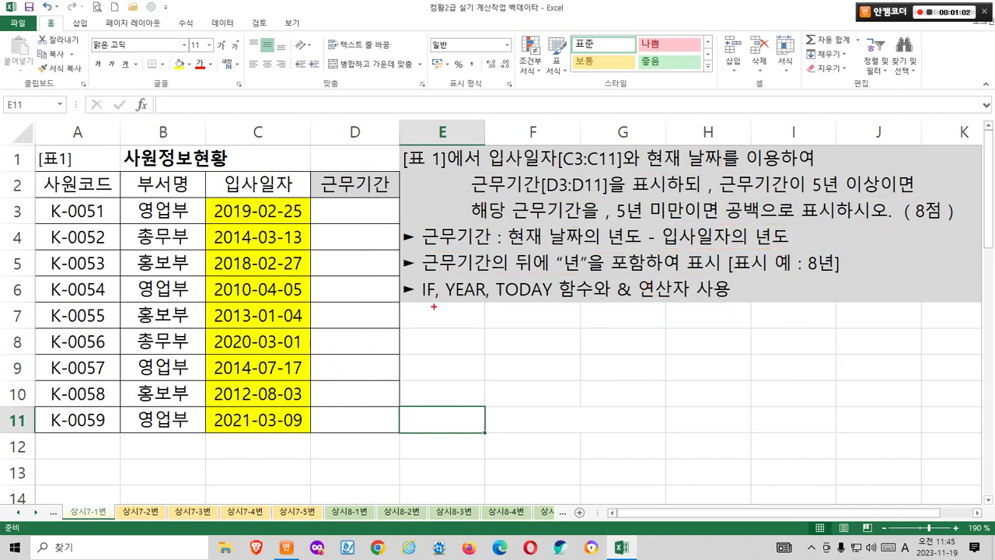
mouse_move(430, 306)
mouse_down()
mouse_move(418, 271)
mouse_move(432, 304)
mouse_move(511, 292)
mouse_move(556, 303)
mouse_up()
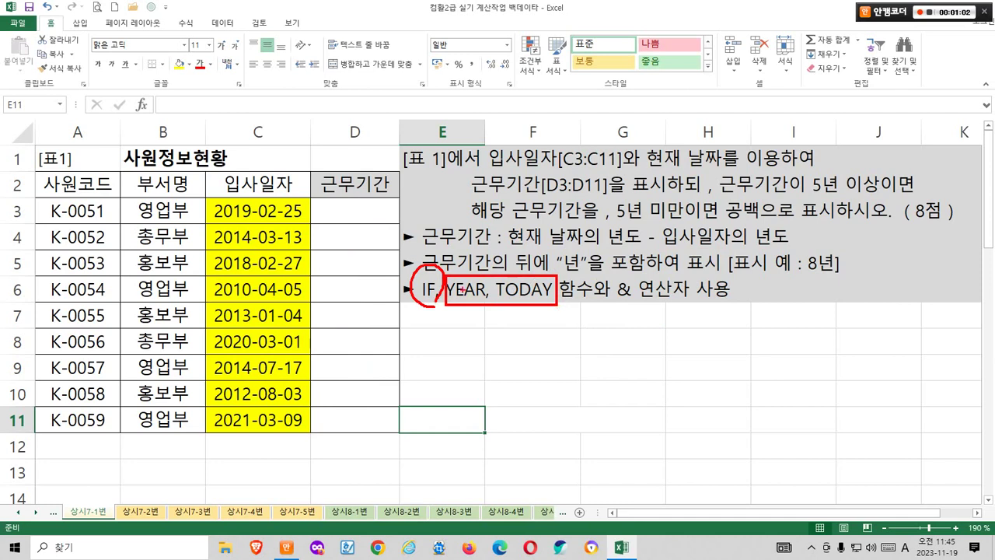
drag(418, 261, 439, 227)
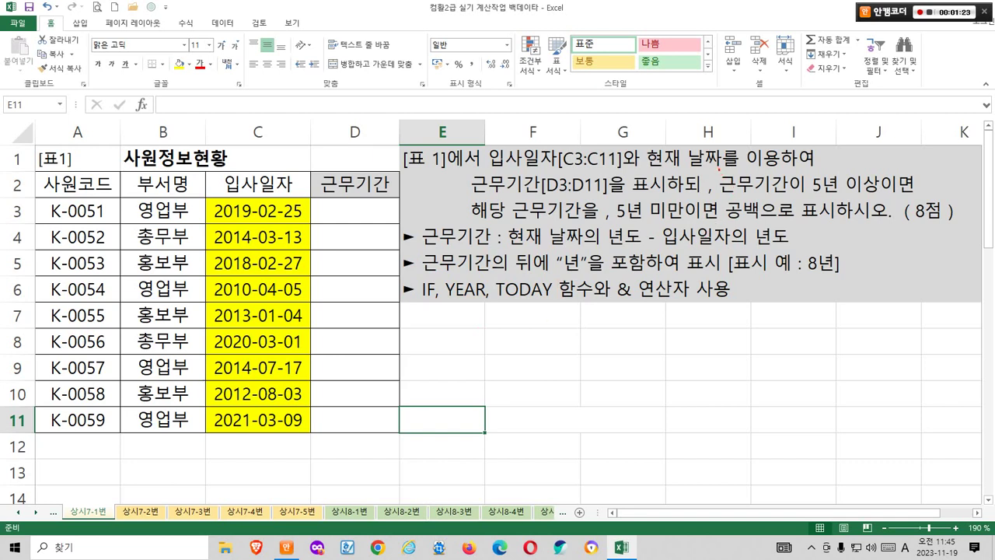
drag(718, 168, 885, 196)
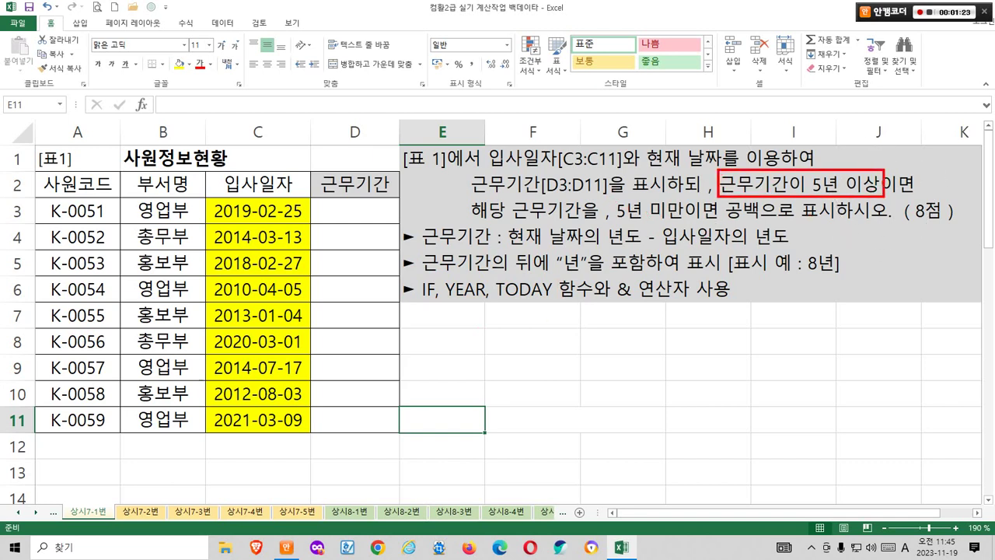
mouse_move(652, 199)
mouse_down()
mouse_move(691, 224)
mouse_move(632, 225)
mouse_move(718, 172)
mouse_up()
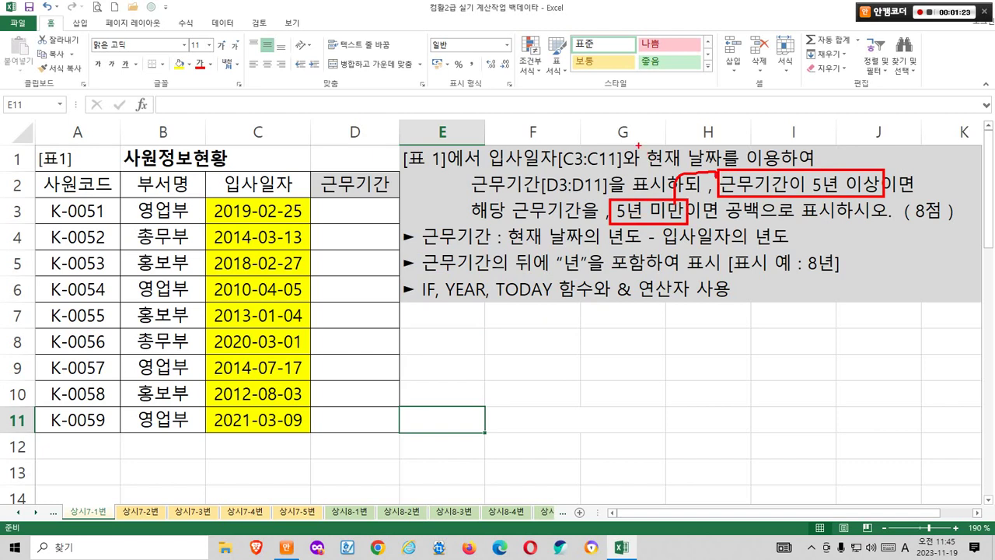
mouse_move(637, 145)
mouse_down()
mouse_move(662, 165)
mouse_move(694, 145)
mouse_move(710, 153)
mouse_move(744, 140)
mouse_move(768, 150)
mouse_move(745, 153)
mouse_up()
mouse_move(765, 109)
mouse_down()
mouse_move(767, 161)
mouse_move(771, 111)
mouse_up()
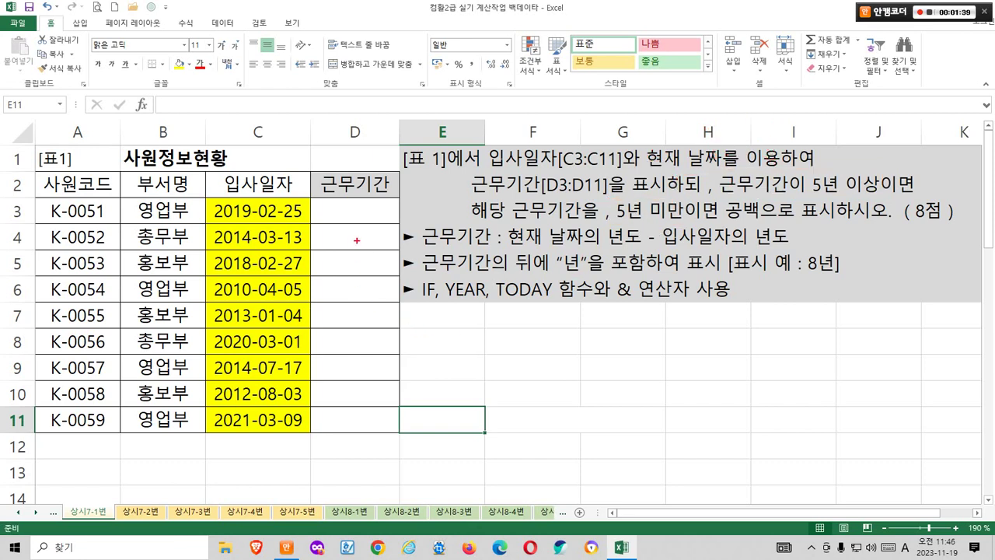
mouse_move(362, 232)
mouse_down()
mouse_move(349, 257)
mouse_move(386, 259)
mouse_up()
mouse_move(370, 230)
mouse_down()
mouse_move(390, 229)
mouse_move(409, 261)
mouse_move(438, 226)
mouse_move(475, 256)
mouse_up()
mouse_move(483, 222)
mouse_down()
mouse_move(513, 246)
mouse_move(595, 229)
mouse_move(595, 258)
mouse_up()
mouse_move(606, 214)
mouse_down()
mouse_move(607, 240)
mouse_move(592, 253)
mouse_move(616, 241)
mouse_move(650, 250)
mouse_move(667, 217)
mouse_move(666, 238)
mouse_up()
drag(648, 257, 677, 241)
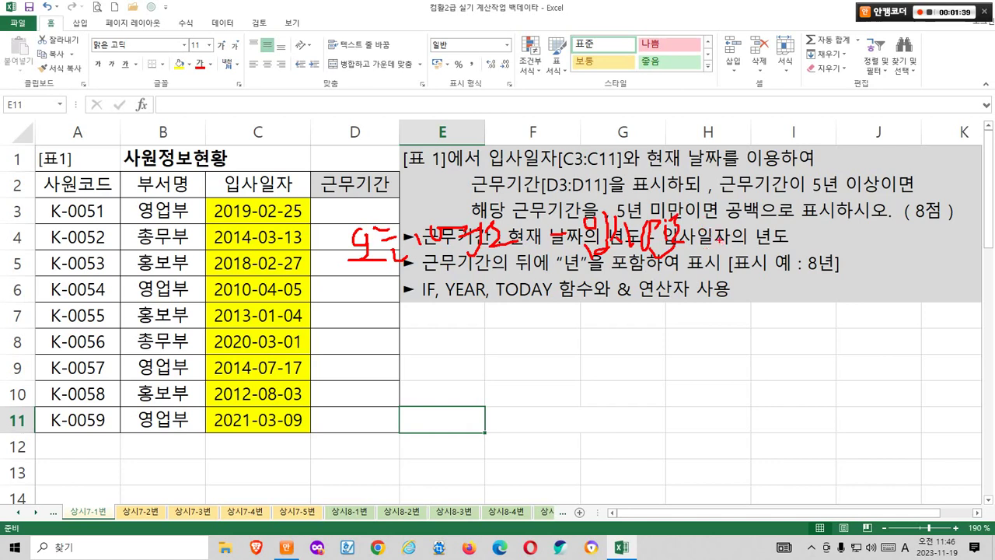
drag(695, 245, 720, 249)
drag(689, 201, 736, 244)
drag(726, 208, 837, 164)
drag(782, 216, 810, 285)
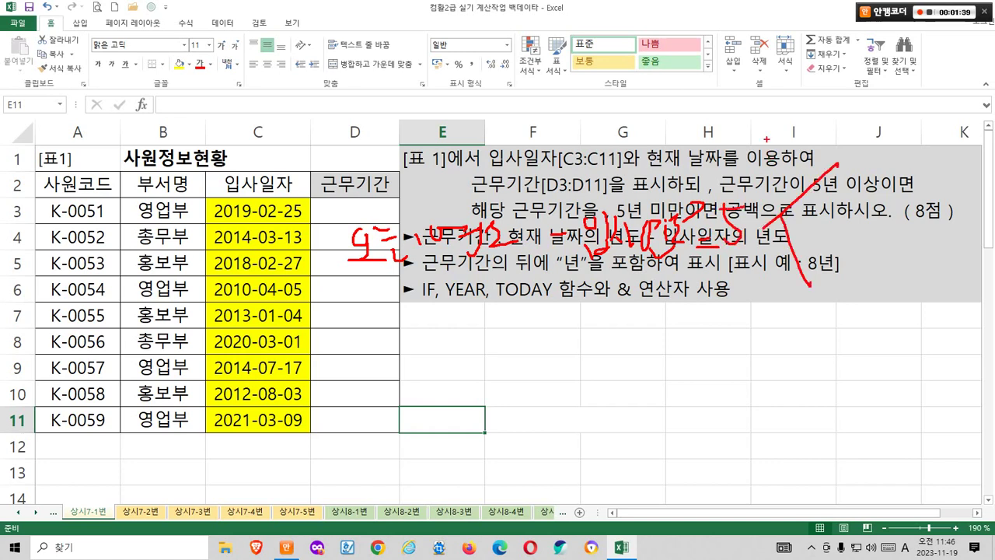
mouse_move(767, 140)
mouse_down()
mouse_move(777, 161)
mouse_move(799, 151)
mouse_move(773, 189)
mouse_up()
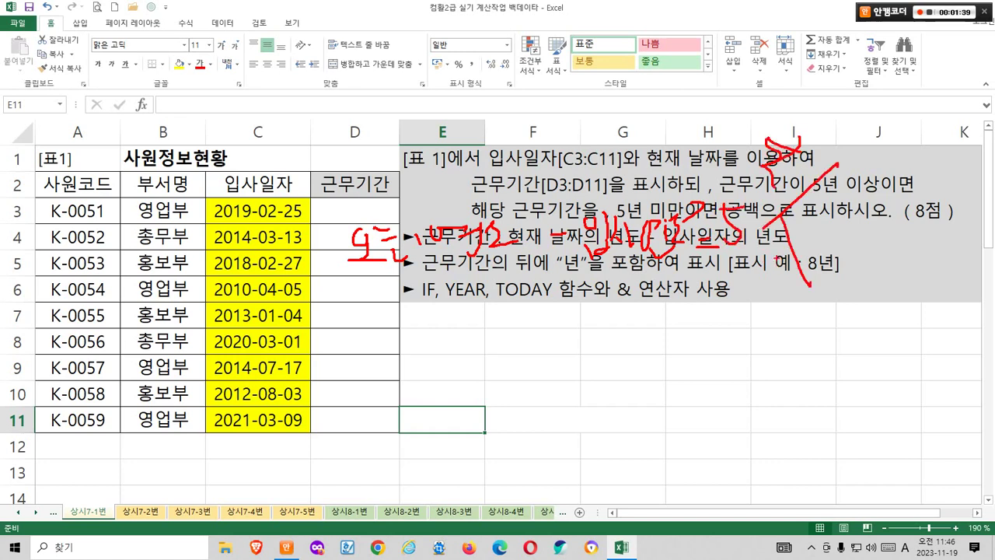
drag(775, 256, 782, 289)
mouse_move(875, 154)
mouse_down()
mouse_move(861, 162)
mouse_move(872, 178)
mouse_move(932, 158)
mouse_move(939, 179)
mouse_up()
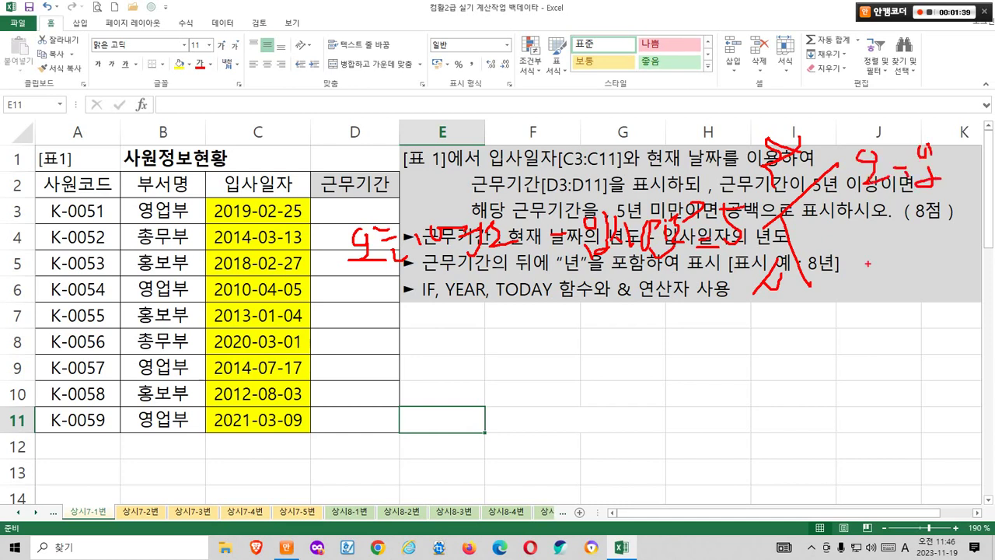
drag(844, 271, 849, 277)
mouse_move(209, 276)
mouse_down()
mouse_move(264, 145)
mouse_move(219, 342)
mouse_up()
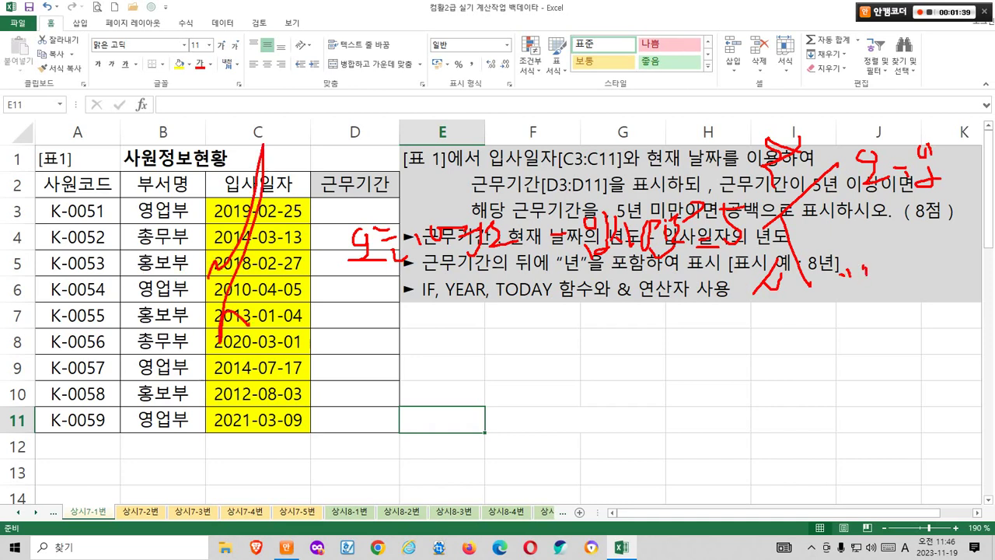
drag(219, 239, 200, 242)
mouse_move(440, 288)
mouse_down()
mouse_move(336, 262)
mouse_move(513, 255)
mouse_move(497, 274)
mouse_up()
mouse_move(418, 372)
mouse_down()
mouse_move(463, 366)
mouse_move(459, 396)
mouse_move(395, 392)
mouse_move(490, 381)
mouse_move(477, 413)
mouse_up()
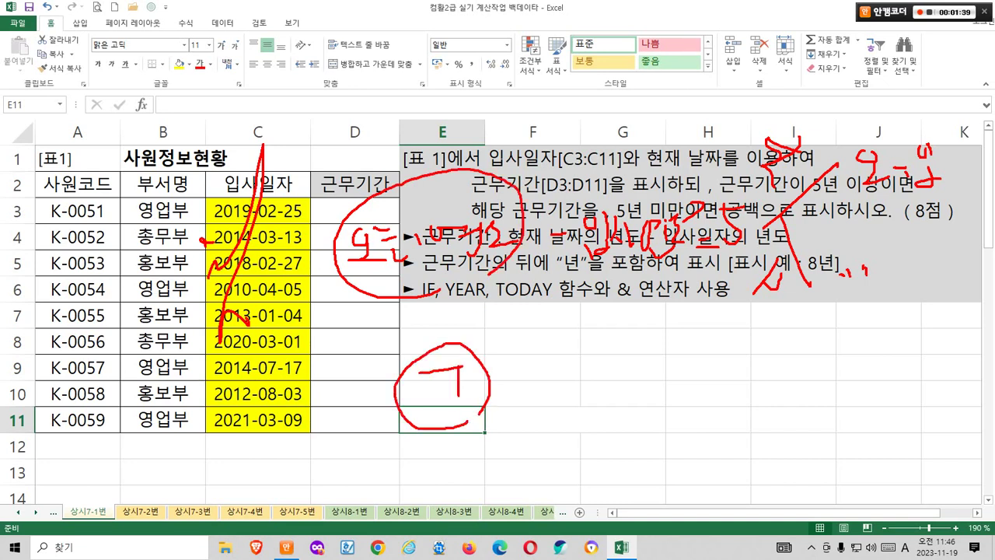
mouse_move(390, 325)
mouse_down()
mouse_move(414, 331)
mouse_move(410, 348)
mouse_up()
drag(517, 391, 542, 392)
drag(577, 277, 692, 265)
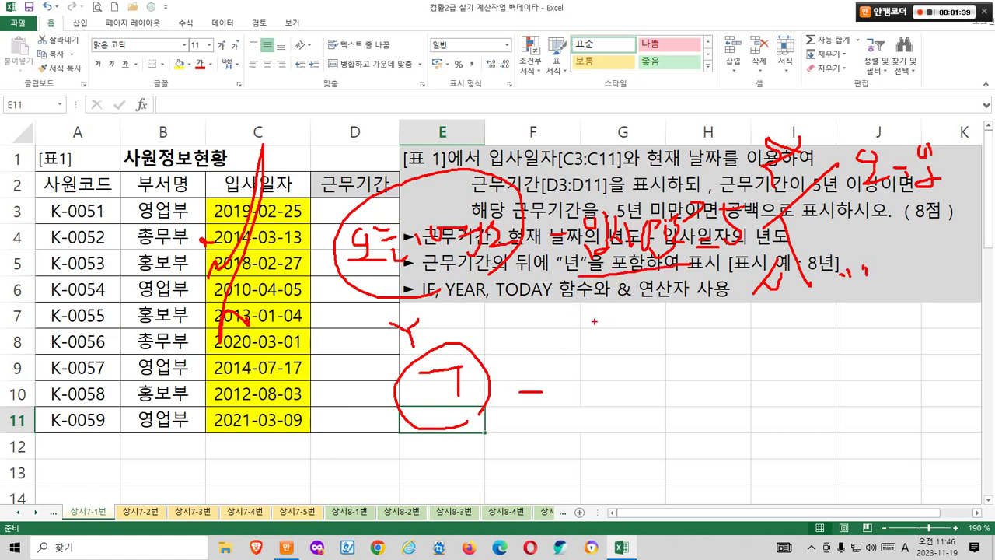
mouse_move(593, 320)
mouse_down()
mouse_move(642, 308)
mouse_move(620, 339)
mouse_move(623, 359)
mouse_up()
mouse_move(644, 409)
mouse_down()
mouse_move(638, 350)
mouse_move(674, 401)
mouse_up()
drag(627, 372, 637, 387)
drag(642, 370, 647, 405)
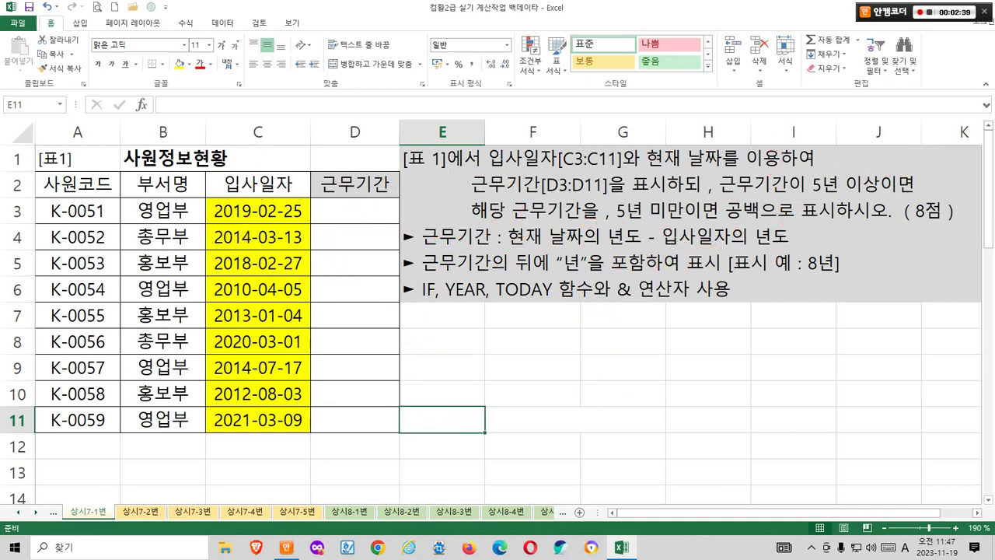
Enter the sample text 10년 in cell E7
click(441, 315)
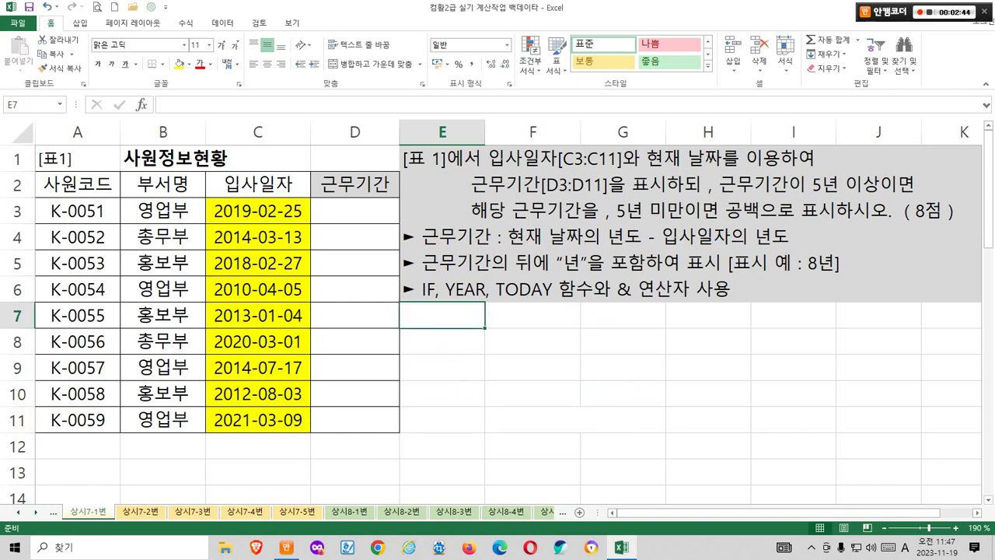
text(10su)
key(BackSpace)
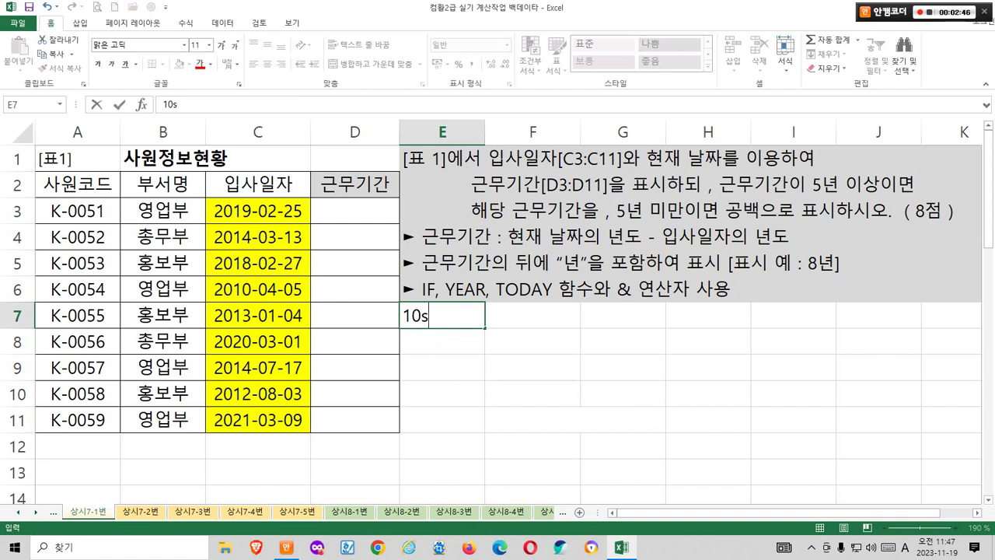
key(BackSpace)
key(Hangul)
text(년)
key(Return)
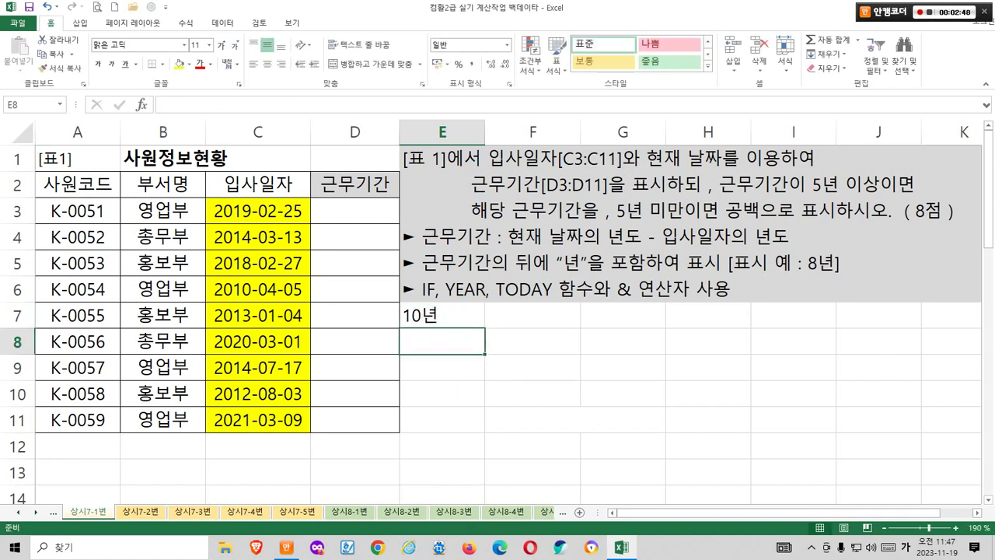
Enter a pair of double quotation marks ("") in cell E11
click(441, 420)
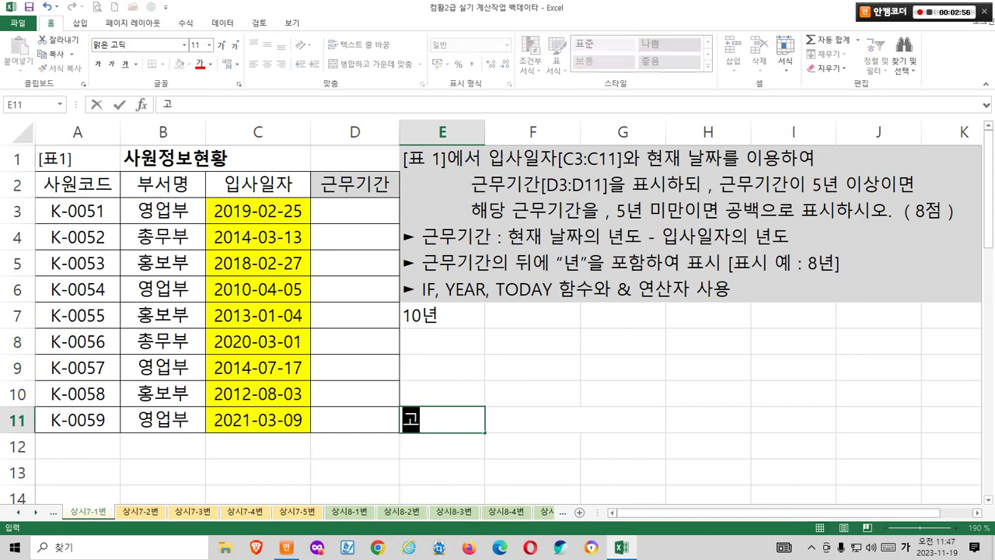
text("")
key(Return)
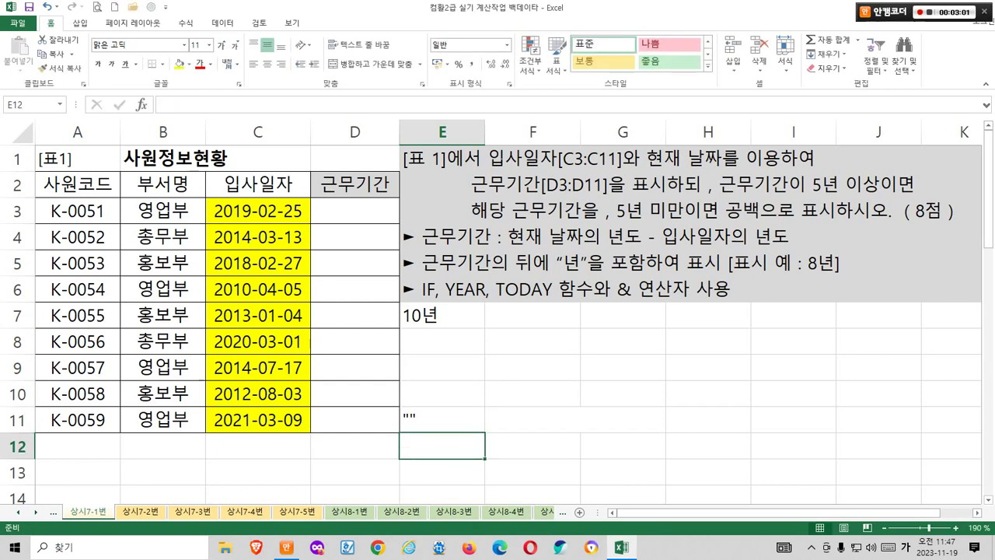
Start inserting a function in cell D3 and select IF from the list of all functions
click(355, 212)
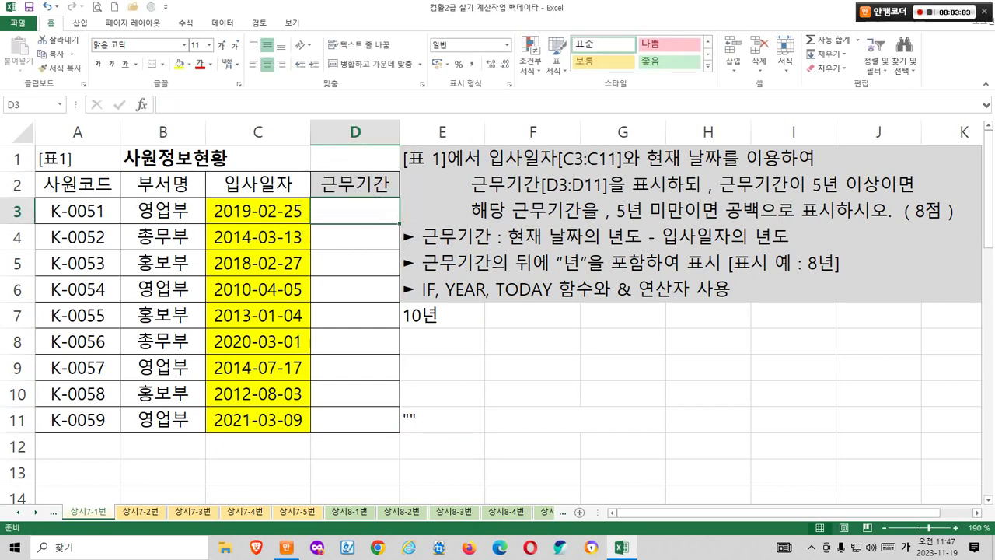
key(shift+F3)
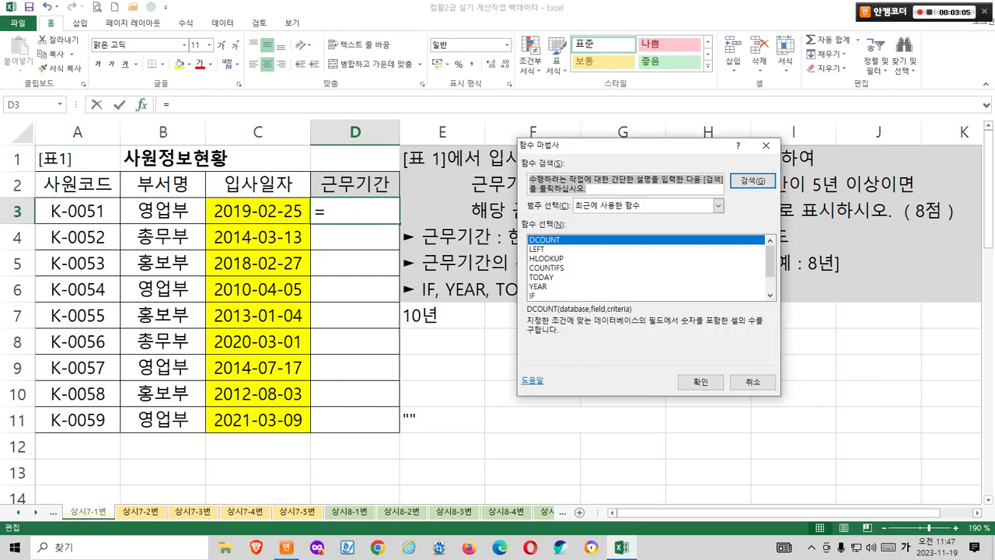
click(718, 205)
click(591, 226)
click(591, 277)
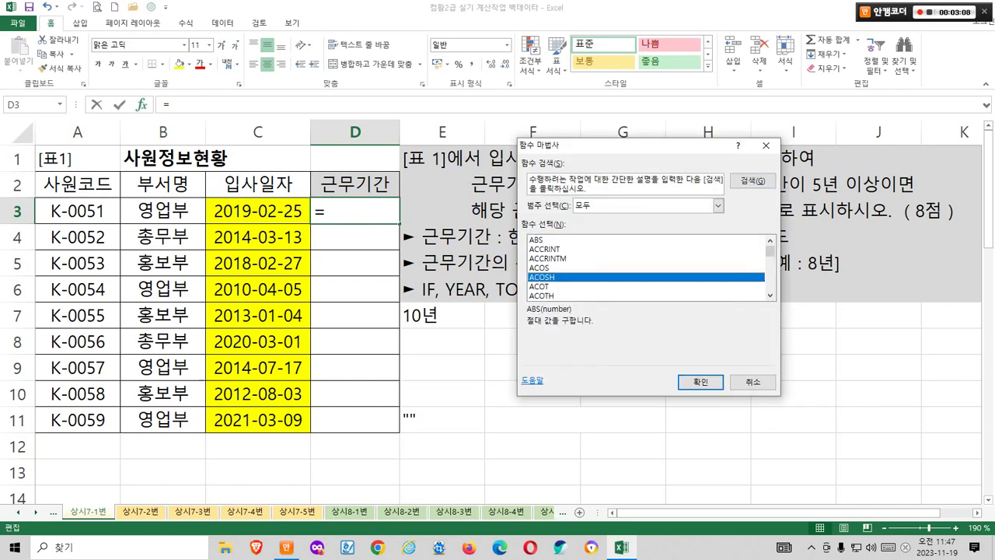
key(i)
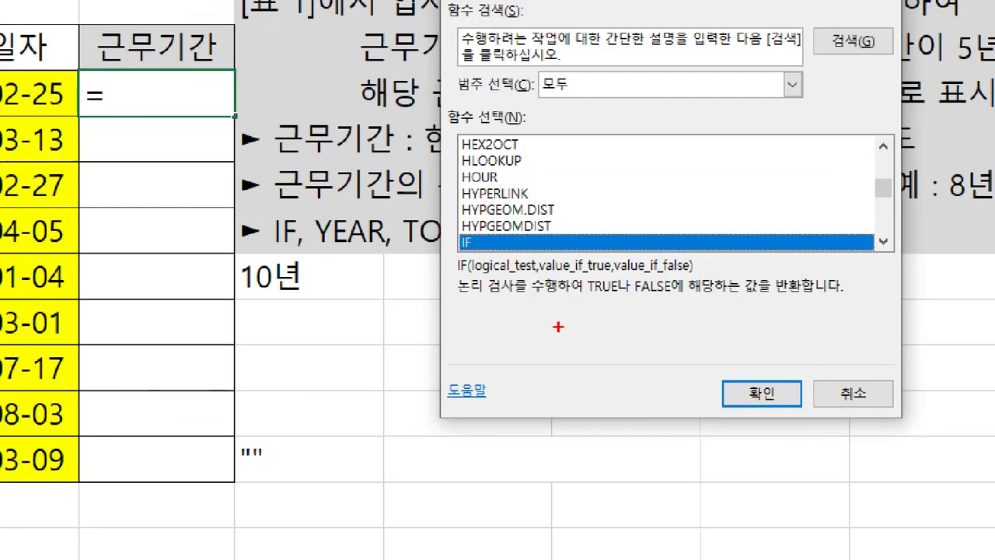
mouse_move(441, 248)
mouse_down()
mouse_move(533, 275)
mouse_move(547, 300)
mouse_move(481, 320)
mouse_move(508, 274)
mouse_move(497, 330)
mouse_up()
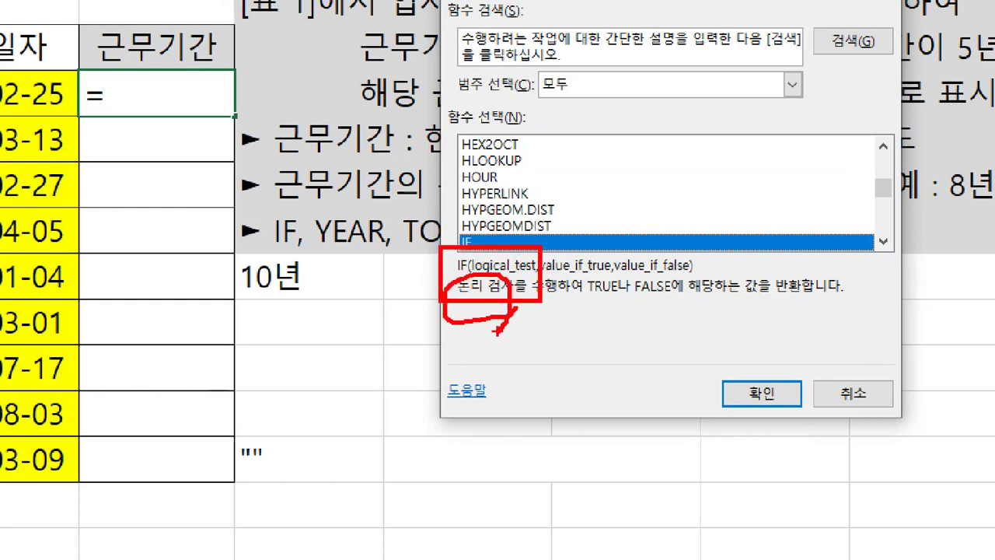
mouse_move(343, 135)
mouse_down()
mouse_move(314, 146)
mouse_move(347, 132)
mouse_up()
mouse_move(838, 111)
mouse_down()
mouse_move(738, 71)
mouse_move(802, 115)
mouse_up()
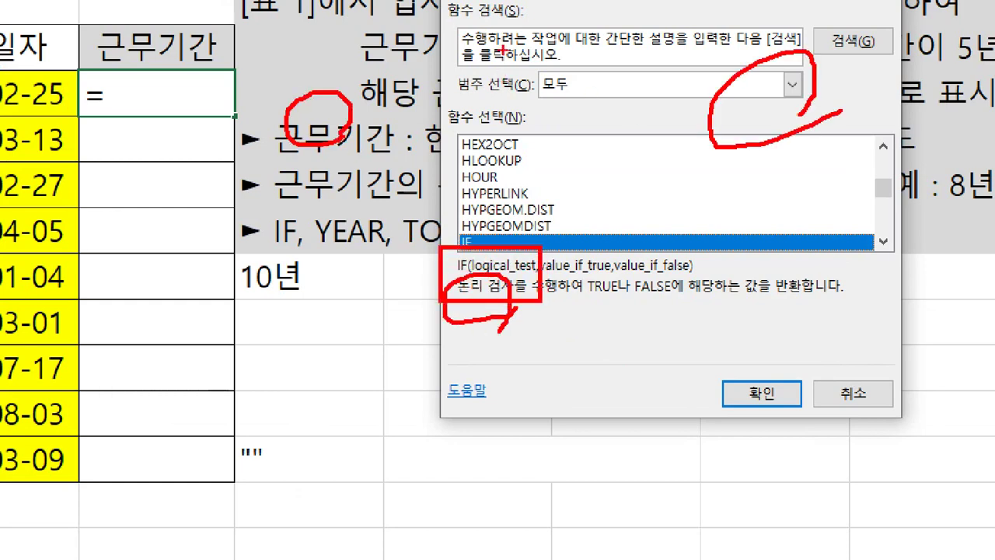
drag(511, 27, 546, 26)
drag(517, 59, 558, 52)
mouse_move(515, 87)
mouse_down()
mouse_move(507, 116)
mouse_move(483, 131)
mouse_up()
mouse_move(522, 151)
mouse_down()
mouse_move(509, 158)
mouse_move(507, 180)
mouse_up()
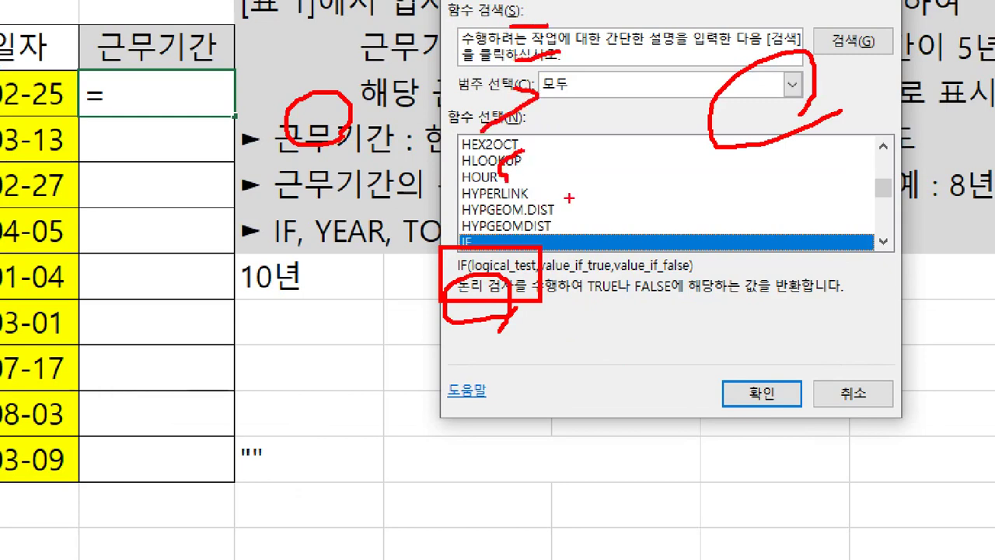
mouse_move(581, 187)
mouse_down()
mouse_move(579, 229)
mouse_move(614, 216)
mouse_up()
drag(236, 31, 899, 234)
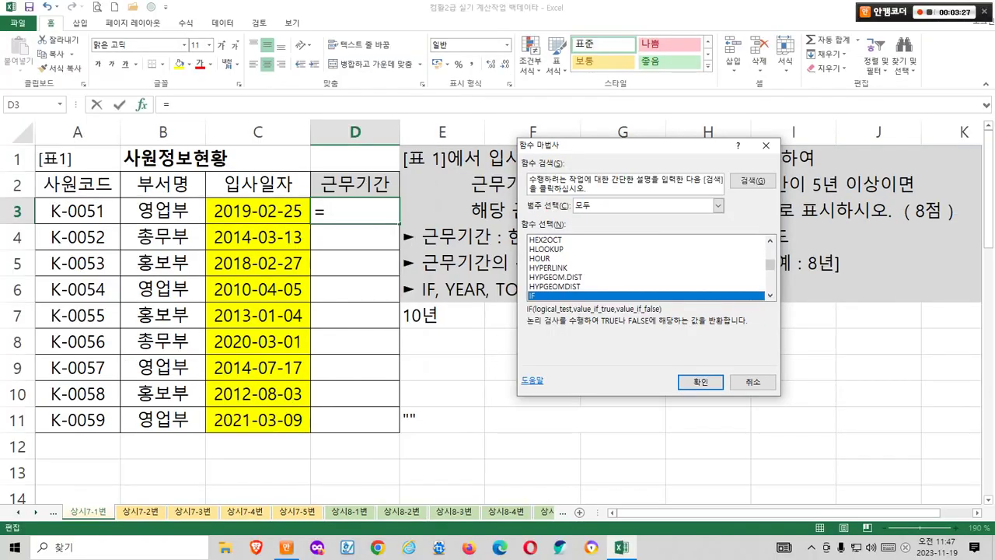
Insert the selected IF function in D3 and nest a YEAR function inside its Logical_test argument
key(Return)
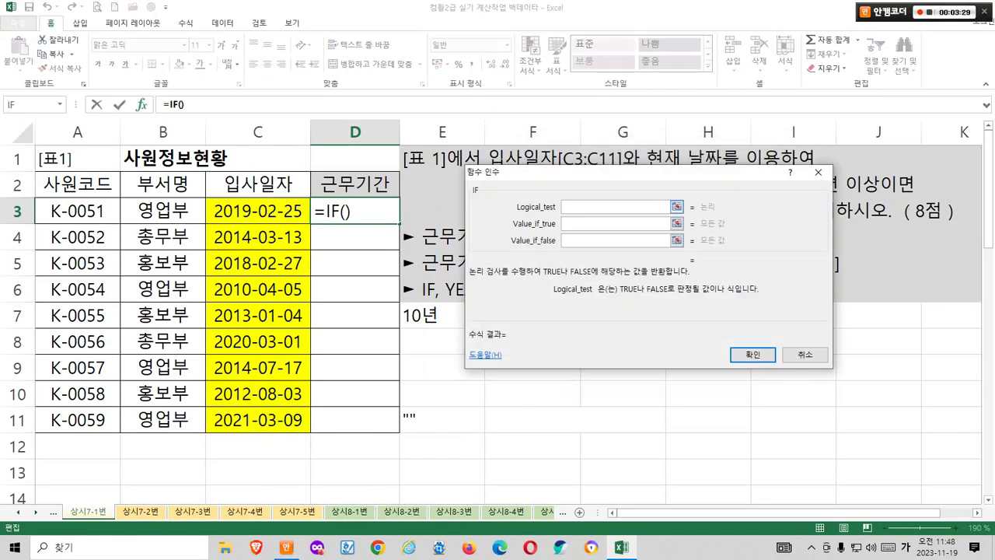
mouse_move(602, 189)
mouse_down()
mouse_move(610, 200)
mouse_move(618, 182)
mouse_up()
drag(568, 218, 575, 205)
key(Escape)
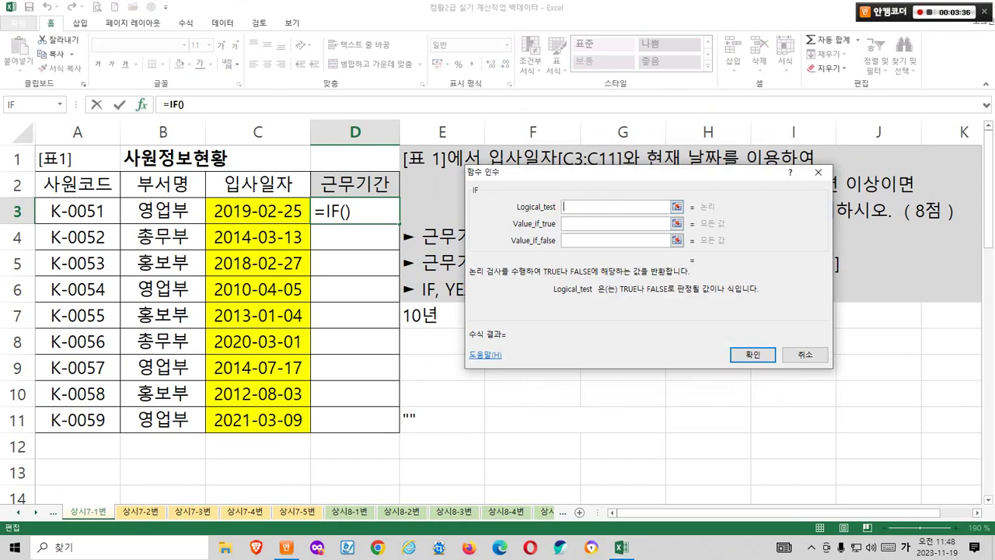
click(59, 104)
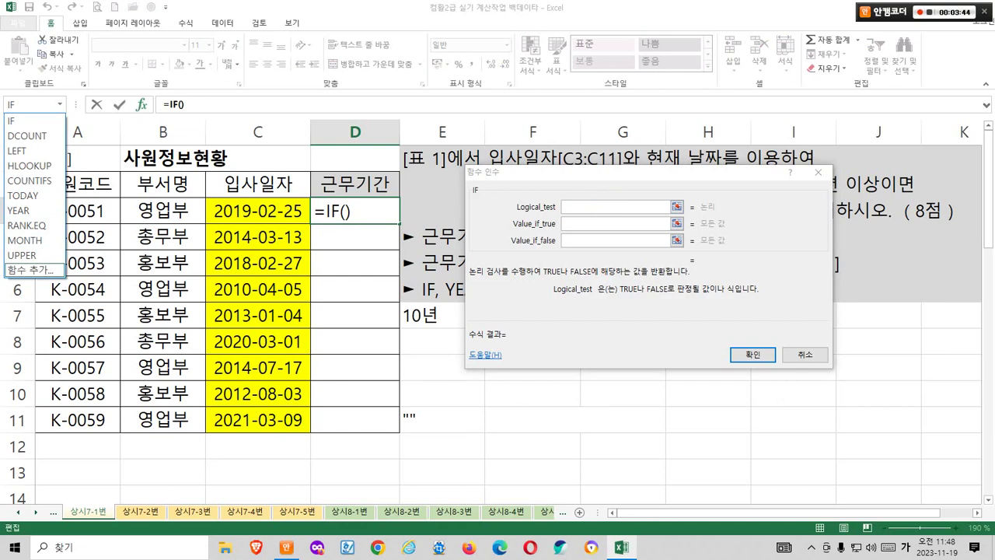
click(23, 210)
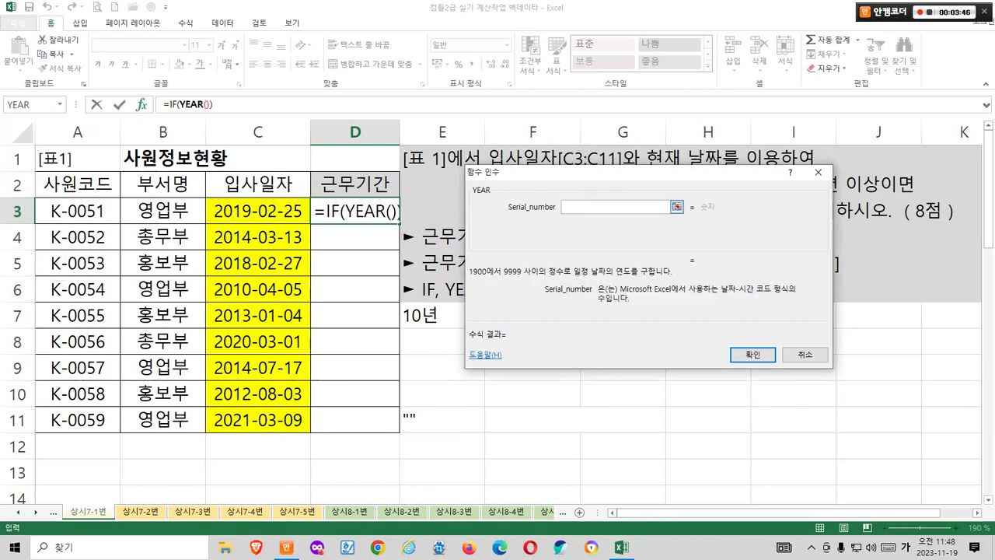
drag(620, 293, 802, 293)
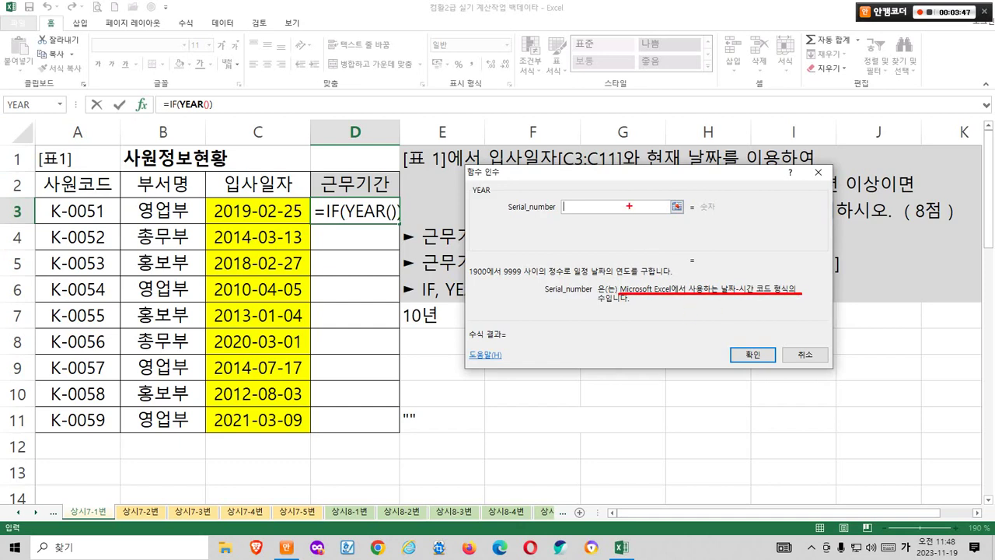
drag(620, 189, 640, 177)
mouse_move(624, 219)
mouse_down()
mouse_move(645, 249)
mouse_move(667, 215)
mouse_move(685, 245)
mouse_up()
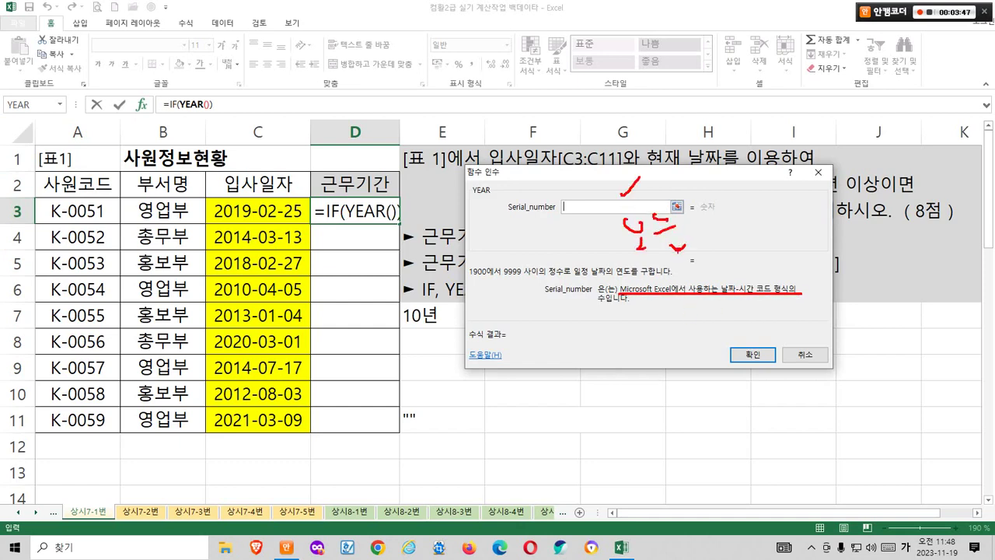
key(Escape)
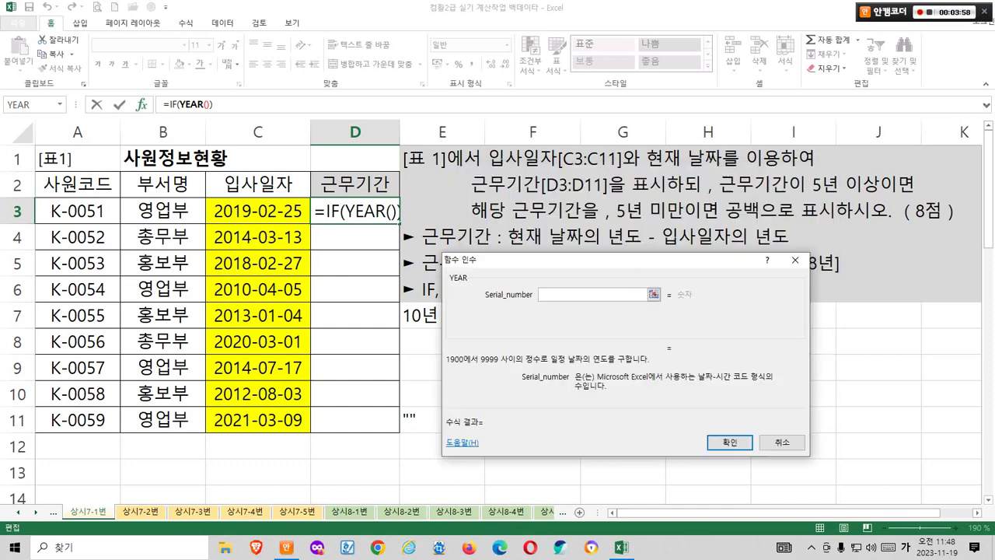
Nest the TODAY function inside YEAR as its Serial_number argument in the D3 formula
drag(622, 259, 607, 305)
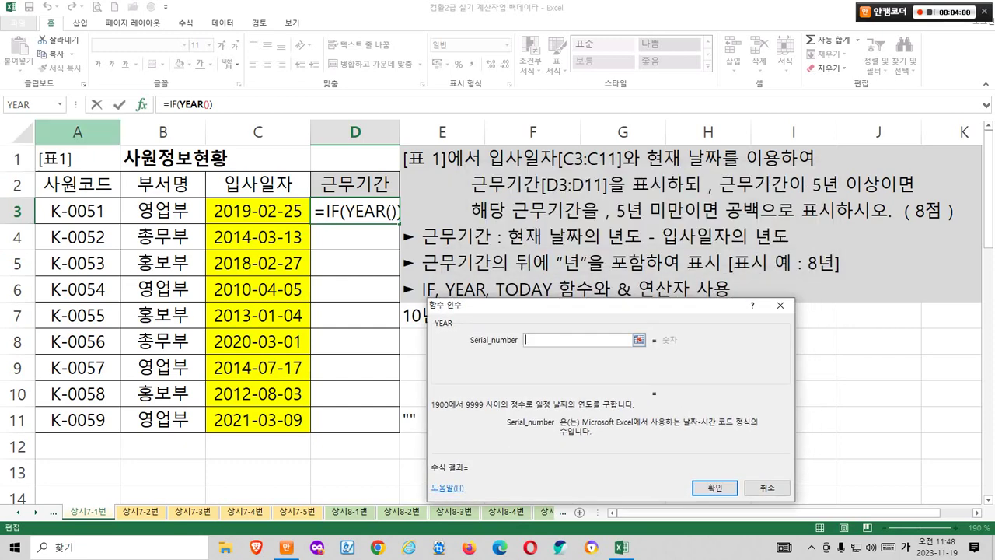
click(59, 104)
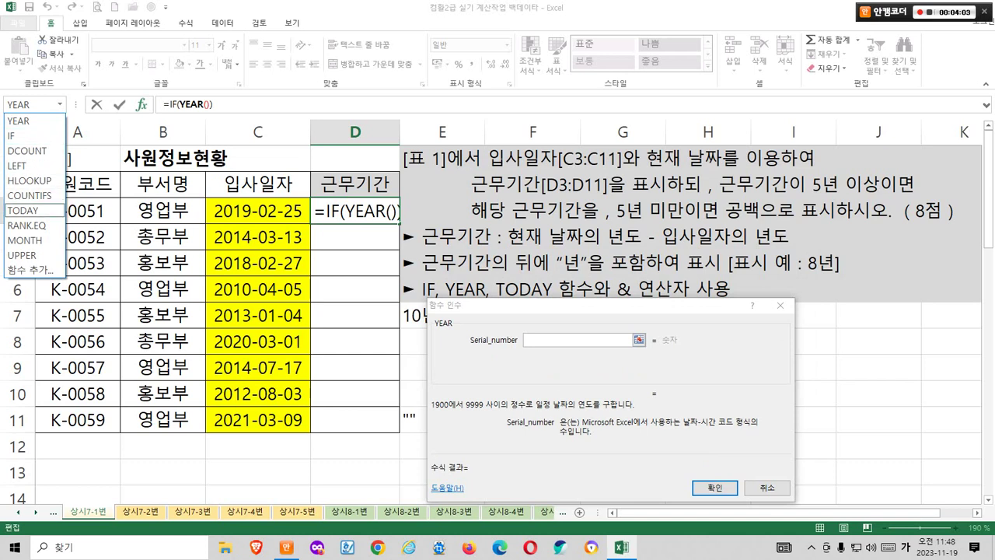
click(24, 210)
drag(622, 305, 610, 184)
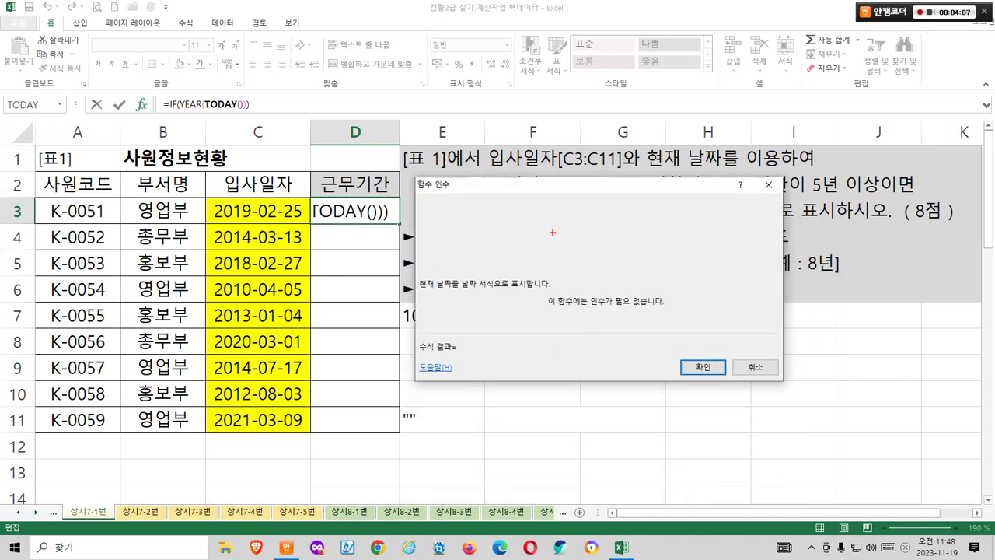
mouse_move(461, 203)
mouse_down()
mouse_move(420, 165)
mouse_move(653, 203)
mouse_move(776, 314)
mouse_up()
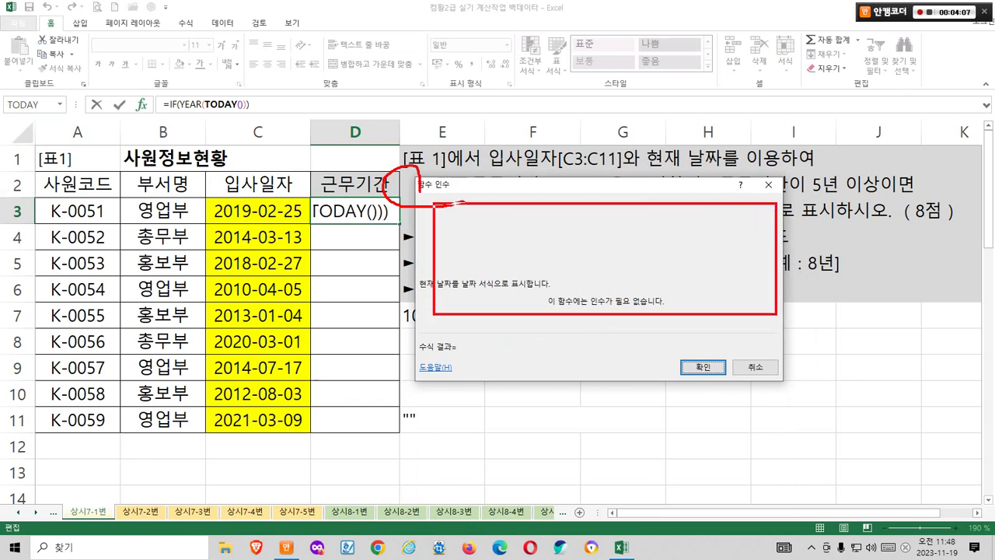
mouse_move(660, 328)
mouse_down()
mouse_move(627, 329)
mouse_move(630, 312)
mouse_up()
key(Escape)
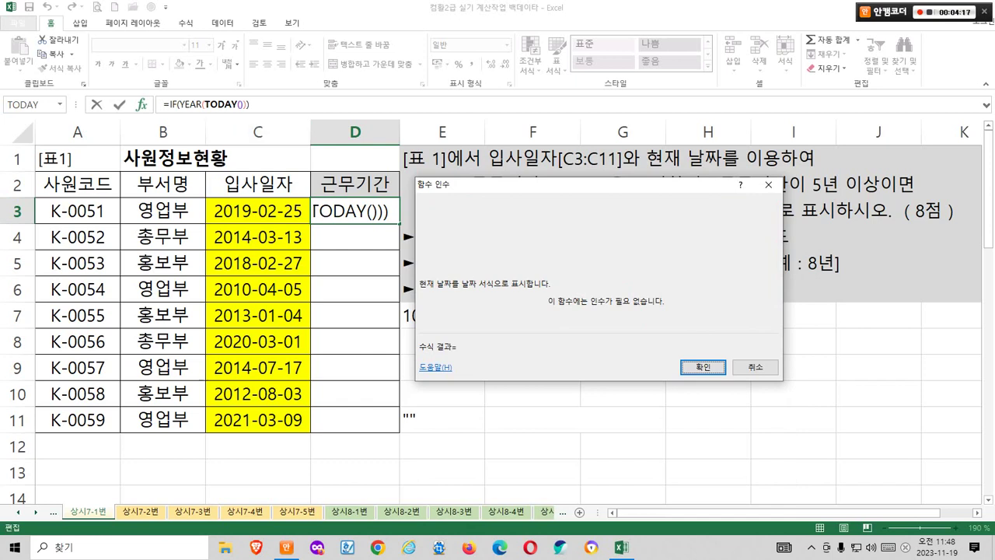
Return to the IF arguments and subtract a nested YEAR function of cell C3 from YEAR(TODAY()) in Logical_test
click(170, 104)
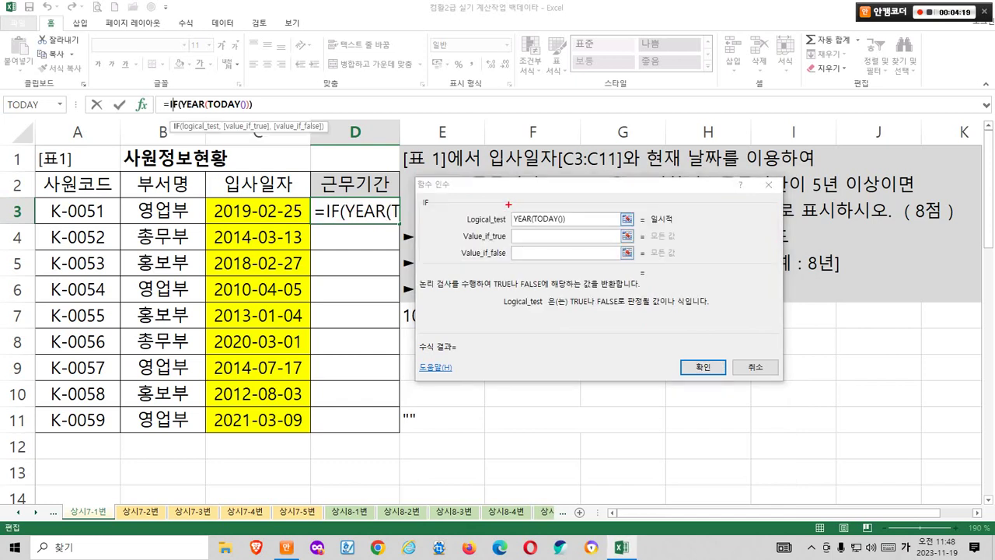
drag(509, 205, 575, 226)
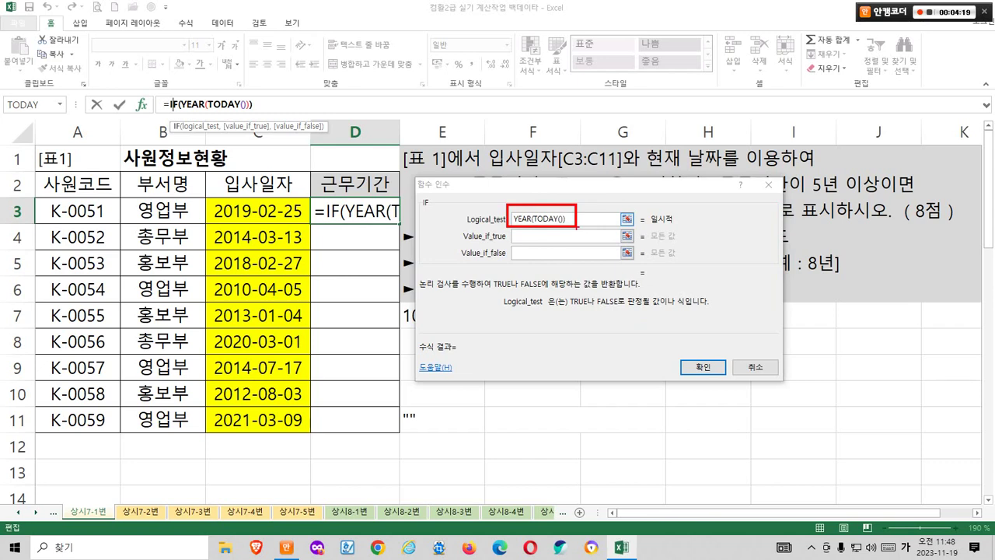
key(Escape)
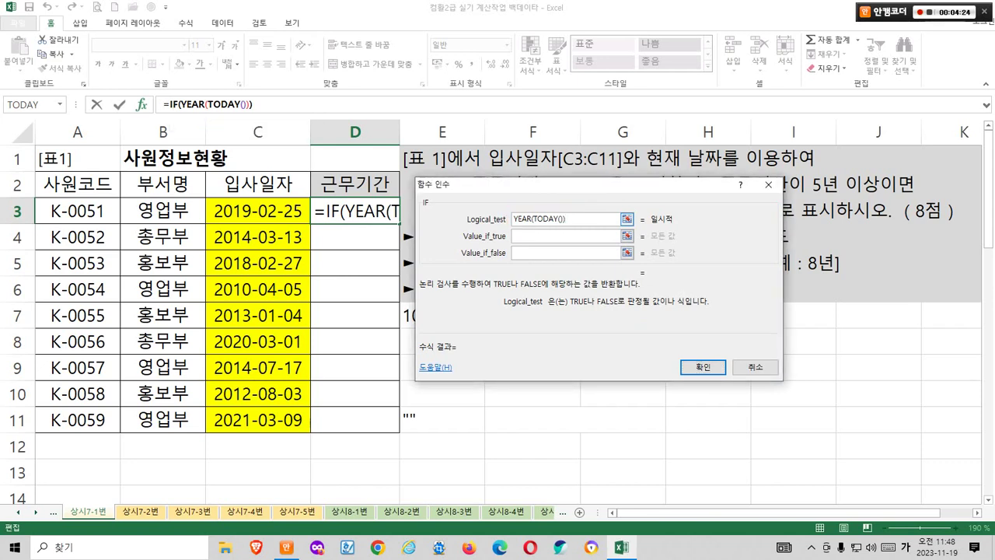
text(=)
key(BackSpace)
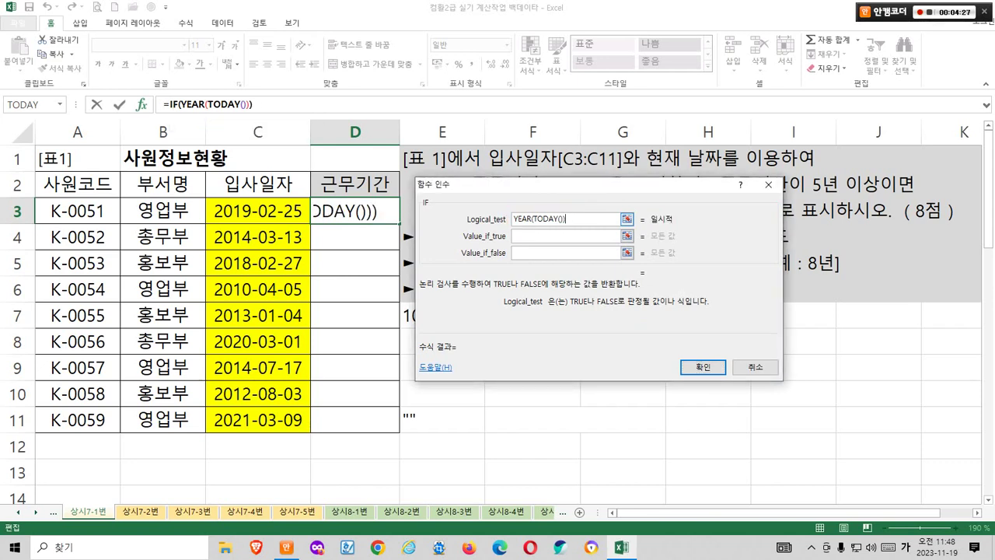
text(-)
click(59, 104)
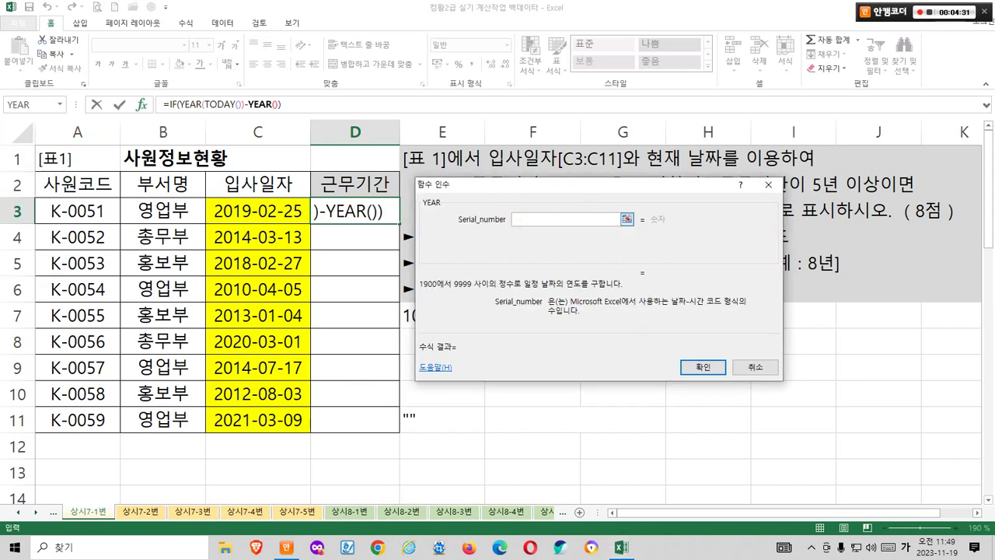
key(ctrl)
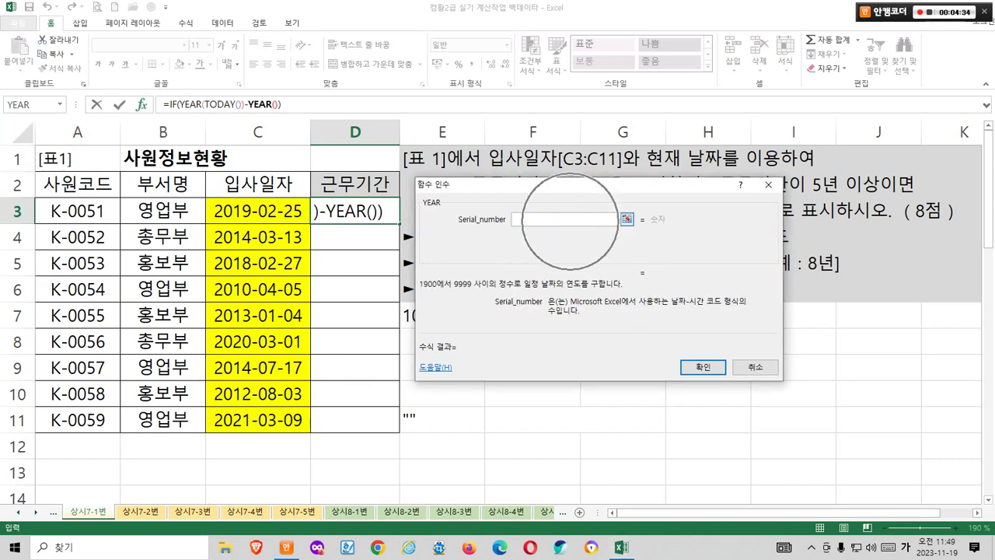
click(286, 210)
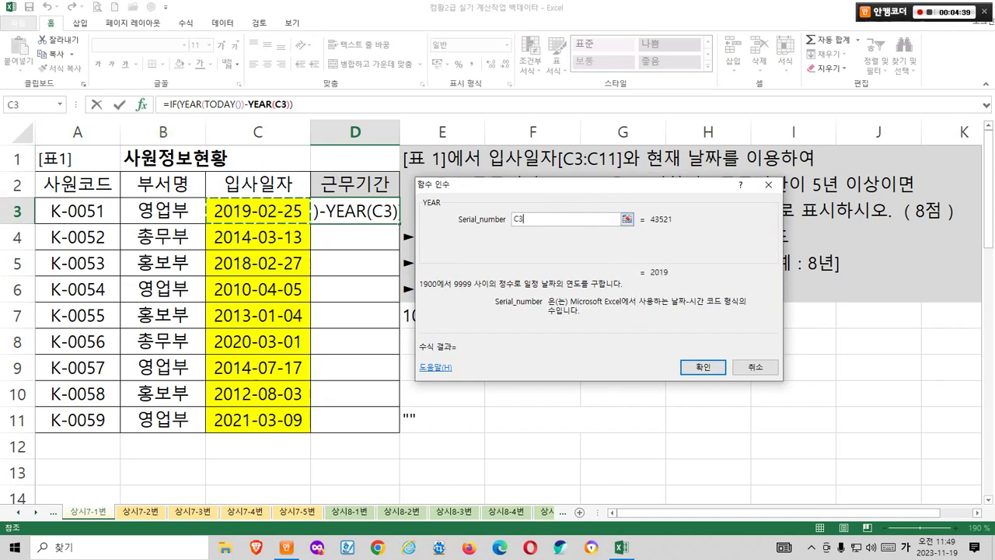
Complete the IF function's Logical_test by adding the comparison >=5 after YEAR(TODAY())-YEAR(C3)
click(173, 104)
mouse_move(504, 205)
mouse_down()
mouse_move(563, 229)
mouse_move(602, 230)
mouse_up()
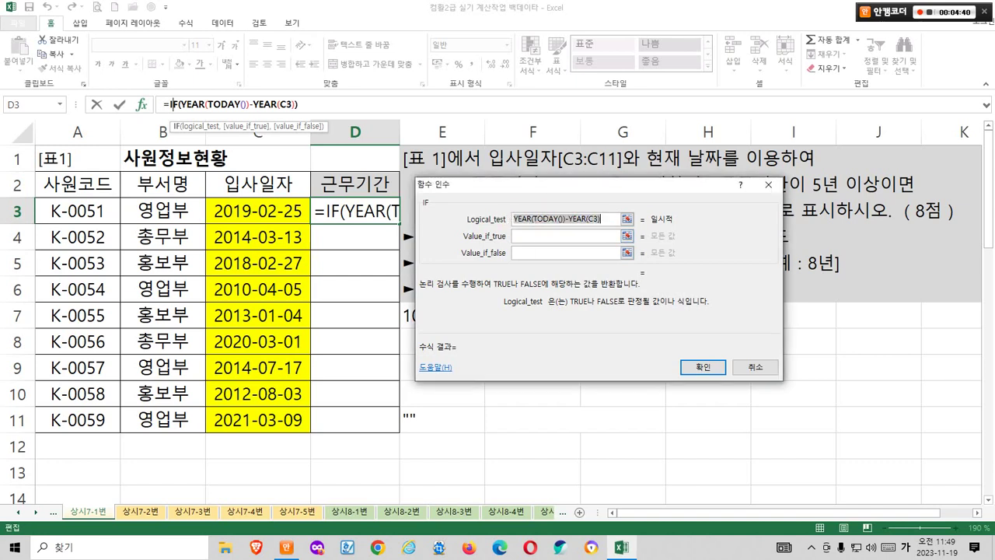
text(>)
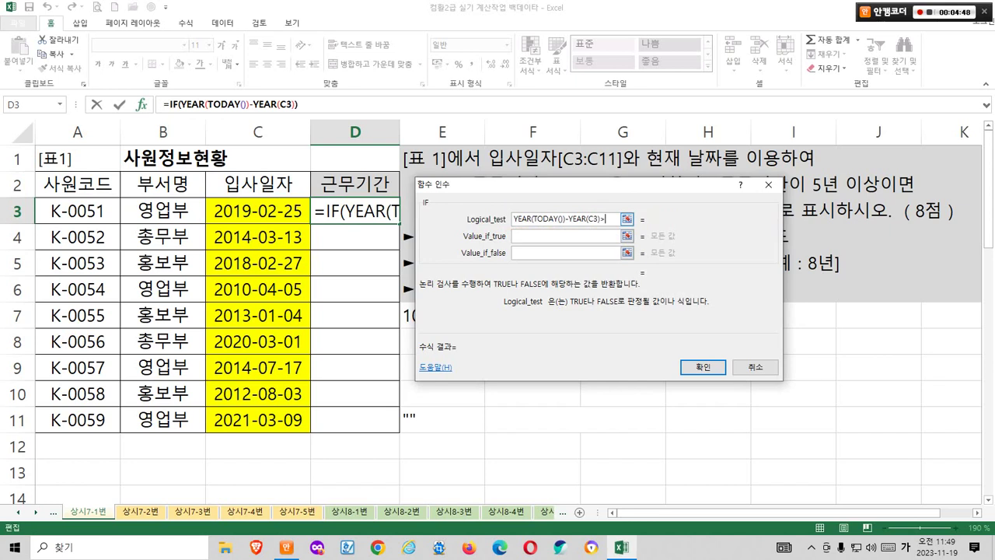
text(=5)
key(Tab)
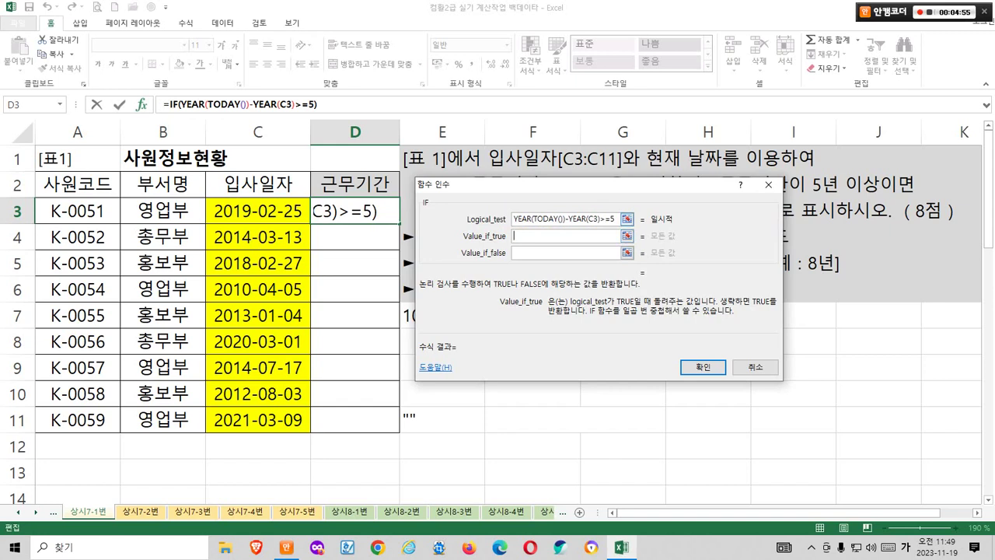
Copy YEAR(TODAY())-YEAR(C3) from Logical_test into Value_if_true and append &"년" to it
drag(511, 209, 602, 230)
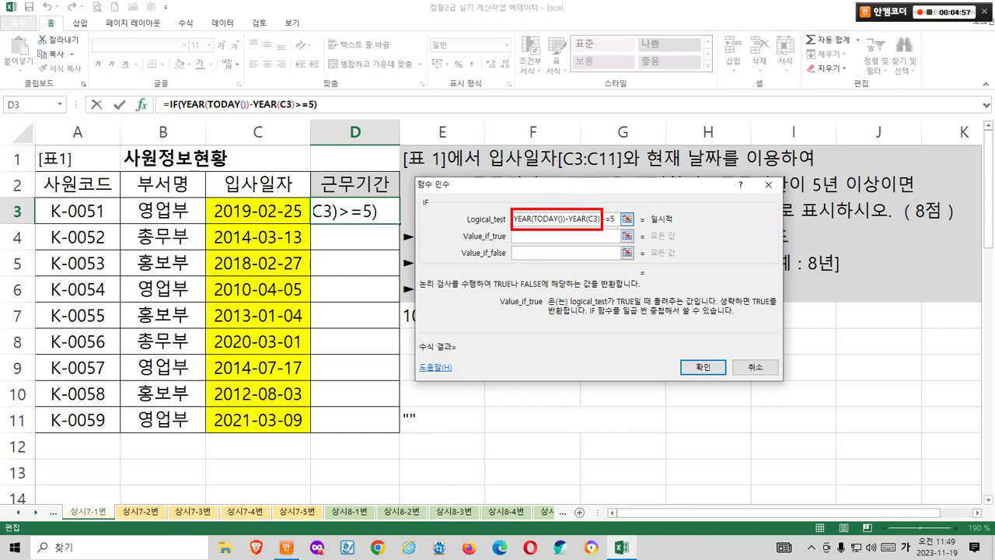
key(Escape)
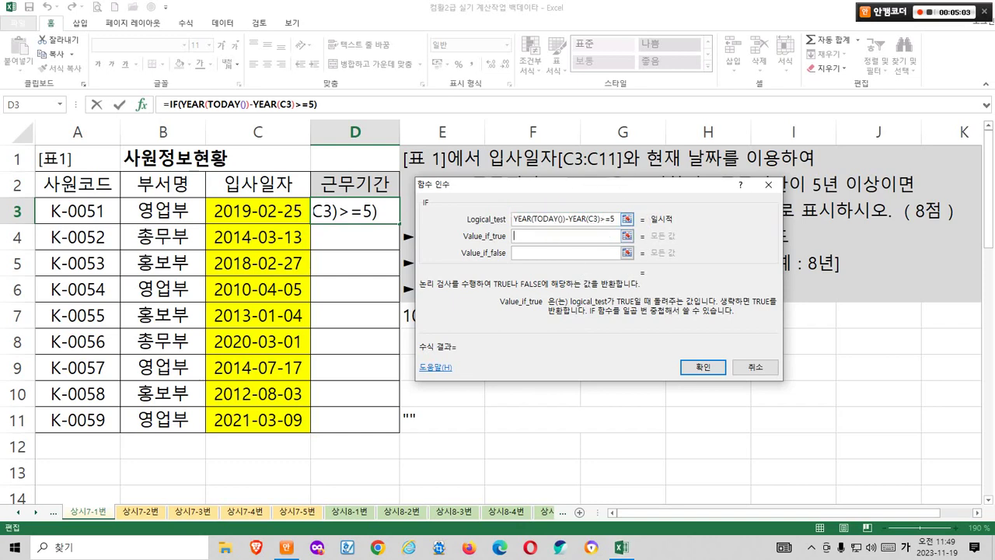
drag(599, 218, 513, 219)
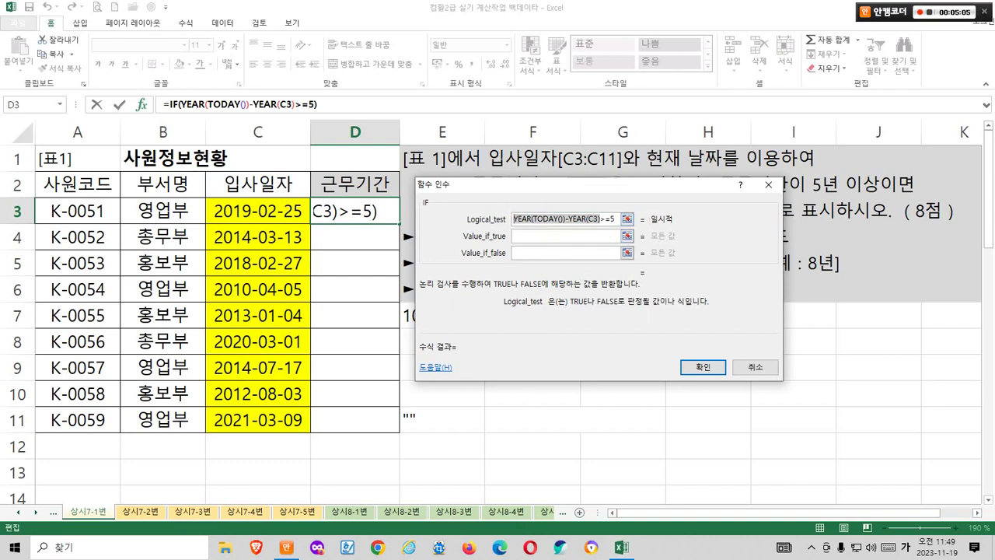
key(ctrl+c)
key(Tab)
key(ctrl+v)
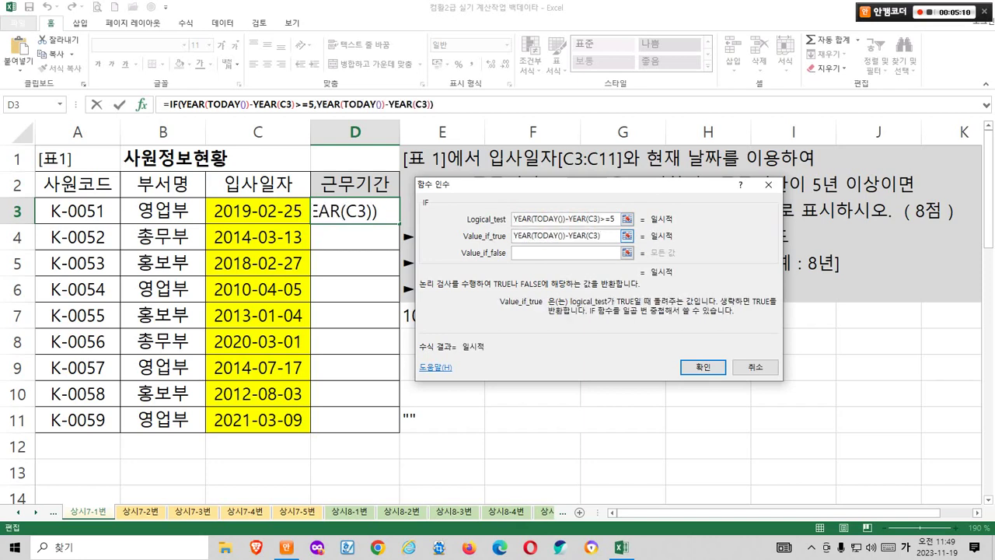
text(&")
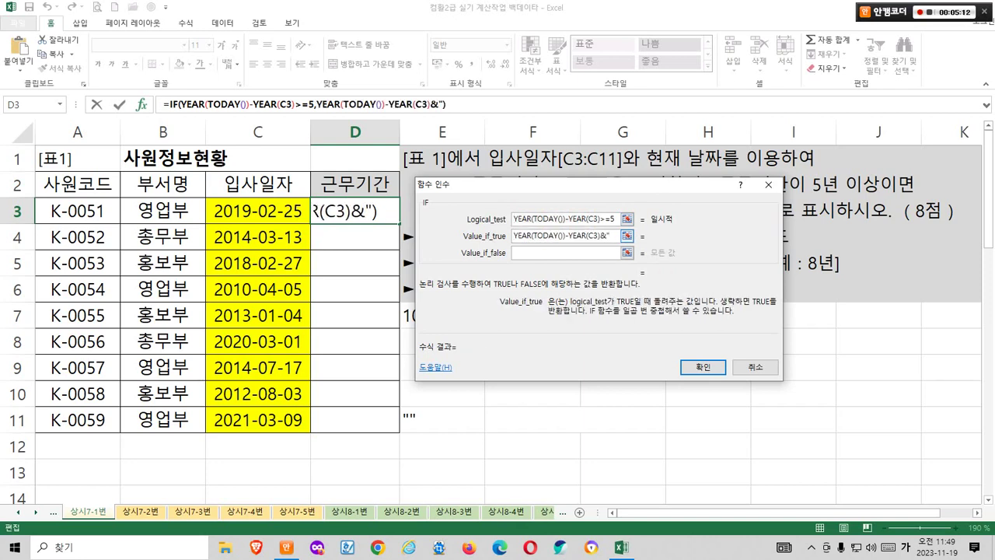
text(년")
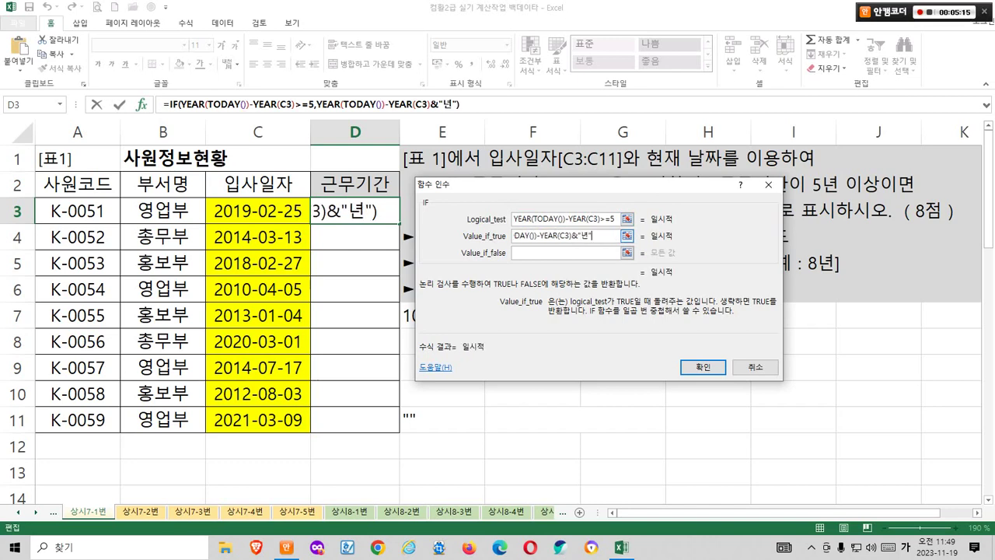
Set Value_if_false to an empty string (""), check the three IF arguments and confirm the formula in D3
key(Tab)
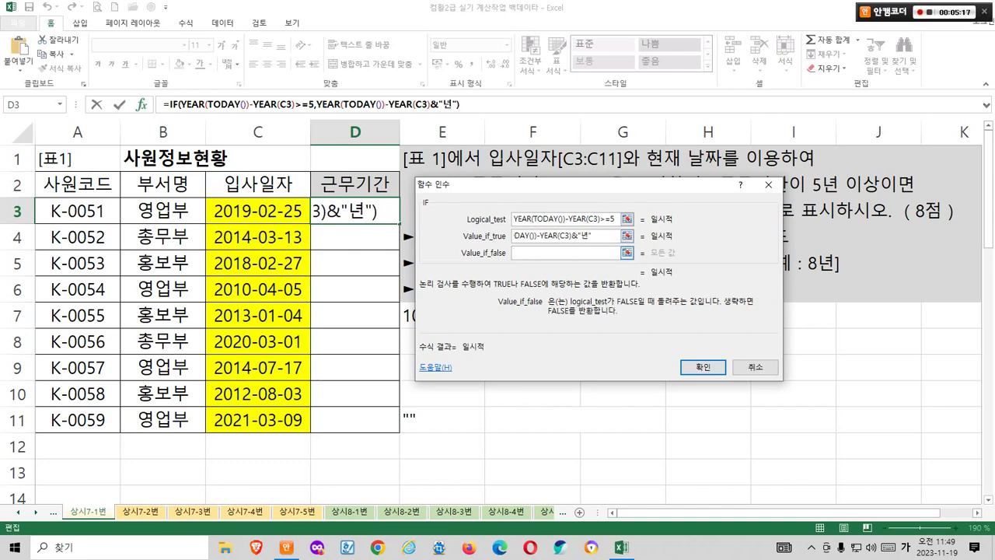
text("")
click(577, 218)
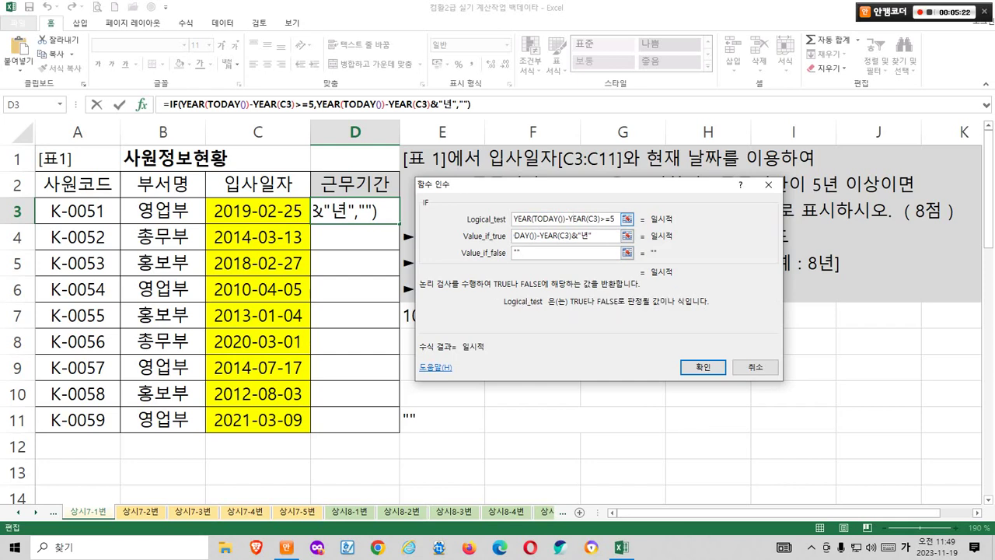
mouse_move(556, 236)
mouse_down()
mouse_move(469, 229)
mouse_move(487, 247)
mouse_move(598, 244)
mouse_move(554, 226)
mouse_move(589, 196)
mouse_move(588, 218)
mouse_move(606, 221)
mouse_up()
click(518, 235)
key(ctrl+2)
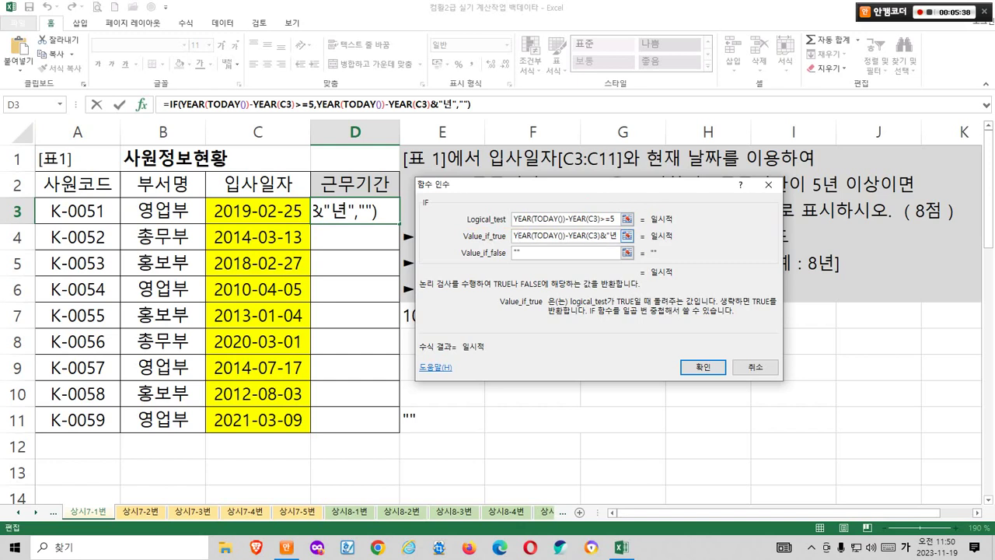
drag(513, 235, 598, 235)
click(520, 252)
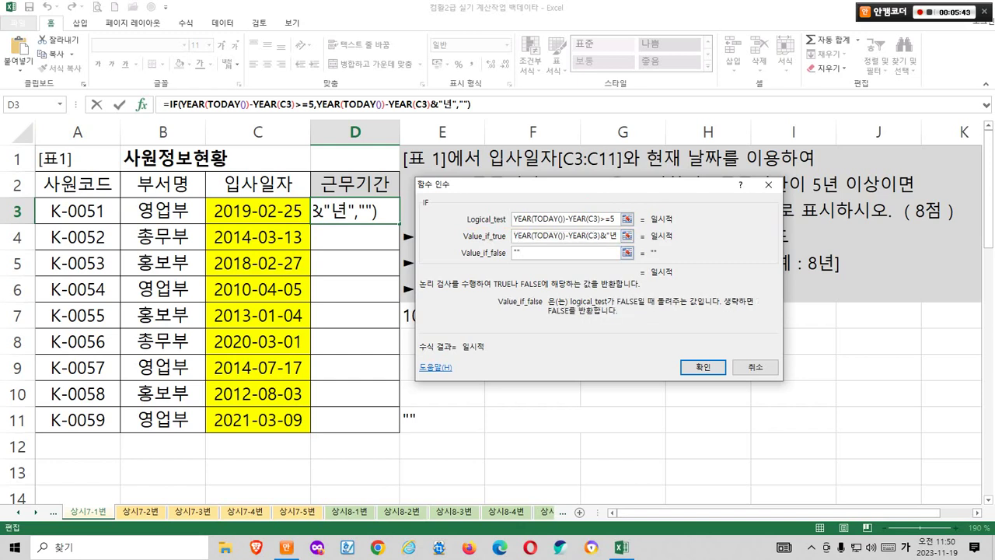
key(Return)
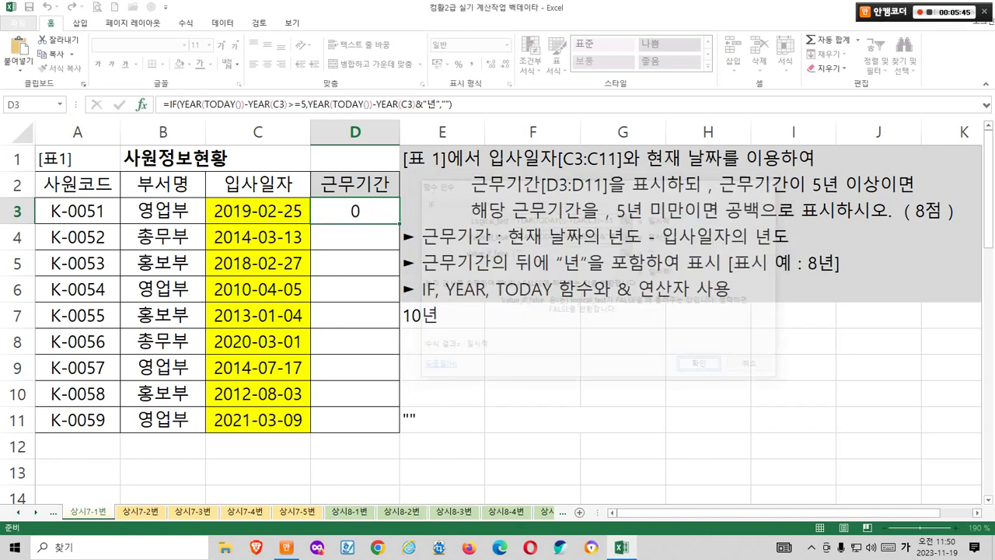
drag(261, 222, 259, 204)
drag(233, 142, 261, 144)
mouse_move(266, 134)
mouse_down()
mouse_move(269, 146)
mouse_move(320, 131)
mouse_move(305, 137)
mouse_move(317, 145)
mouse_up()
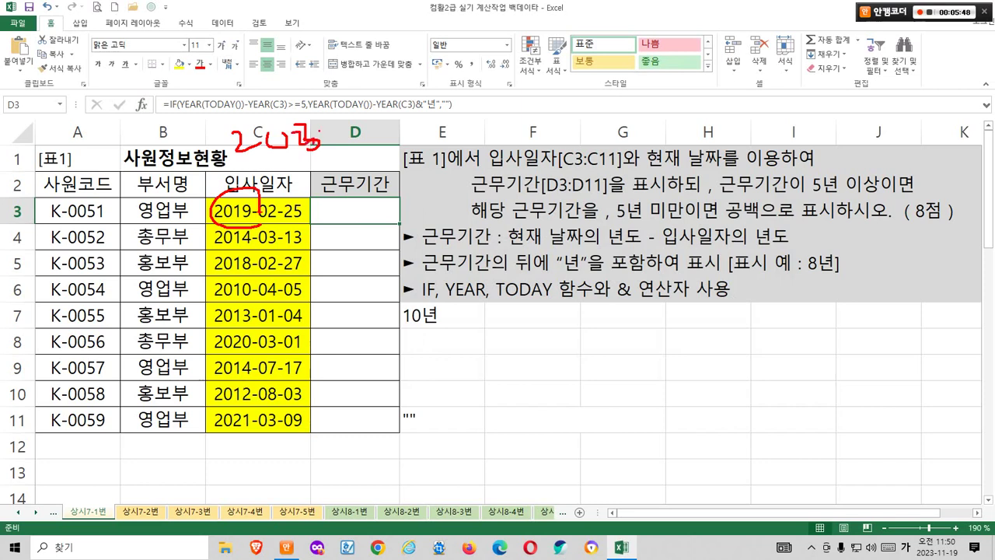
drag(396, 122, 380, 138)
mouse_move(400, 123)
mouse_down()
mouse_move(393, 147)
mouse_move(376, 158)
mouse_up()
drag(388, 109, 395, 155)
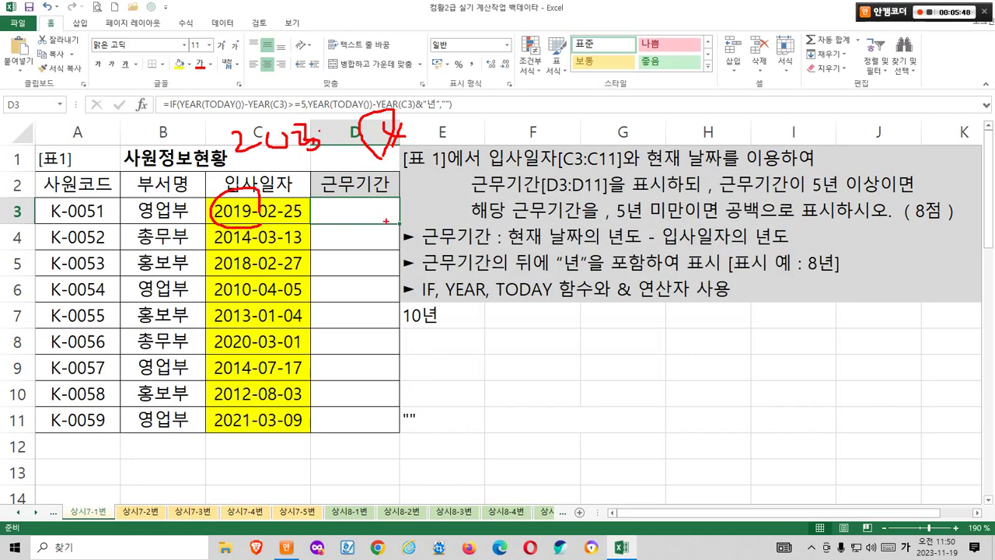
mouse_move(387, 227)
mouse_down()
mouse_move(420, 222)
mouse_move(409, 247)
mouse_up()
drag(405, 210, 407, 250)
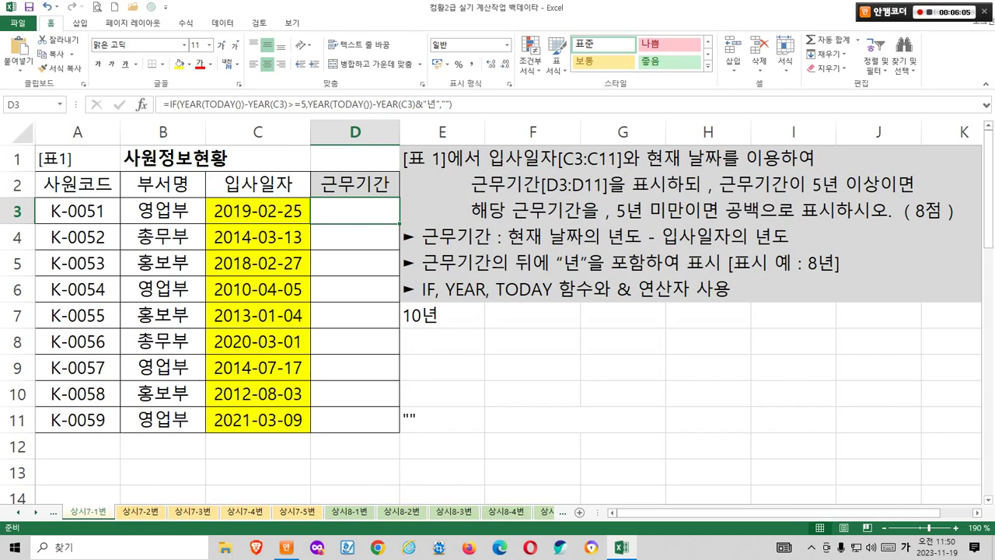
drag(362, 202, 376, 176)
mouse_move(292, 213)
mouse_down()
mouse_move(274, 221)
mouse_move(289, 204)
mouse_up()
drag(363, 304, 360, 323)
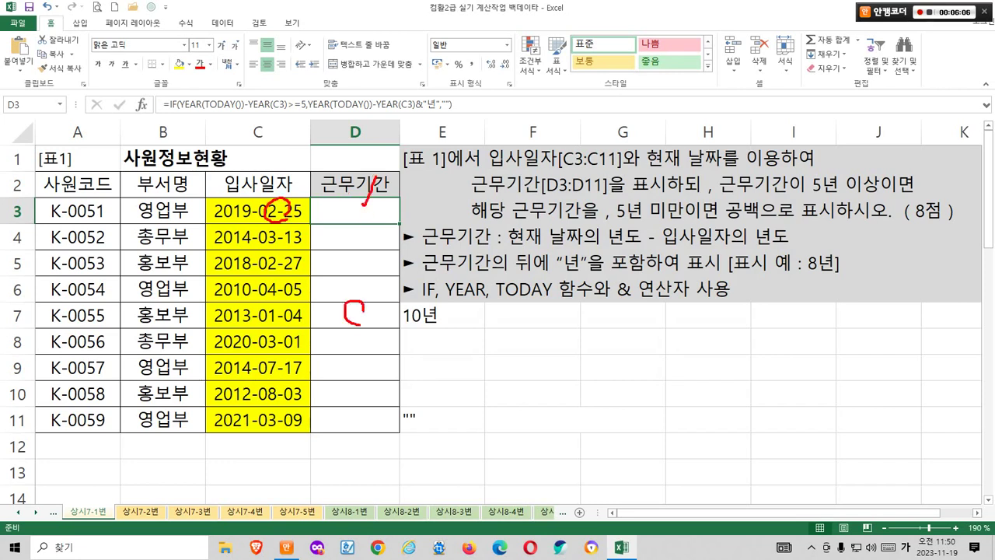
mouse_move(270, 310)
mouse_down()
mouse_move(256, 321)
mouse_move(269, 323)
mouse_up()
mouse_move(281, 243)
mouse_down()
mouse_move(261, 220)
mouse_move(286, 238)
mouse_up()
drag(286, 342, 285, 330)
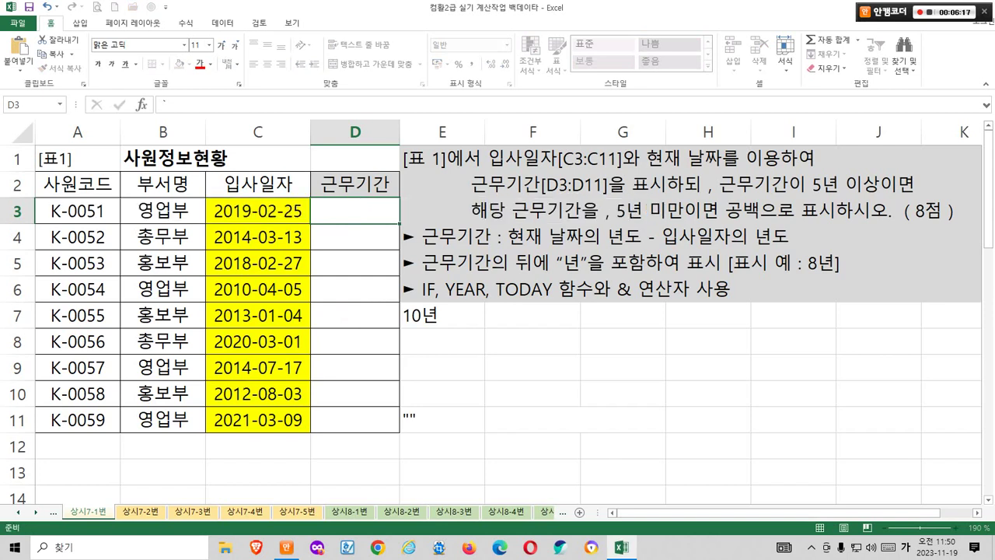
Fill the 근무기간 formula from D3 down through D11
drag(400, 223, 399, 432)
click(532, 394)
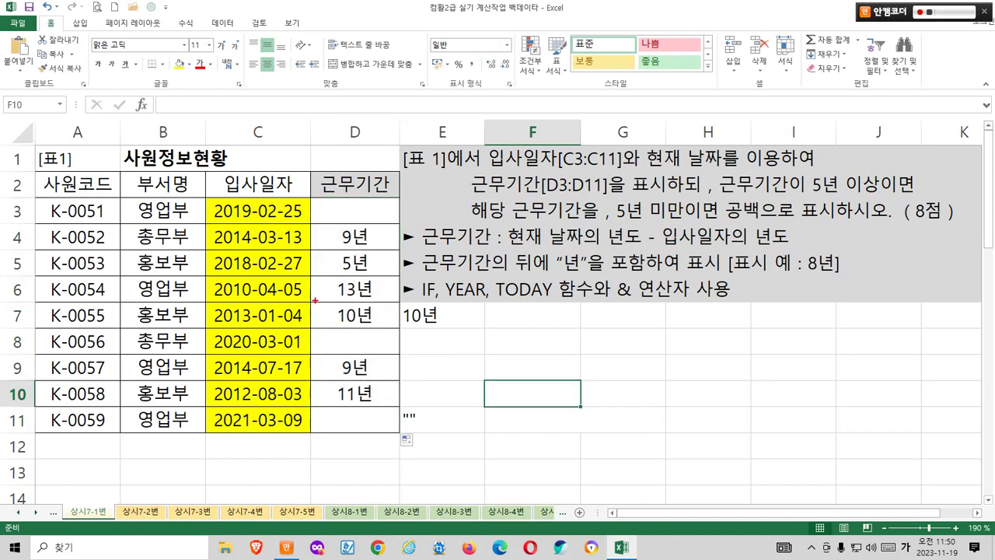
mouse_move(315, 299)
mouse_down()
mouse_move(399, 329)
mouse_move(447, 332)
mouse_up()
mouse_move(304, 406)
mouse_down()
mouse_move(368, 412)
mouse_move(424, 439)
mouse_up()
key(Escape)
Clear the sample entries in cells E7 to E11 beside the table
drag(441, 315, 441, 420)
key(Delete)
click(442, 314)
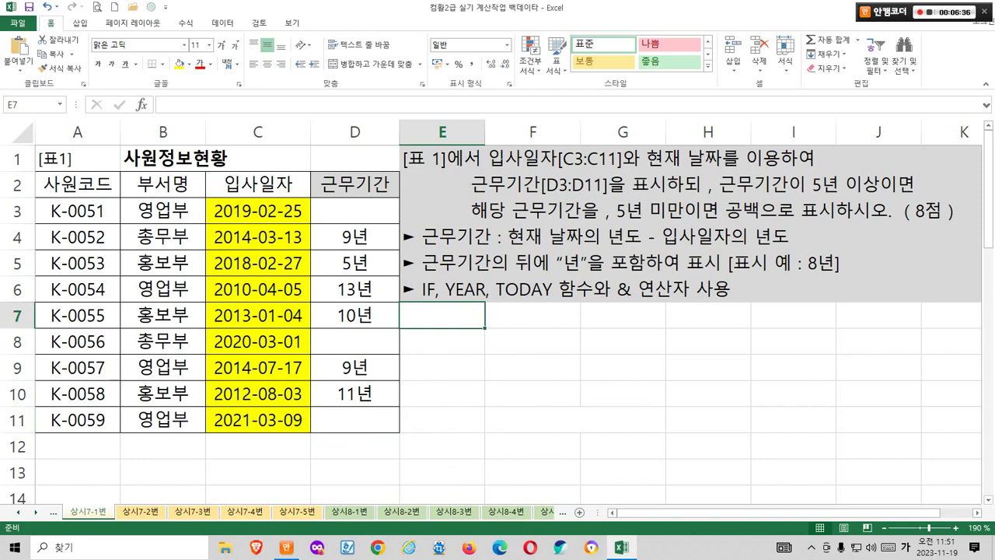
Review the 근무기간 task conditions and functions against the IF formula in D3, including its &"년" part
drag(417, 274, 558, 307)
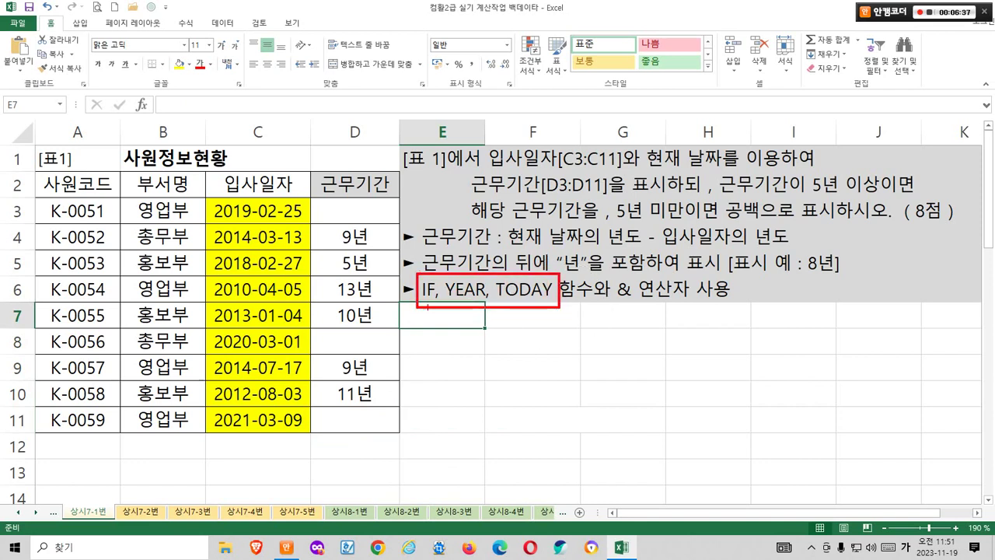
mouse_move(416, 304)
mouse_down()
mouse_move(407, 275)
mouse_move(440, 302)
mouse_move(431, 311)
mouse_move(441, 370)
mouse_move(450, 370)
mouse_up()
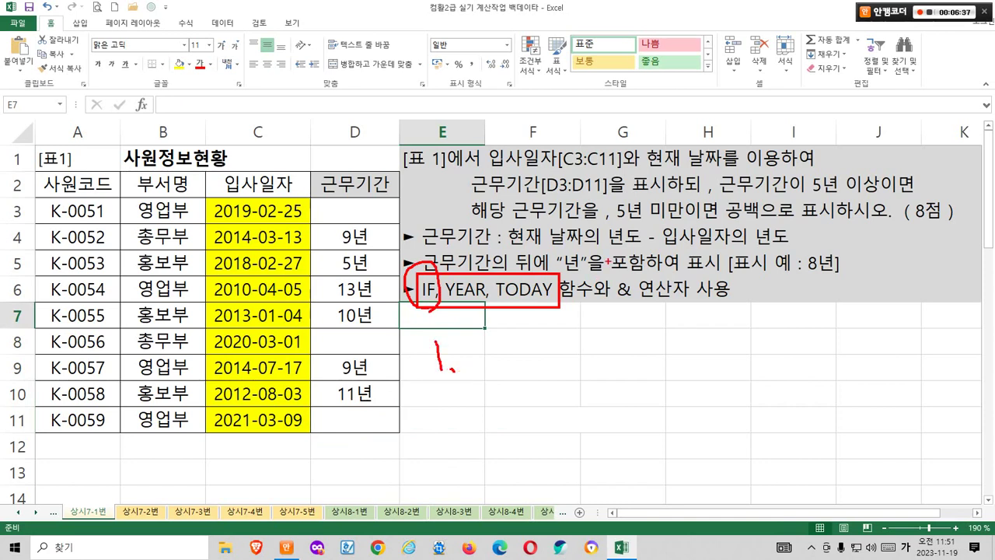
mouse_move(715, 171)
mouse_down()
mouse_move(796, 193)
mouse_move(877, 184)
mouse_move(817, 171)
mouse_up()
mouse_move(616, 195)
mouse_down()
mouse_move(684, 222)
mouse_move(617, 204)
mouse_up()
mouse_move(688, 158)
mouse_down()
mouse_move(708, 174)
mouse_move(671, 187)
mouse_up()
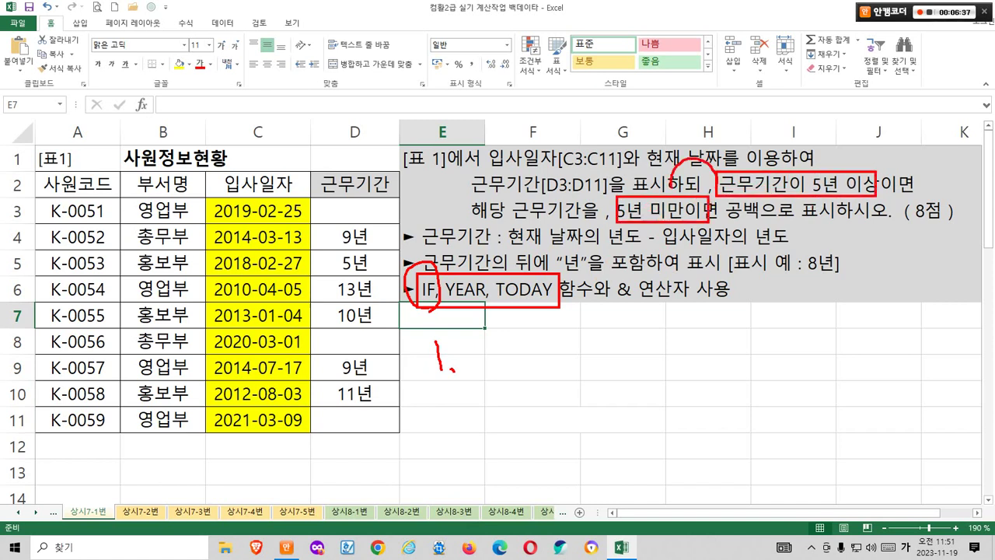
mouse_move(670, 121)
mouse_down()
mouse_move(701, 131)
mouse_move(733, 121)
mouse_move(752, 135)
mouse_up()
key(Escape)
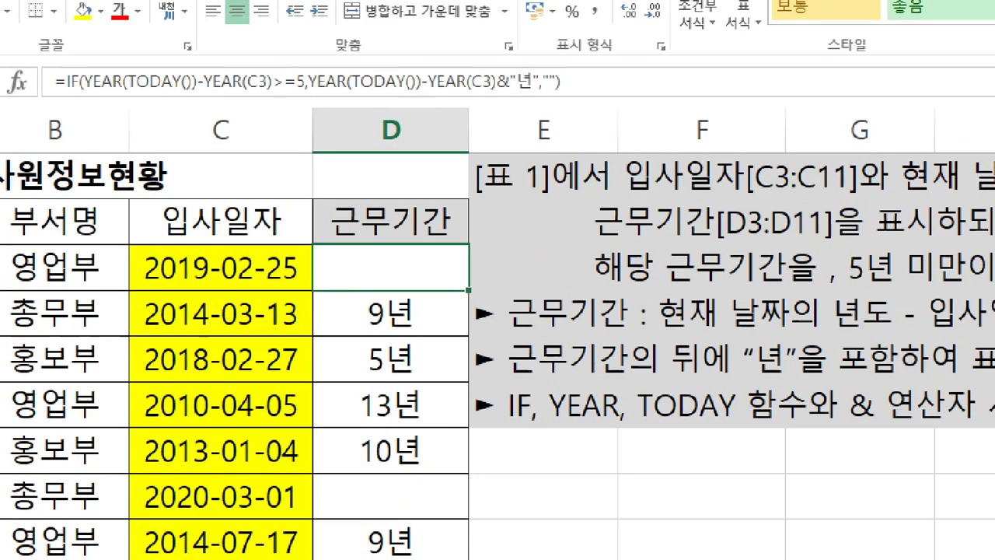
drag(304, 92, 400, 111)
mouse_move(469, 77)
mouse_down()
mouse_move(541, 100)
mouse_move(509, 80)
mouse_move(532, 81)
mouse_up()
mouse_move(600, 82)
mouse_down()
mouse_move(614, 77)
mouse_move(626, 114)
mouse_move(665, 62)
mouse_move(739, 47)
mouse_move(788, 70)
mouse_move(797, 53)
mouse_up()
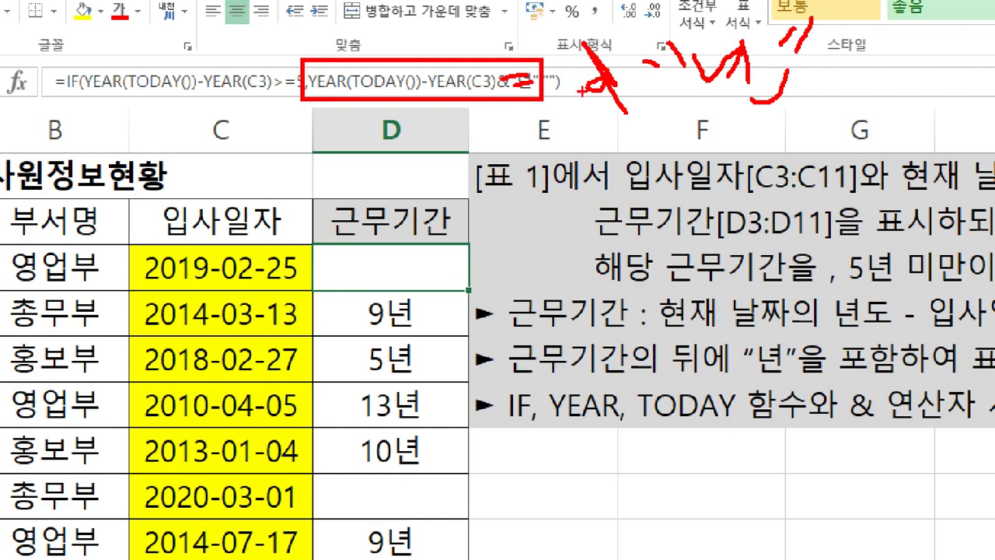
drag(581, 97, 846, 102)
mouse_move(379, 257)
mouse_down()
mouse_move(435, 272)
mouse_move(447, 256)
mouse_move(451, 269)
mouse_move(487, 270)
mouse_up()
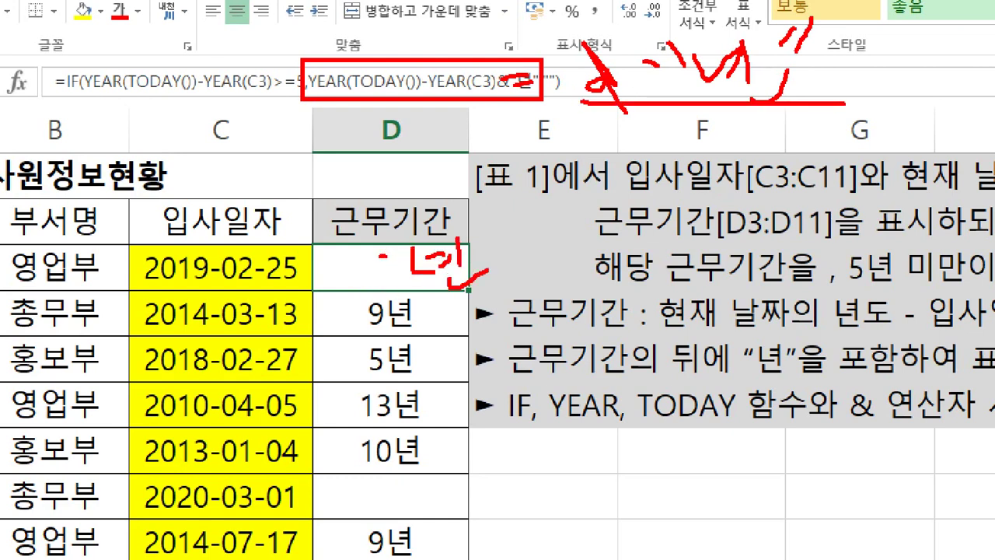
drag(478, 231, 417, 306)
drag(421, 234, 493, 317)
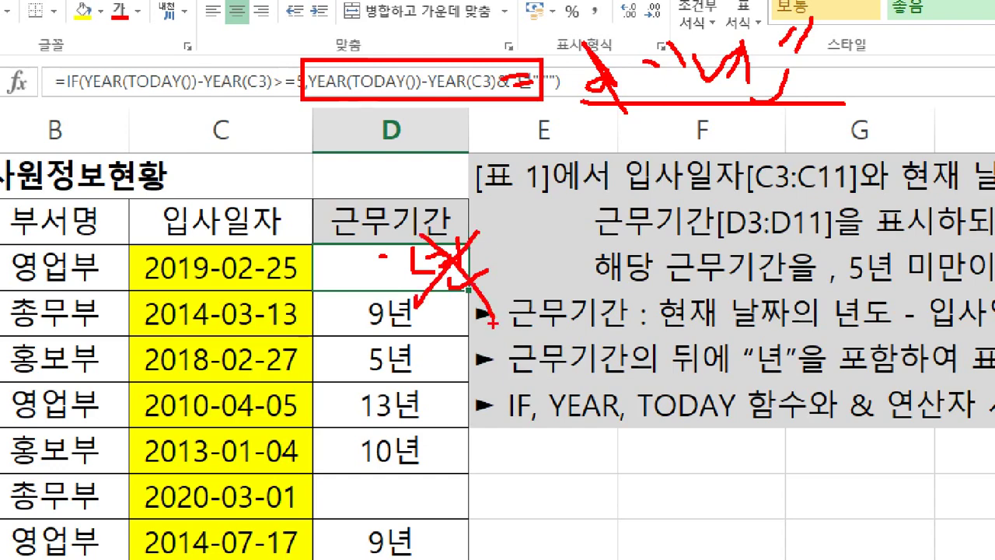
key(Escape)
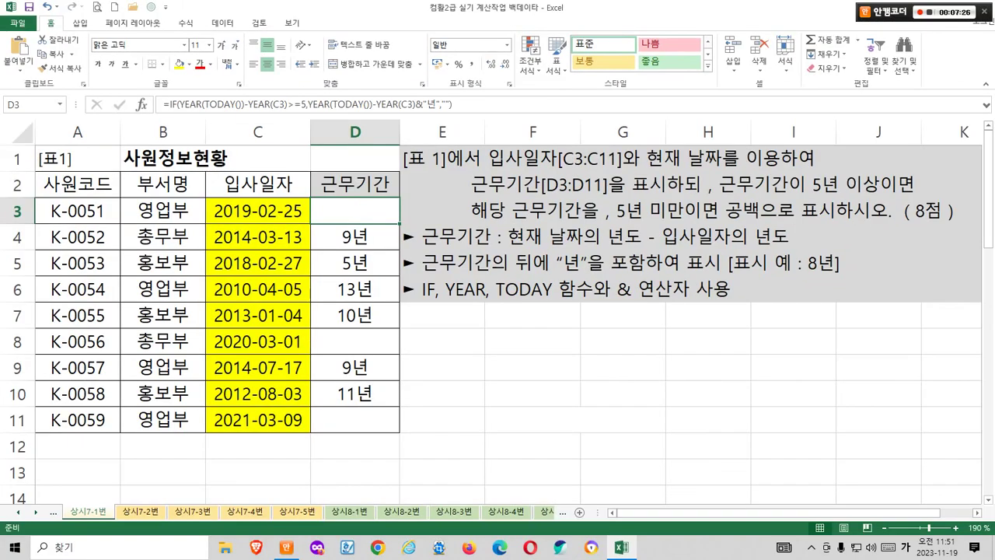
click(442, 341)
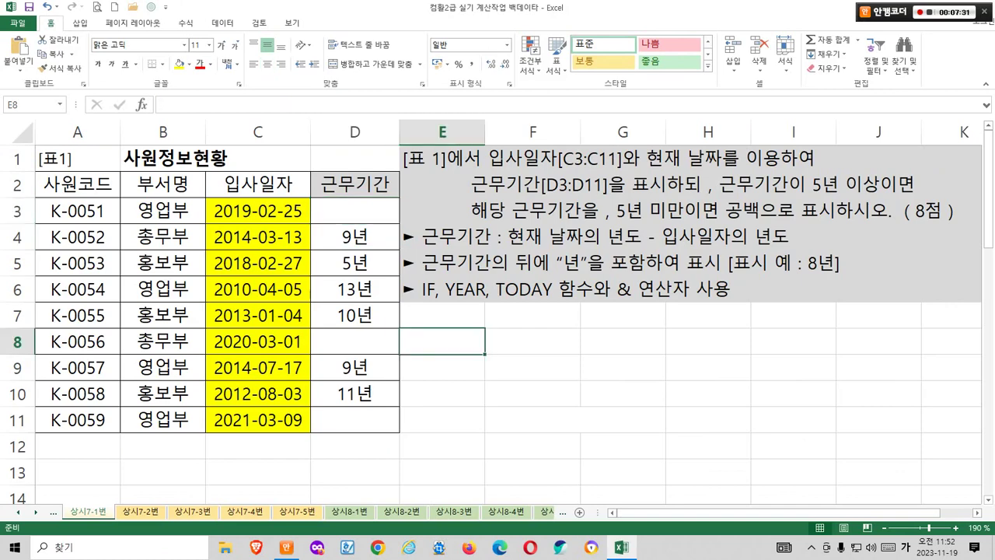
Switch to sheet 상시7-2번 and fill the 학점 values in H3:H10 with yellow
key(ctrl+Page_Down)
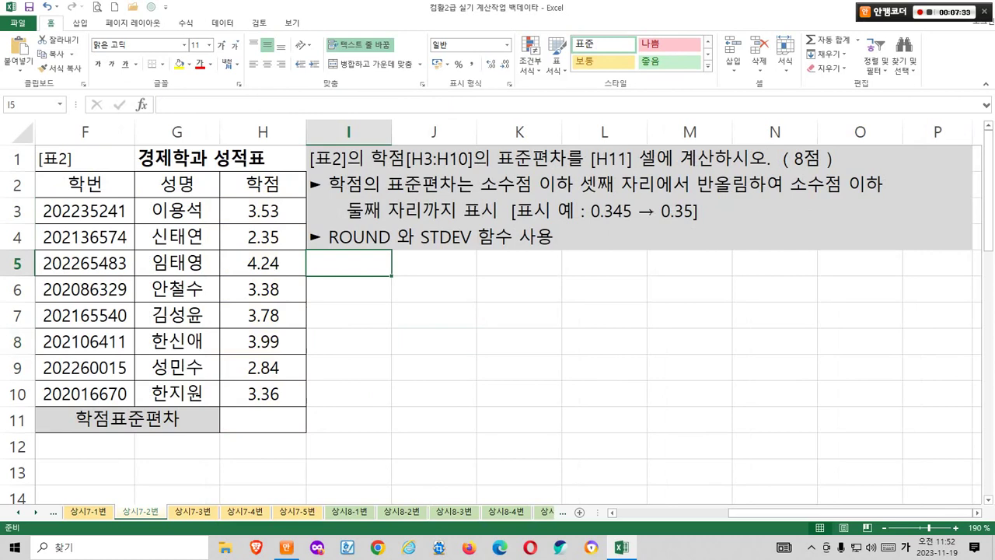
mouse_move(321, 171)
mouse_down()
mouse_move(482, 165)
mouse_move(451, 144)
mouse_up()
key(Escape)
click(263, 210)
drag(263, 211, 262, 393)
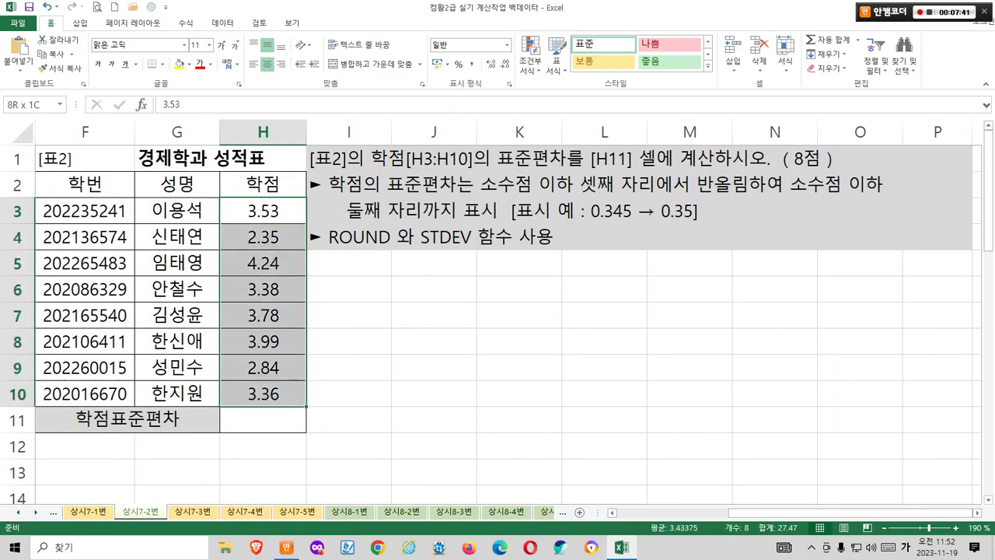
click(179, 64)
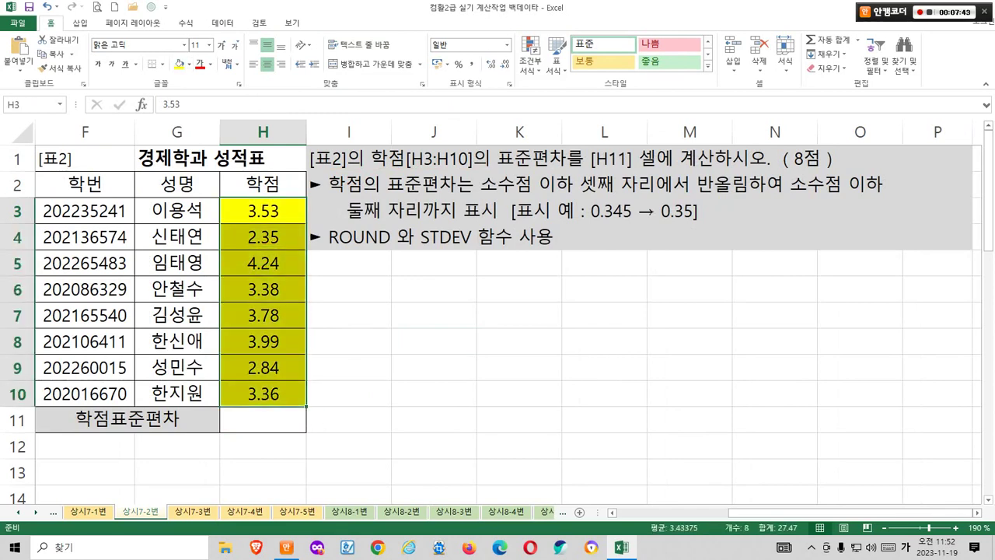
Read the [표2] task conditions for the standard deviation in H11, its rounding example and the required functions
drag(504, 175, 752, 170)
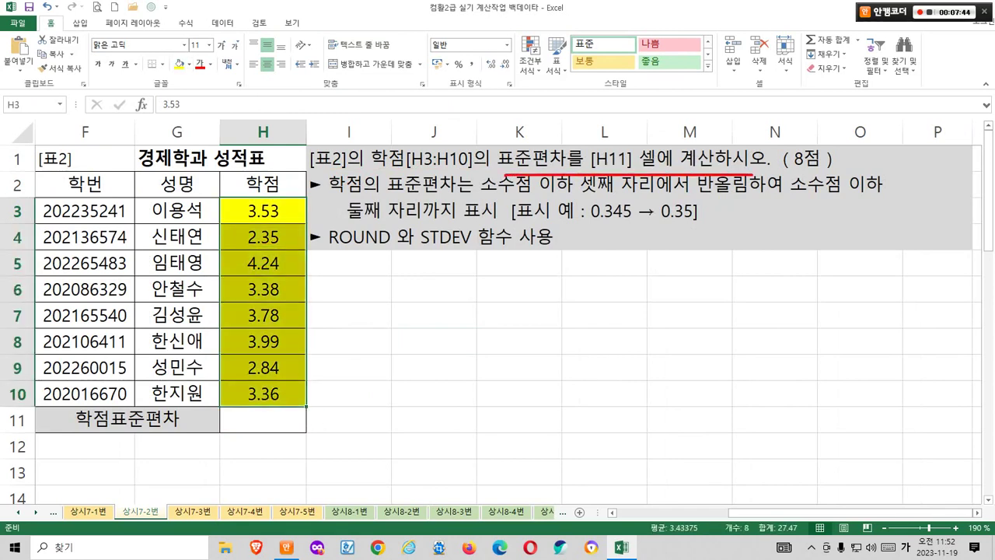
mouse_move(281, 428)
mouse_down()
mouse_move(269, 406)
mouse_move(263, 432)
mouse_move(273, 405)
mouse_up()
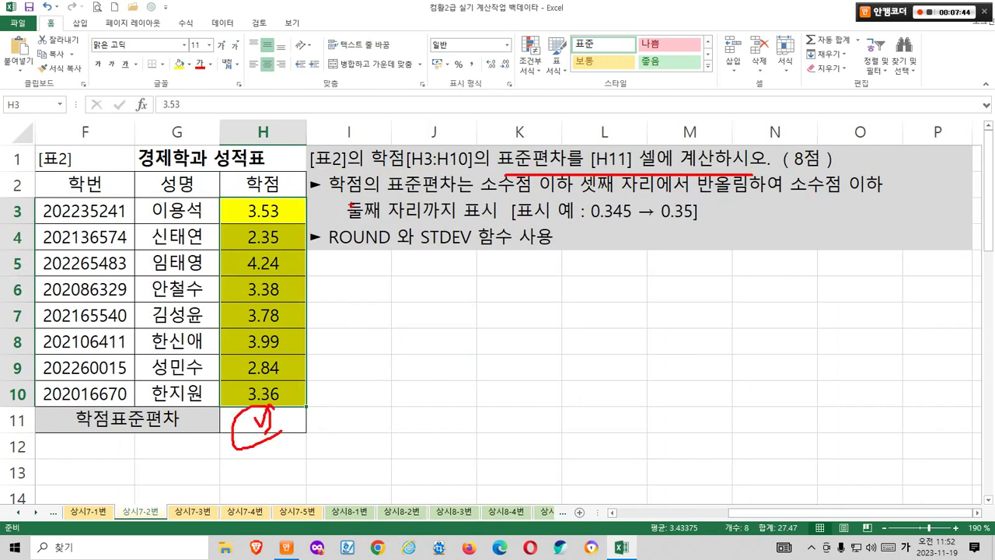
drag(346, 192, 878, 194)
drag(351, 227, 488, 224)
mouse_move(619, 232)
mouse_down()
mouse_move(585, 198)
mouse_move(631, 225)
mouse_up()
mouse_move(693, 227)
mouse_down()
mouse_move(665, 230)
mouse_move(697, 222)
mouse_up()
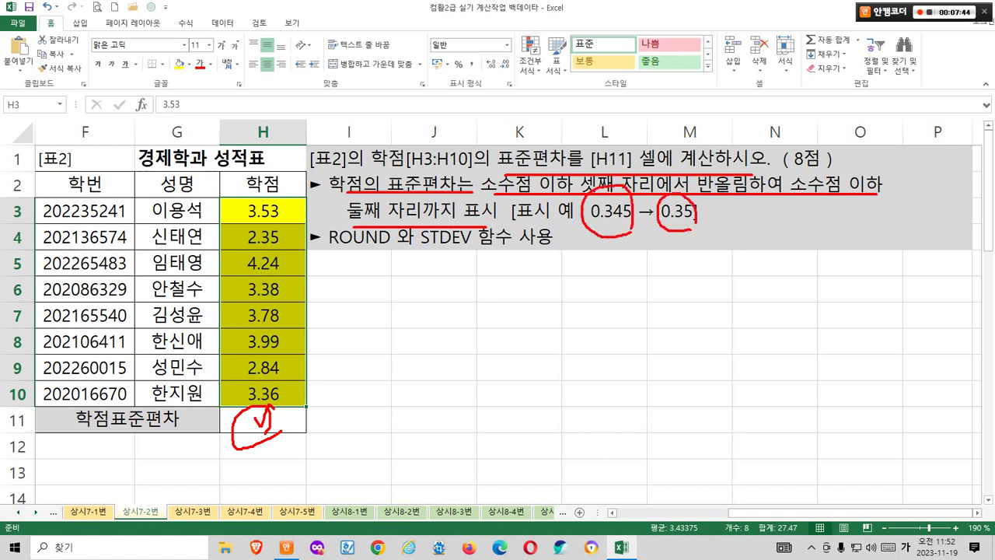
mouse_move(394, 249)
mouse_down()
mouse_move(375, 260)
mouse_move(341, 219)
mouse_up()
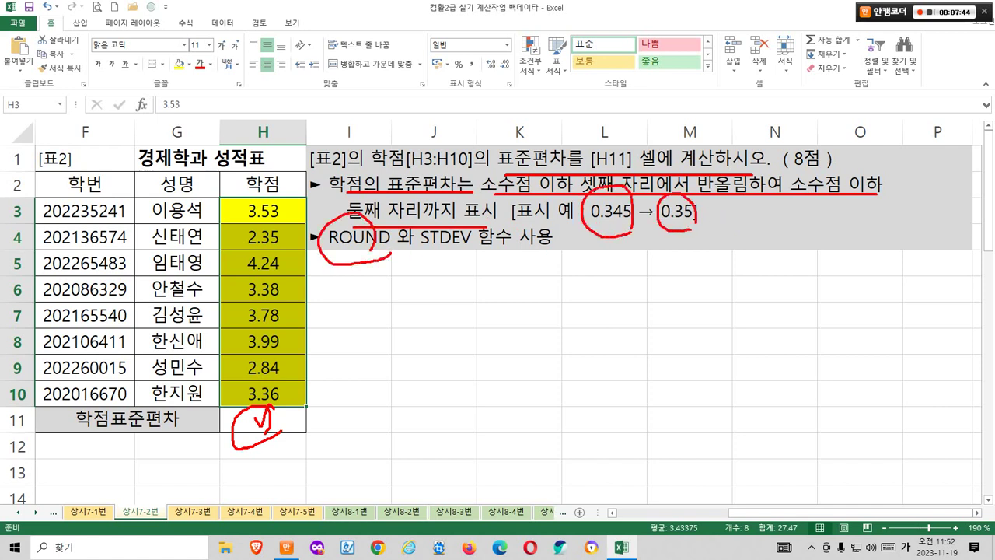
mouse_move(448, 256)
mouse_down()
mouse_move(422, 255)
mouse_move(468, 249)
mouse_up()
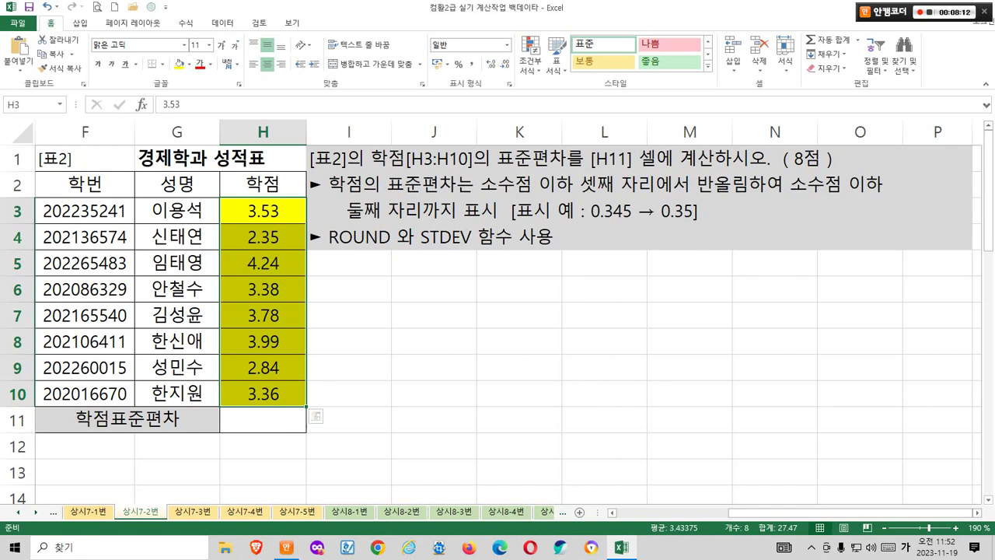
Insert the STDEV function in cell J6 from the full function list, reading its description before opening its arguments
click(433, 288)
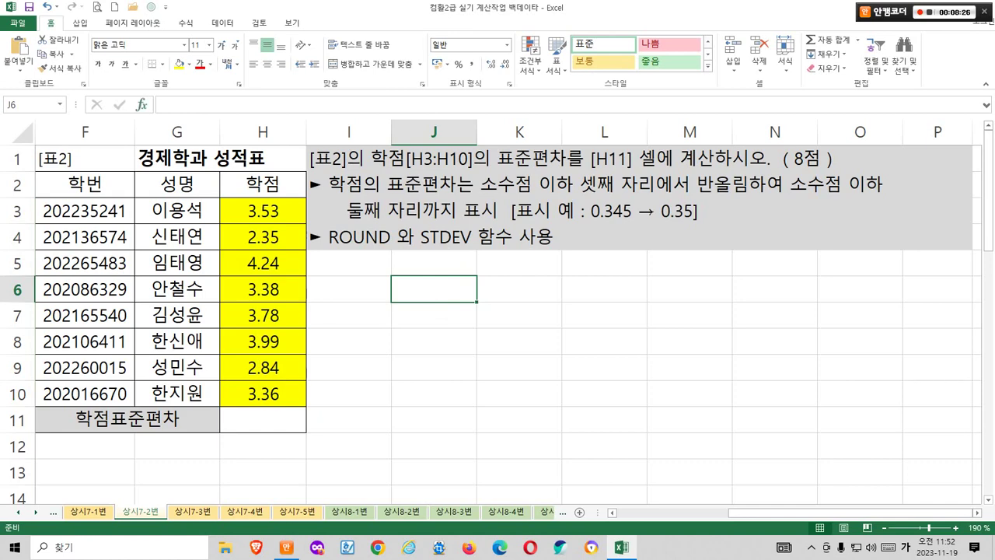
key(shift+F3)
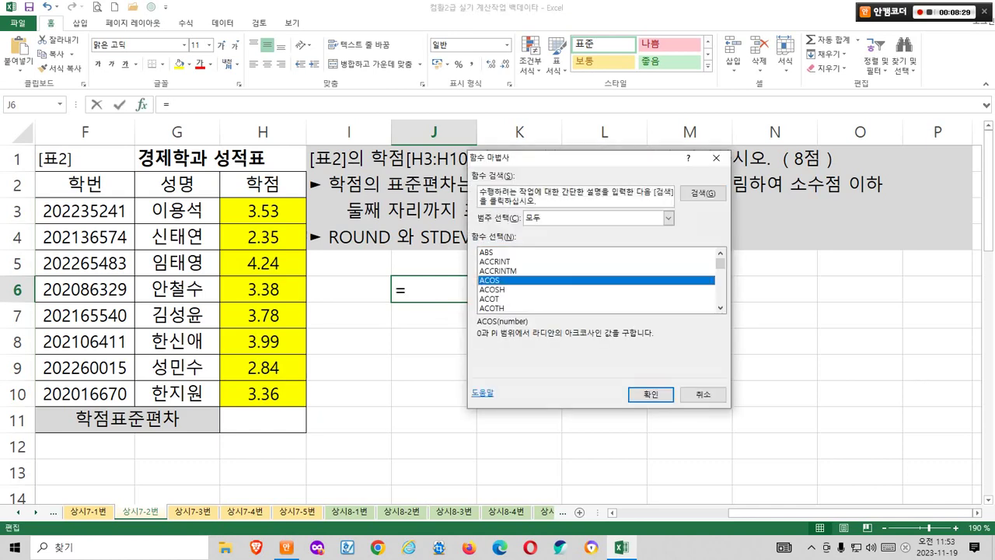
key(s)
scroll(596, 280, down, 6)
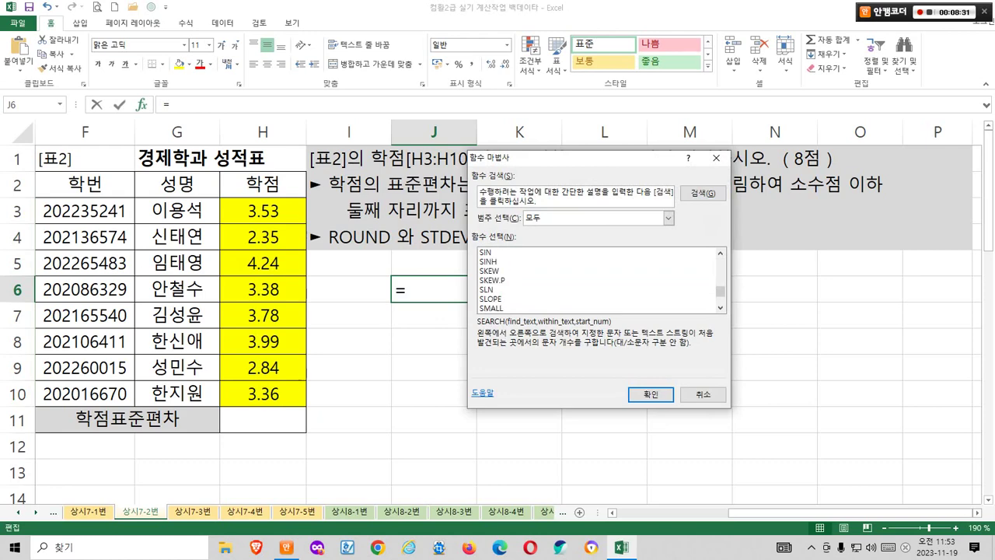
click(492, 289)
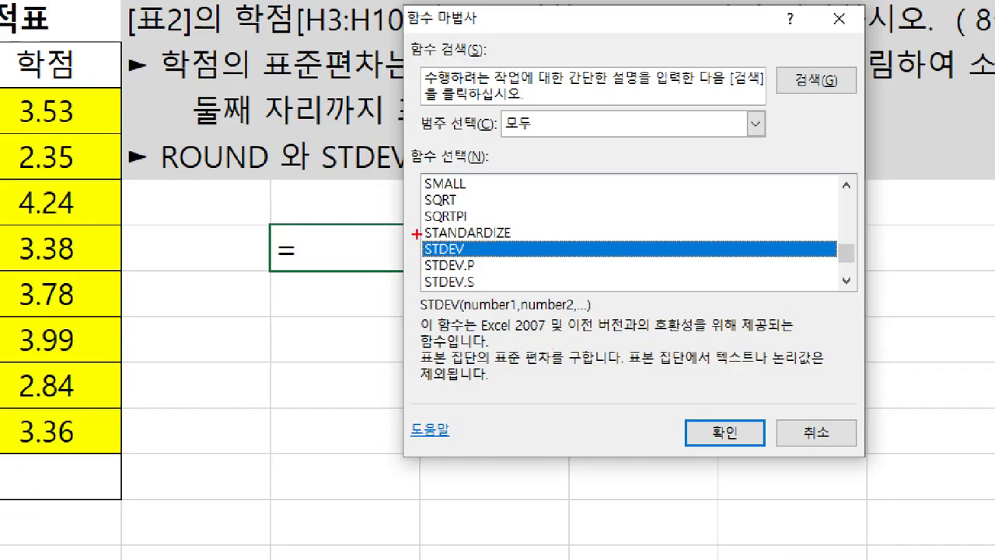
drag(408, 233, 488, 263)
mouse_move(420, 369)
mouse_down()
mouse_move(493, 370)
mouse_move(482, 351)
mouse_move(550, 376)
mouse_move(619, 368)
mouse_move(575, 342)
mouse_move(592, 364)
mouse_up()
mouse_move(631, 362)
mouse_down()
mouse_move(710, 364)
mouse_move(712, 344)
mouse_move(751, 367)
mouse_move(801, 371)
mouse_move(765, 373)
mouse_up()
drag(404, 389, 476, 375)
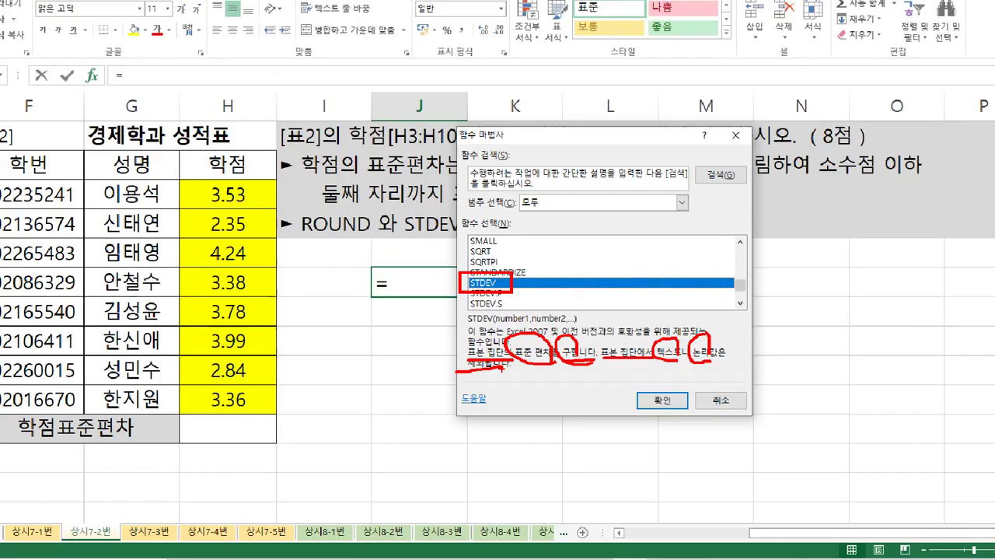
click(661, 399)
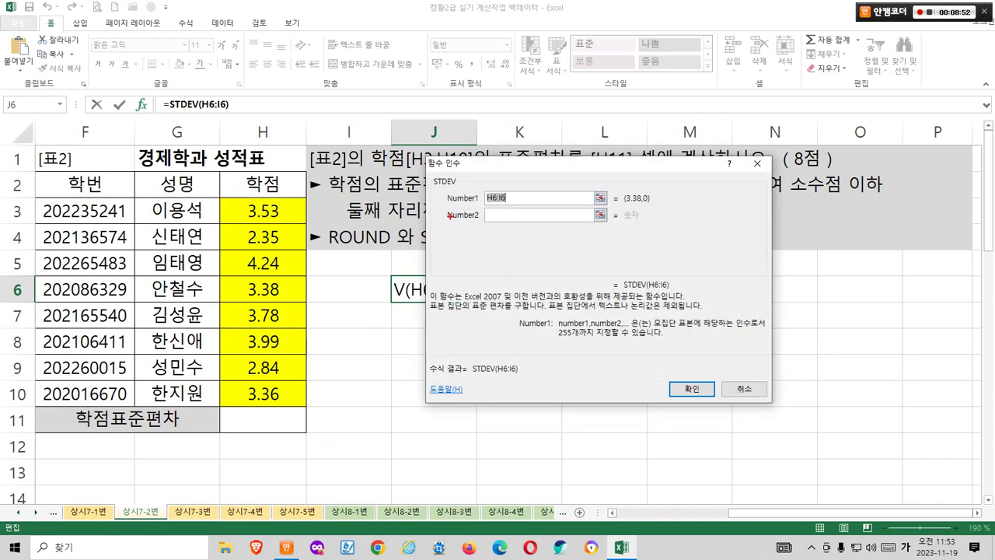
Examine STDEV's Number1 and Number2 arguments and the description of the Number1 argument
mouse_move(449, 216)
mouse_down()
mouse_move(668, 212)
mouse_move(644, 233)
mouse_up()
drag(645, 216, 670, 250)
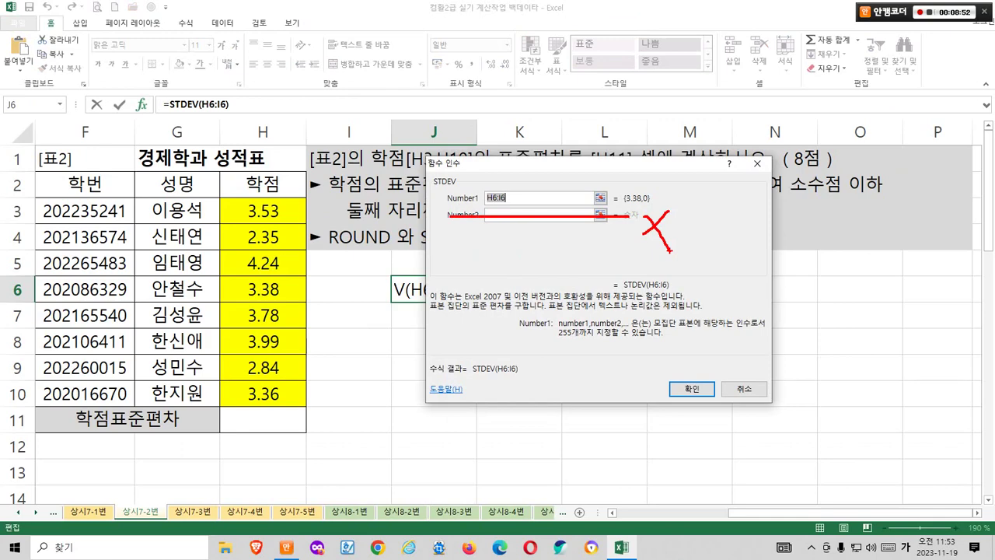
key(Escape)
key(ctrl+1)
click(450, 204)
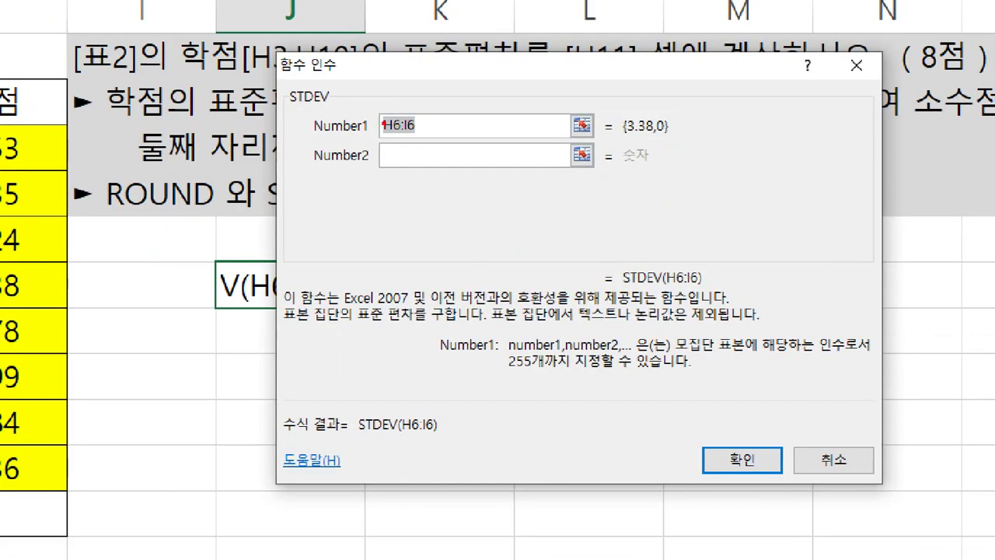
mouse_move(382, 123)
mouse_down()
mouse_move(355, 350)
mouse_move(371, 356)
mouse_up()
drag(666, 356, 870, 350)
drag(504, 375, 654, 376)
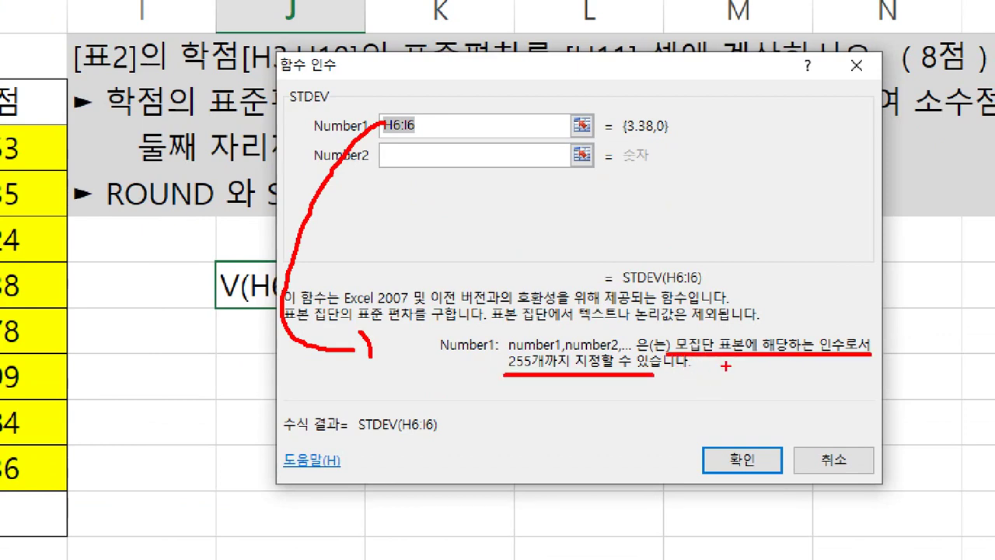
key(Escape)
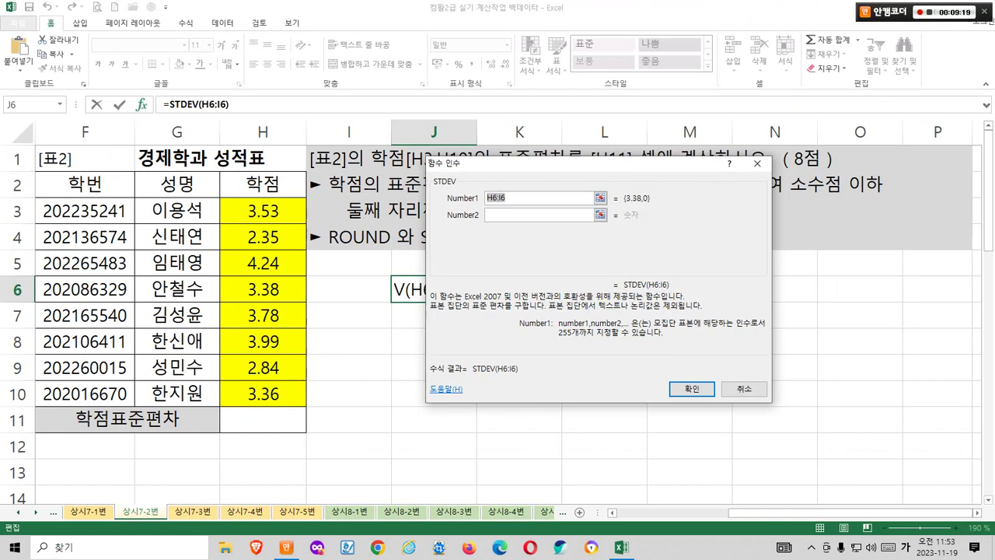
Set STDEV's Number1 to the 학점 range H3:H10 and confirm the formula in J6
mouse_move(234, 201)
mouse_down()
mouse_move(279, 212)
mouse_move(296, 407)
mouse_up()
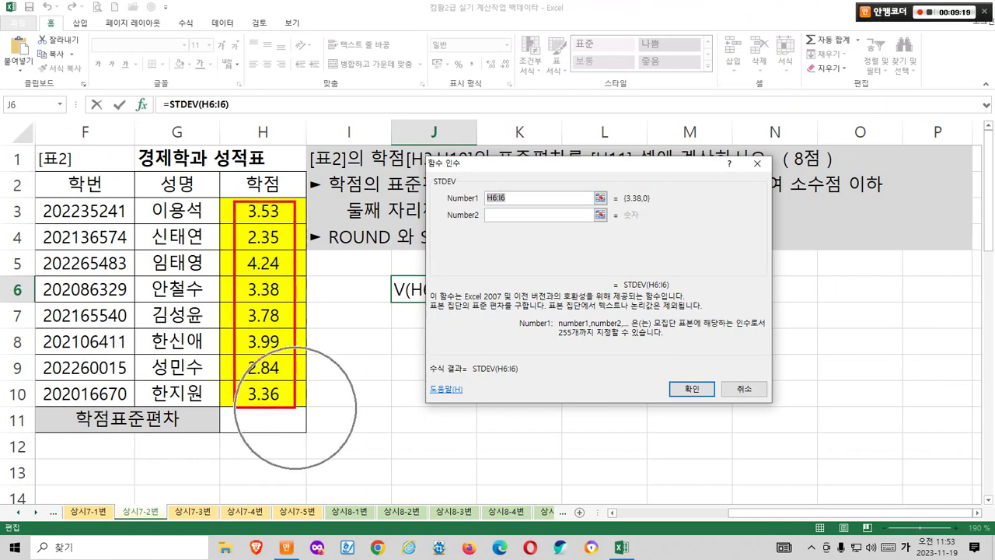
drag(288, 355, 506, 191)
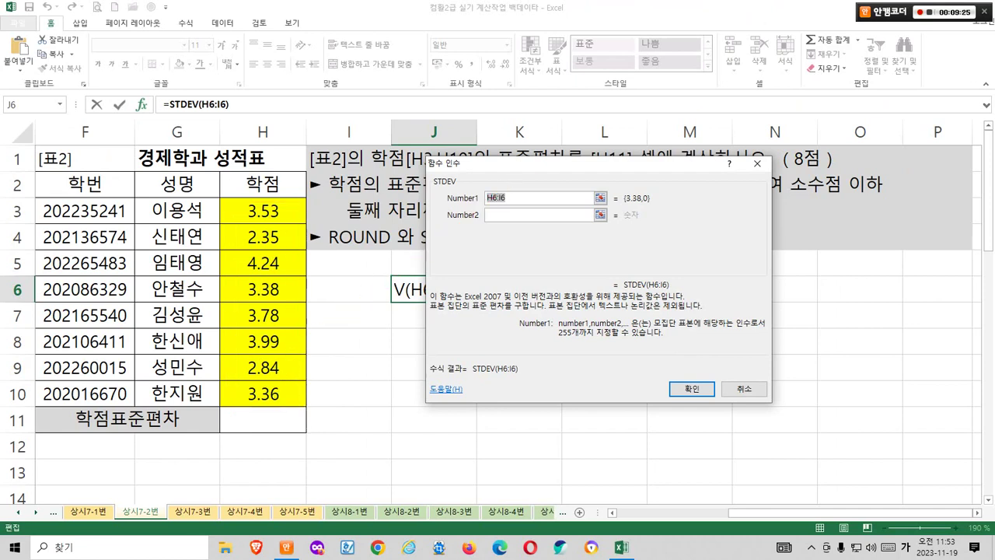
drag(263, 210, 262, 393)
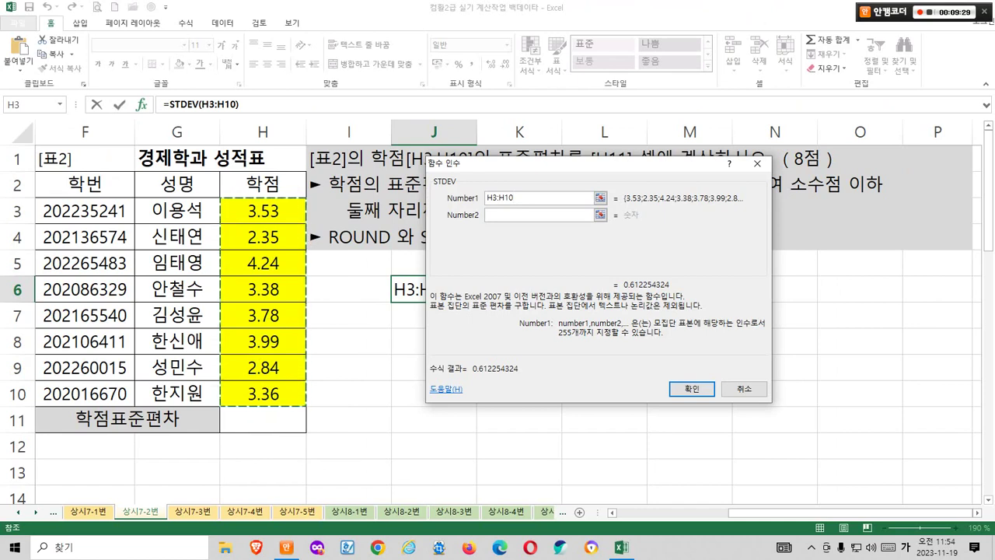
click(691, 388)
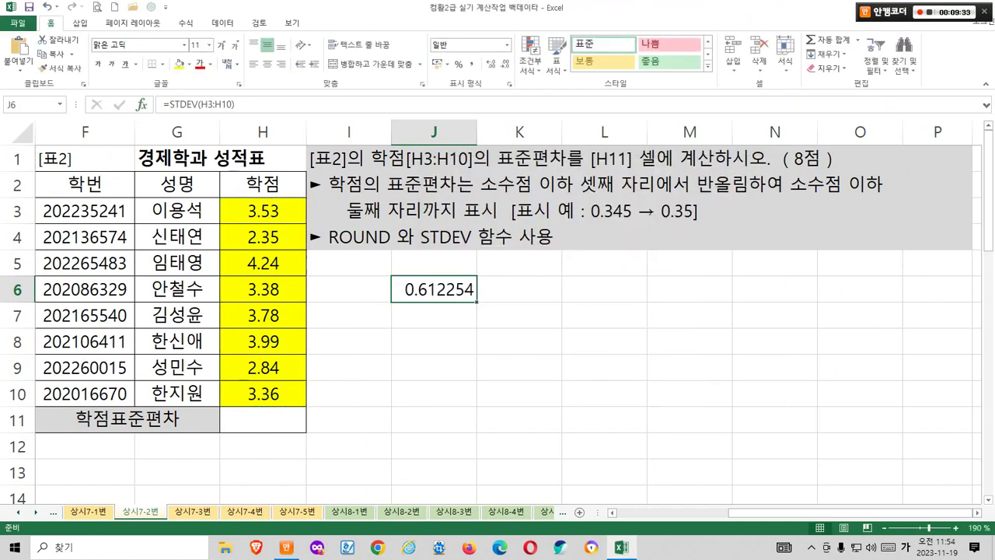
Enter 0.612 in cell J8 as a sample value for rounding
click(433, 341)
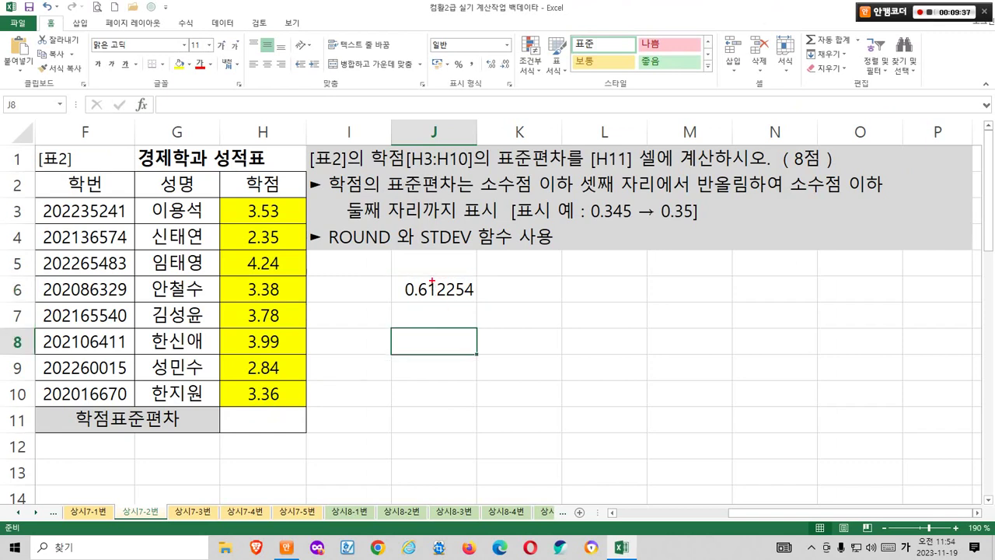
drag(439, 282, 452, 297)
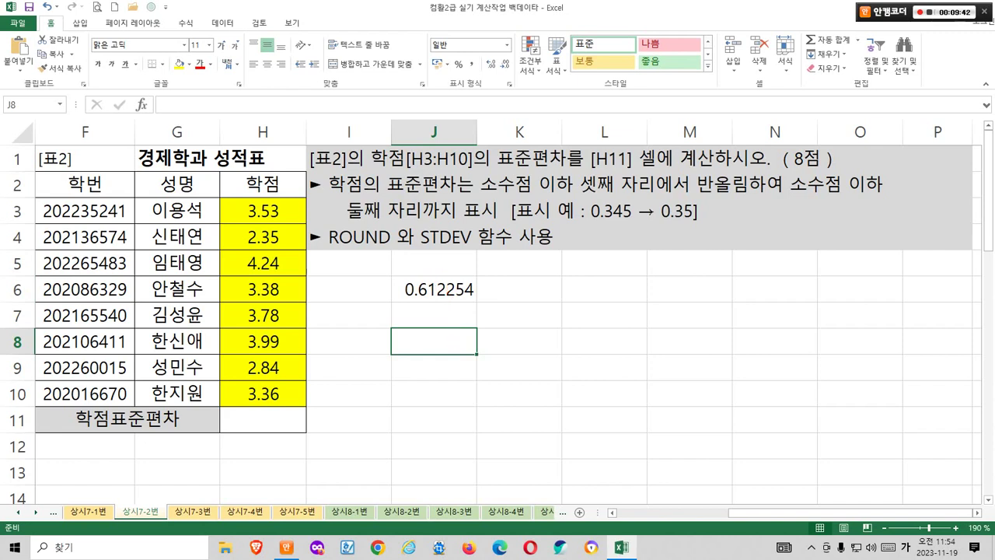
text(0.)
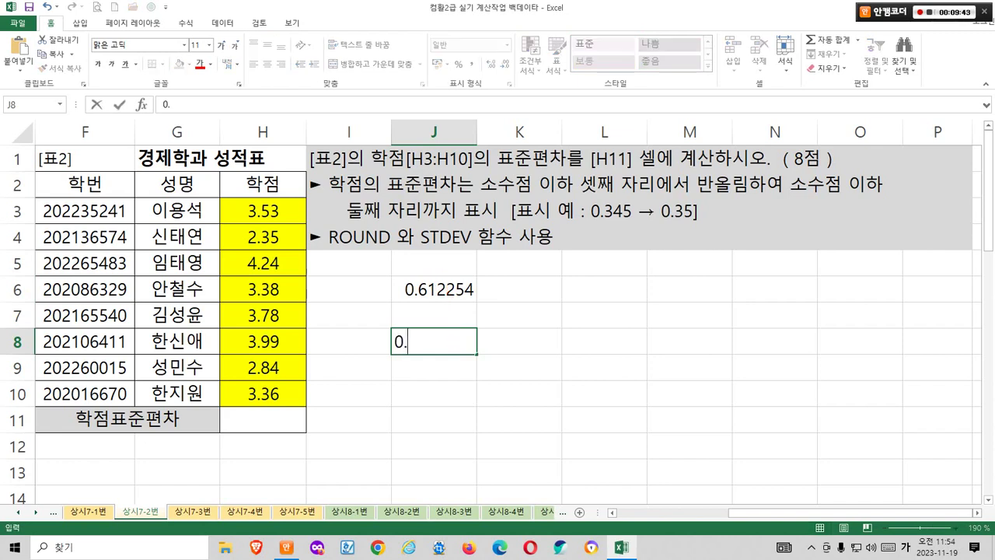
text(612)
key(Return)
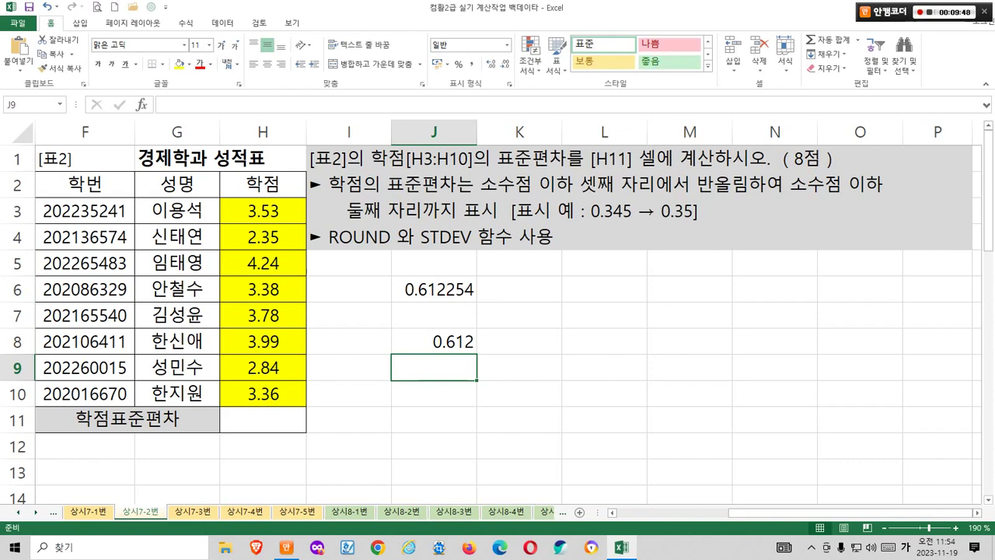
Examine the standard deviation in J6 and the sample value in J8 against the task's rounding requirement
mouse_move(457, 306)
mouse_down()
mouse_move(429, 315)
mouse_move(448, 260)
mouse_move(470, 299)
mouse_up()
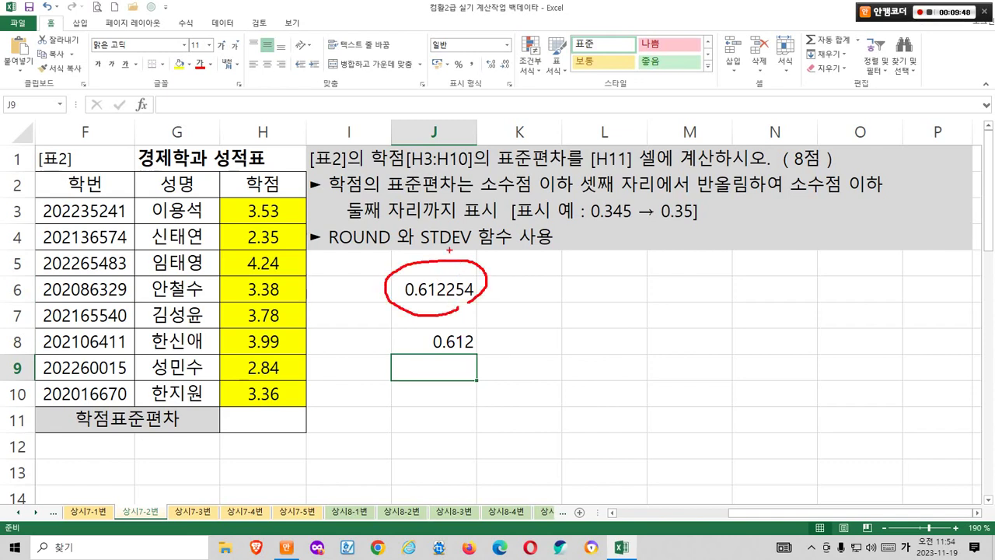
drag(446, 237, 429, 258)
mouse_move(478, 348)
mouse_down()
mouse_move(476, 362)
mouse_move(407, 190)
mouse_move(498, 342)
mouse_up()
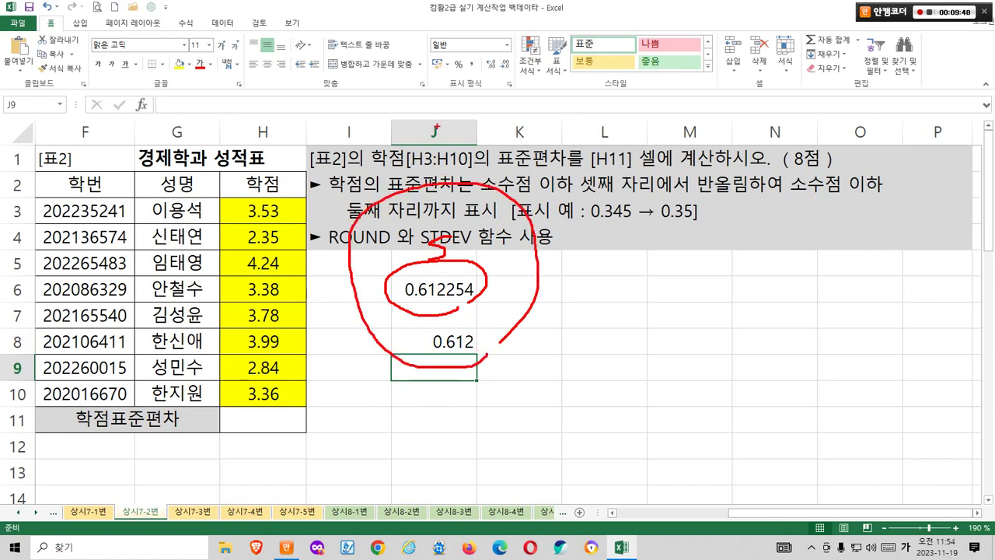
mouse_move(436, 129)
mouse_down()
mouse_move(457, 159)
mouse_move(492, 172)
mouse_up()
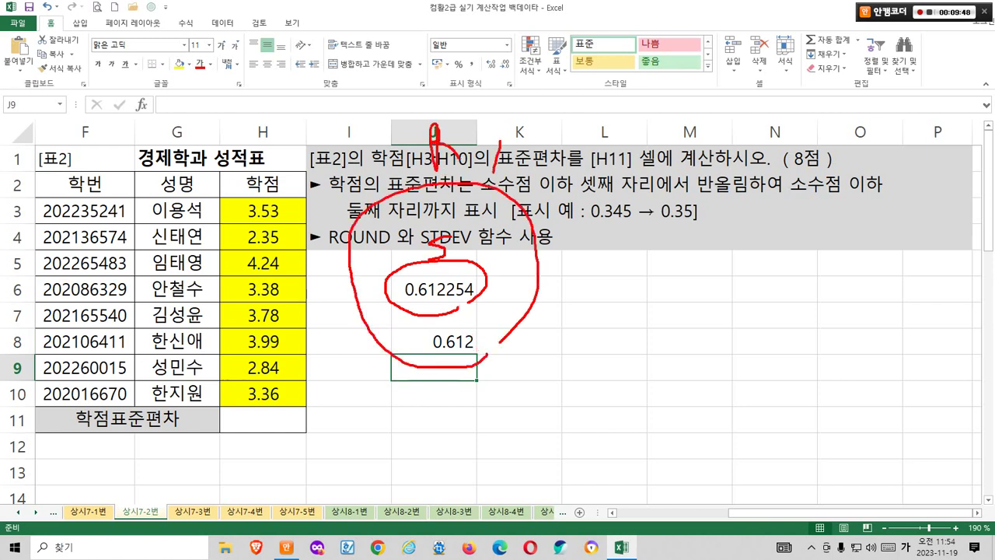
drag(469, 254, 489, 237)
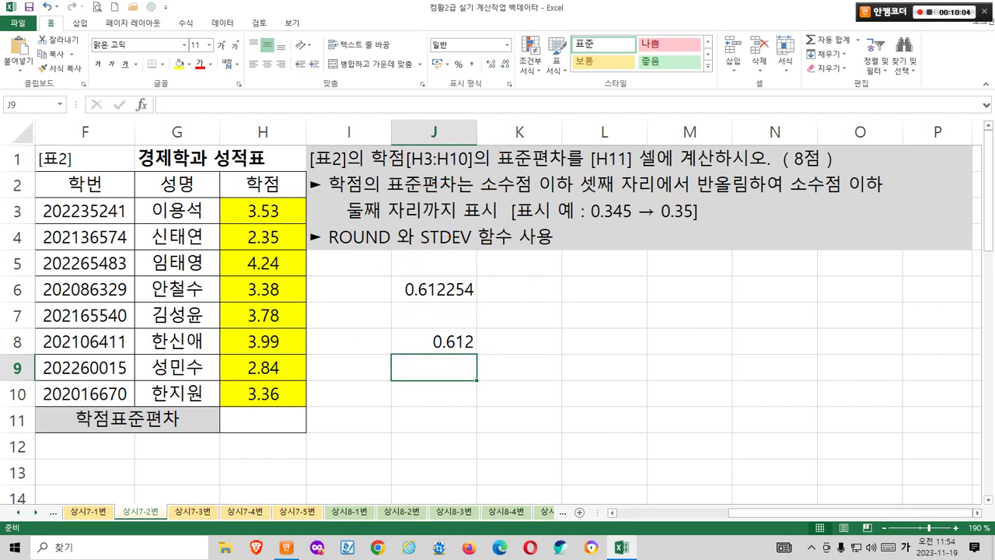
click(434, 315)
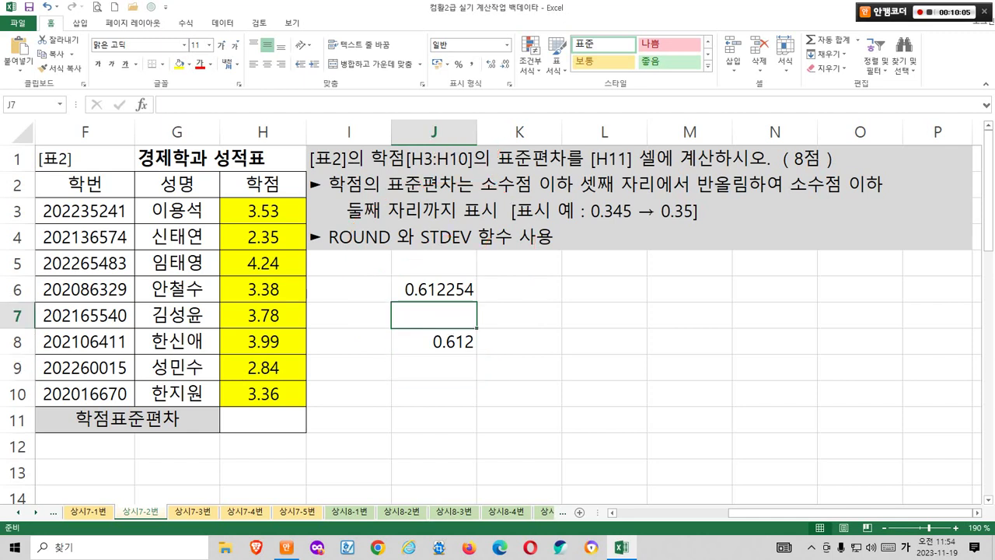
Insert the ROUND function in H11 from the full function list, reading its description before opening its arguments
click(268, 419)
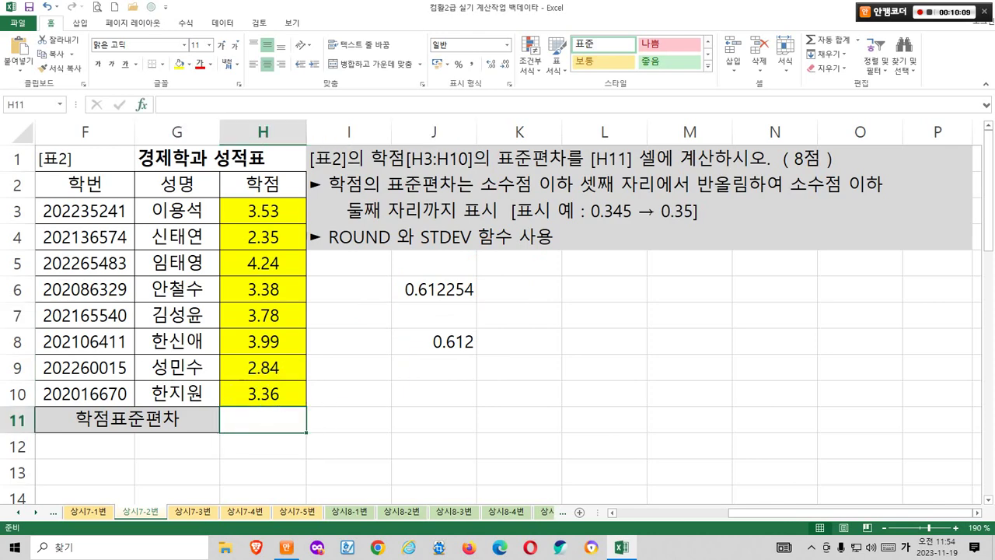
key(shift+F3)
click(492, 289)
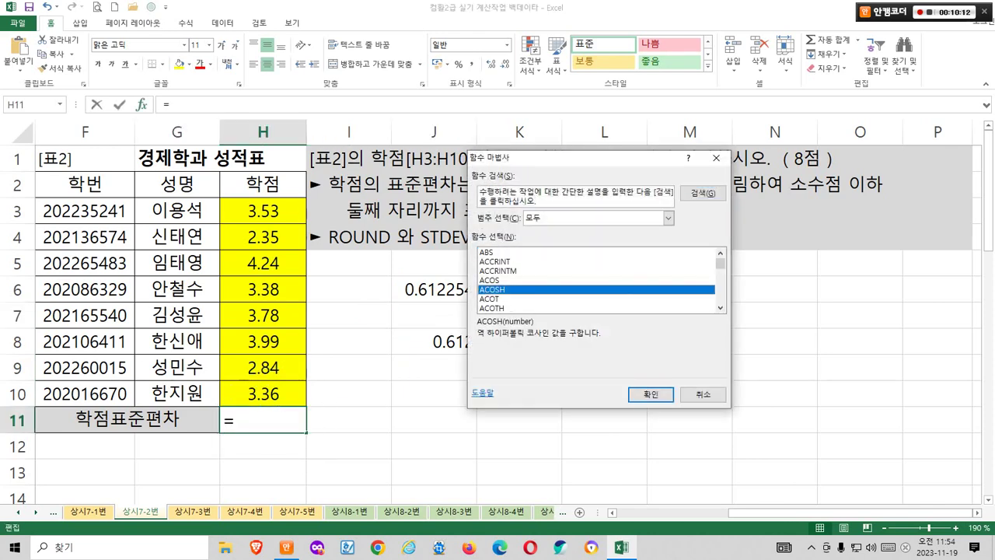
key(r)
scroll(596, 280, down, 2)
scroll(598, 280, down, 1)
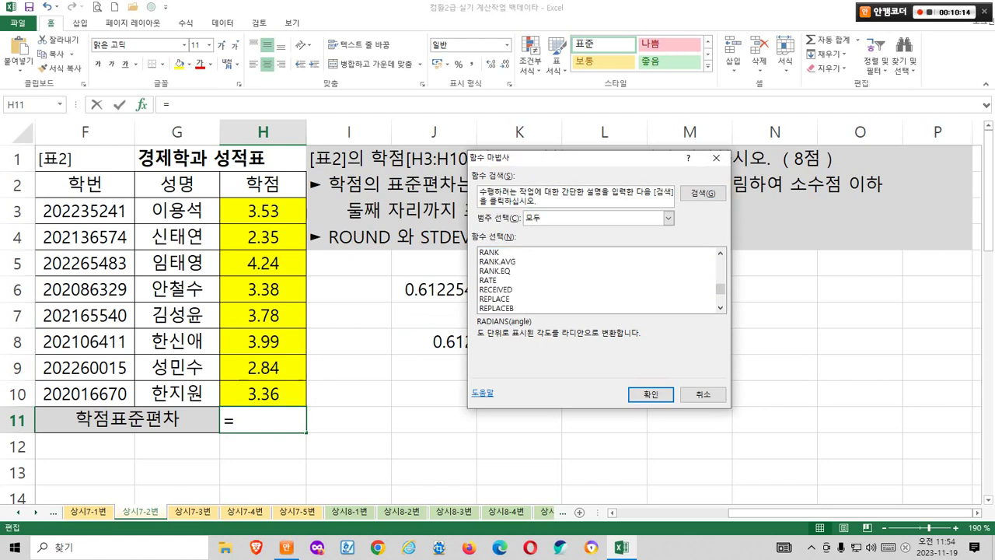
scroll(598, 279, down, 3)
click(492, 270)
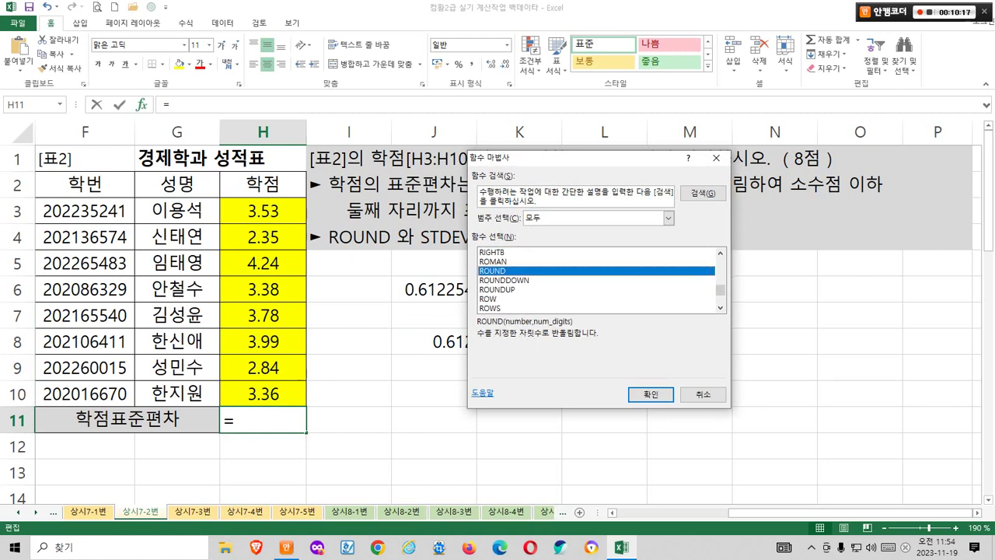
mouse_move(371, 255)
mouse_down()
mouse_move(318, 256)
mouse_move(388, 246)
mouse_move(415, 289)
mouse_move(468, 325)
mouse_move(462, 355)
mouse_up()
mouse_move(475, 340)
mouse_down()
mouse_move(606, 339)
mouse_move(576, 350)
mouse_move(573, 317)
mouse_move(579, 340)
mouse_up()
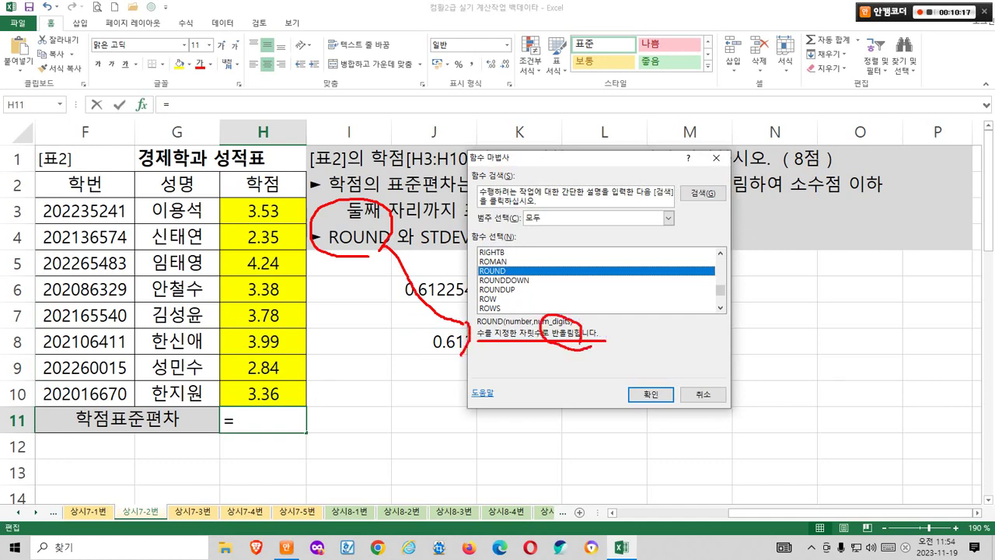
key(Escape)
click(651, 394)
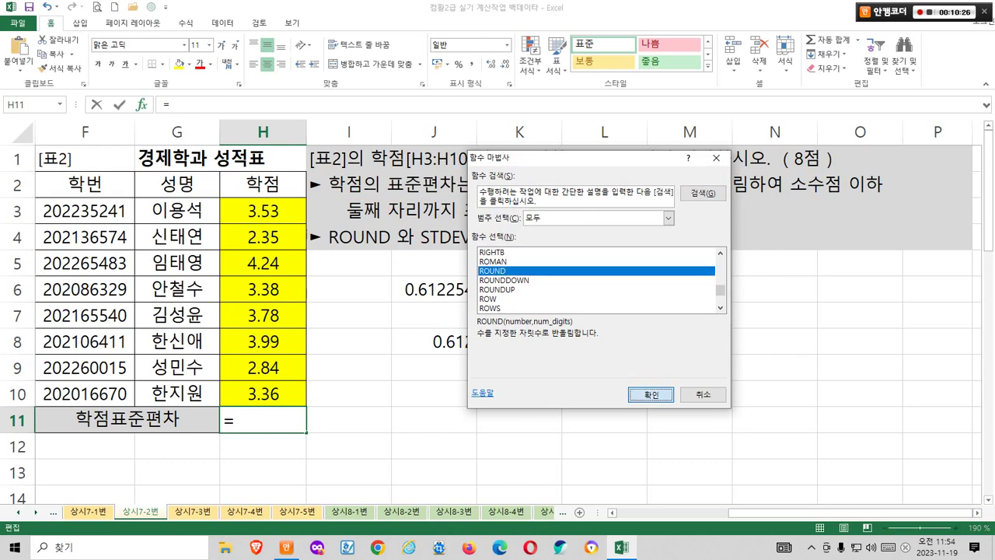
Examine the description of ROUND's Number argument and relate it to the STDEV result in J6
drag(528, 193, 598, 155)
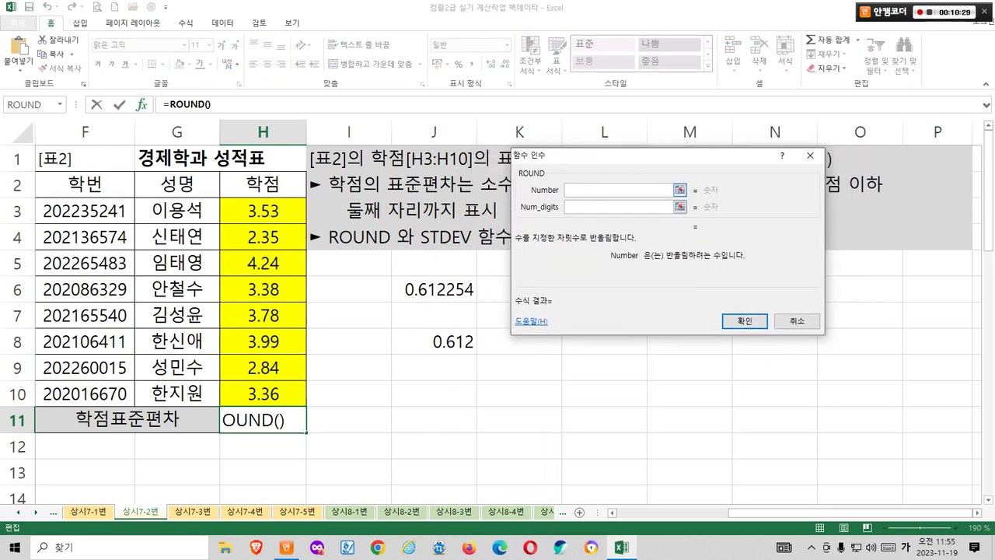
mouse_move(585, 191)
mouse_down()
mouse_move(553, 241)
mouse_move(572, 264)
mouse_up()
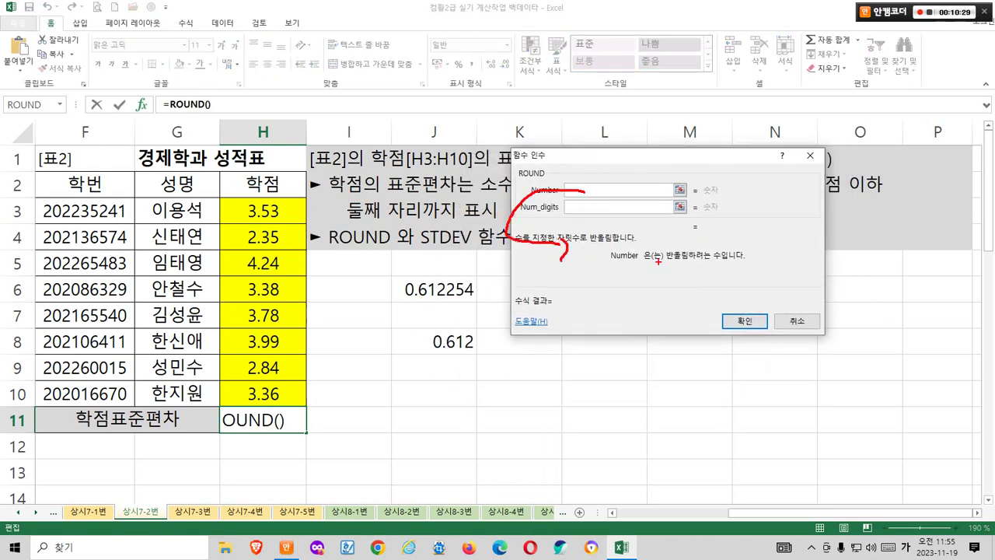
drag(657, 262, 760, 262)
drag(412, 308, 452, 303)
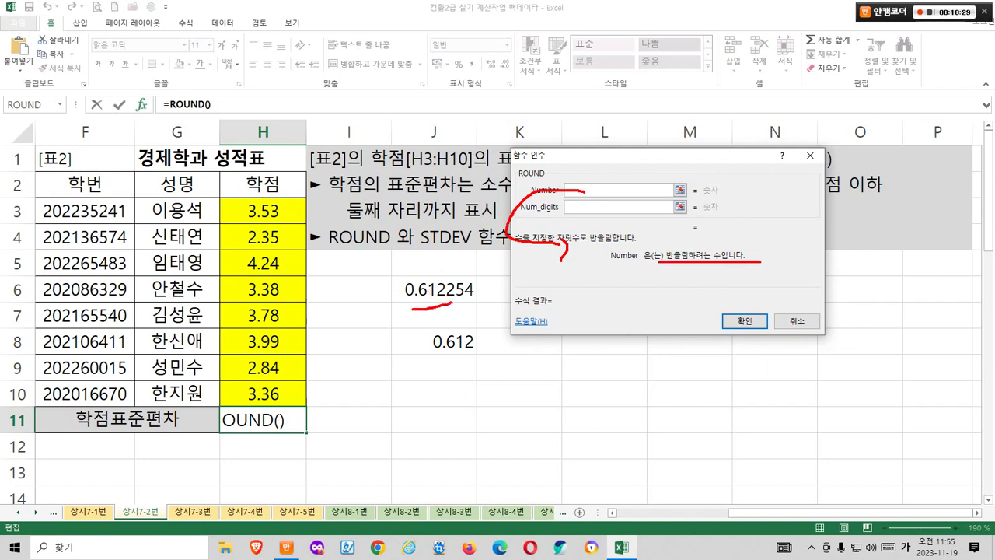
drag(465, 269, 459, 299)
mouse_move(497, 262)
mouse_down()
mouse_move(469, 277)
mouse_move(603, 187)
mouse_up()
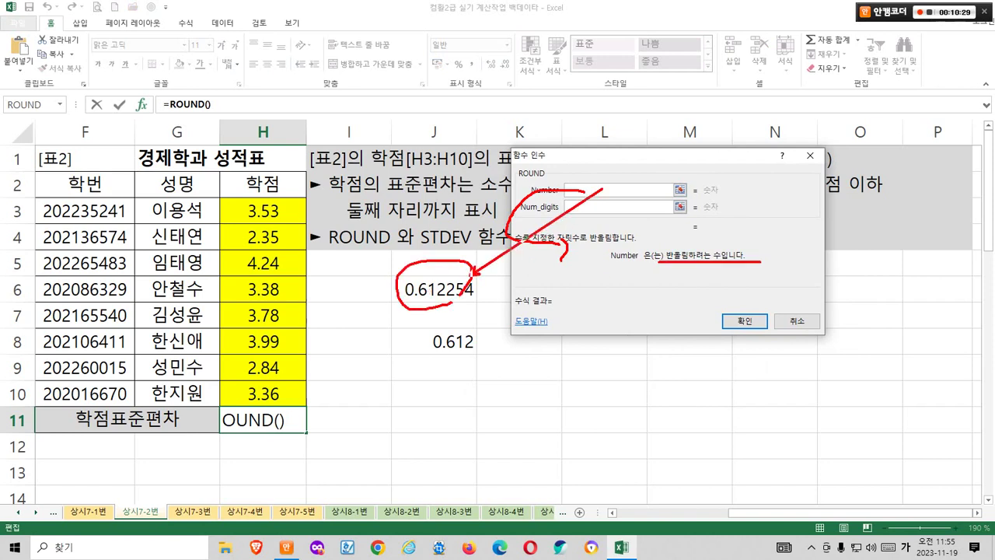
mouse_move(434, 243)
mouse_down()
mouse_move(456, 232)
mouse_move(460, 257)
mouse_move(423, 227)
mouse_move(484, 247)
mouse_up()
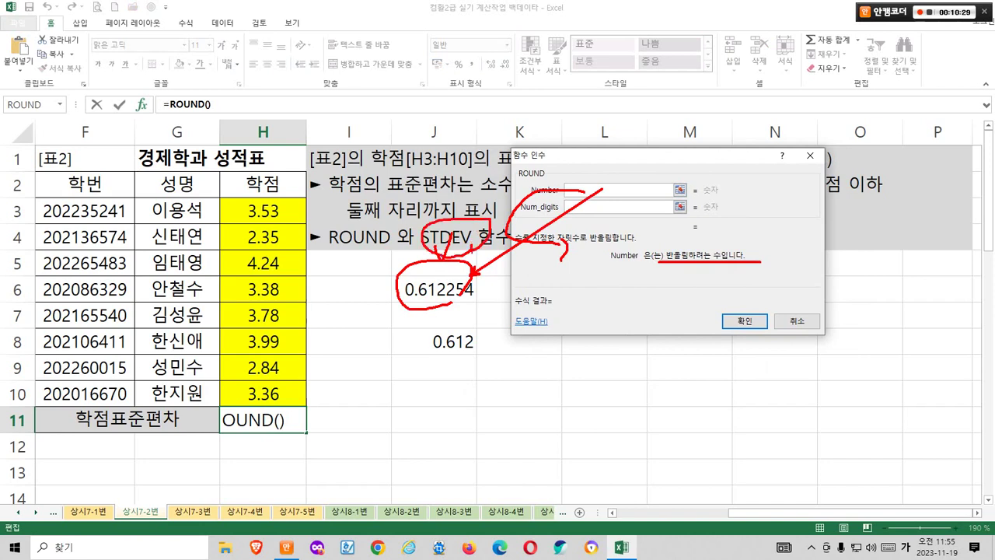
Nest the STDEV function inside ROUND's Number argument using the recent functions list
key(Escape)
click(622, 192)
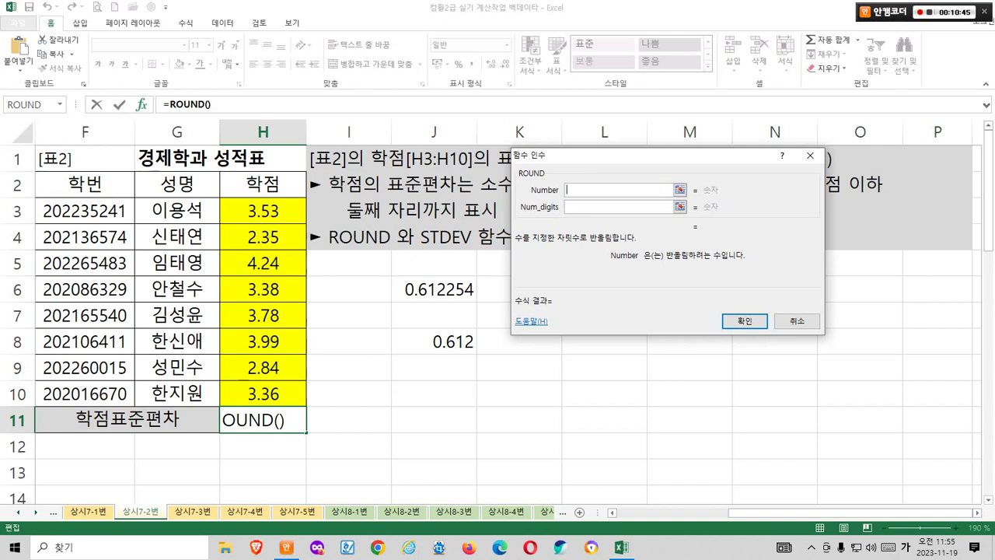
click(59, 105)
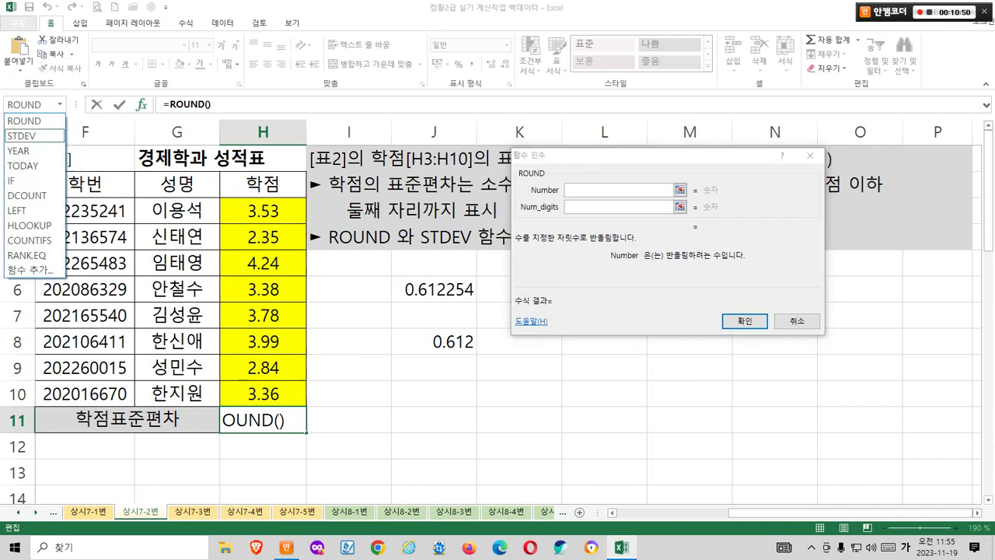
click(31, 135)
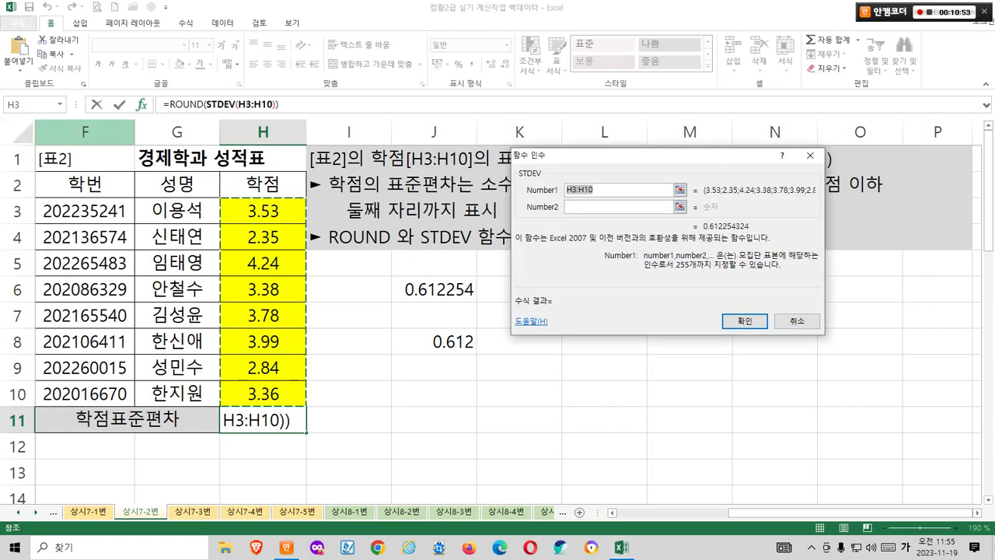
Read the nested STDEV's Number1 description and set Number1 to the 학점 range H3:H10
mouse_move(538, 229)
mouse_down()
mouse_move(582, 191)
mouse_move(607, 268)
mouse_up()
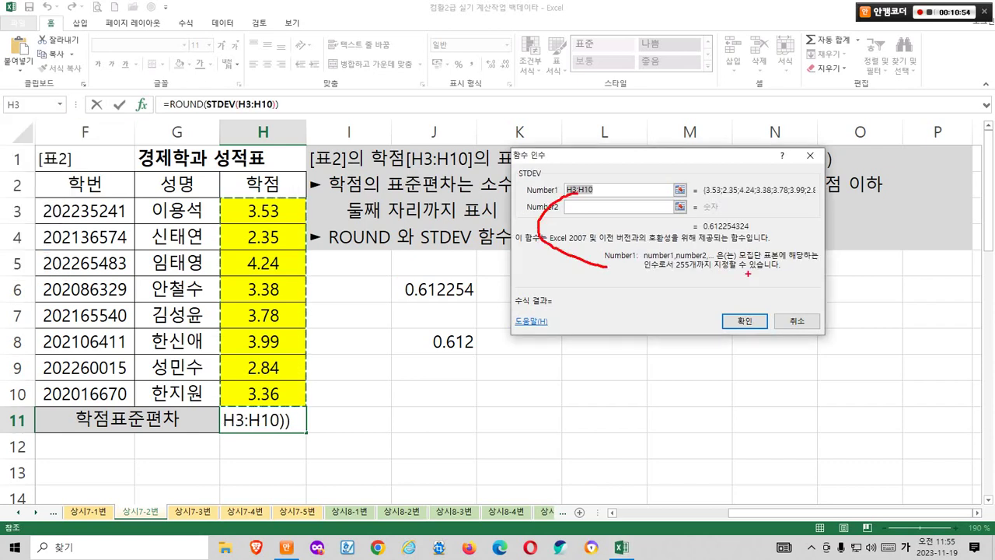
drag(741, 263, 820, 262)
mouse_move(650, 273)
mouse_down()
mouse_move(779, 278)
mouse_move(726, 278)
mouse_move(744, 281)
mouse_up()
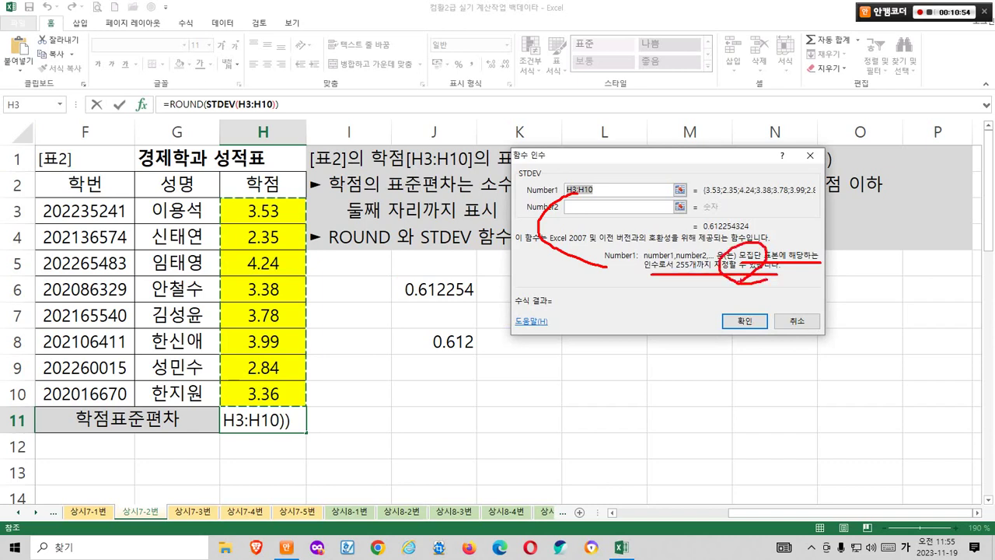
key(Escape)
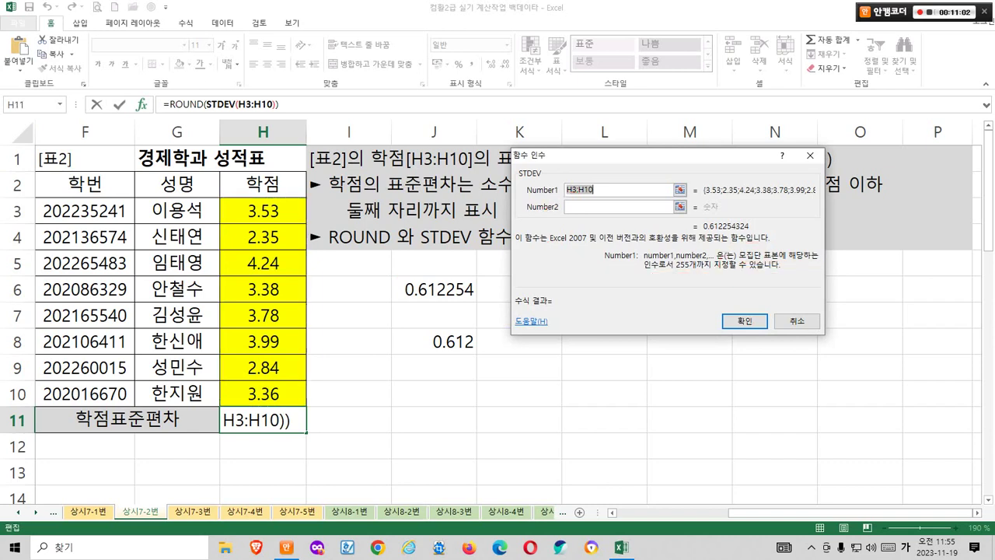
click(263, 210)
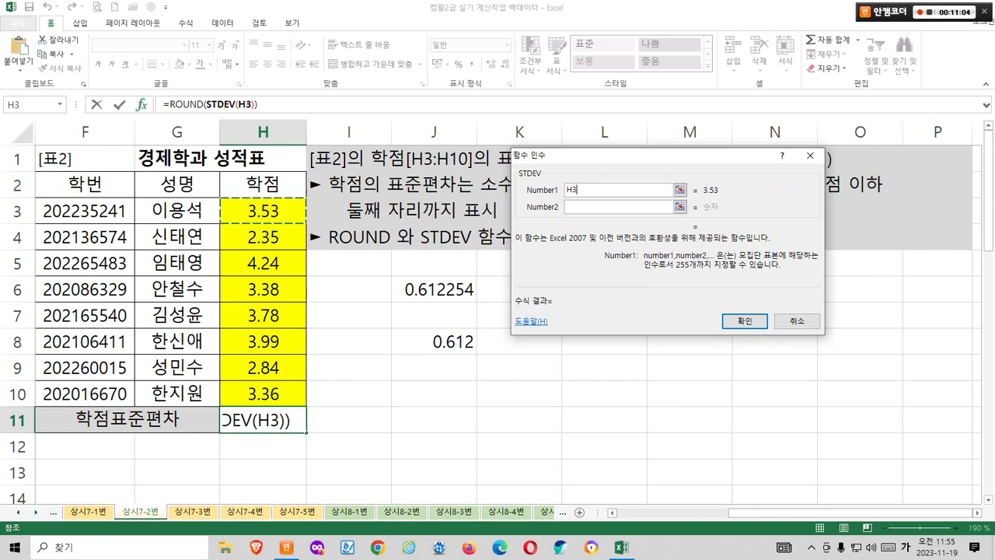
drag(263, 211, 262, 393)
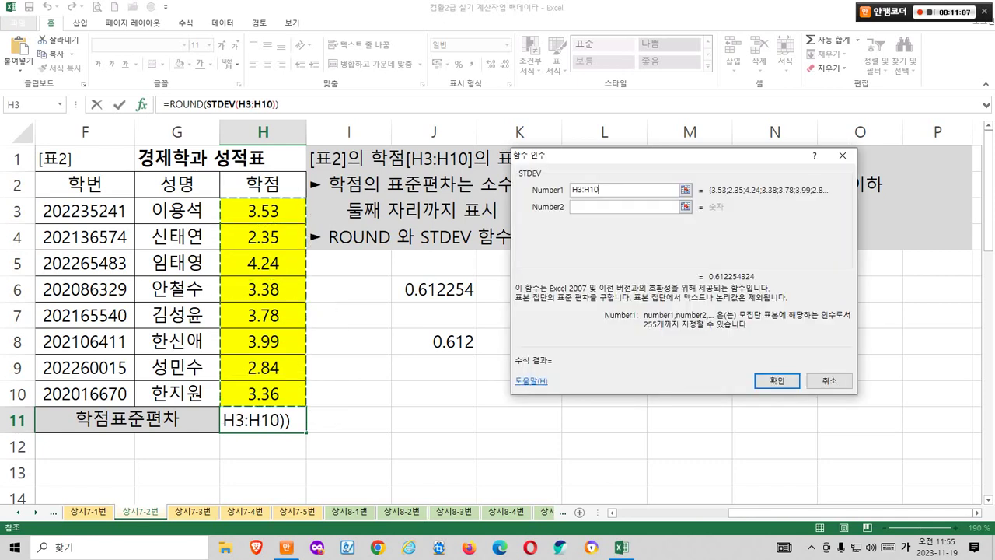
Compare the nested STDEV's calculated result with the standard deviation in J6 without confirming the formula
mouse_move(740, 289)
mouse_down()
mouse_move(688, 293)
mouse_move(751, 280)
mouse_up()
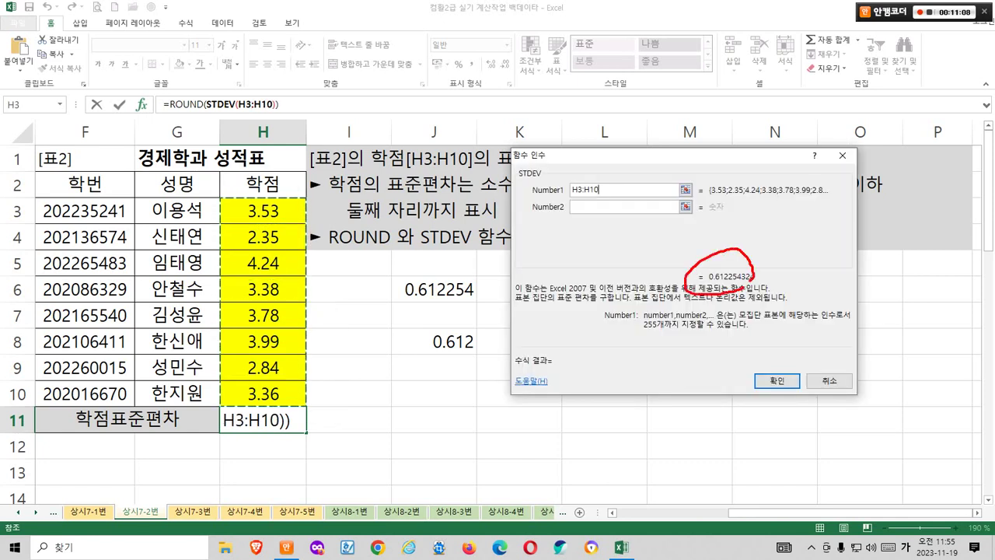
mouse_move(459, 316)
mouse_down()
mouse_move(427, 308)
mouse_move(633, 268)
mouse_move(660, 279)
mouse_up()
drag(612, 240, 661, 238)
drag(627, 250, 667, 248)
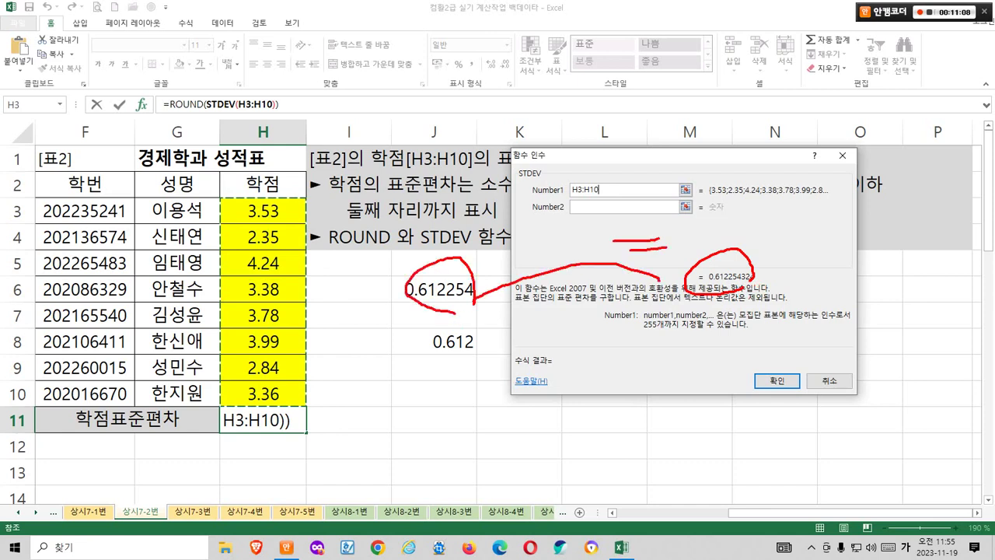
mouse_move(745, 358)
mouse_down()
mouse_move(775, 340)
mouse_move(740, 419)
mouse_up()
drag(738, 355, 803, 417)
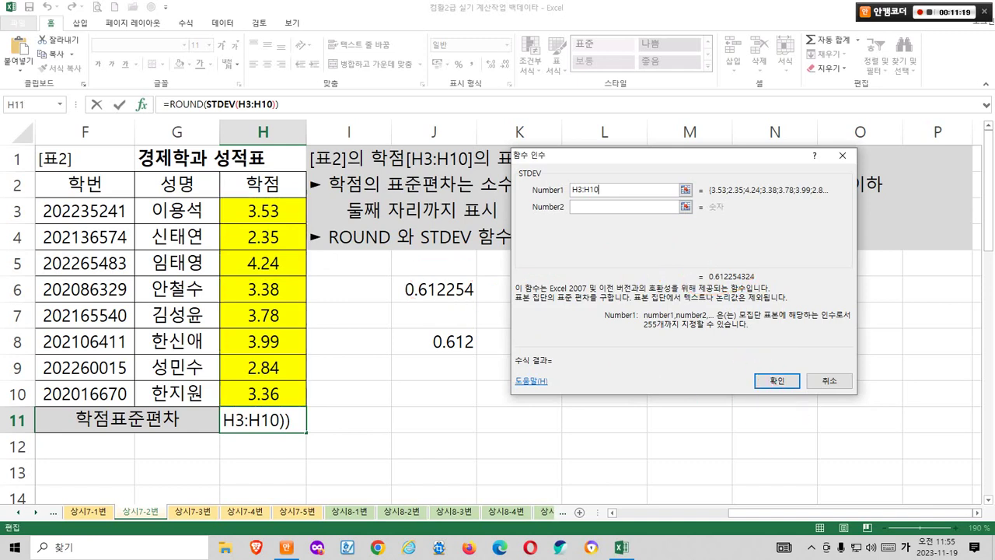
Return from the nested STDEV to ROUND's arguments and check the value of its Number argument
click(186, 104)
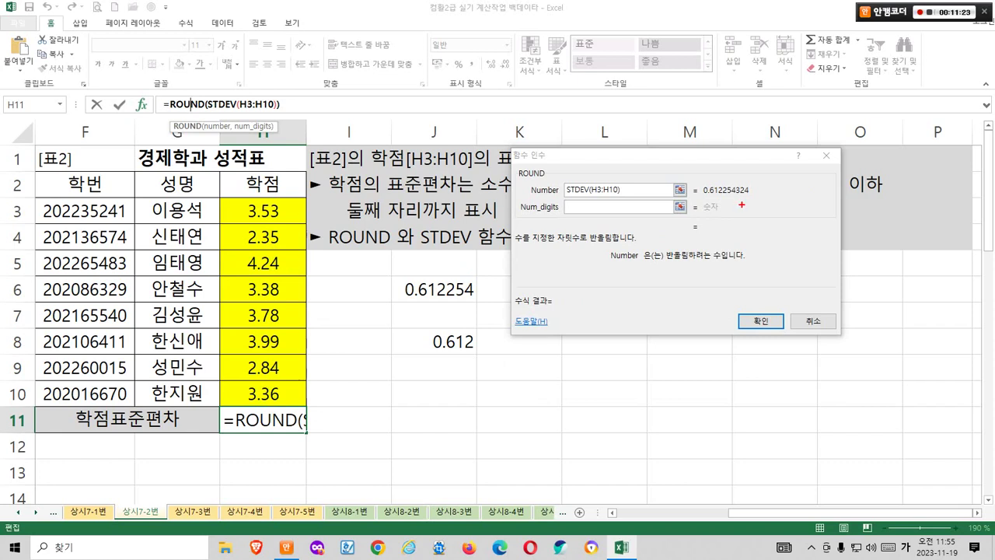
mouse_move(741, 204)
mouse_down()
mouse_move(760, 165)
mouse_move(766, 194)
mouse_up()
mouse_move(474, 294)
mouse_down()
mouse_move(495, 264)
mouse_move(680, 178)
mouse_up()
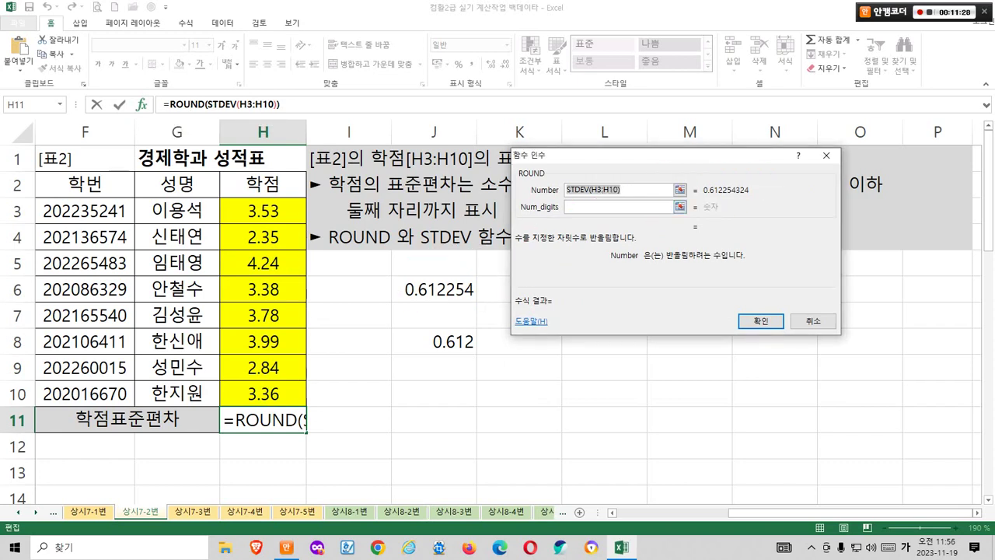
Examine ROUND's Num_digits description and the digit positions on both sides of the decimal point, uncovering the task instructions
click(676, 207)
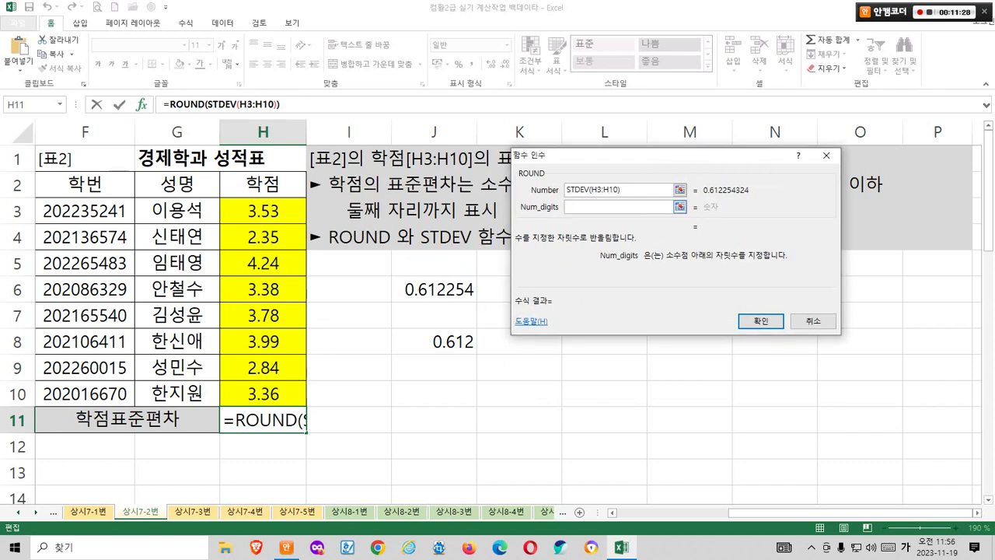
mouse_move(584, 209)
mouse_down()
mouse_move(571, 275)
mouse_move(580, 274)
mouse_up()
drag(659, 266, 788, 266)
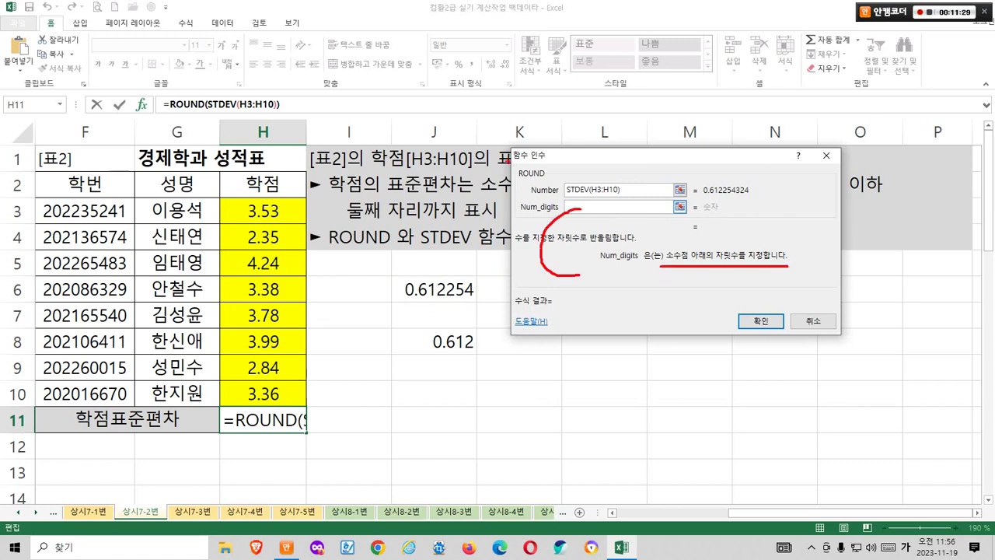
drag(492, 164, 494, 143)
drag(832, 152, 504, 152)
mouse_move(659, 88)
mouse_down()
mouse_move(676, 85)
mouse_move(679, 99)
mouse_up()
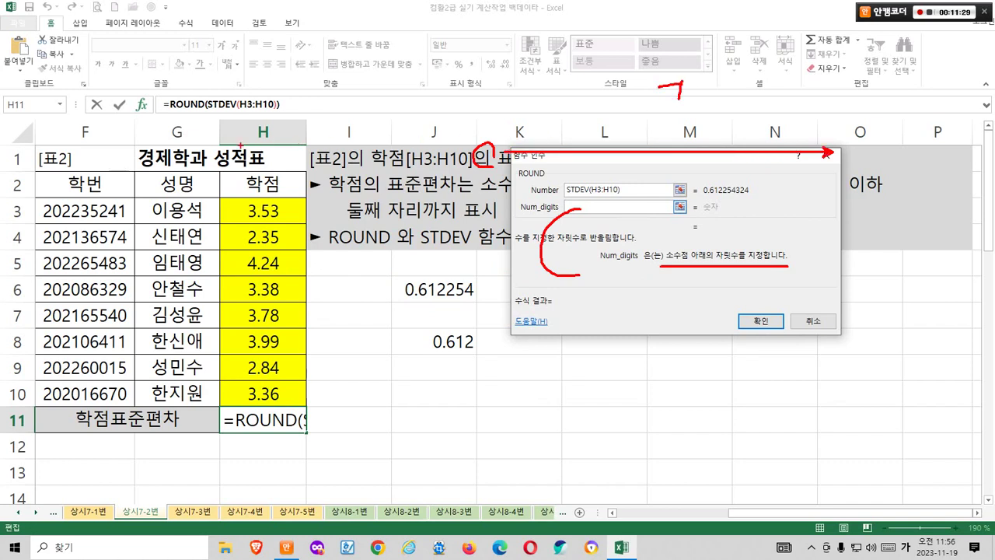
drag(208, 150, 476, 149)
mouse_move(392, 90)
mouse_down()
mouse_move(436, 87)
mouse_move(446, 123)
mouse_up()
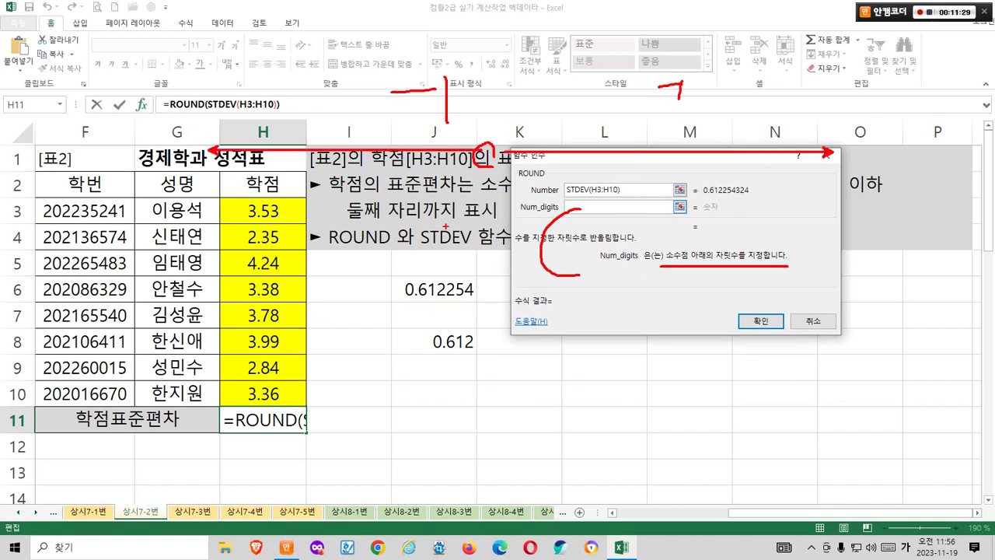
drag(432, 212, 454, 209)
mouse_move(374, 209)
mouse_down()
mouse_move(344, 210)
mouse_move(410, 212)
mouse_up()
mouse_move(266, 215)
mouse_down()
mouse_move(315, 213)
mouse_move(306, 227)
mouse_up()
drag(172, 217, 199, 214)
mouse_move(209, 201)
mouse_down()
mouse_move(229, 216)
mouse_move(211, 233)
mouse_up()
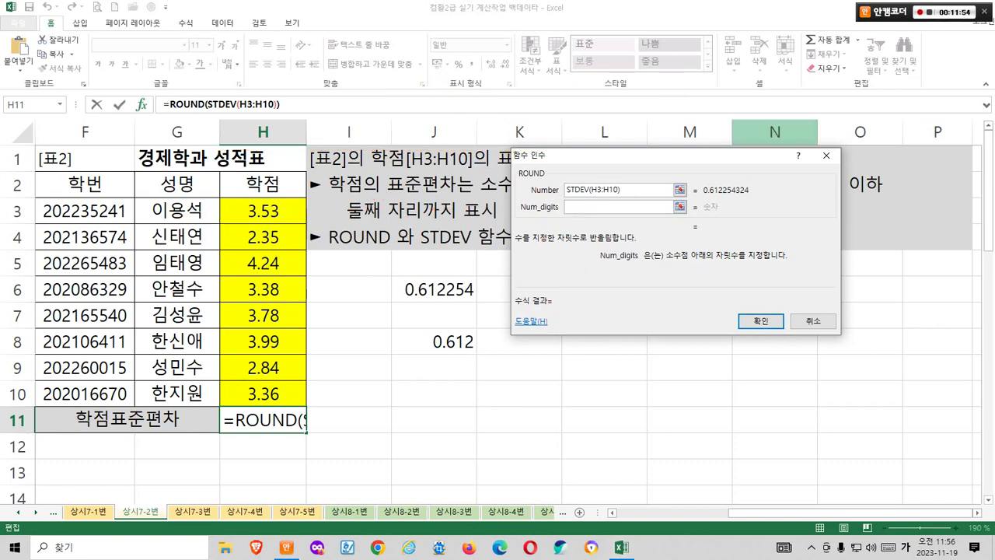
mouse_move(590, 155)
mouse_down()
mouse_move(591, 205)
mouse_move(697, 349)
mouse_move(581, 289)
mouse_up()
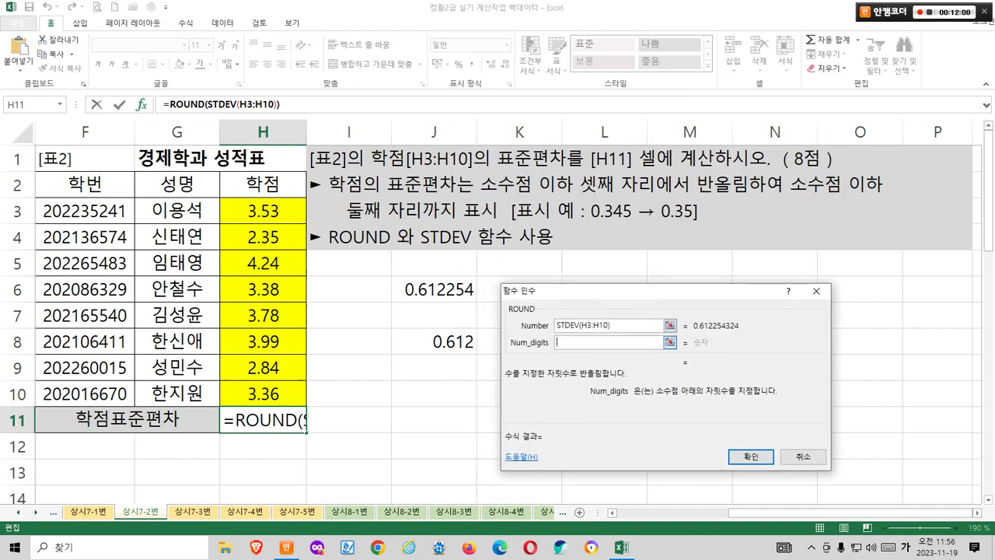
Set ROUND's Num_digits to 2 and confirm the nested ROUND and STDEV formula in H11
text(2)
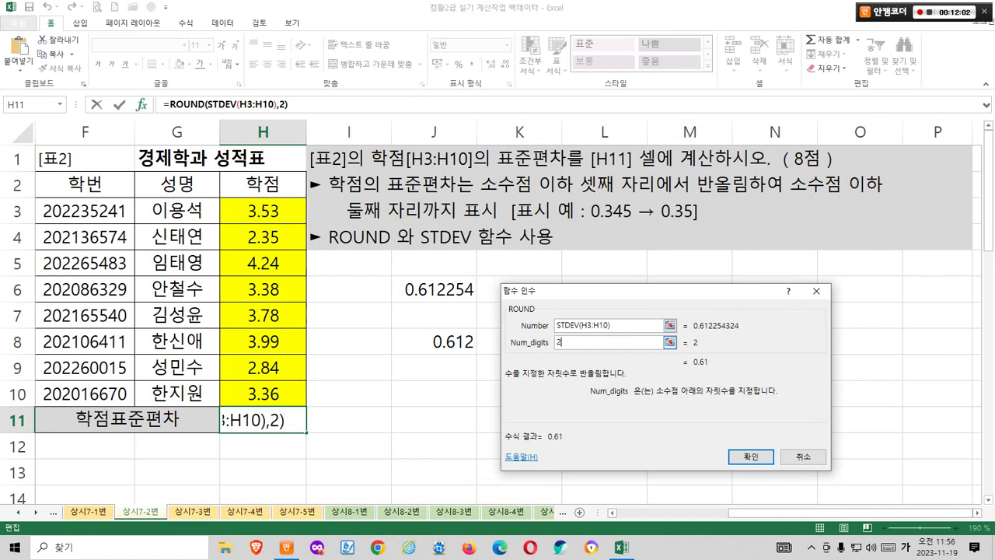
click(611, 325)
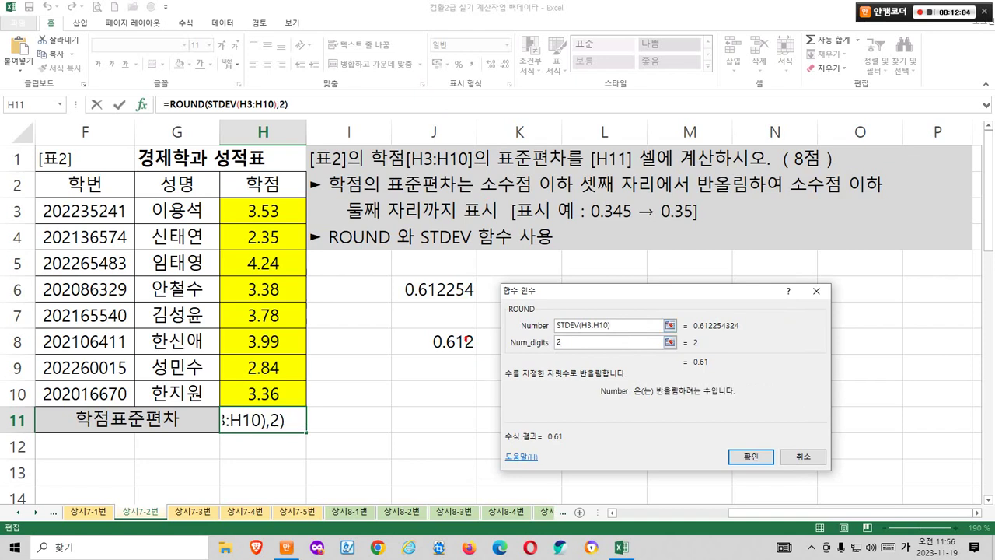
mouse_move(466, 338)
mouse_down()
mouse_move(468, 348)
mouse_move(426, 325)
mouse_move(468, 334)
mouse_up()
mouse_move(561, 461)
mouse_down()
mouse_move(567, 424)
mouse_move(574, 443)
mouse_up()
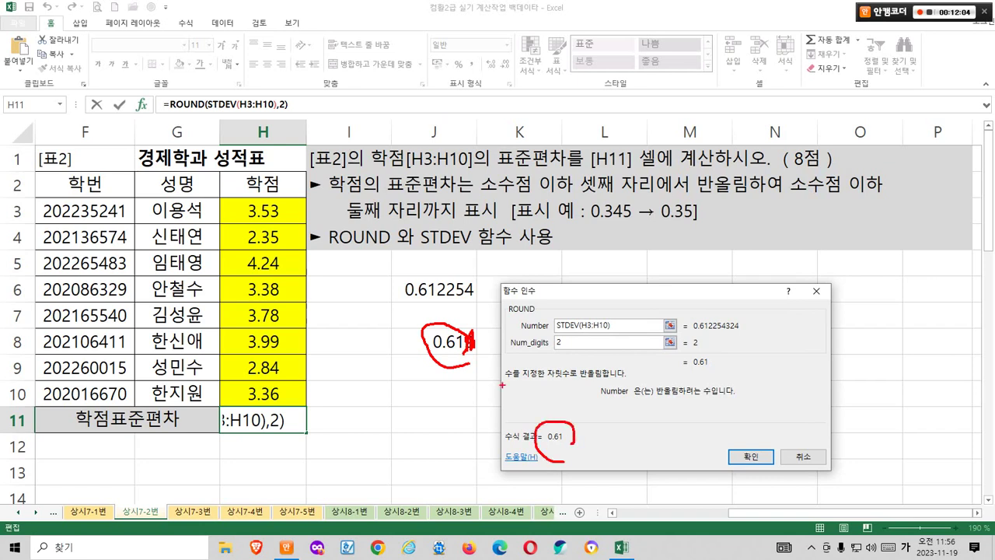
mouse_move(472, 357)
mouse_down()
mouse_move(513, 359)
mouse_move(536, 423)
mouse_up()
drag(564, 369, 583, 381)
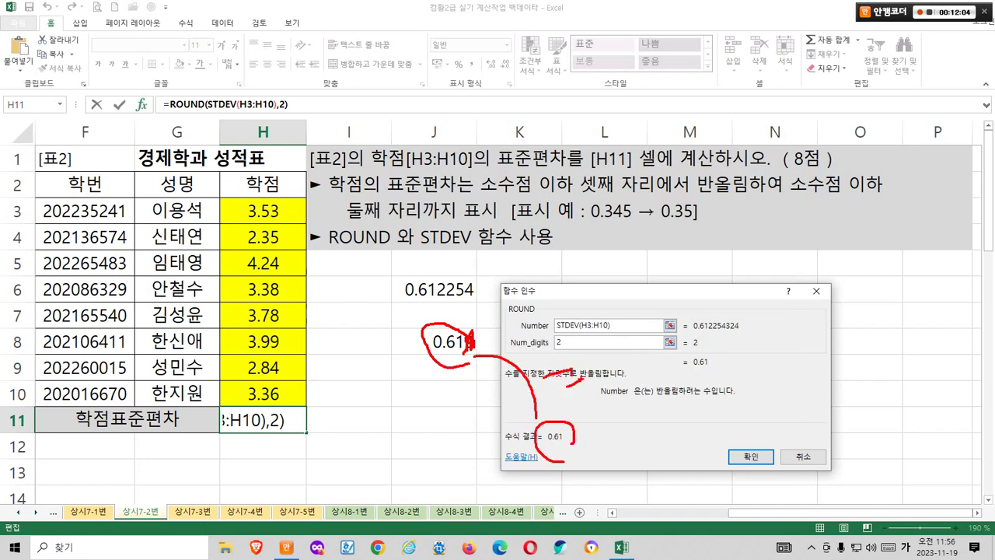
key(Escape)
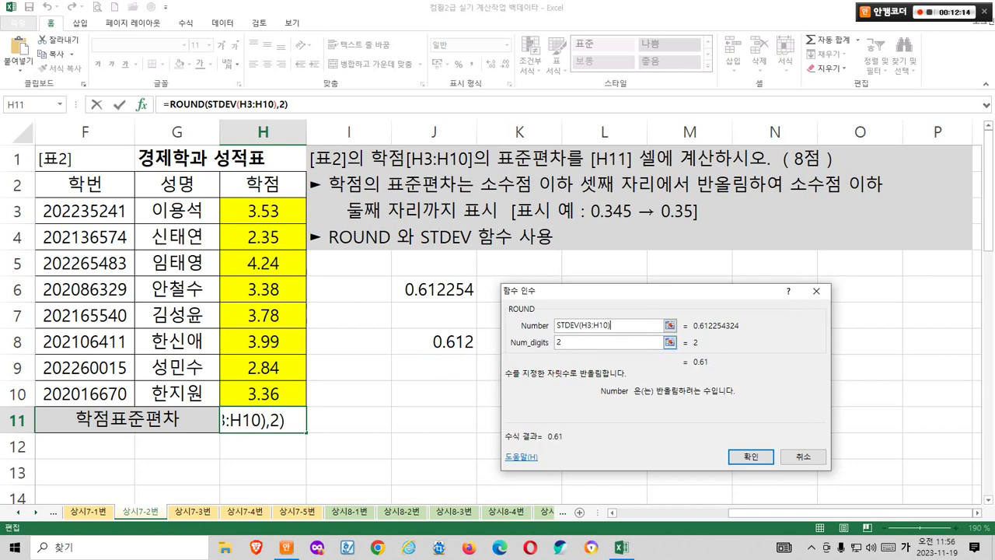
click(607, 342)
click(610, 325)
click(750, 456)
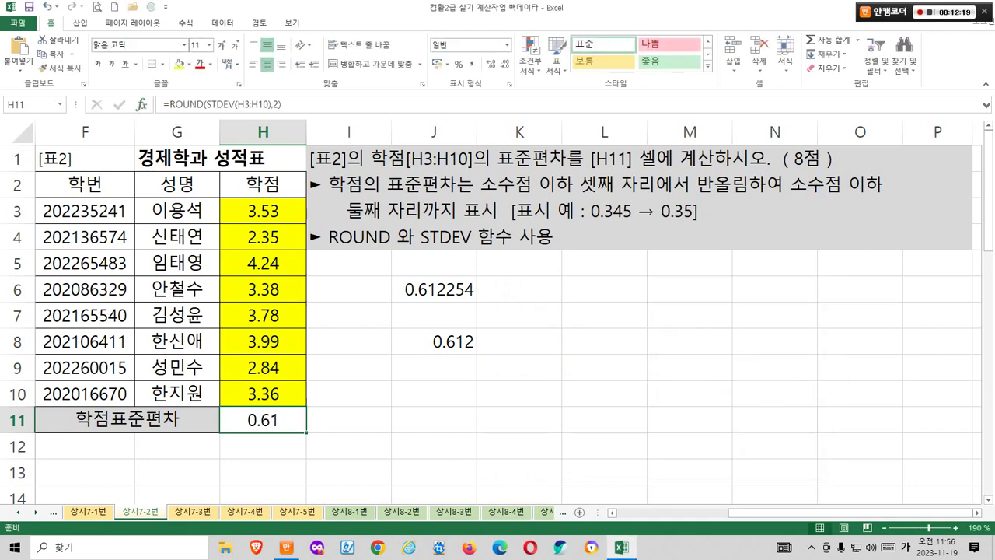
Clear the scratch standard deviation and rounding trial values from cells J6:J8
mouse_move(287, 455)
mouse_down()
mouse_move(289, 437)
mouse_move(272, 459)
mouse_up()
drag(476, 368, 440, 374)
drag(307, 391, 417, 355)
drag(313, 327, 369, 318)
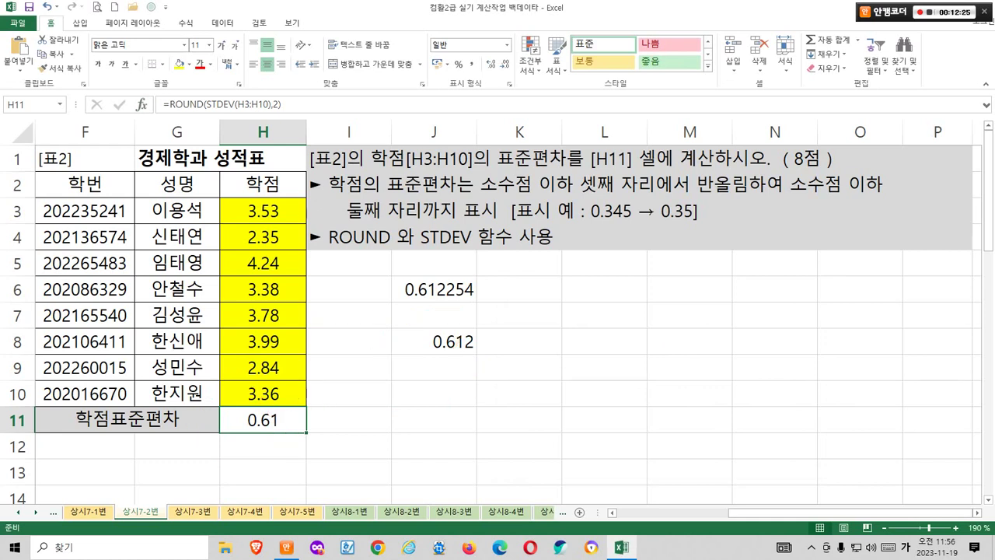
drag(434, 289, 434, 341)
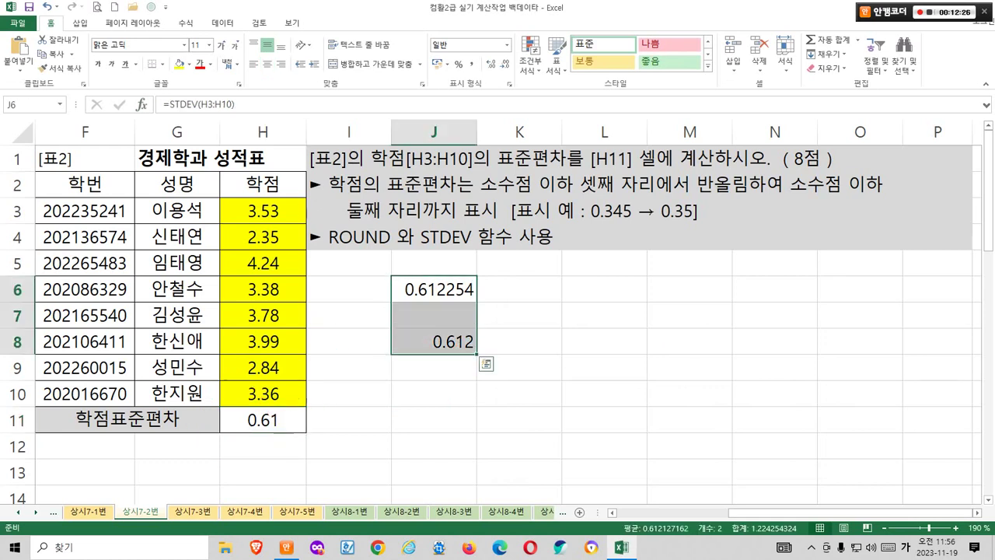
key(Delete)
click(433, 341)
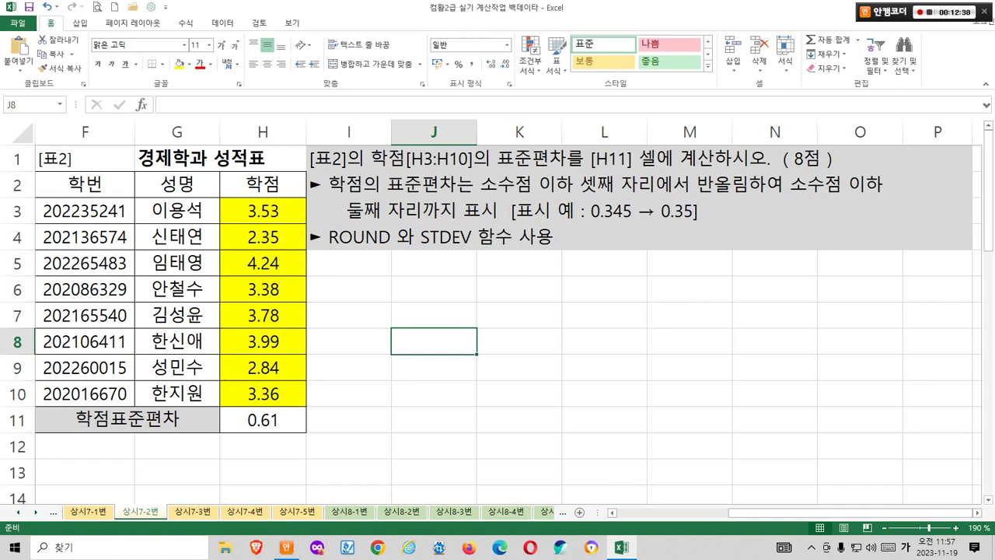
Switch to the 상시7-3번 sheet and read which 표3 column the task's 제품명 condition refers to
key(ctrl+Page_Down)
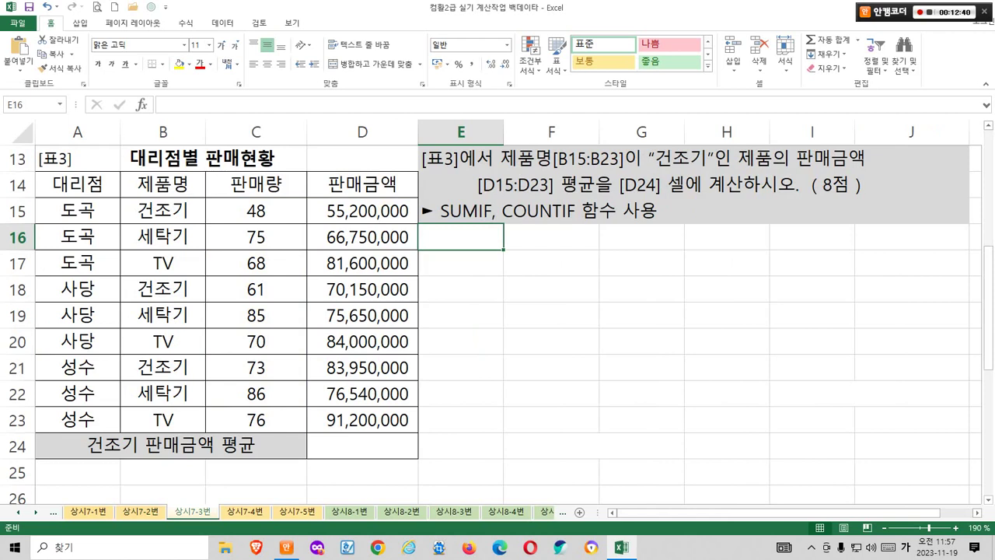
drag(440, 166, 476, 165)
mouse_move(226, 206)
mouse_down()
mouse_move(152, 186)
mouse_move(208, 194)
mouse_up()
drag(504, 170, 626, 169)
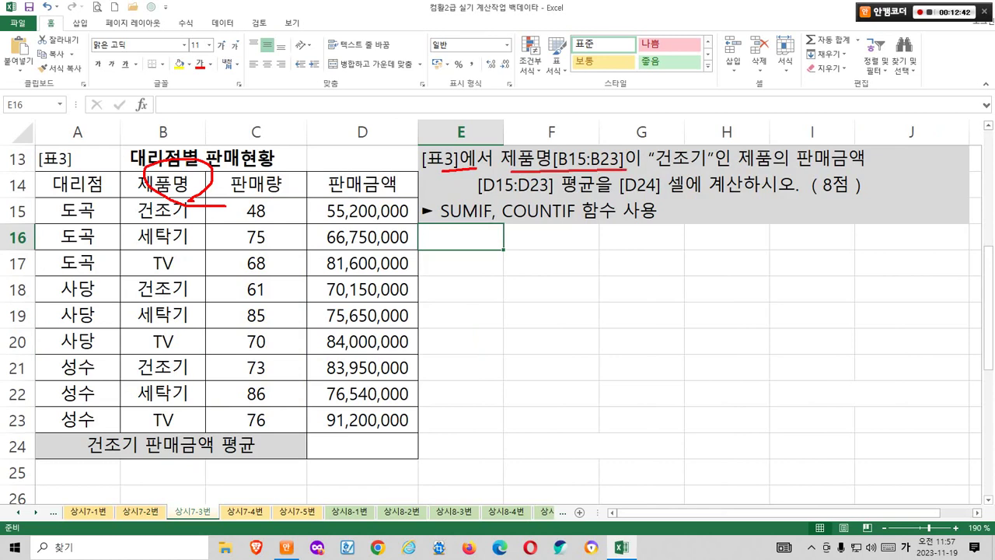
key(Escape)
Fill the 제품명 range B15:B23 with yellow
click(163, 210)
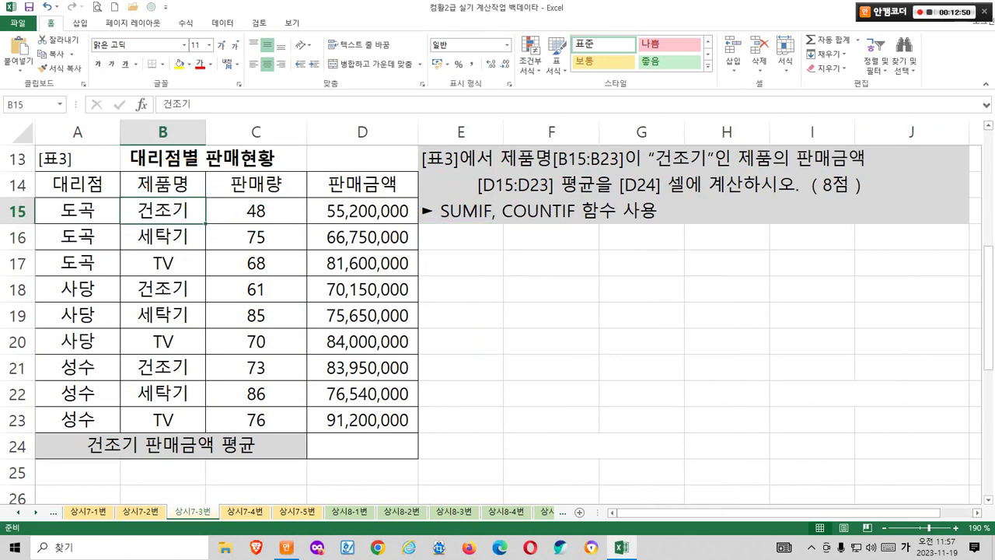
drag(163, 210, 162, 420)
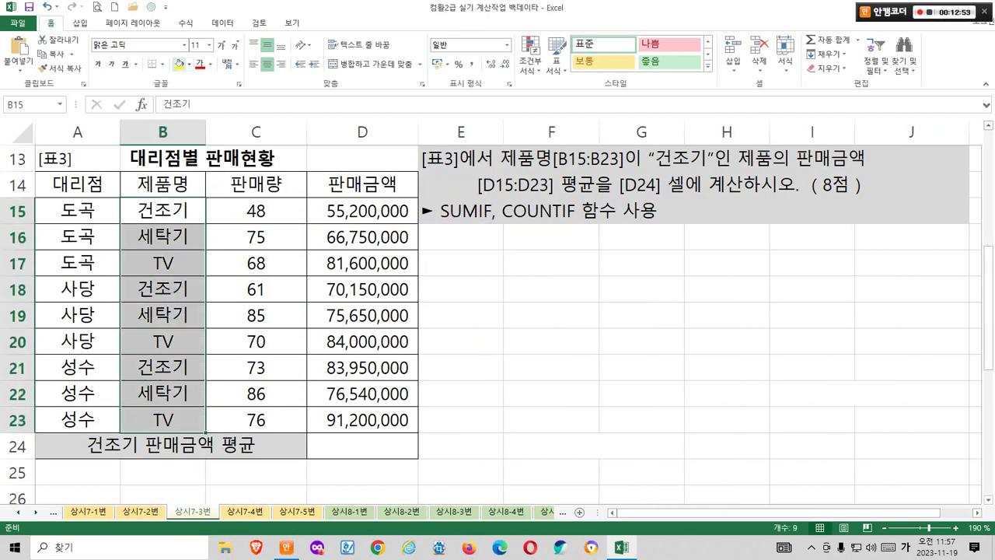
click(179, 63)
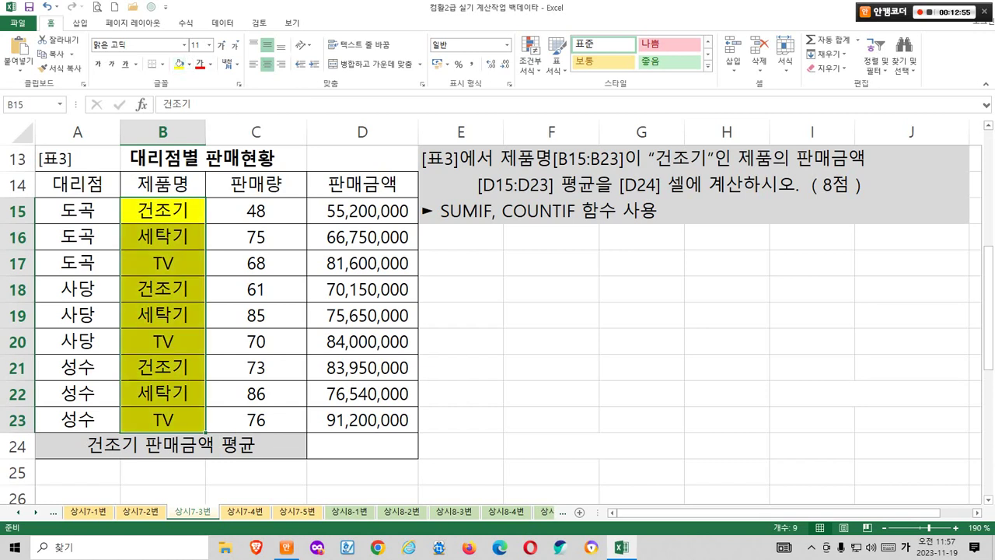
Recolour the three 건조기 cells B15, B18 and B21 with a light gold fill
click(162, 211)
ctrl+click(162, 289)
ctrl+click(162, 368)
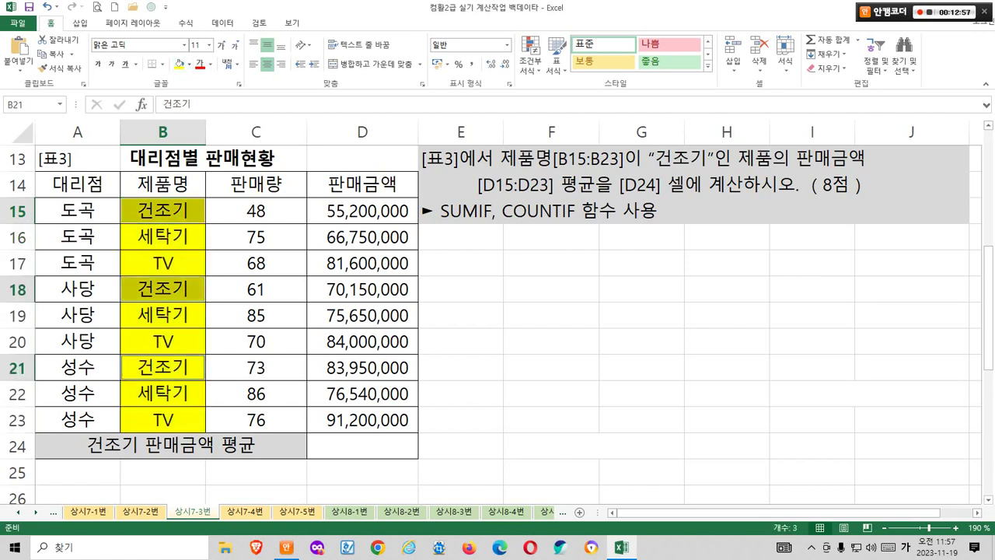
click(189, 63)
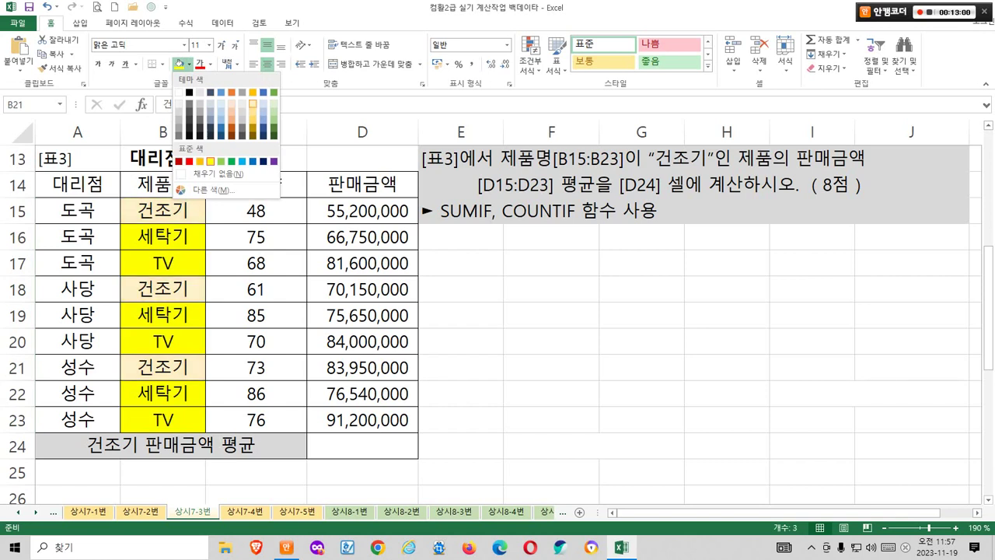
click(253, 110)
click(641, 419)
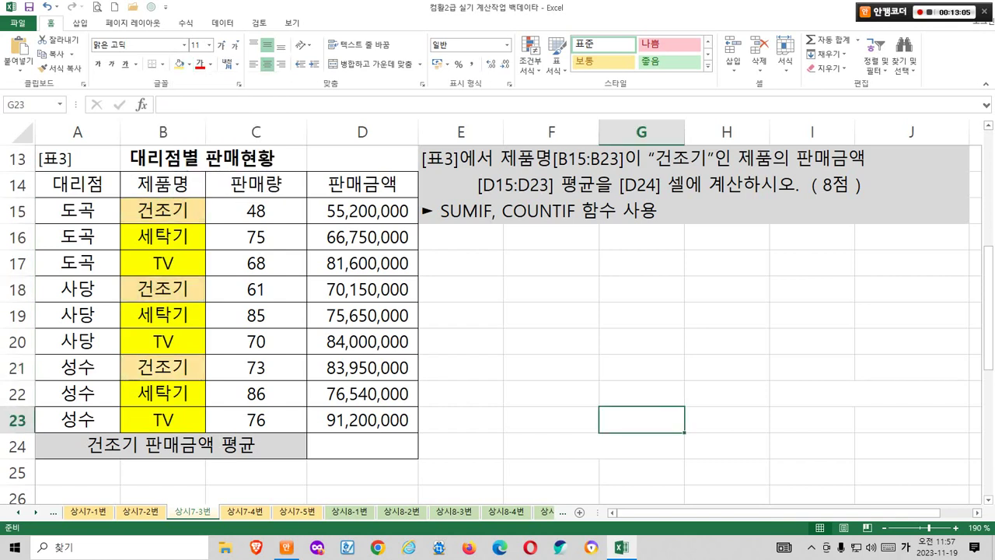
Fill the 판매금액 cells of the 건조기 rows, D15, D18 and D21, with the same light gold
drag(362, 211, 362, 420)
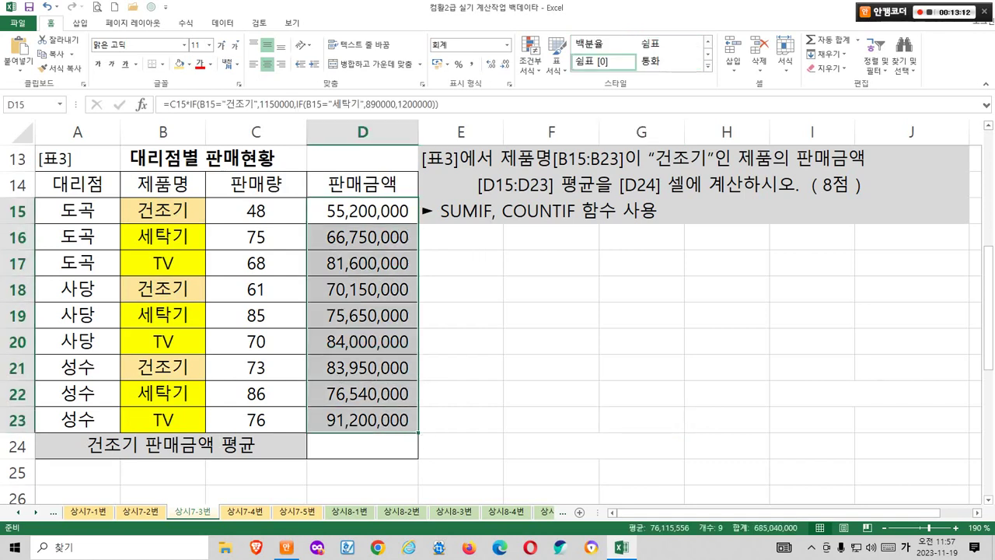
click(362, 211)
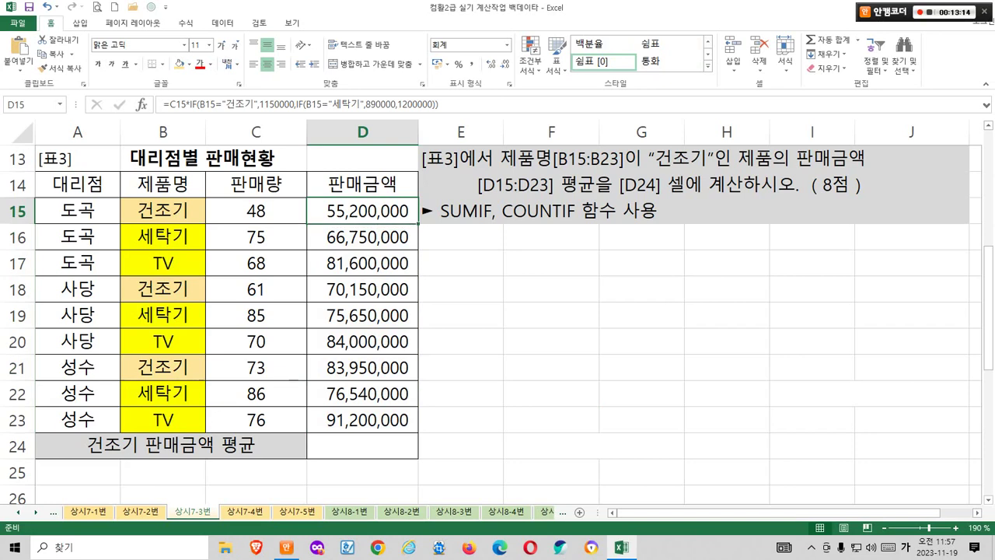
ctrl+click(362, 288)
ctrl+click(362, 366)
click(180, 63)
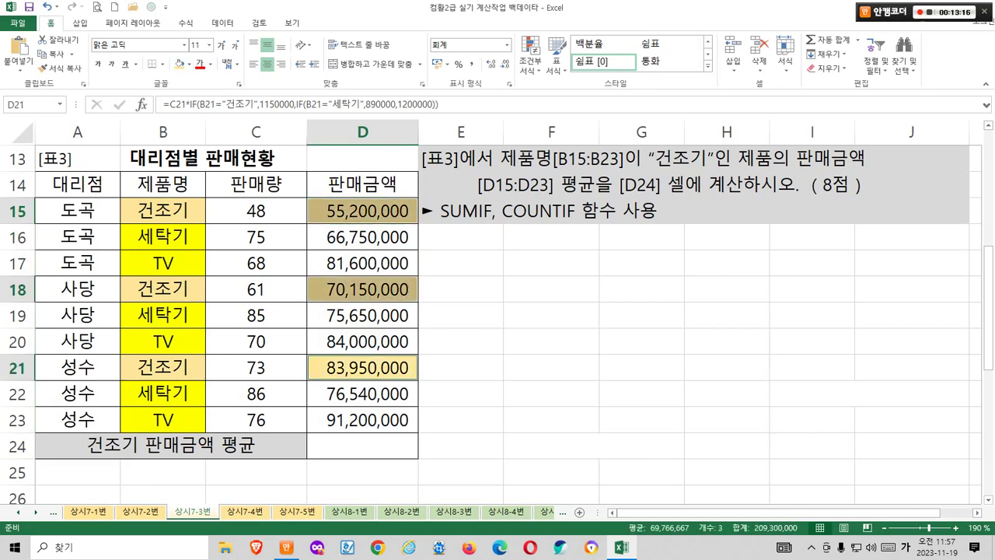
click(551, 366)
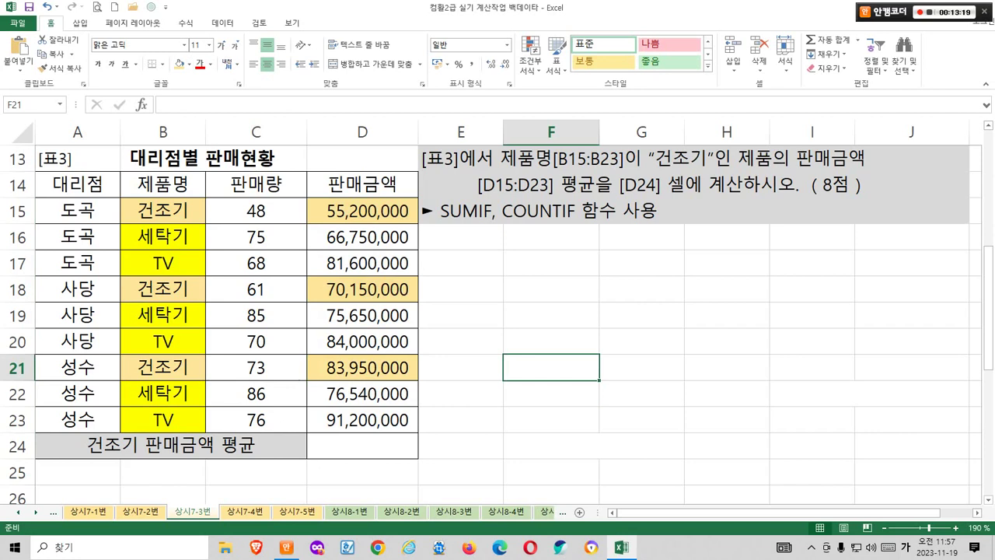
Calculate the average 건조기 sales amount in F17 with AVERAGE of D15, D18 and D21 as a check value
click(551, 262)
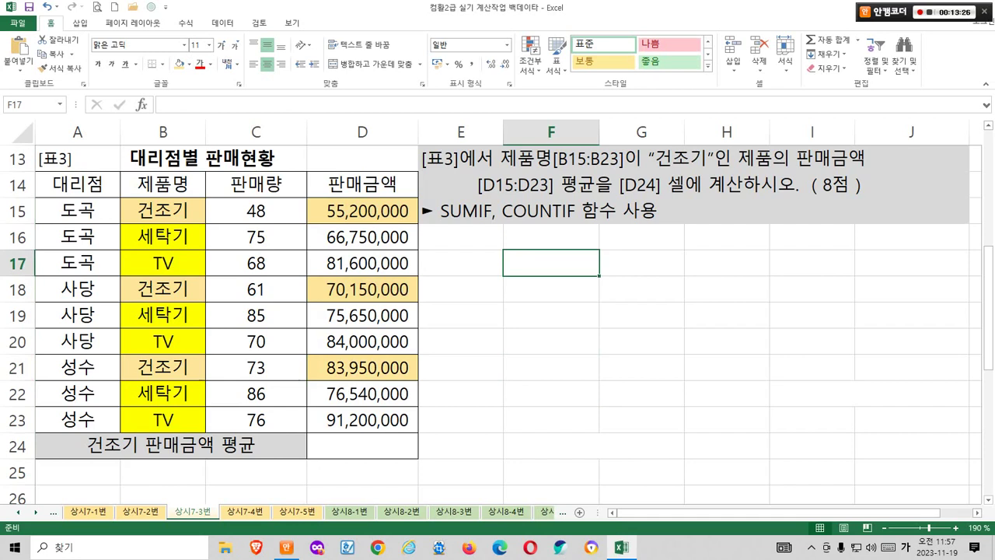
click(857, 39)
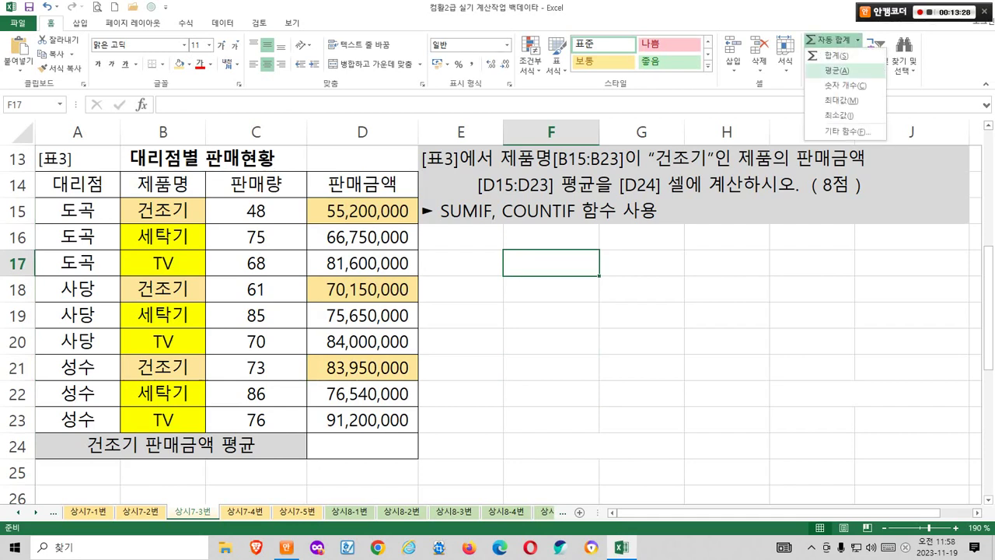
click(836, 70)
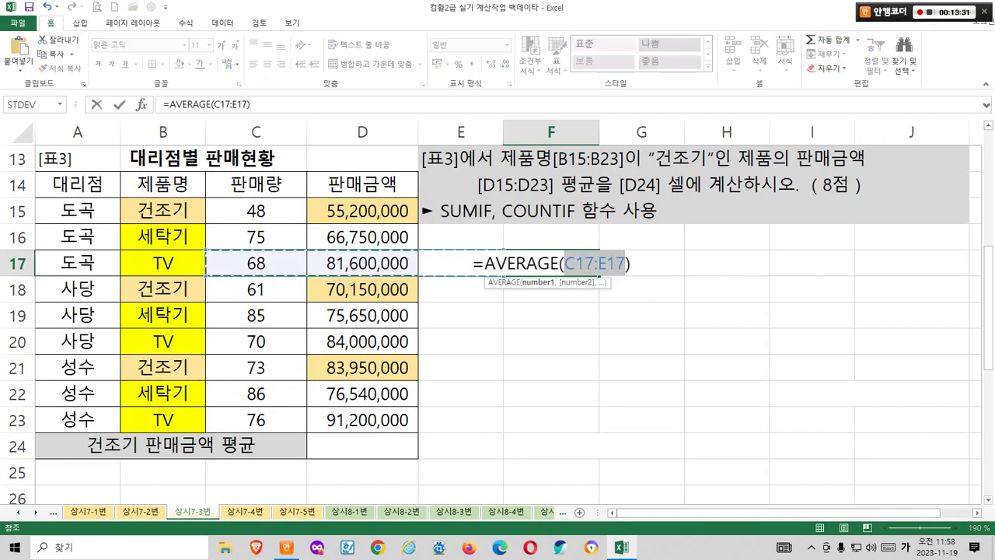
click(362, 210)
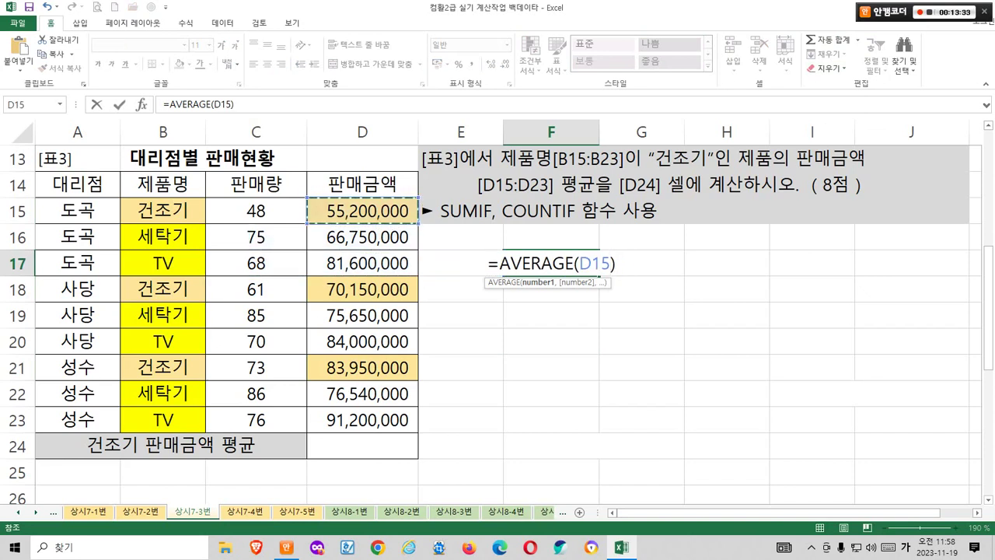
ctrl+click(362, 289)
ctrl+click(362, 368)
key(Return)
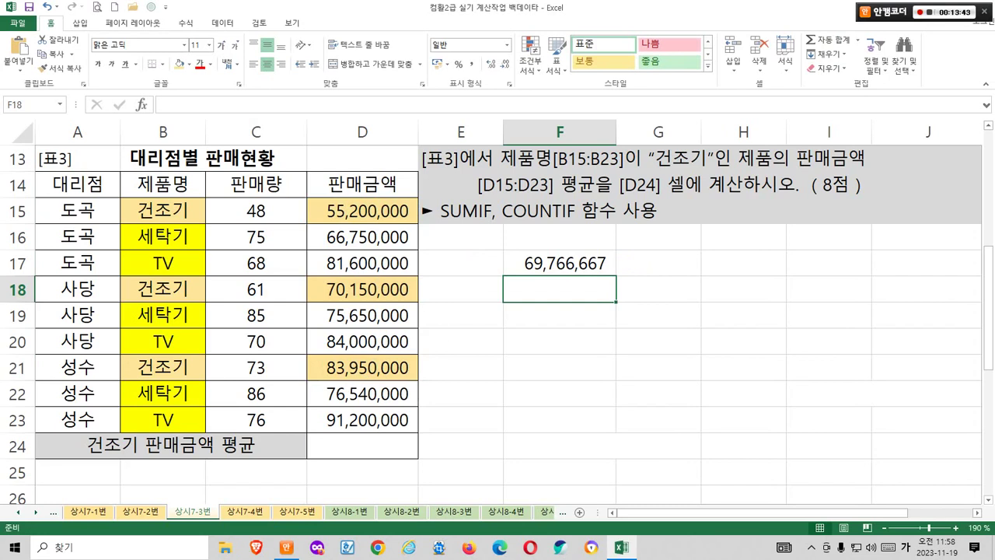
click(559, 341)
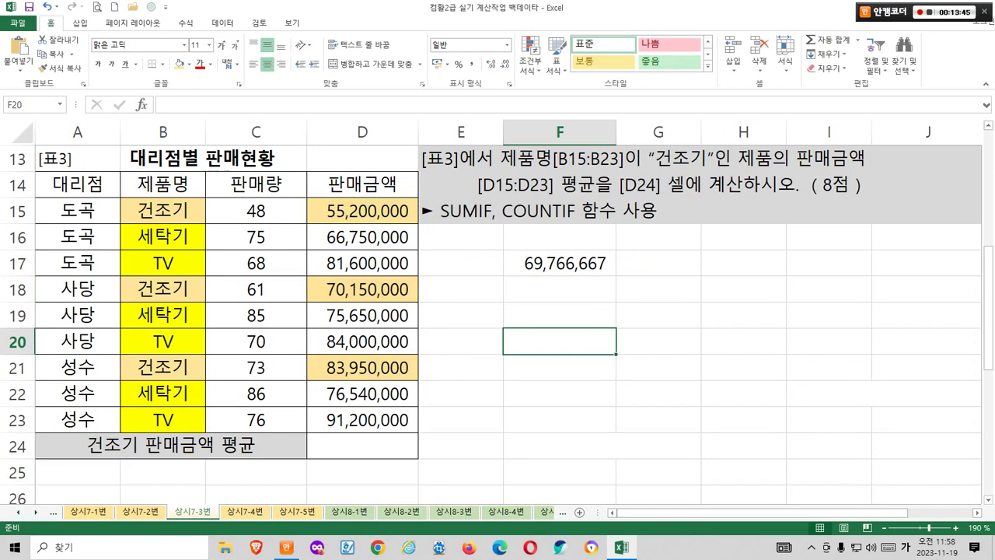
drag(433, 194, 583, 226)
drag(380, 75, 335, 110)
mouse_move(386, 88)
mouse_down()
mouse_move(393, 105)
mouse_move(420, 100)
mouse_up()
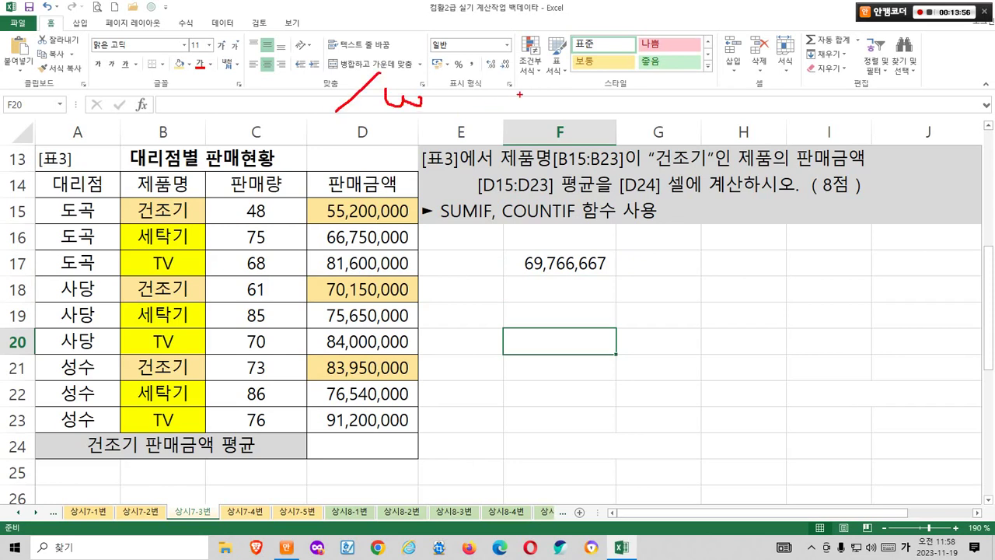
drag(518, 70, 506, 113)
drag(535, 74, 531, 95)
drag(599, 73, 622, 110)
drag(644, 83, 654, 92)
mouse_move(349, 127)
mouse_down()
mouse_move(423, 120)
mouse_move(440, 132)
mouse_move(516, 121)
mouse_up()
drag(499, 135, 631, 134)
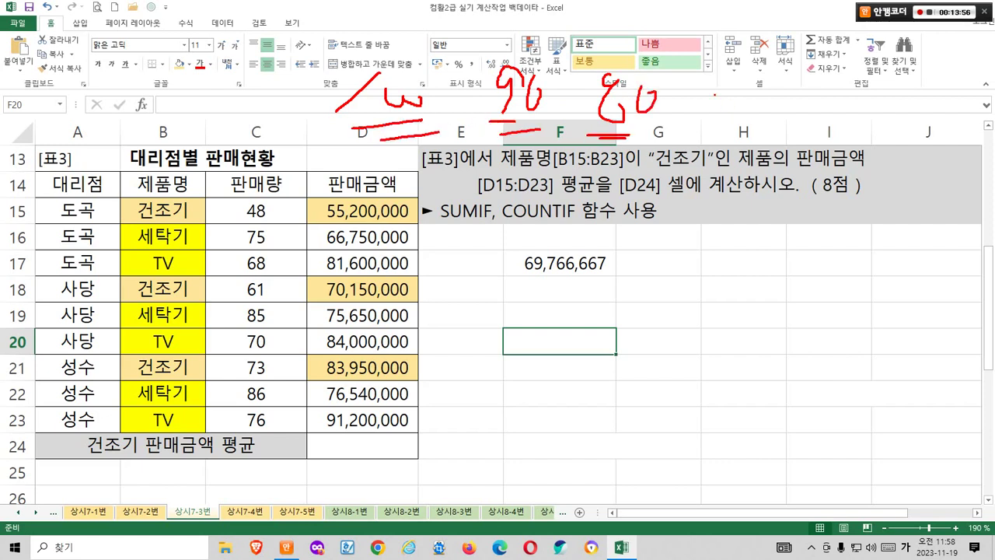
drag(715, 96, 737, 92)
mouse_move(713, 110)
mouse_down()
mouse_move(792, 98)
mouse_move(786, 134)
mouse_up()
drag(825, 101, 848, 100)
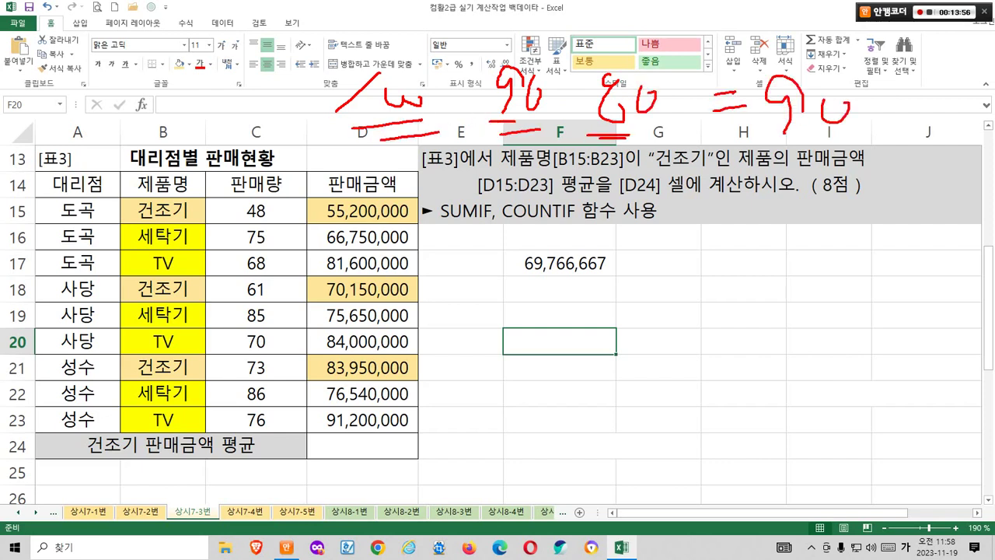
mouse_move(447, 117)
mouse_down()
mouse_move(474, 113)
mouse_move(463, 127)
mouse_up()
drag(544, 110, 564, 108)
drag(554, 99, 553, 119)
mouse_move(442, 233)
mouse_down()
mouse_move(452, 269)
mouse_move(528, 268)
mouse_up()
drag(555, 225, 579, 225)
drag(634, 201, 584, 300)
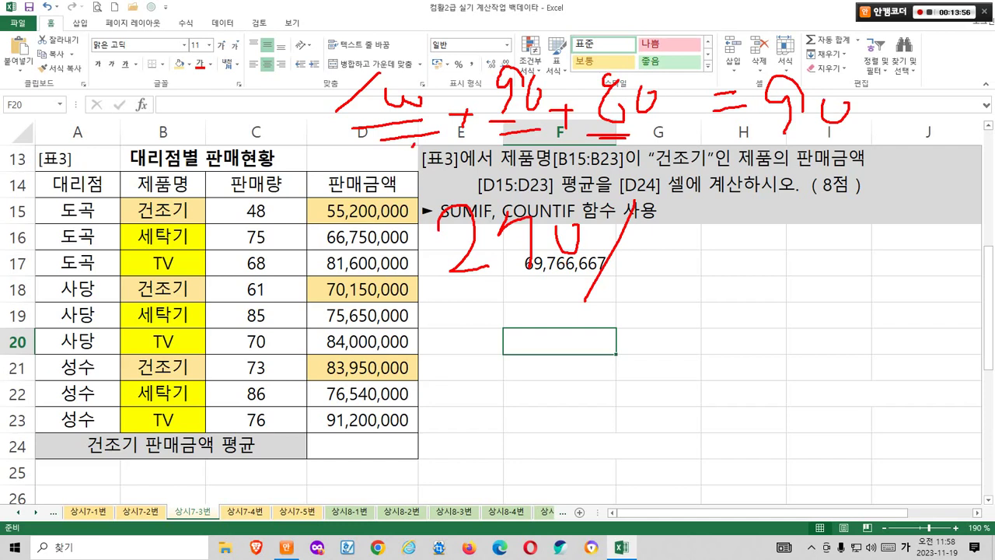
drag(335, 77, 404, 137)
mouse_move(536, 140)
mouse_down()
mouse_move(503, 50)
mouse_move(536, 138)
mouse_up()
mouse_move(631, 140)
mouse_down()
mouse_move(608, 136)
mouse_move(661, 116)
mouse_up()
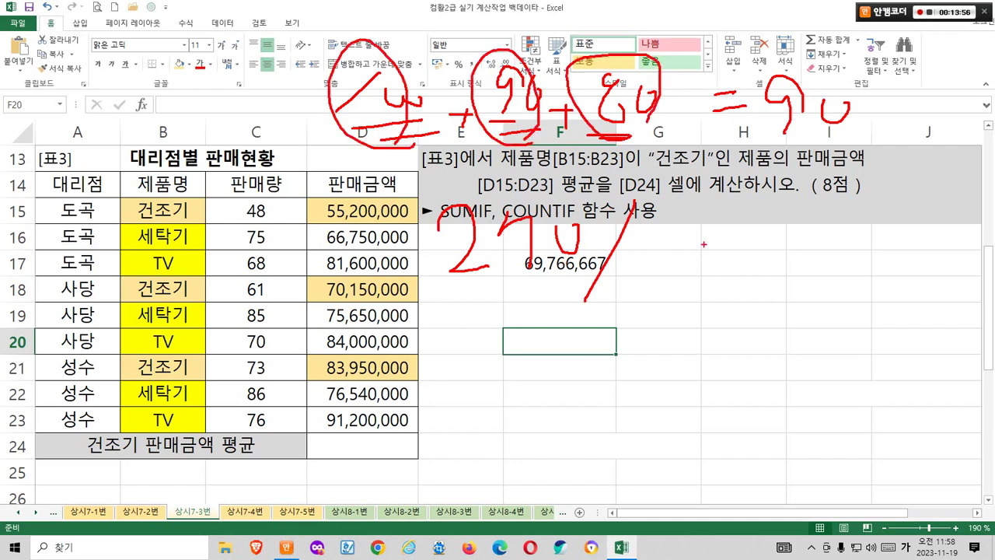
drag(684, 219, 687, 264)
mouse_move(746, 231)
mouse_down()
mouse_move(766, 230)
mouse_move(782, 247)
mouse_up()
mouse_move(832, 214)
mouse_down()
mouse_move(846, 237)
mouse_move(835, 272)
mouse_up()
drag(872, 235, 878, 239)
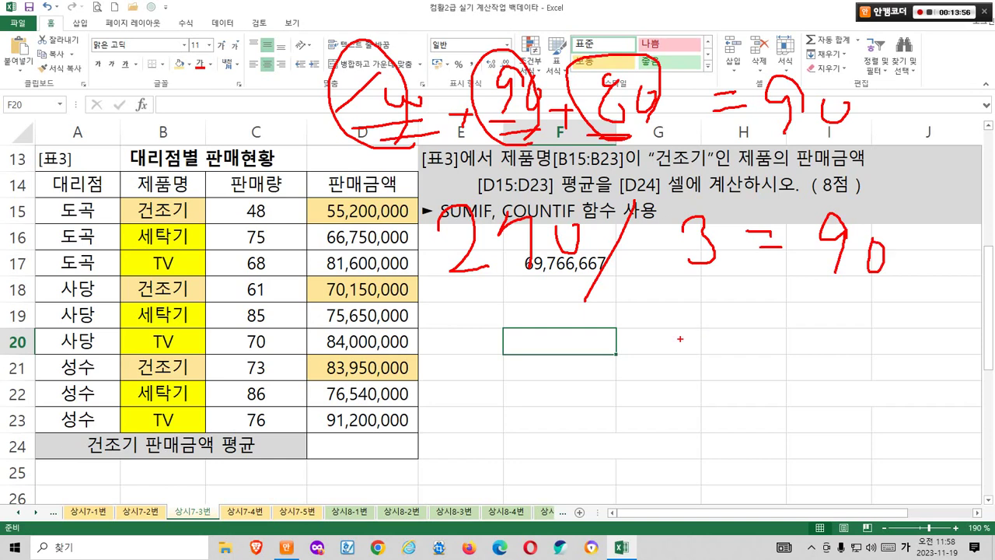
mouse_move(549, 286)
mouse_down()
mouse_move(505, 300)
mouse_move(412, 233)
mouse_move(521, 177)
mouse_move(591, 249)
mouse_move(540, 289)
mouse_move(561, 327)
mouse_up()
mouse_move(719, 298)
mouse_down()
mouse_move(670, 208)
mouse_move(718, 289)
mouse_up()
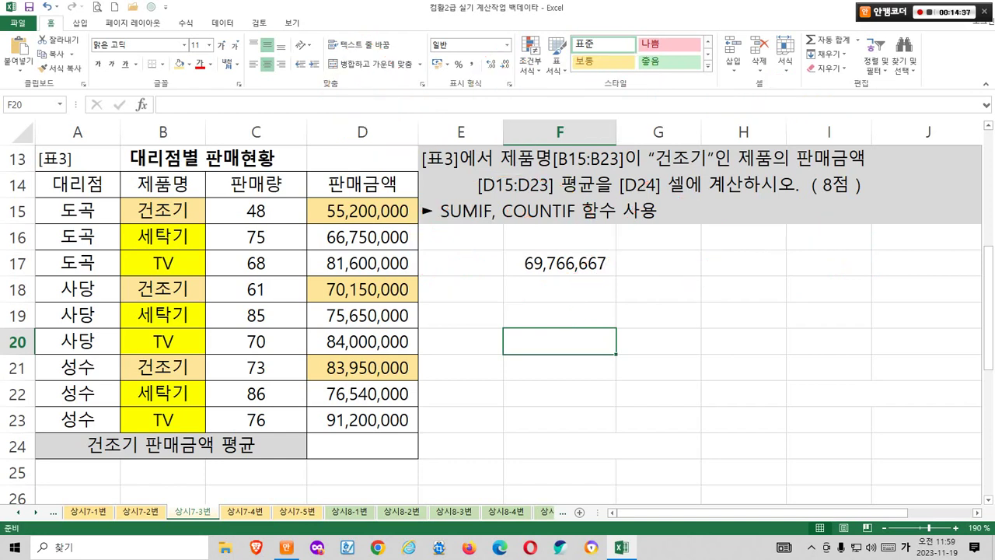
Insert the SUMIF function in D24, picking it from the full list of functions
click(362, 445)
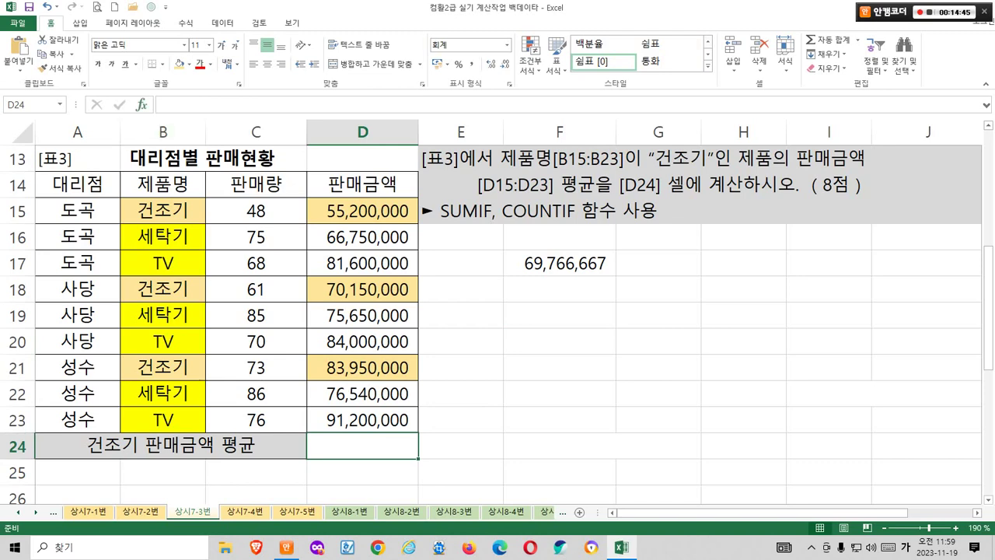
key(shift+F3)
drag(660, 255, 687, 156)
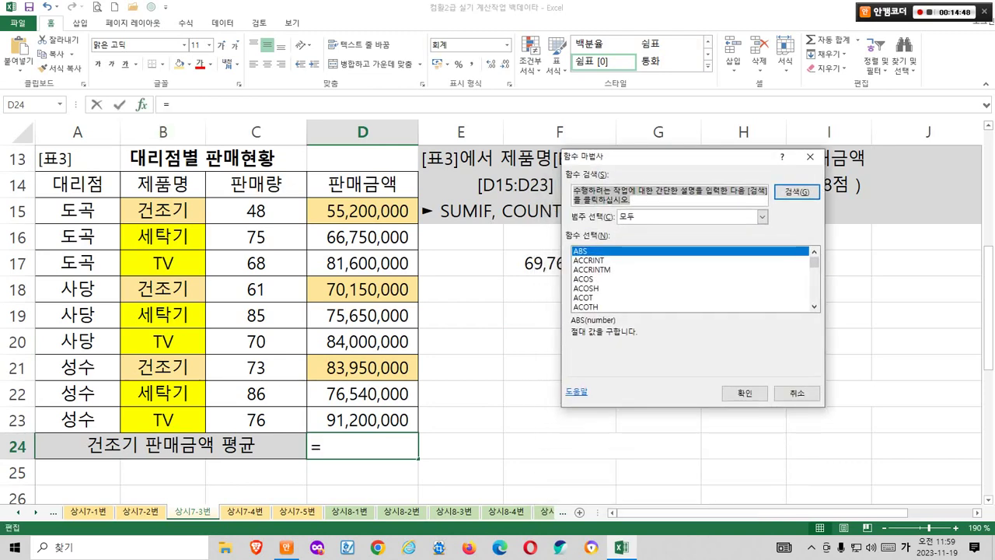
click(583, 297)
key(s)
scroll(692, 278, down, 10)
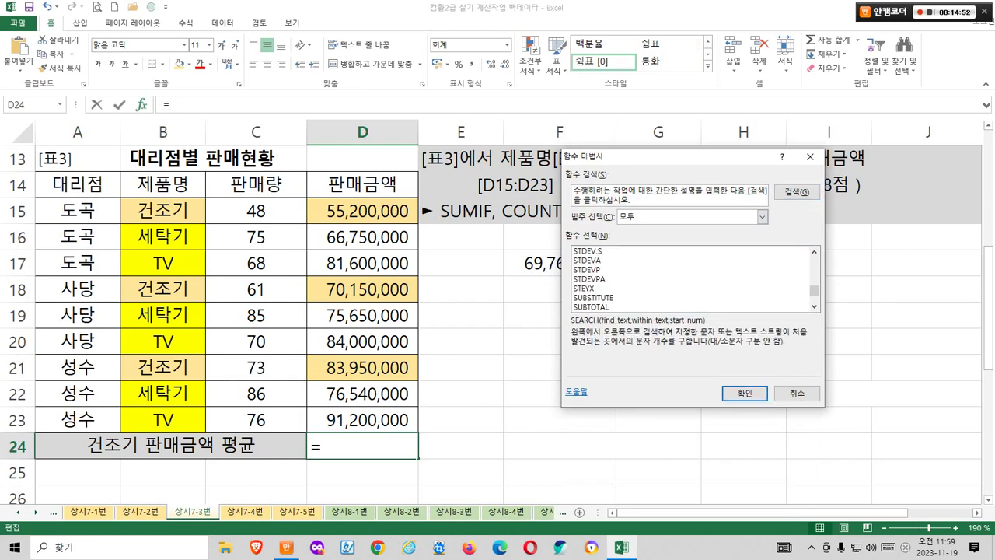
scroll(692, 278, down, 1)
click(585, 297)
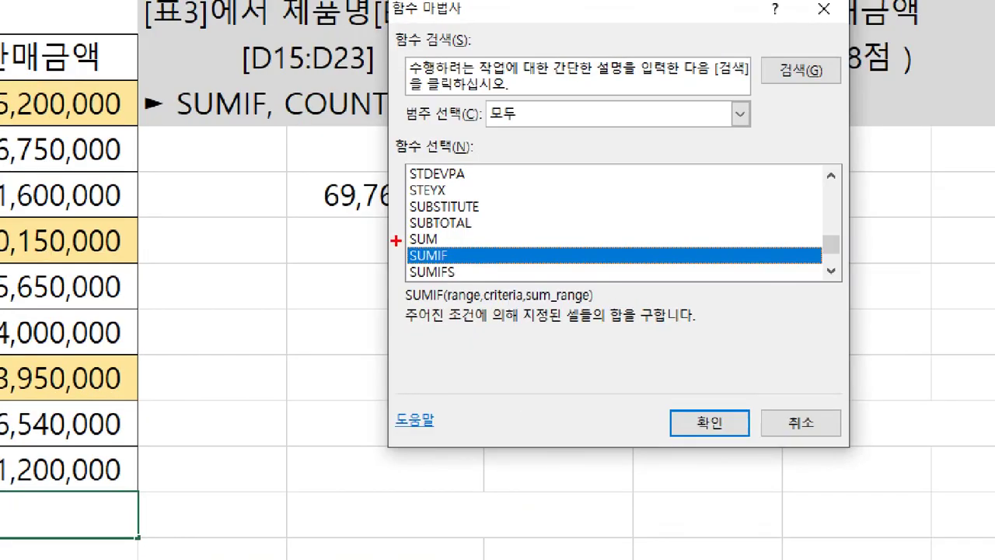
drag(565, 288, 611, 305)
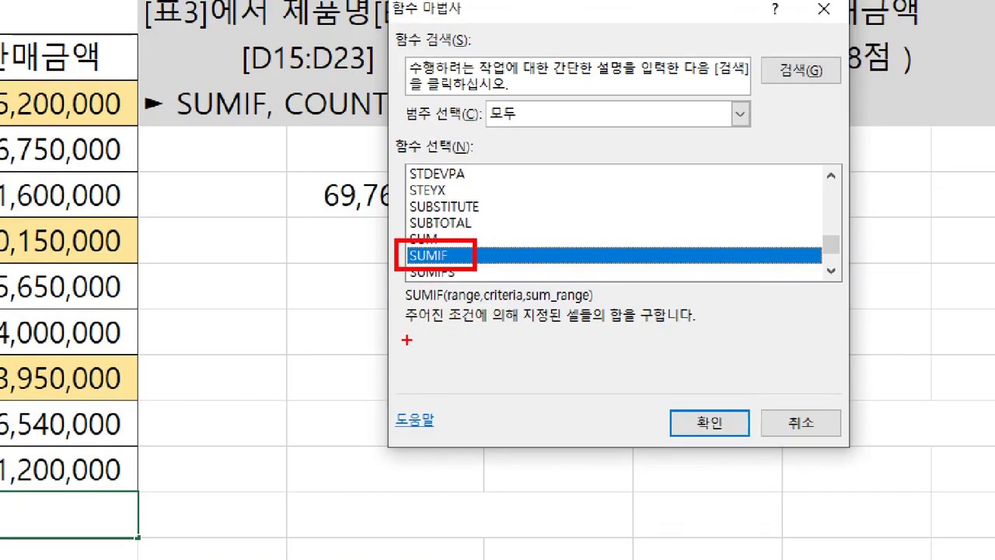
mouse_move(405, 338)
mouse_down()
mouse_move(558, 339)
mouse_move(558, 286)
mouse_move(599, 334)
mouse_move(708, 335)
mouse_up()
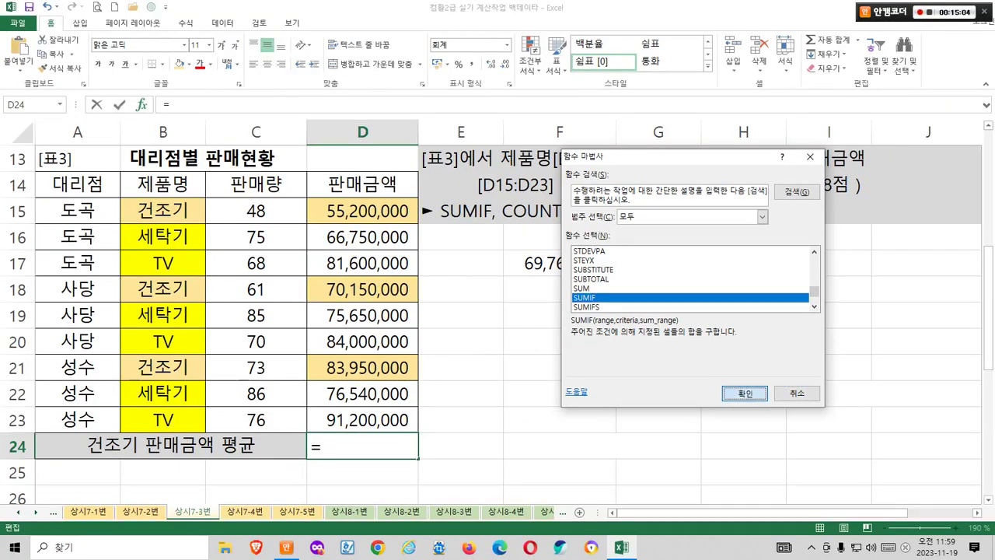
click(708, 422)
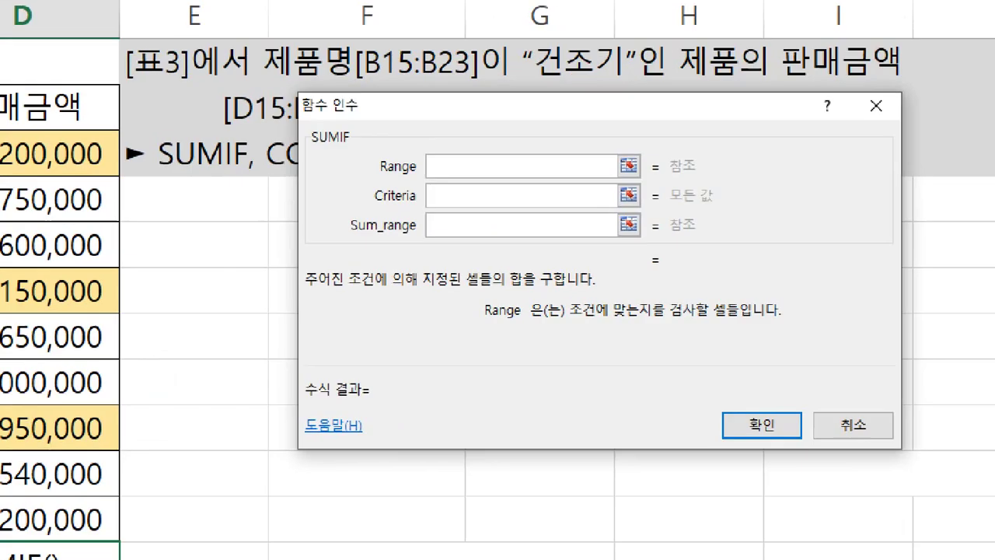
mouse_move(443, 157)
mouse_down()
mouse_move(365, 311)
mouse_move(387, 338)
mouse_up()
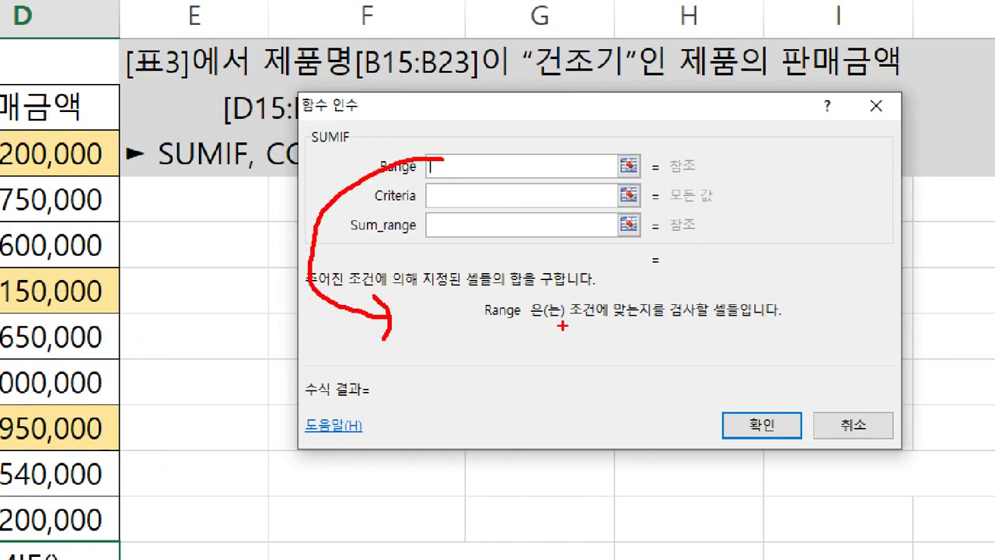
mouse_move(561, 327)
mouse_down()
mouse_move(742, 328)
mouse_move(711, 318)
mouse_move(722, 286)
mouse_move(742, 324)
mouse_up()
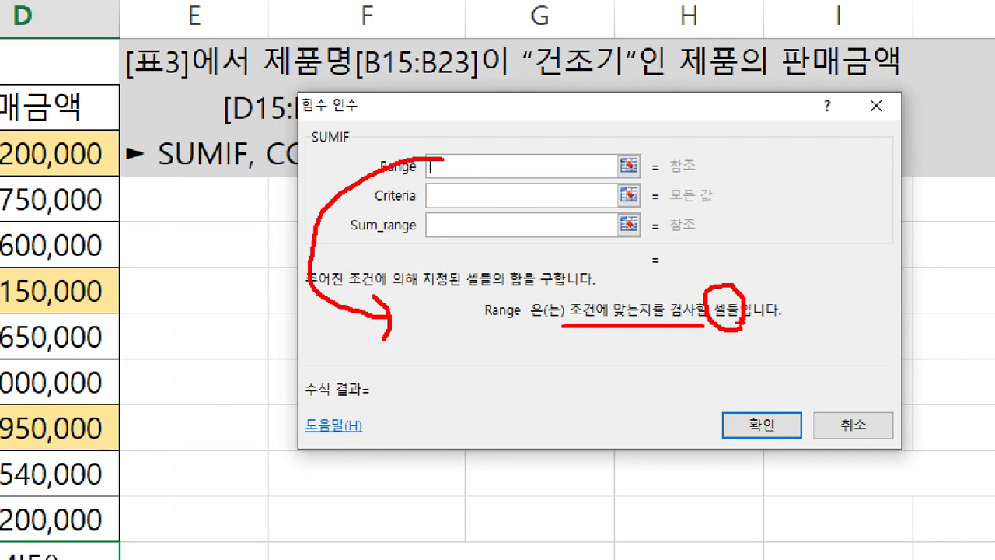
mouse_move(752, 233)
mouse_down()
mouse_move(725, 237)
mouse_move(751, 231)
mouse_up()
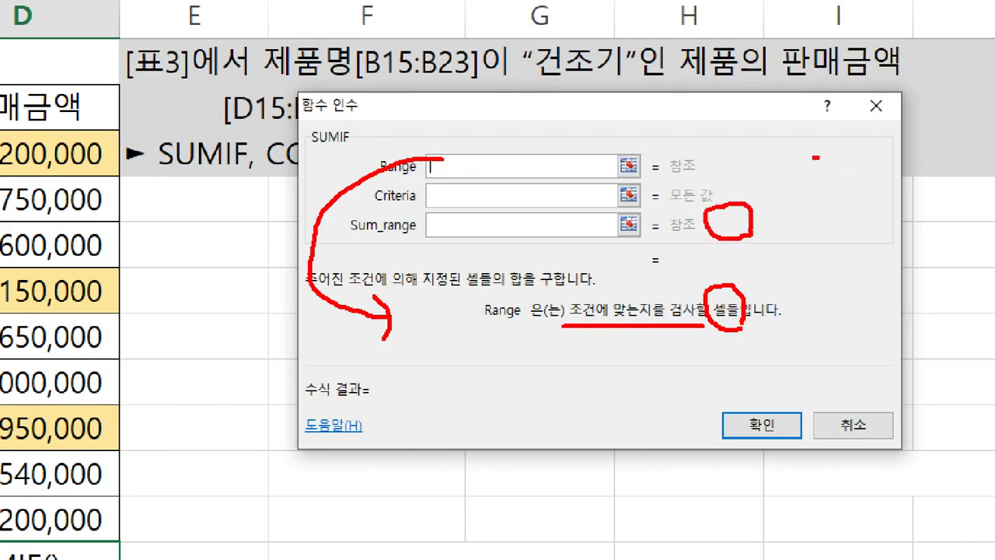
drag(812, 158, 855, 385)
drag(825, 244, 734, 287)
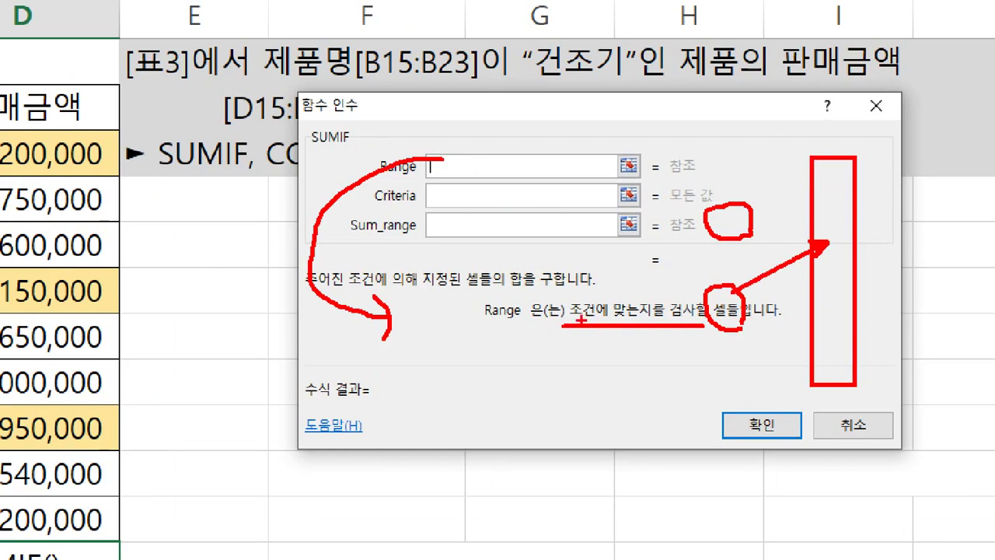
mouse_move(563, 294)
mouse_down()
mouse_move(664, 326)
mouse_move(622, 263)
mouse_move(728, 275)
mouse_move(729, 286)
mouse_up()
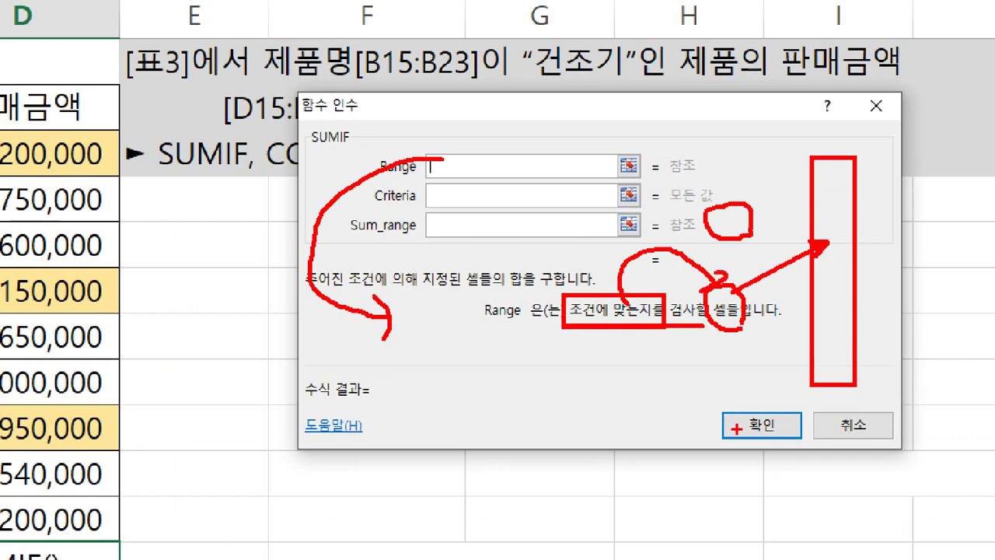
key(Escape)
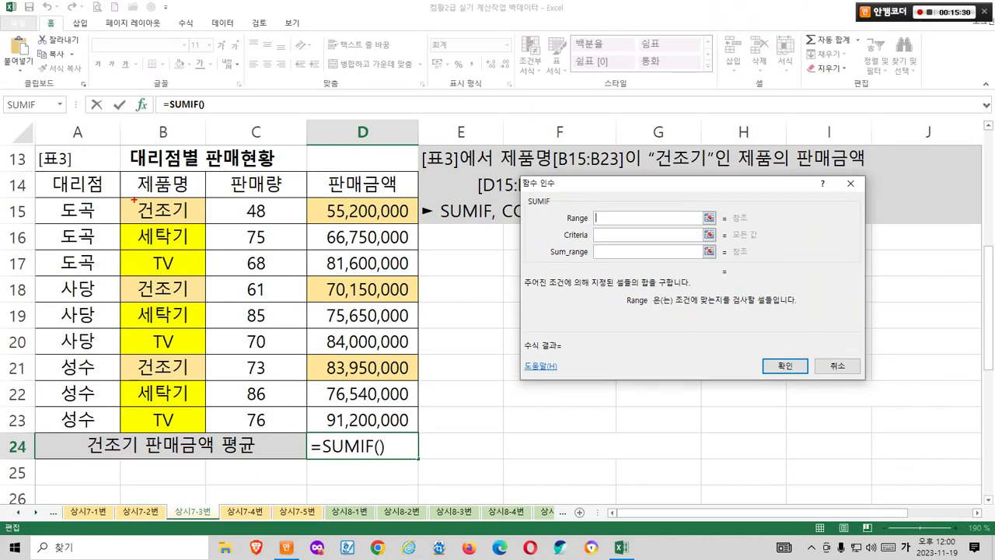
drag(133, 199, 196, 429)
mouse_move(332, 198)
mouse_down()
mouse_move(404, 386)
mouse_move(403, 425)
mouse_up()
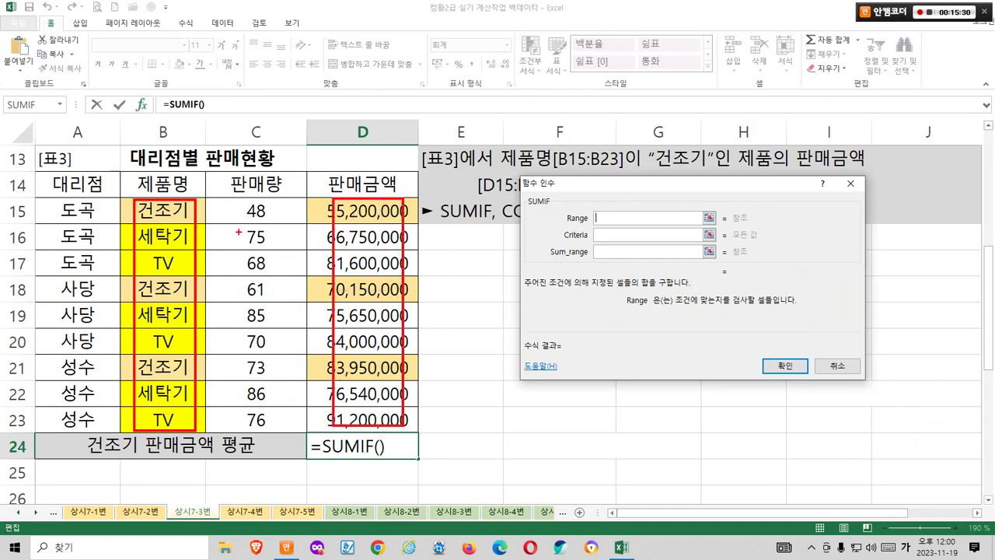
Set the SUMIF Range argument to the 제품명 cells B15:B23
mouse_move(154, 217)
mouse_down()
mouse_move(160, 226)
mouse_move(172, 205)
mouse_move(165, 214)
mouse_move(194, 377)
mouse_move(190, 427)
mouse_move(200, 437)
mouse_up()
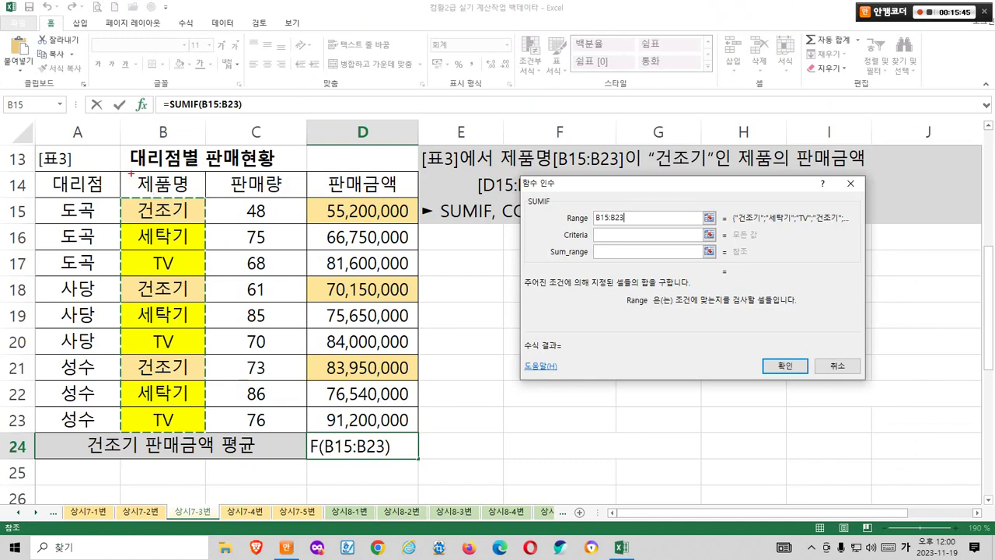
mouse_move(122, 170)
mouse_down()
mouse_move(189, 178)
mouse_move(203, 431)
mouse_up()
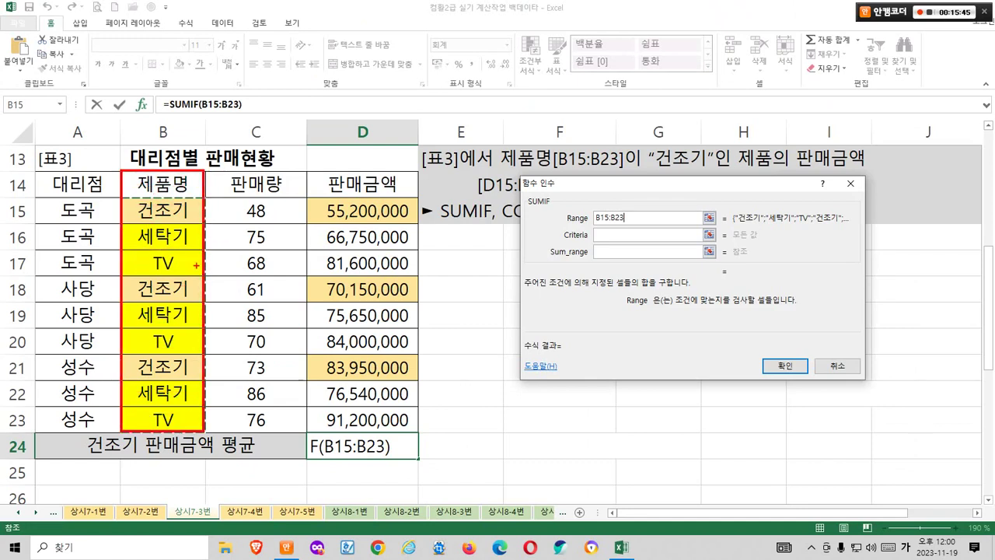
mouse_move(193, 189)
mouse_down()
mouse_move(138, 169)
mouse_move(172, 185)
mouse_up()
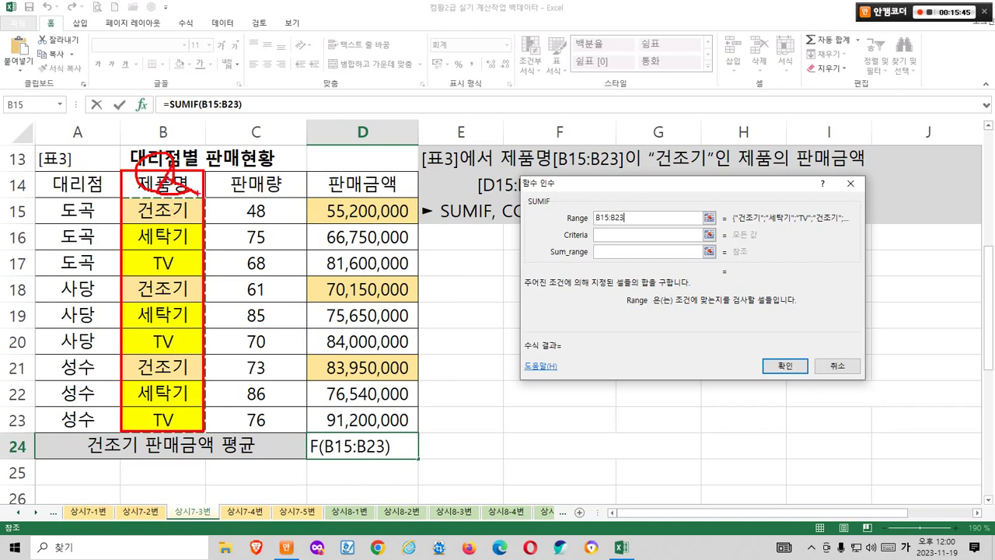
key(Escape)
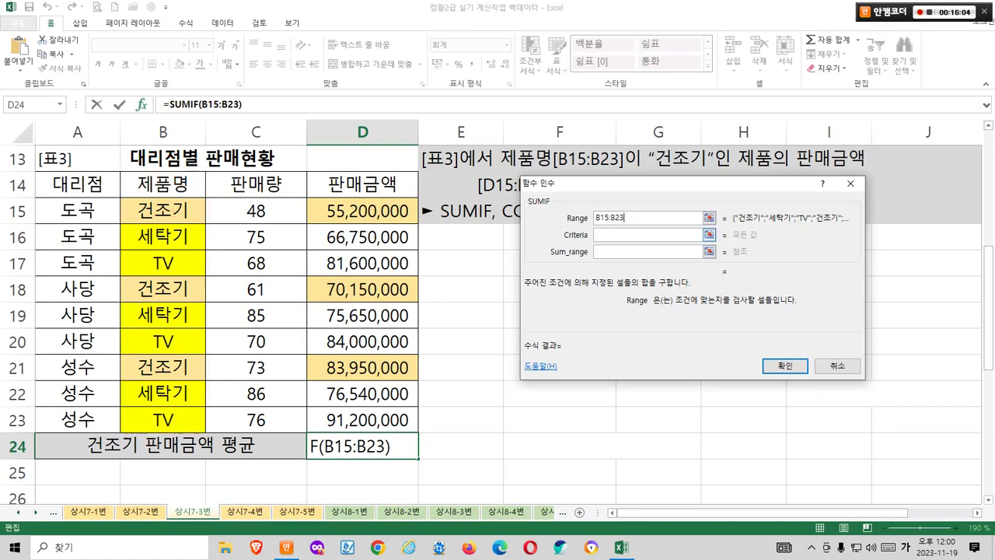
Set the SUMIF Criteria argument to "건조기"
key(Tab)
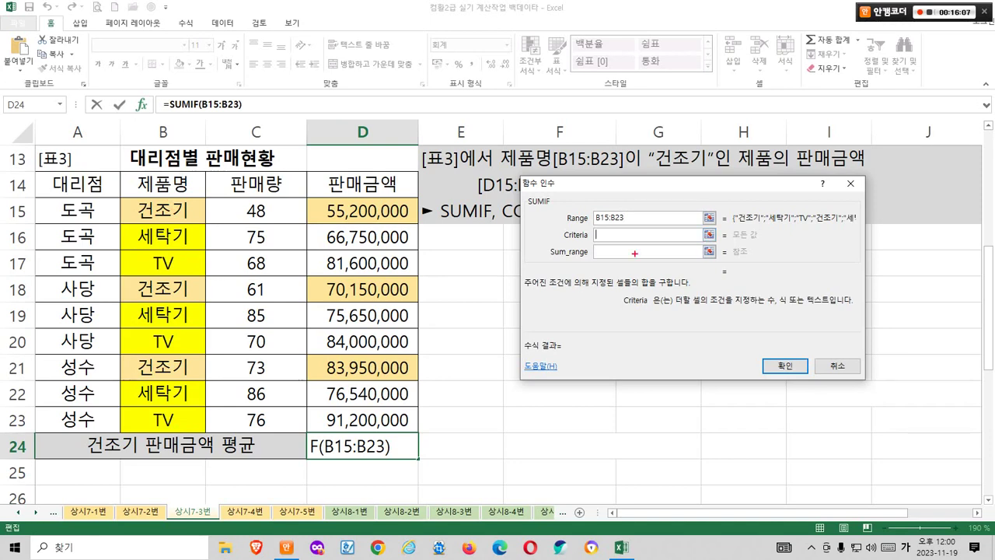
mouse_move(612, 233)
mouse_down()
mouse_move(578, 249)
mouse_move(596, 290)
mouse_up()
drag(674, 308, 838, 308)
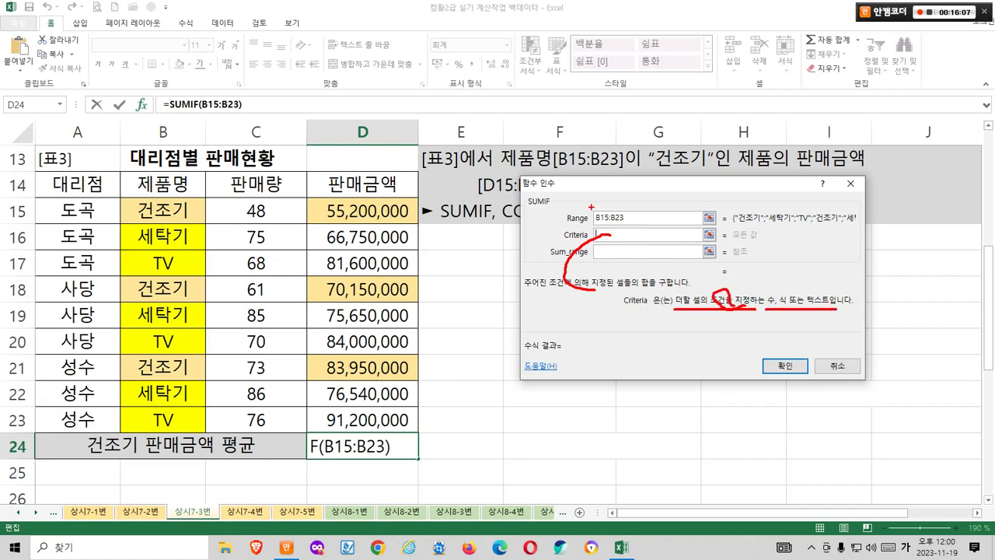
drag(590, 209, 629, 224)
drag(126, 191, 204, 431)
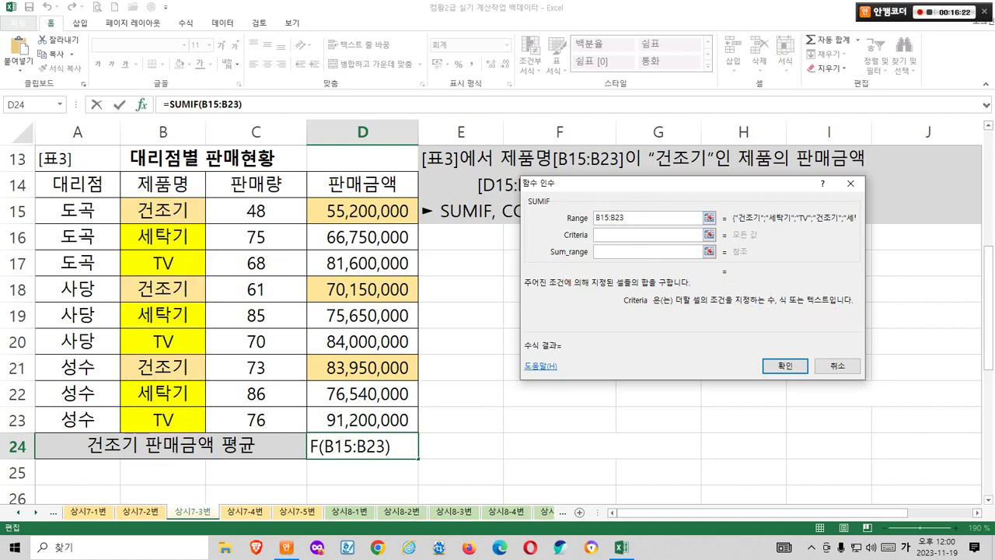
key(Tab)
text(건)
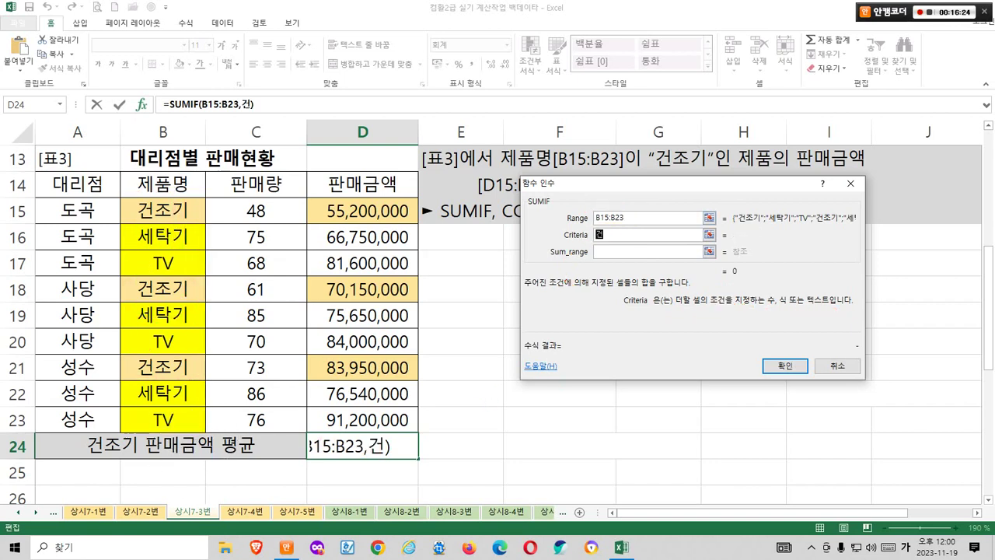
text(조기)
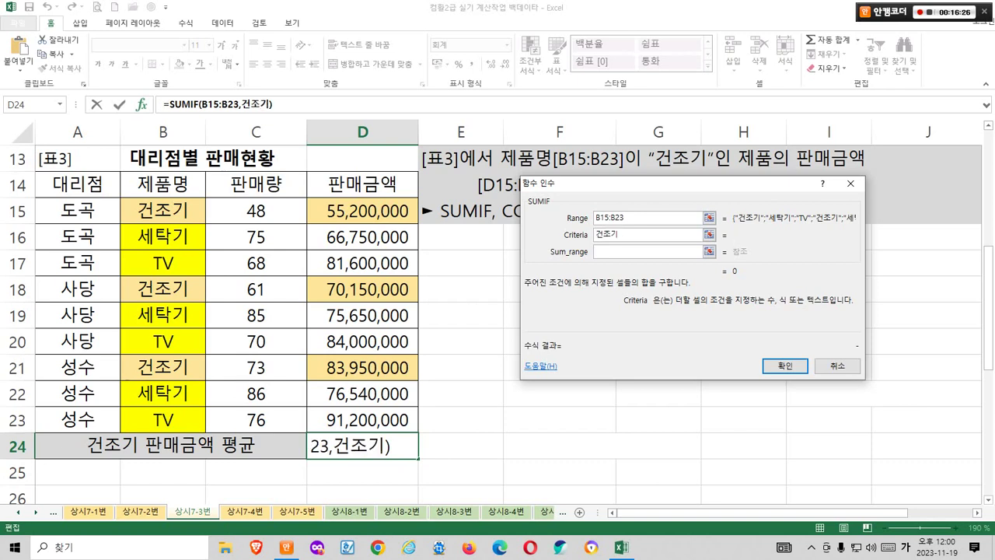
key(Tab)
mouse_move(608, 250)
mouse_down()
mouse_move(578, 284)
mouse_move(616, 302)
mouse_up()
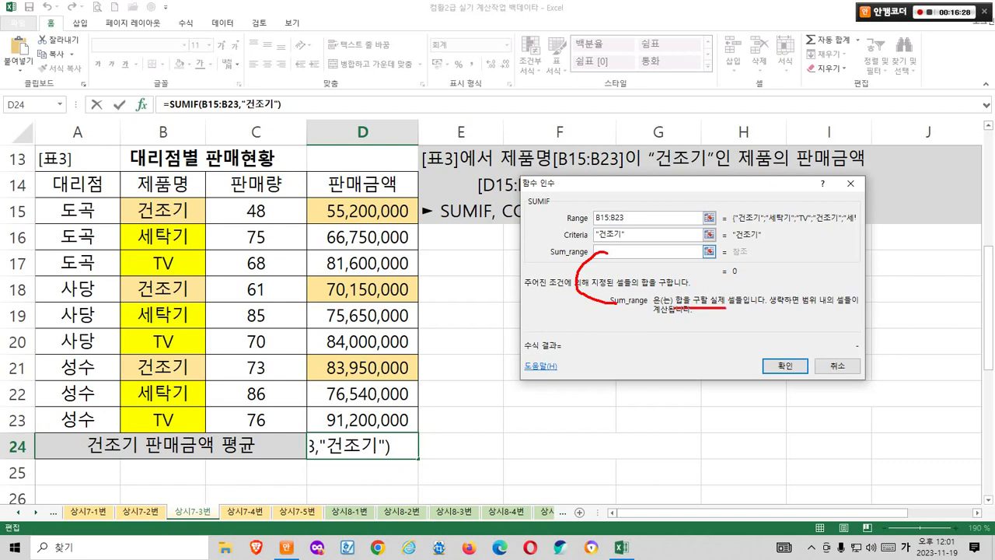
drag(730, 310, 798, 242)
mouse_move(831, 162)
mouse_down()
mouse_move(880, 226)
mouse_move(833, 163)
mouse_up()
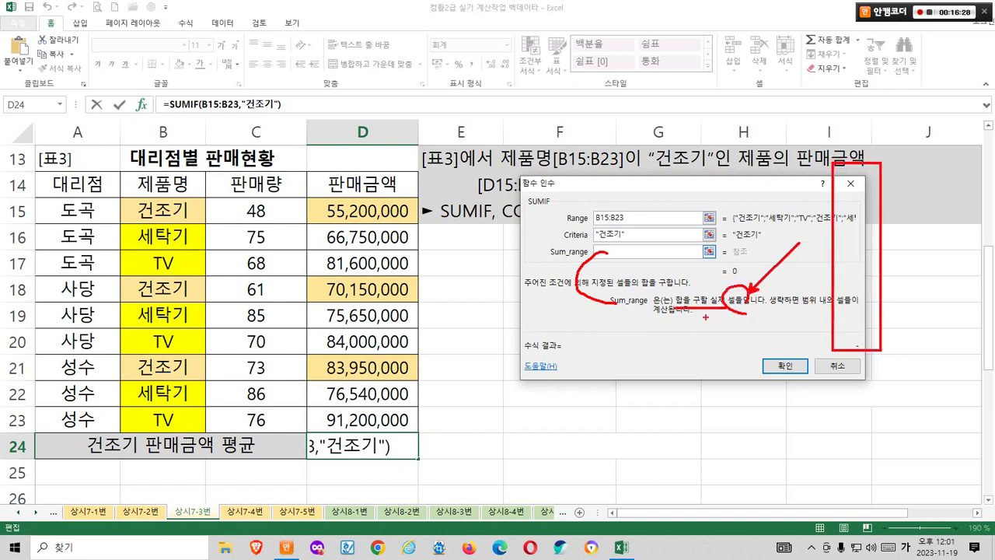
mouse_move(695, 309)
mouse_down()
mouse_move(697, 280)
mouse_move(694, 306)
mouse_move(719, 268)
mouse_move(721, 290)
mouse_up()
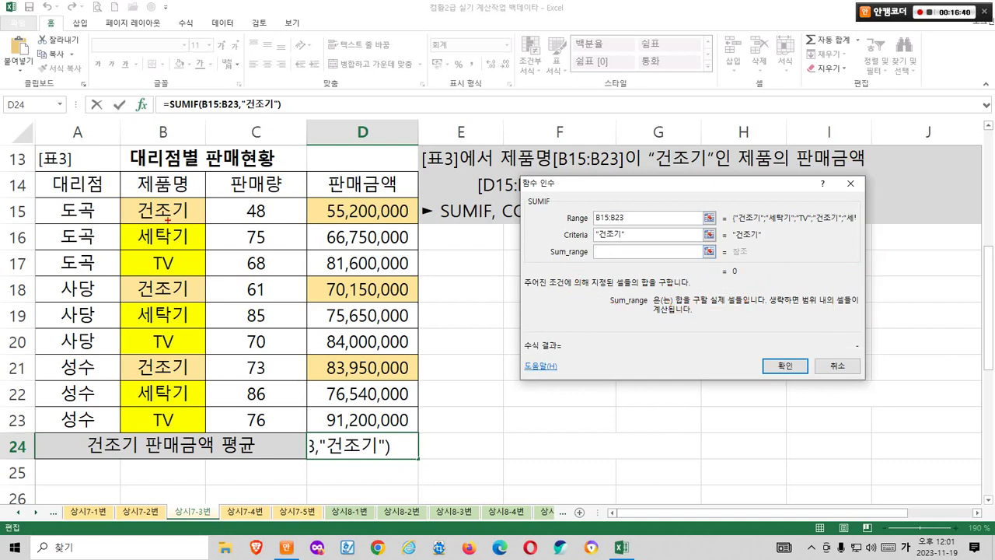
mouse_move(191, 201)
mouse_down()
mouse_move(134, 404)
mouse_move(192, 202)
mouse_up()
mouse_move(320, 204)
mouse_down()
mouse_move(415, 424)
mouse_move(320, 424)
mouse_up()
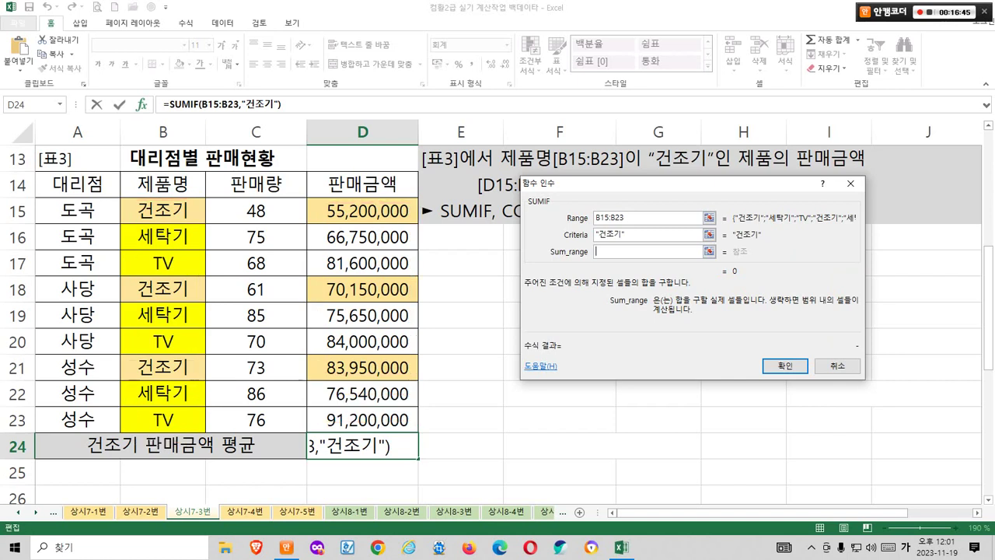
Set the SUMIF Sum_range argument to the 판매금액 cells D15:D23
click(362, 210)
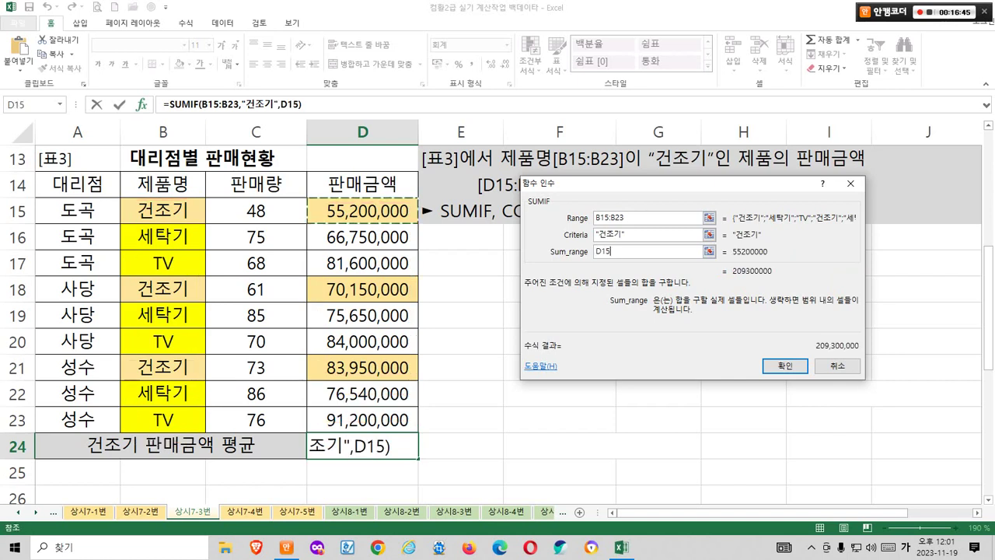
drag(362, 211, 362, 420)
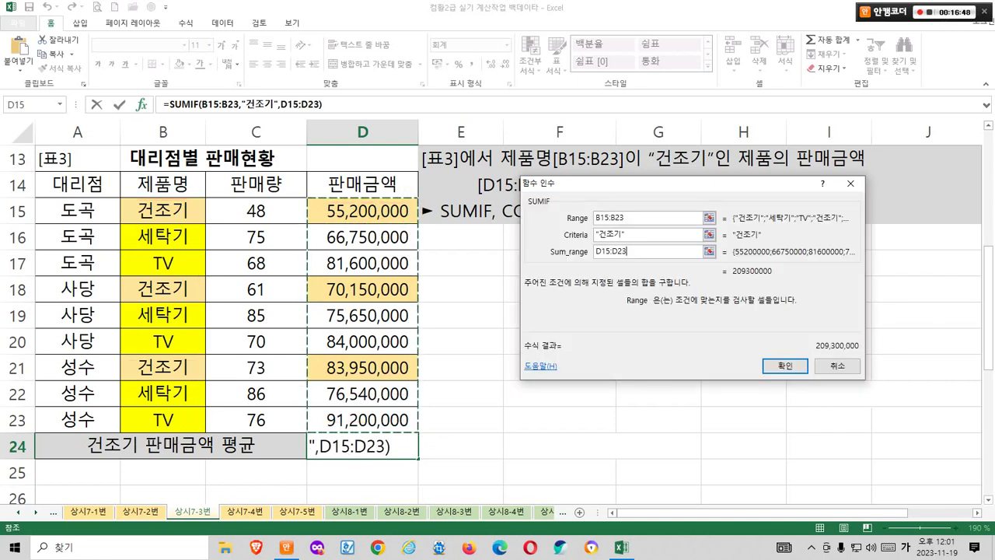
mouse_move(306, 198)
mouse_down()
mouse_move(421, 409)
mouse_move(420, 429)
mouse_up()
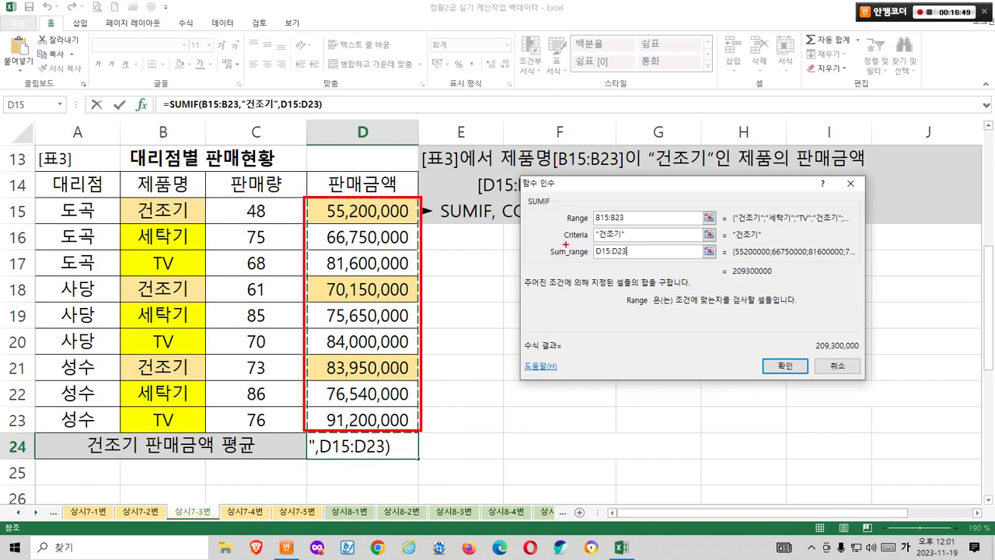
drag(561, 207, 625, 224)
mouse_move(131, 199)
mouse_down()
mouse_move(155, 208)
mouse_move(206, 435)
mouse_up()
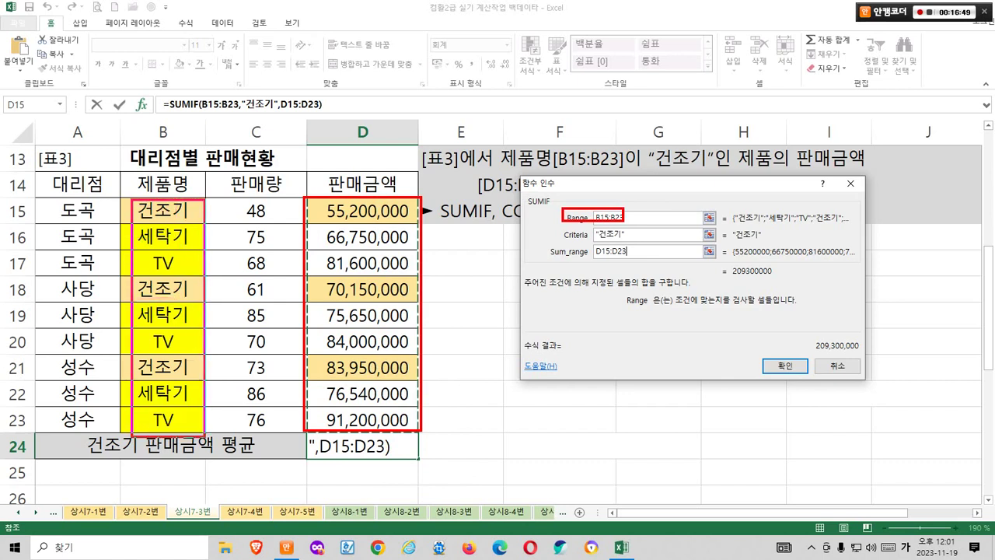
drag(166, 280, 171, 298)
drag(163, 203, 169, 230)
drag(166, 349, 185, 377)
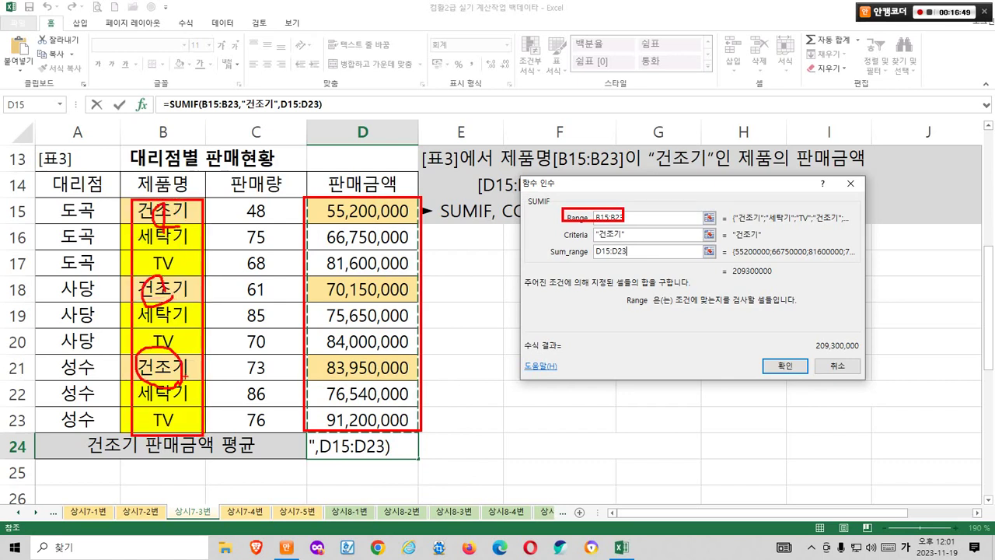
drag(343, 237, 340, 299)
drag(607, 265, 625, 255)
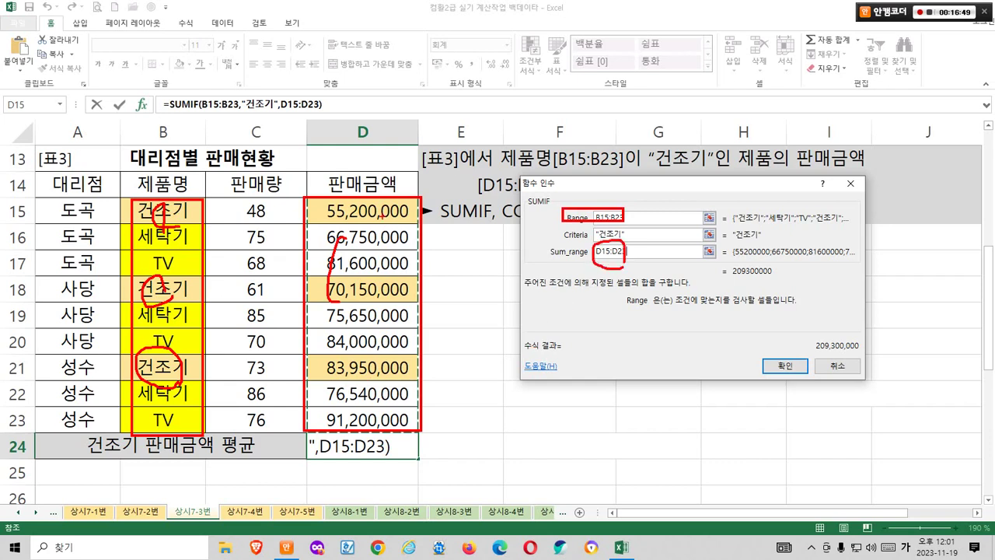
drag(382, 216, 369, 223)
mouse_move(371, 278)
mouse_down()
mouse_move(363, 289)
mouse_move(375, 286)
mouse_up()
drag(377, 376, 395, 394)
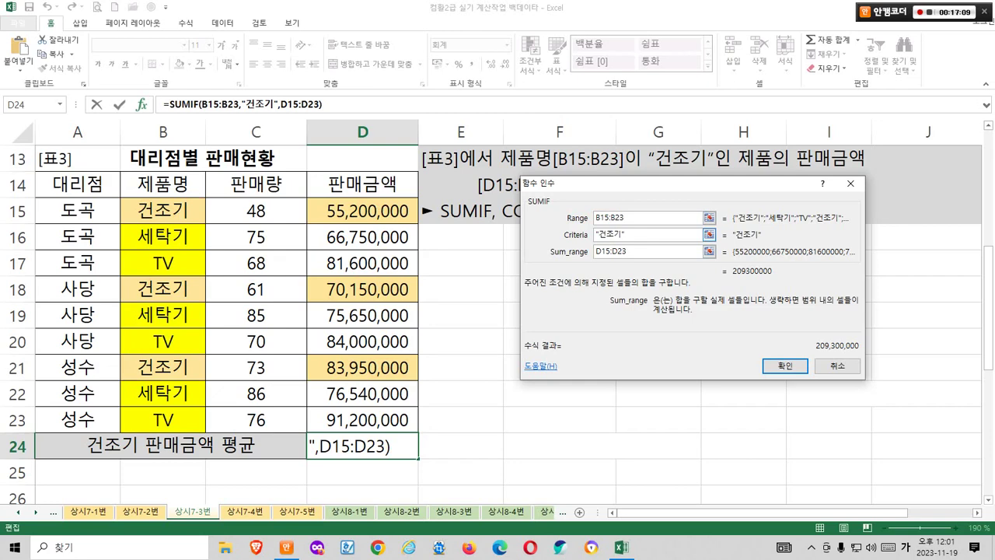
click(625, 234)
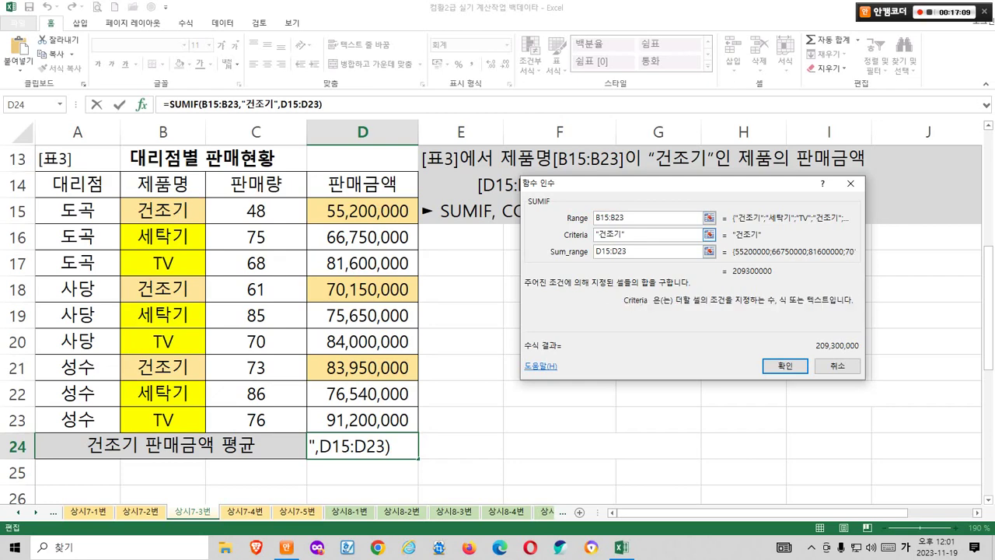
Confirm the completed SUMIF arguments to enter the function in D24
click(785, 365)
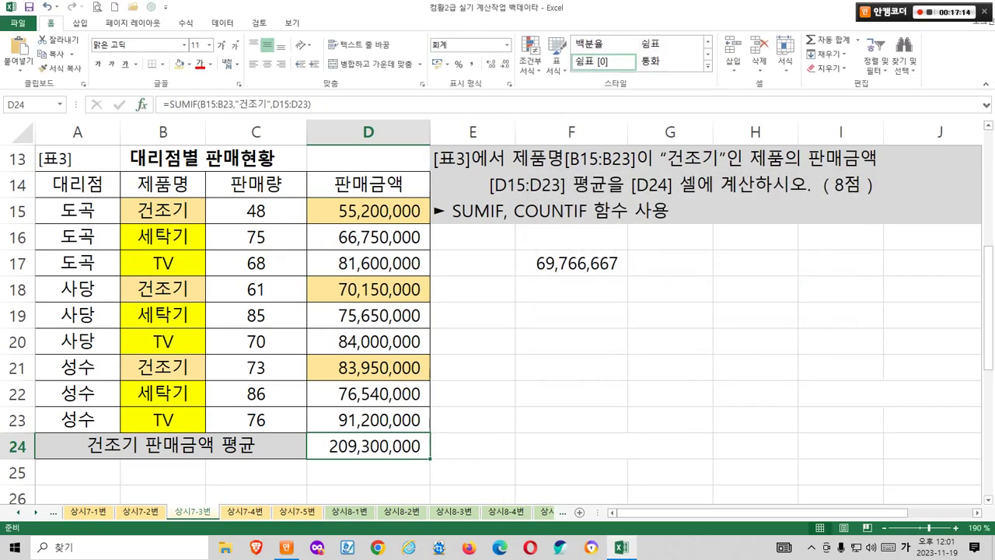
click(403, 104)
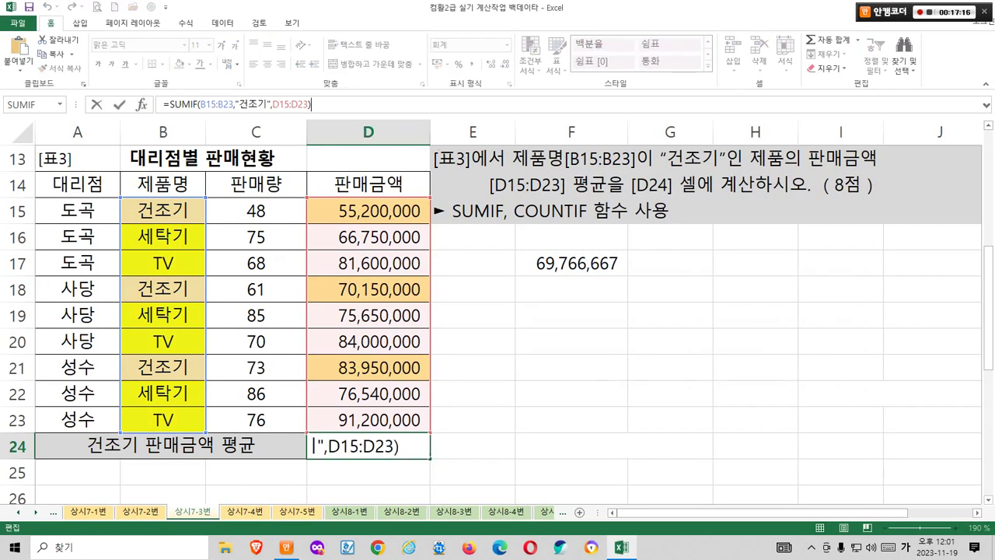
text(/)
key(shift+F3)
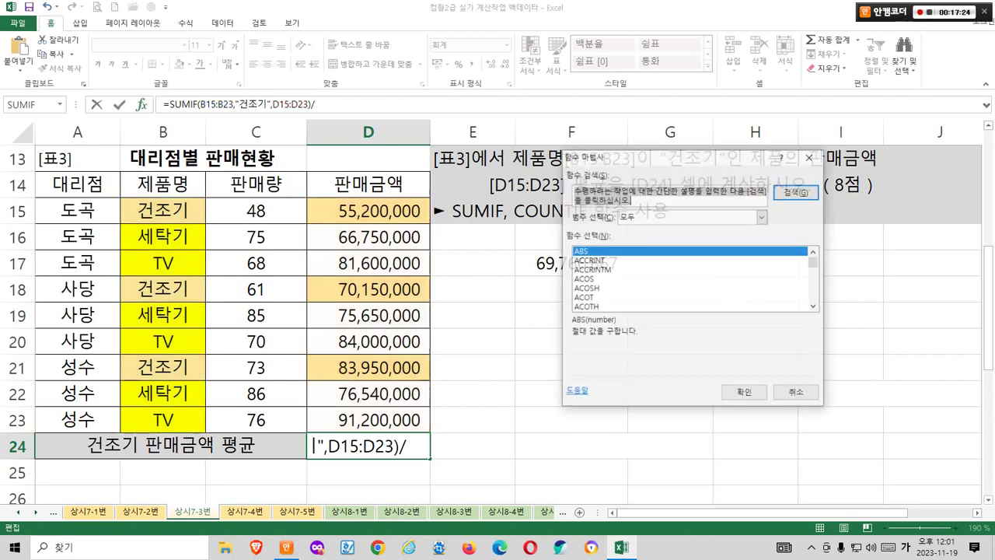
key(Escape)
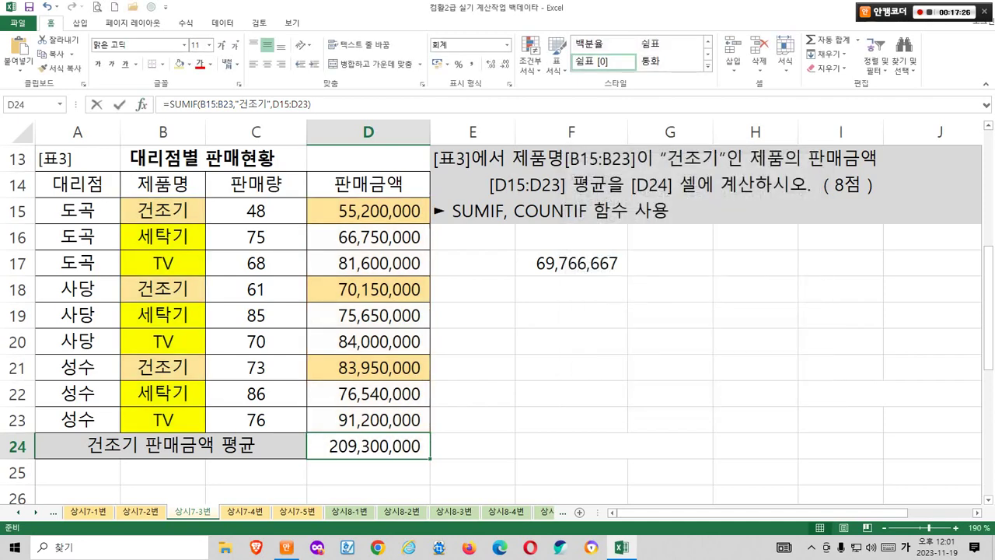
Append a division sign to the SUMIF formula in D24 and insert COUNTIF as the divisor from the full list of functions
key(F2)
text(/)
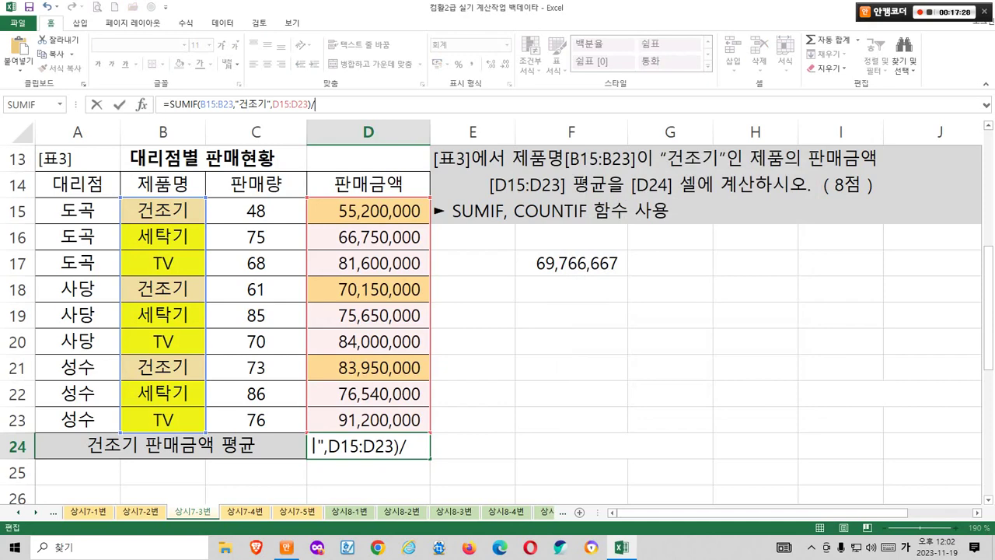
click(59, 103)
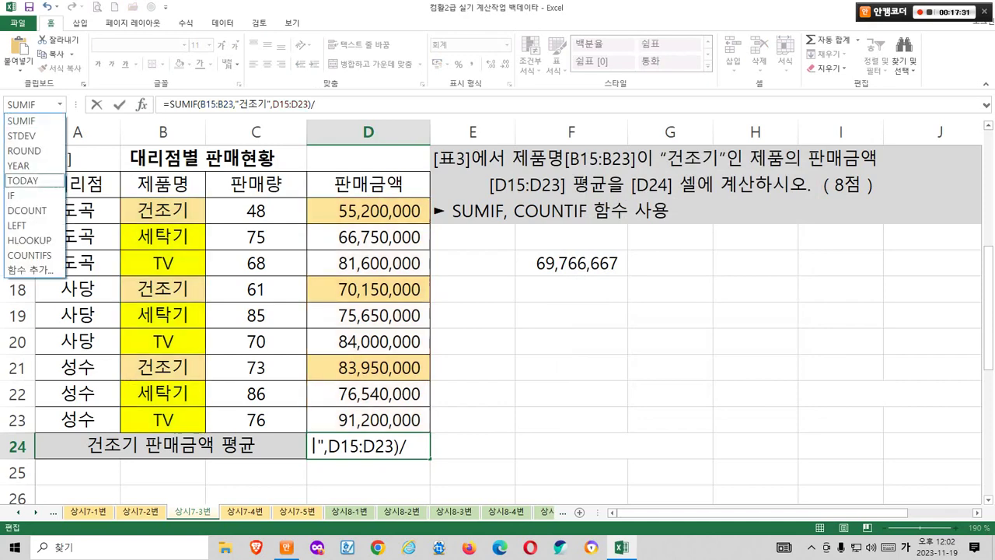
click(30, 269)
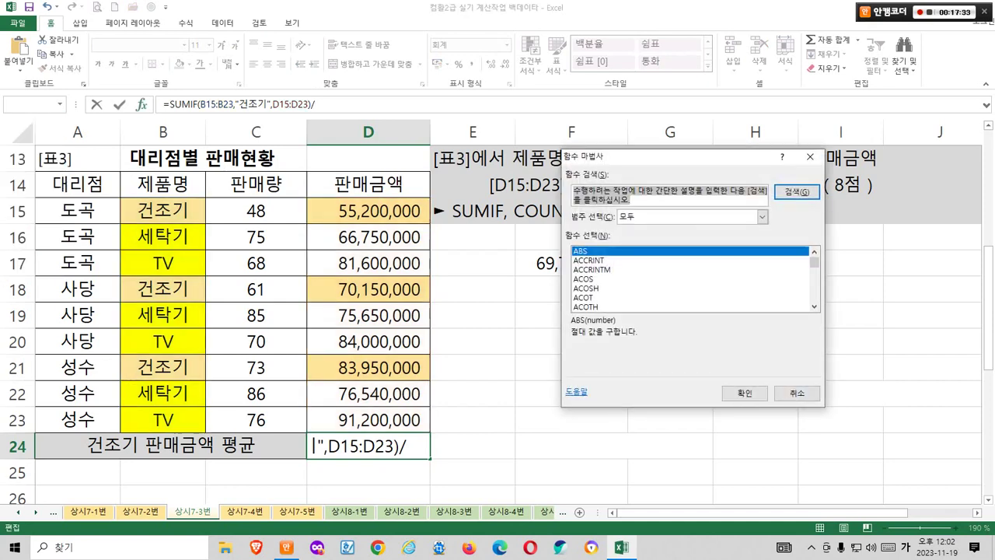
key(c)
scroll(689, 279, down, 2)
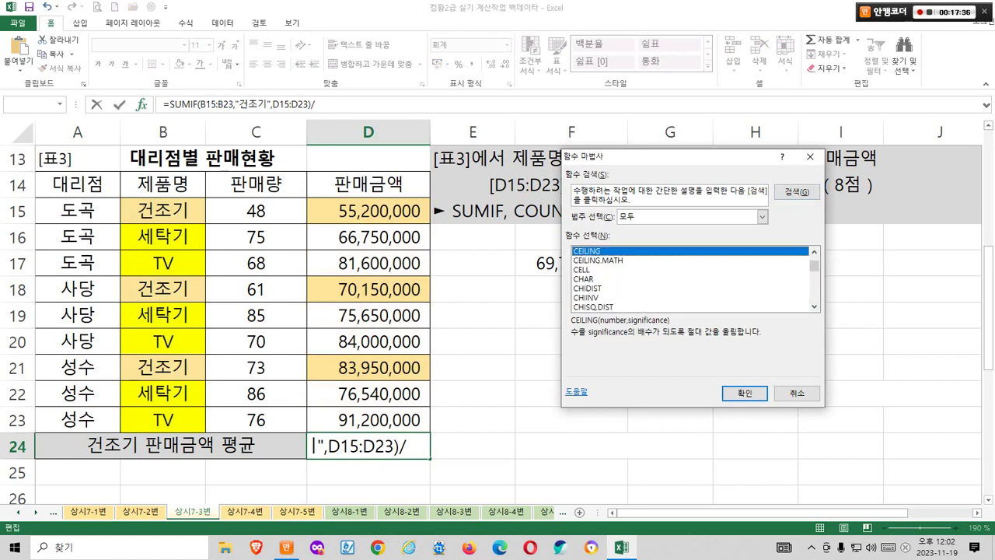
scroll(691, 278, down, 6)
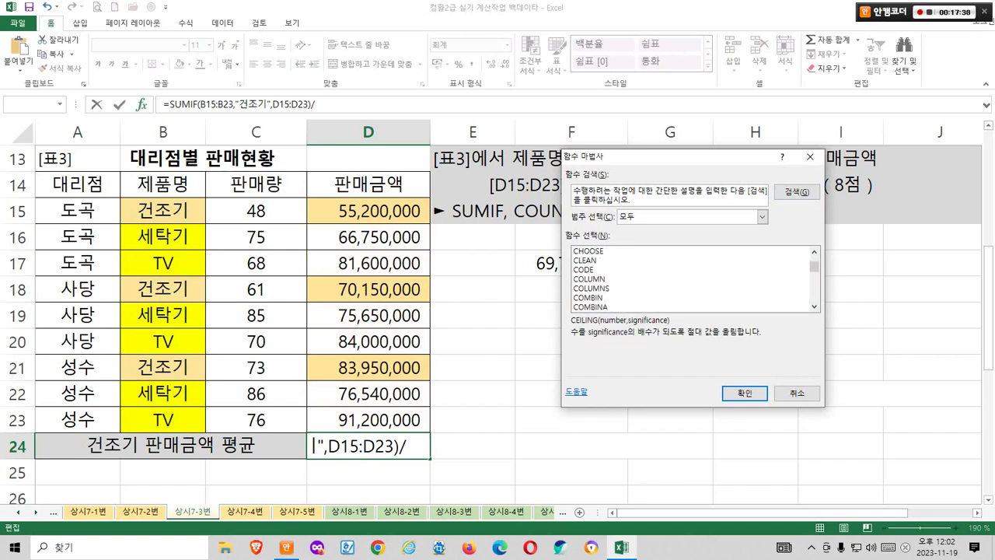
scroll(692, 278, down, 3)
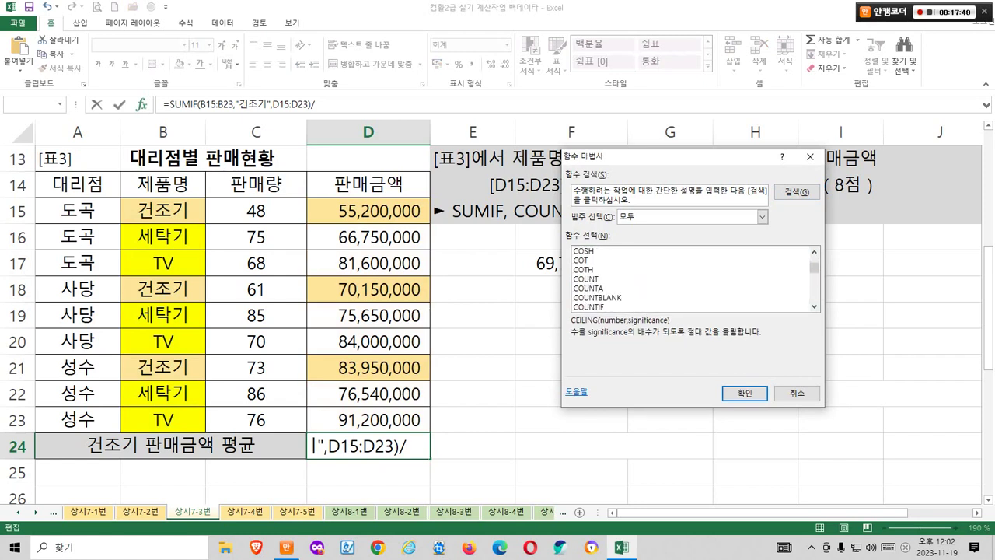
click(587, 306)
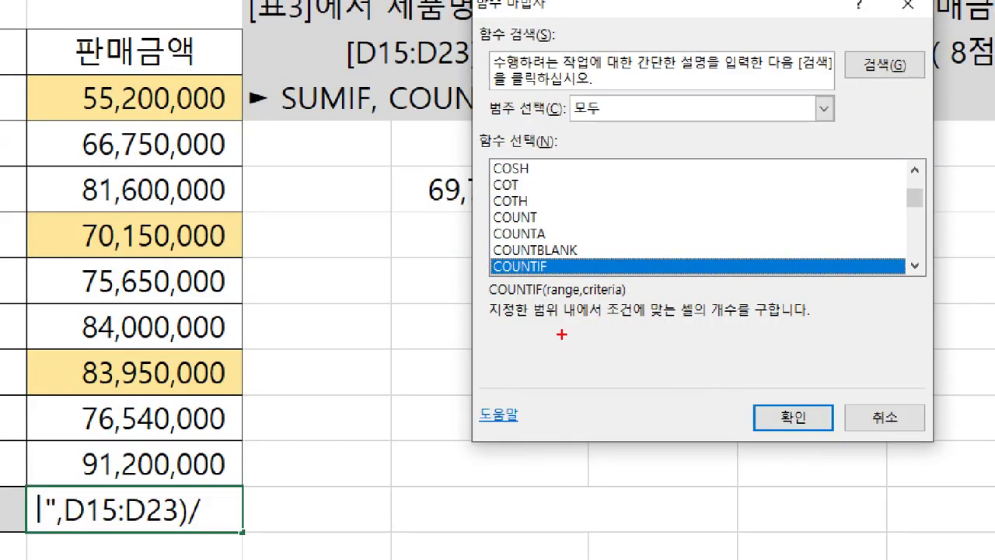
mouse_move(561, 334)
mouse_down()
mouse_move(544, 332)
mouse_move(531, 280)
mouse_move(532, 317)
mouse_up()
mouse_move(303, 194)
mouse_down()
mouse_move(356, 194)
mouse_move(396, 437)
mouse_up()
mouse_move(603, 318)
mouse_down()
mouse_move(689, 319)
mouse_move(728, 284)
mouse_up()
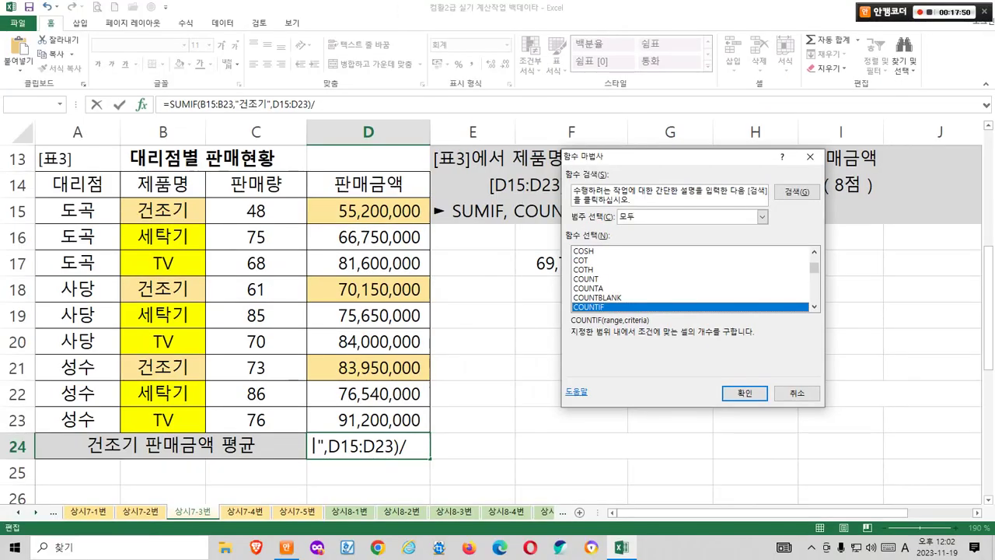
click(793, 417)
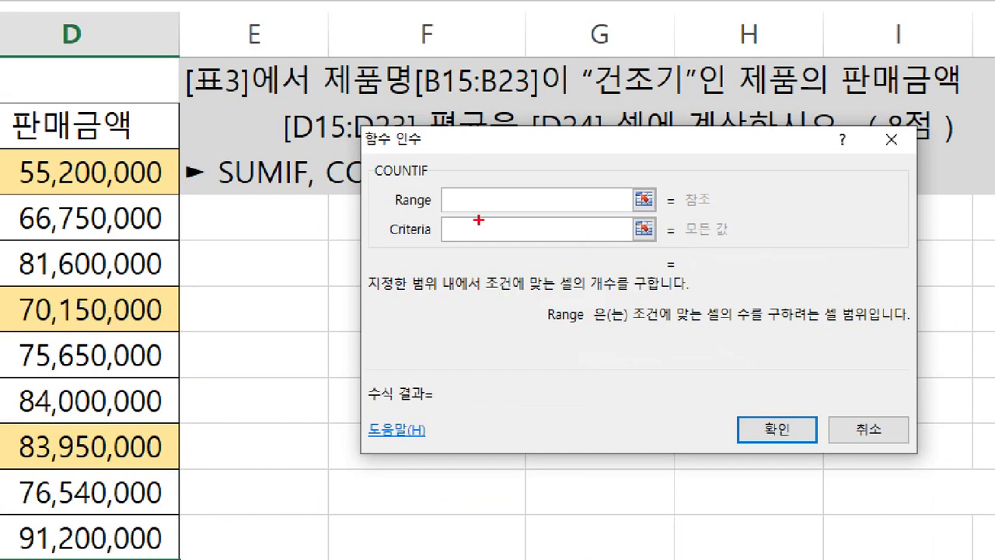
mouse_move(589, 226)
mouse_down()
mouse_move(535, 294)
mouse_move(716, 327)
mouse_move(872, 328)
mouse_move(827, 332)
mouse_up()
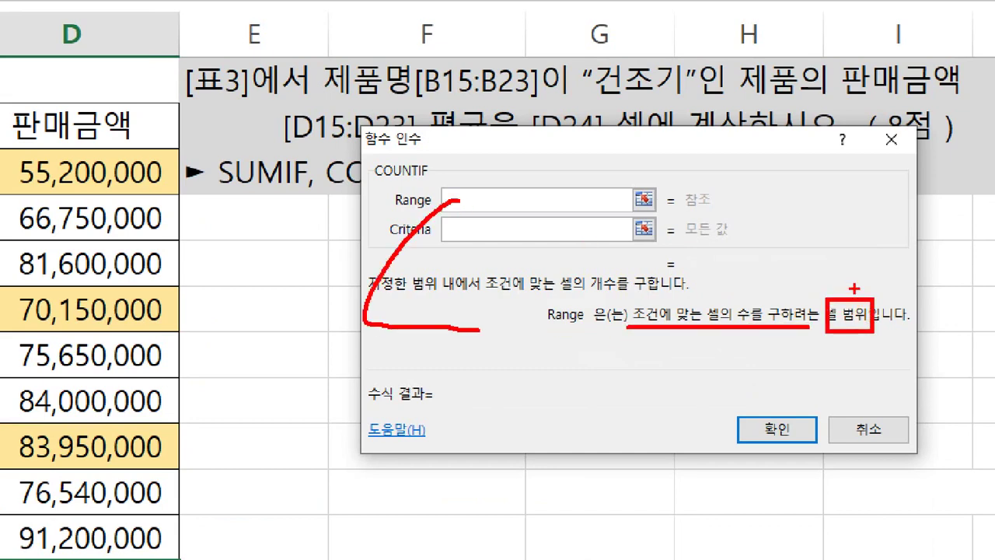
drag(854, 279, 873, 271)
mouse_move(894, 97)
mouse_down()
mouse_move(942, 256)
mouse_move(894, 202)
mouse_move(893, 97)
mouse_up()
mouse_move(661, 326)
mouse_down()
mouse_move(625, 333)
mouse_move(696, 338)
mouse_up()
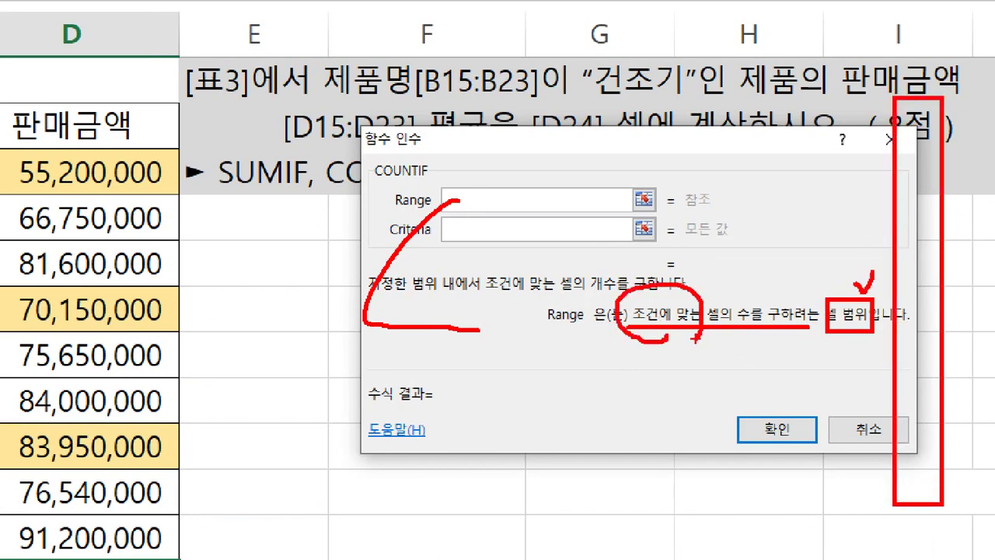
mouse_move(685, 289)
mouse_down()
mouse_move(875, 237)
mouse_move(875, 272)
mouse_up()
drag(833, 260, 872, 272)
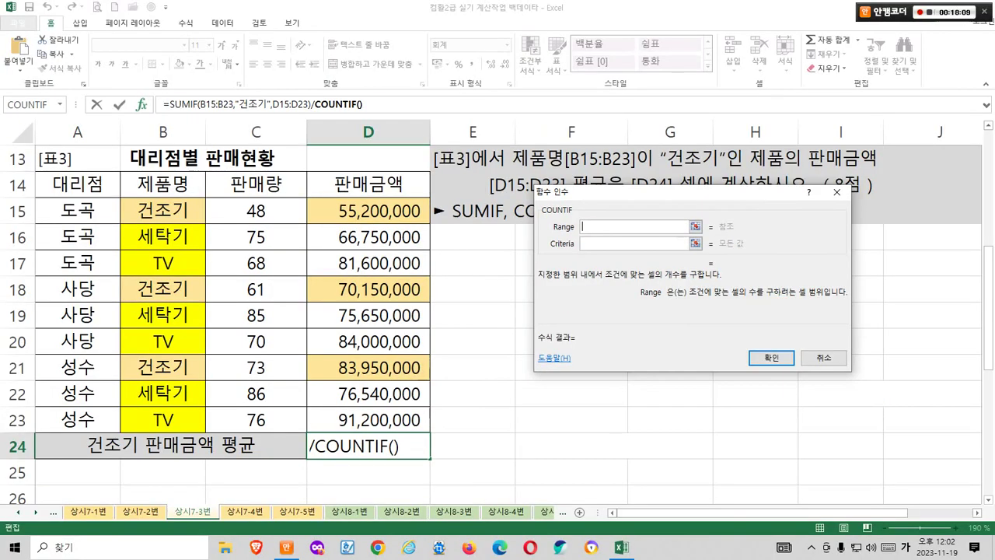
Set the COUNTIF Range argument to the 제품명 cells B15:B23
drag(91, 204, 122, 298)
drag(203, 310, 202, 429)
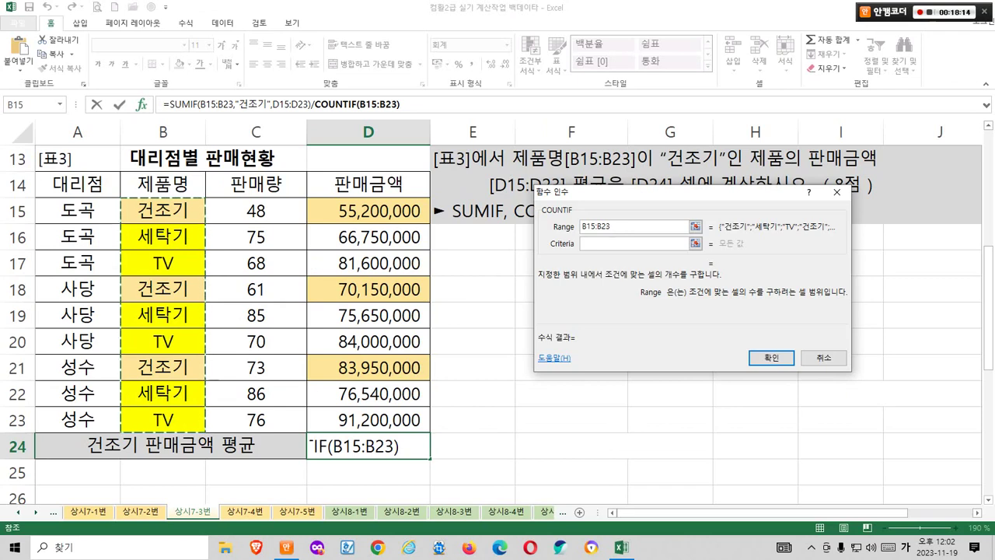
key(Tab)
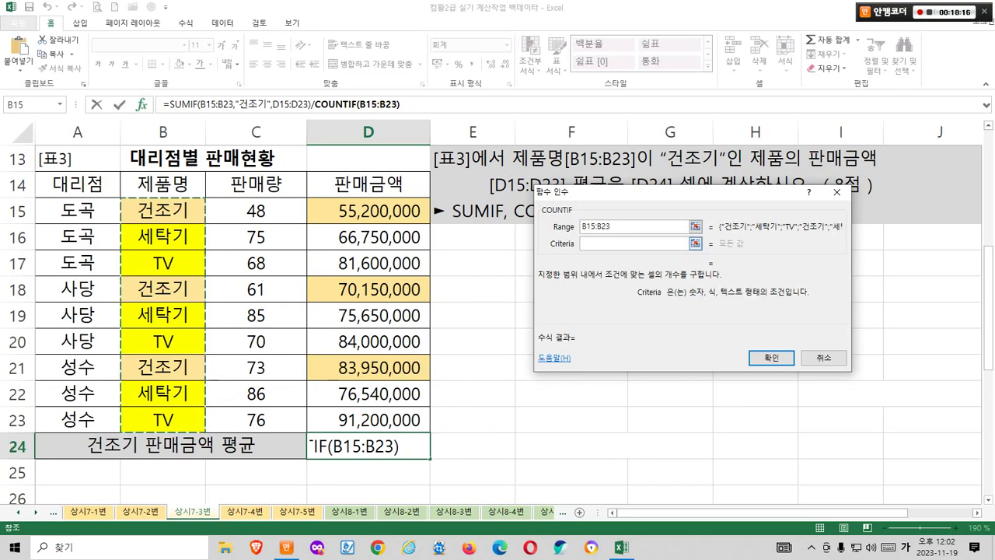
key(ctrl+1)
click(753, 267)
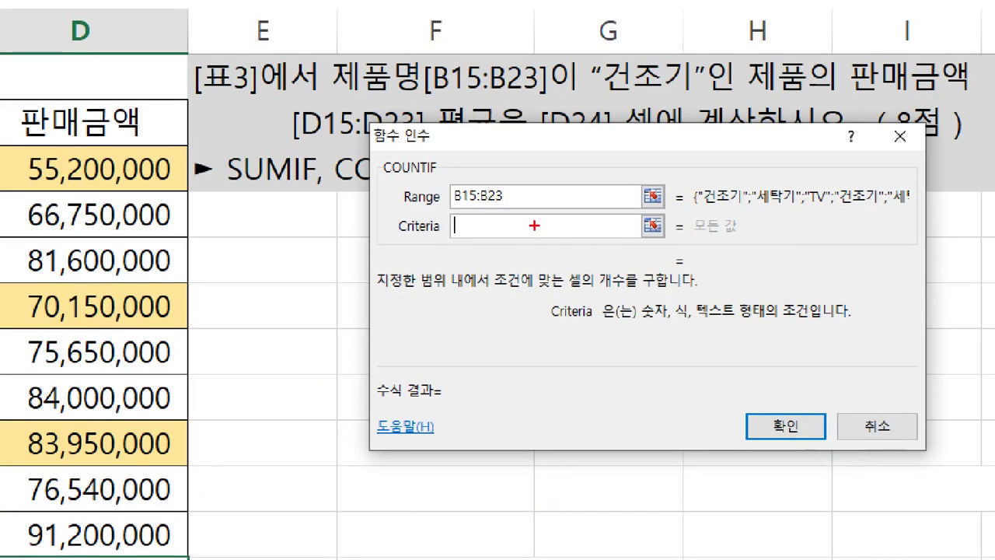
drag(490, 227, 509, 328)
mouse_move(648, 331)
mouse_down()
mouse_move(768, 318)
mouse_move(818, 279)
mouse_move(828, 315)
mouse_up()
drag(435, 177, 519, 206)
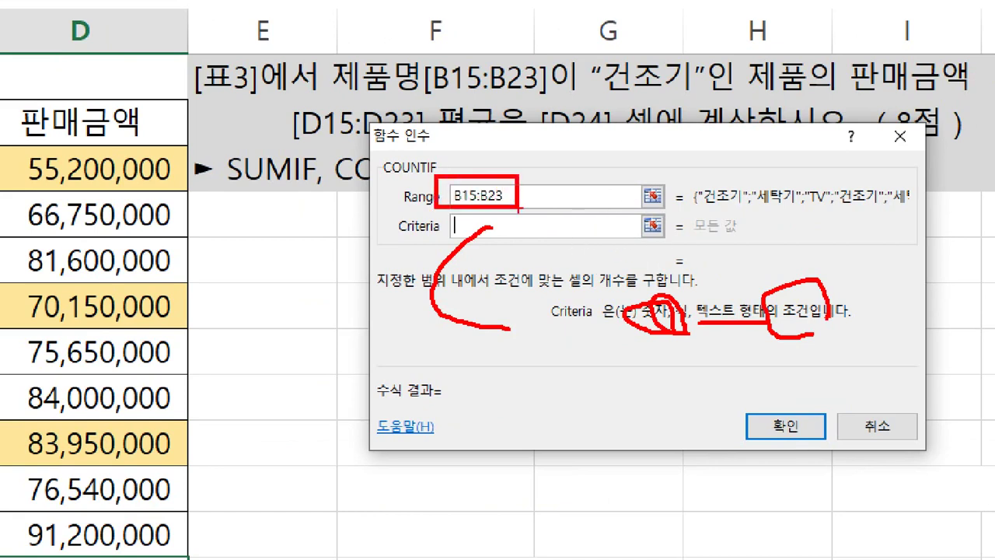
key(Escape)
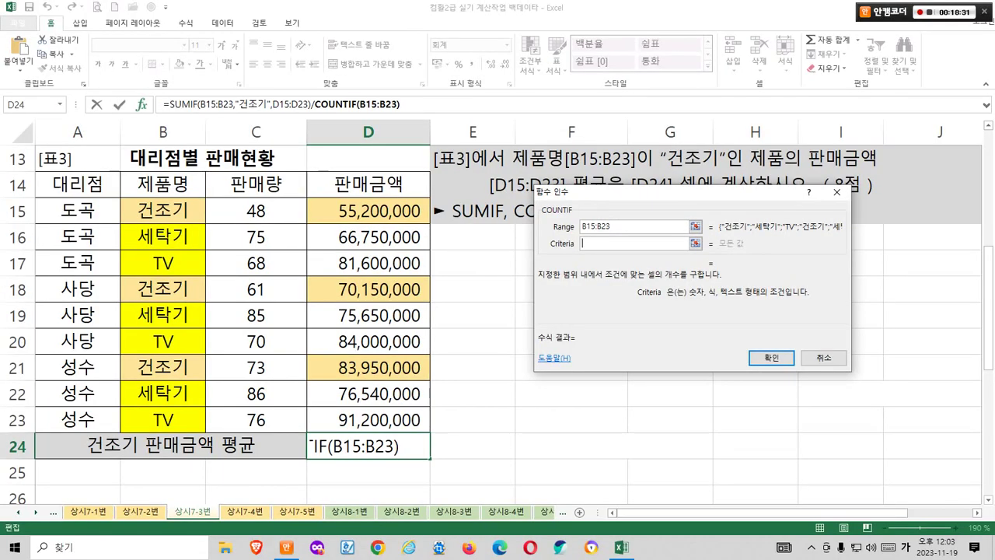
Set the COUNTIF Criteria argument to 건조기
text(건조기)
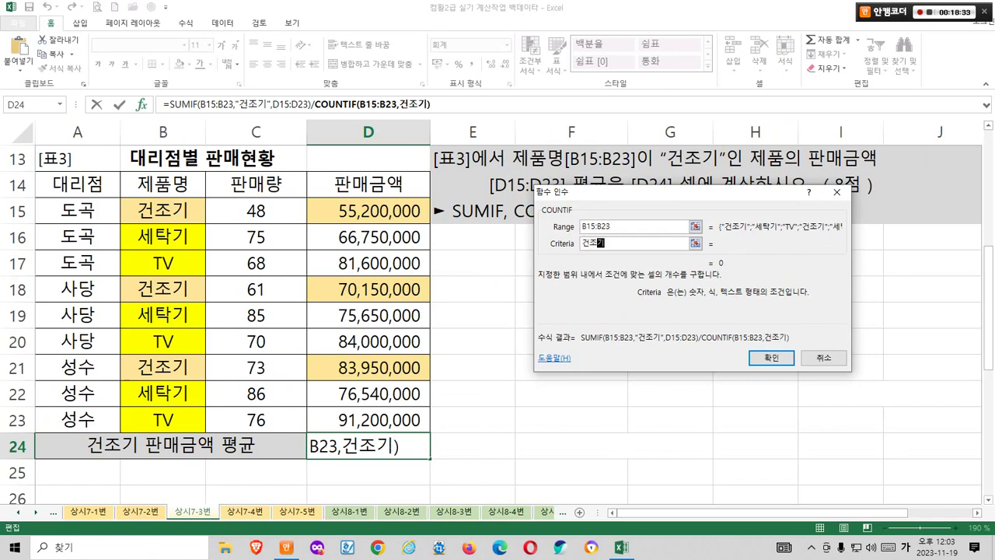
Complete the D24 average with COUNTIF criteria "건조기", giving =SUMIF(B15:B23,"건조기",D15:D23)/COUNTIF(B15:B23,"건조기"), and confirm the formula
click(633, 226)
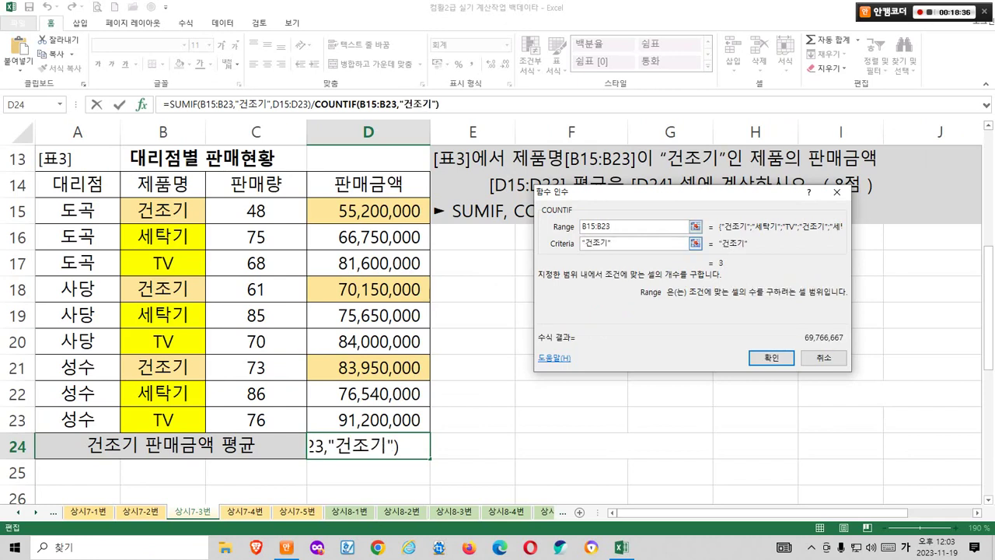
mouse_move(595, 267)
mouse_down()
mouse_move(593, 232)
mouse_move(608, 264)
mouse_up()
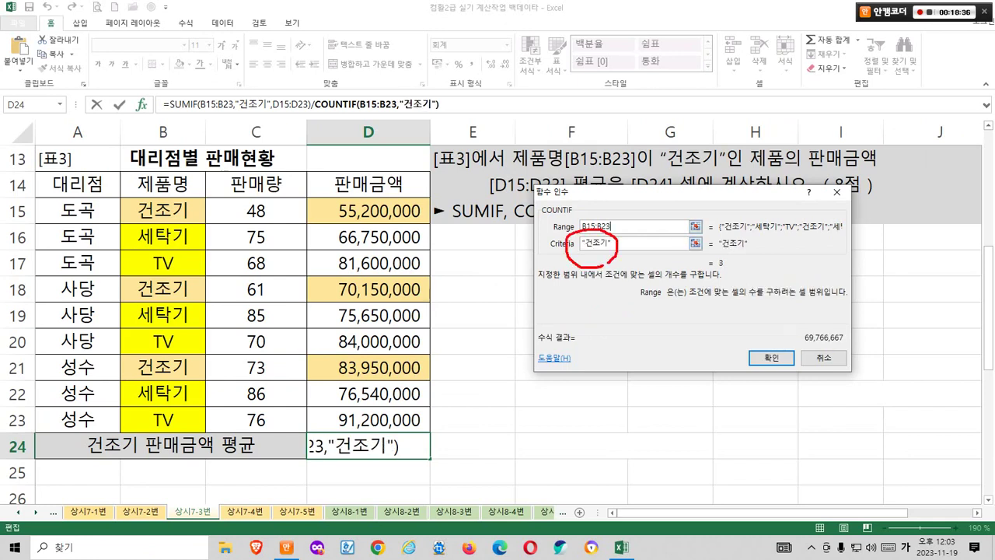
mouse_move(703, 273)
mouse_down()
mouse_move(698, 256)
mouse_move(709, 277)
mouse_up()
key(Escape)
drag(684, 192, 651, 289)
mouse_move(568, 287)
mouse_down()
mouse_move(530, 287)
mouse_move(558, 243)
mouse_move(573, 280)
mouse_up()
mouse_move(824, 459)
mouse_down()
mouse_move(769, 459)
mouse_move(821, 443)
mouse_up()
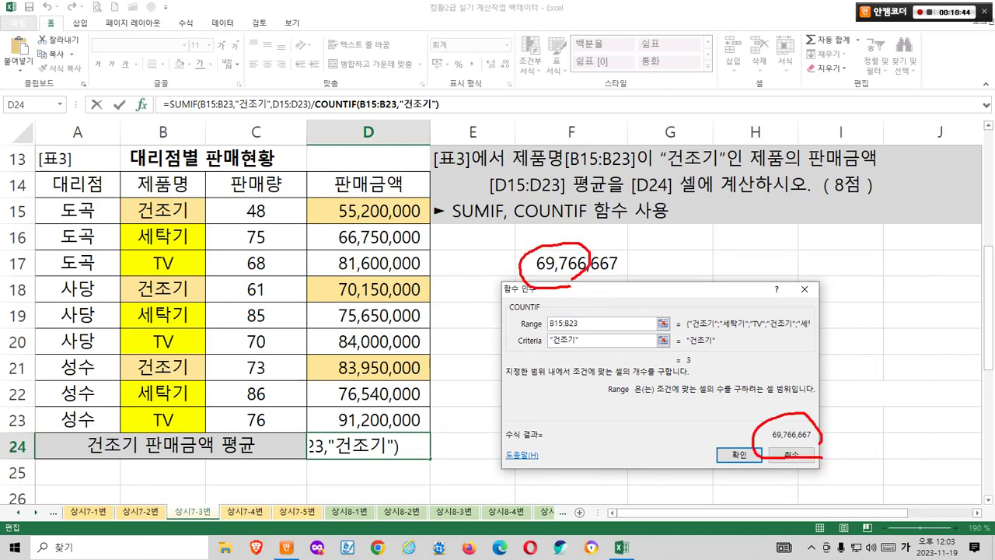
drag(592, 266, 708, 403)
mouse_move(714, 309)
mouse_down()
mouse_move(781, 296)
mouse_move(805, 303)
mouse_up()
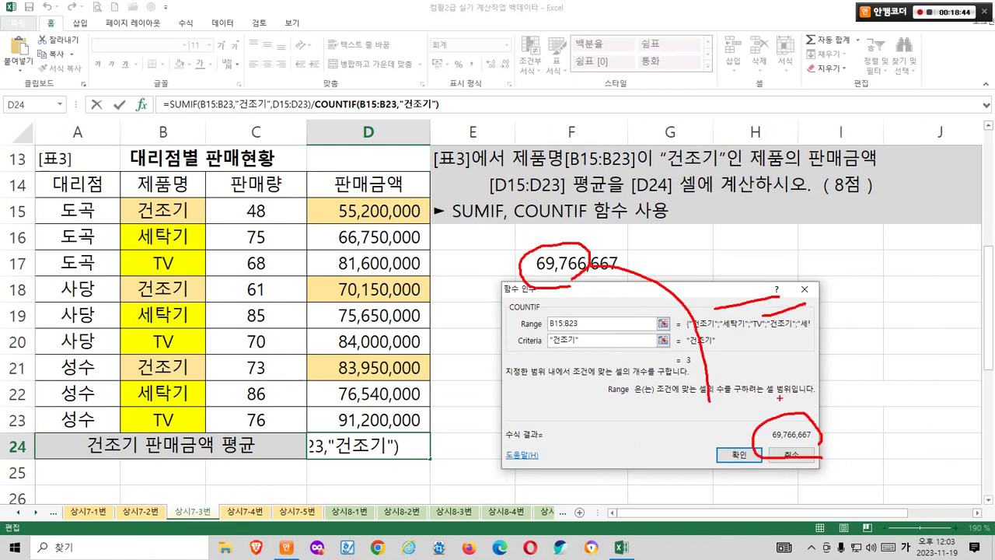
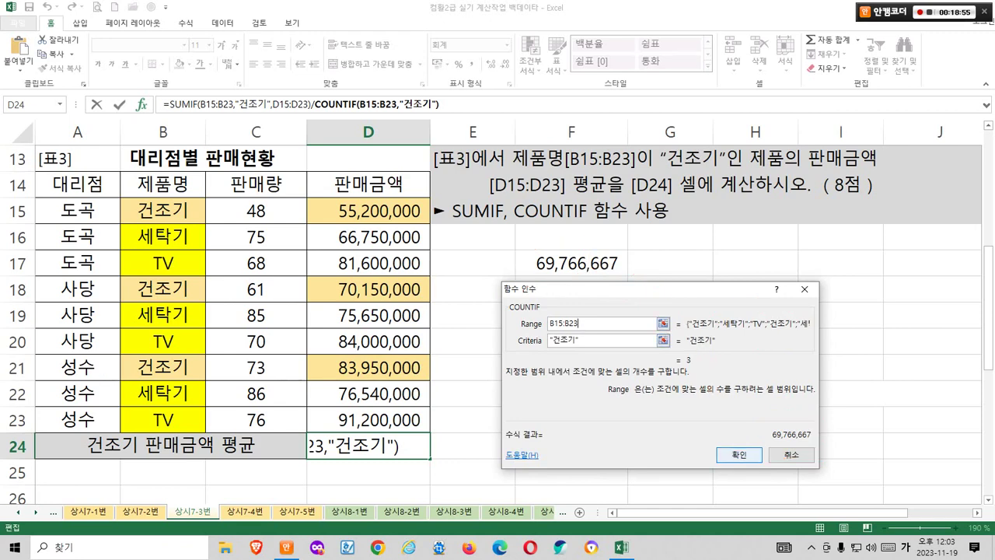
key(Return)
Delete the AVERAGE check formula from cell F17
click(571, 262)
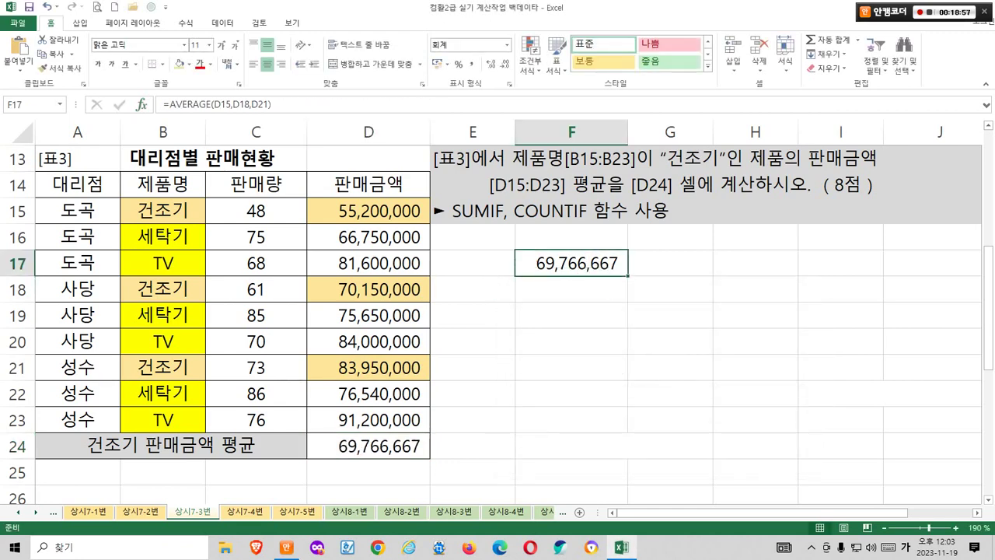
key(Delete)
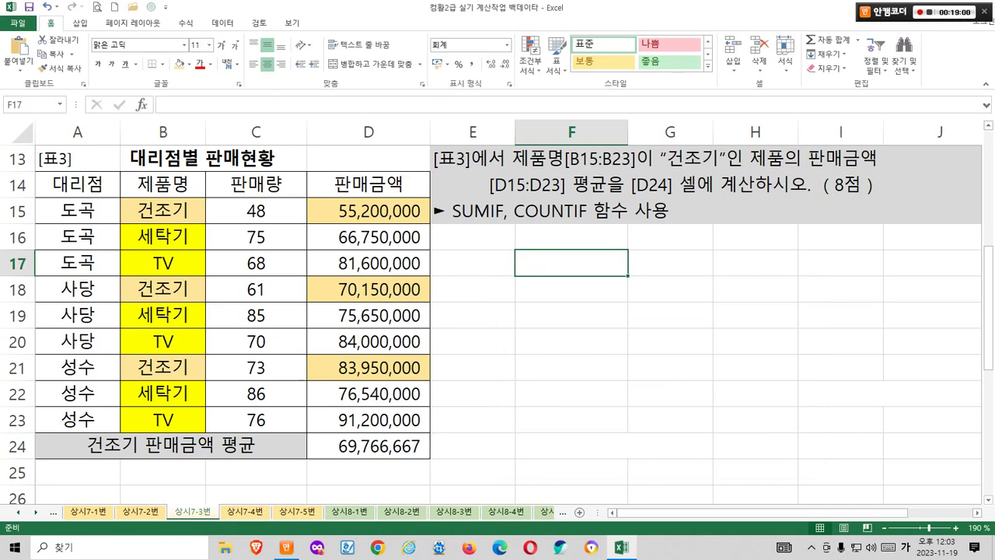
click(473, 288)
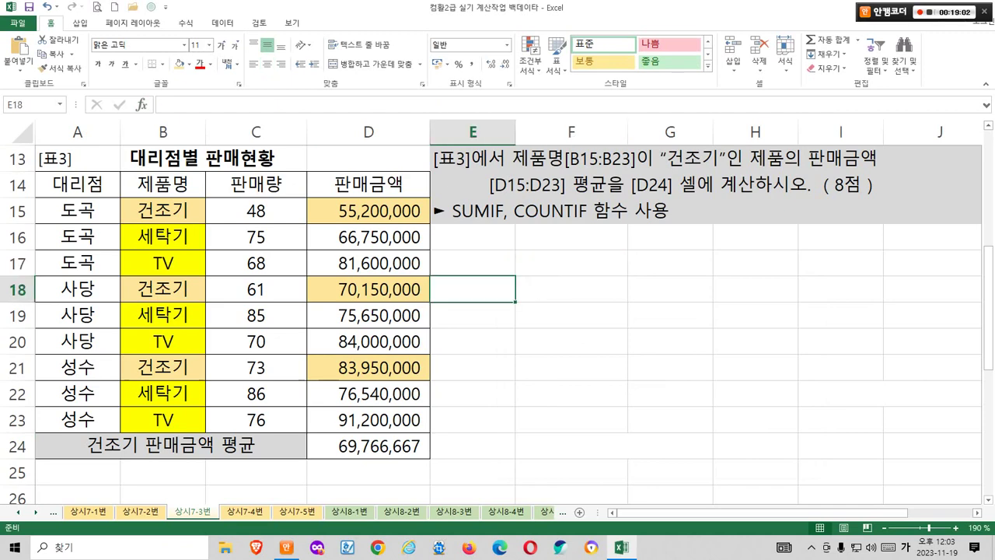
Switch to the 상시7-4번 sheet and read the gender condition in the [표4] instructions
key(ctrl+Page_Down)
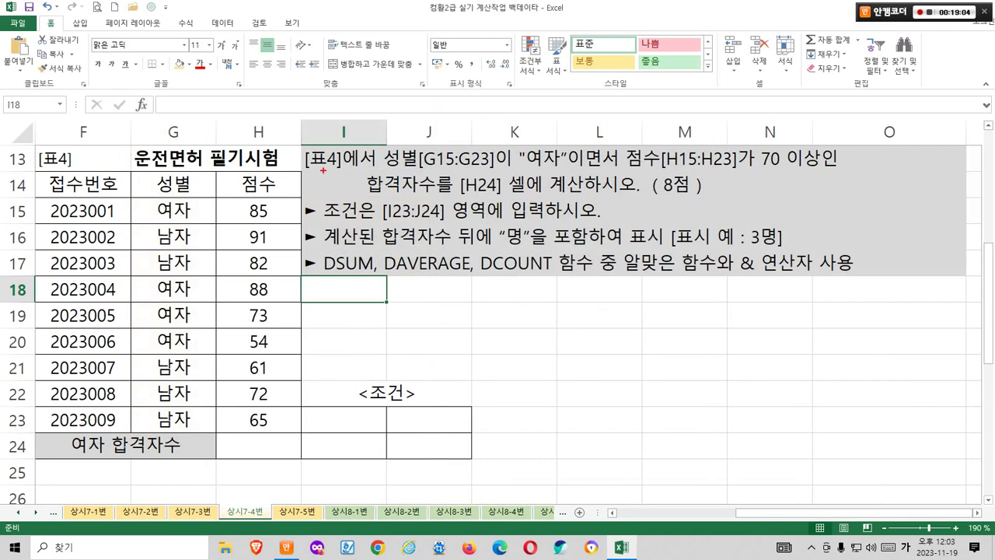
drag(323, 169, 423, 166)
mouse_move(465, 167)
mouse_down()
mouse_move(412, 177)
mouse_move(459, 143)
mouse_move(474, 171)
mouse_up()
key(Escape)
Fill the gender cells G15:G23 with light green
drag(173, 211, 172, 420)
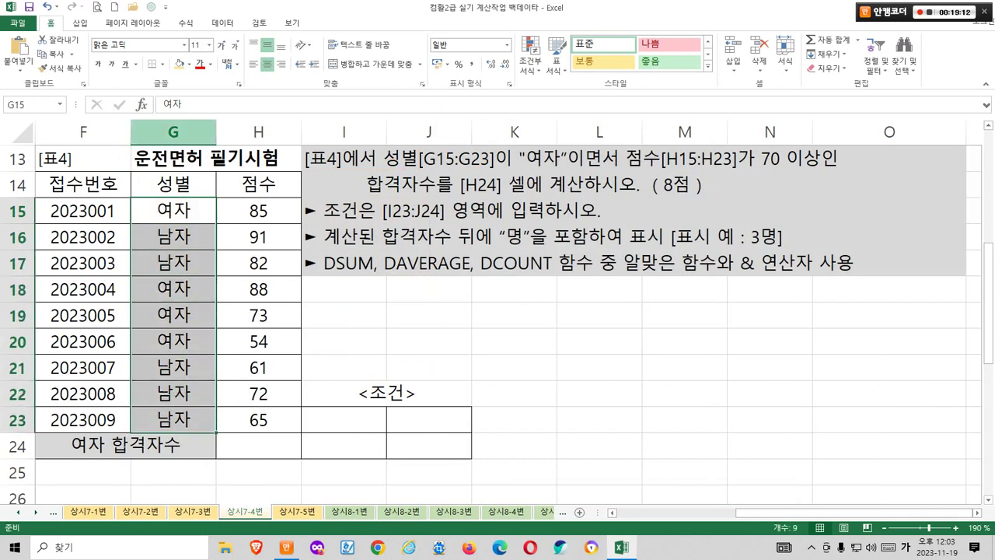
click(188, 63)
click(276, 120)
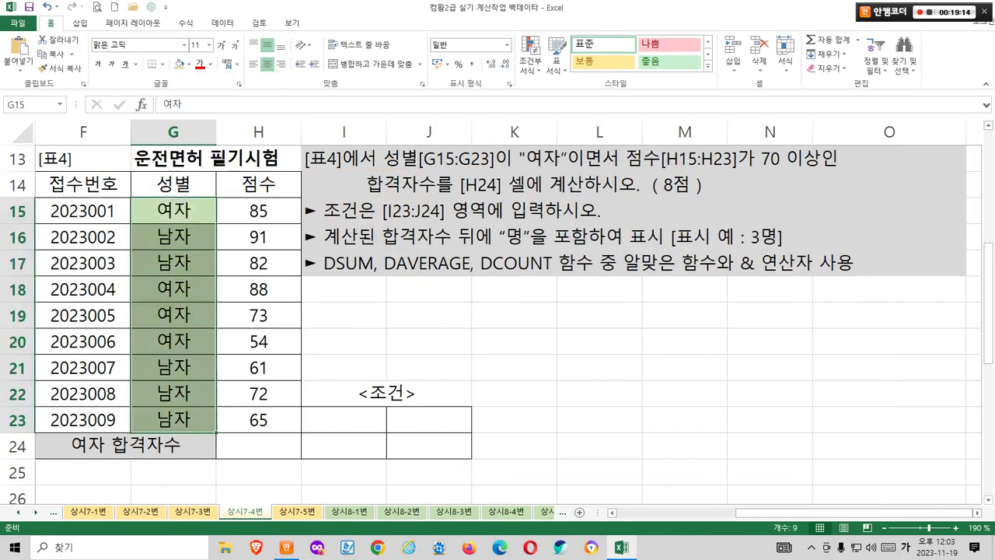
click(513, 341)
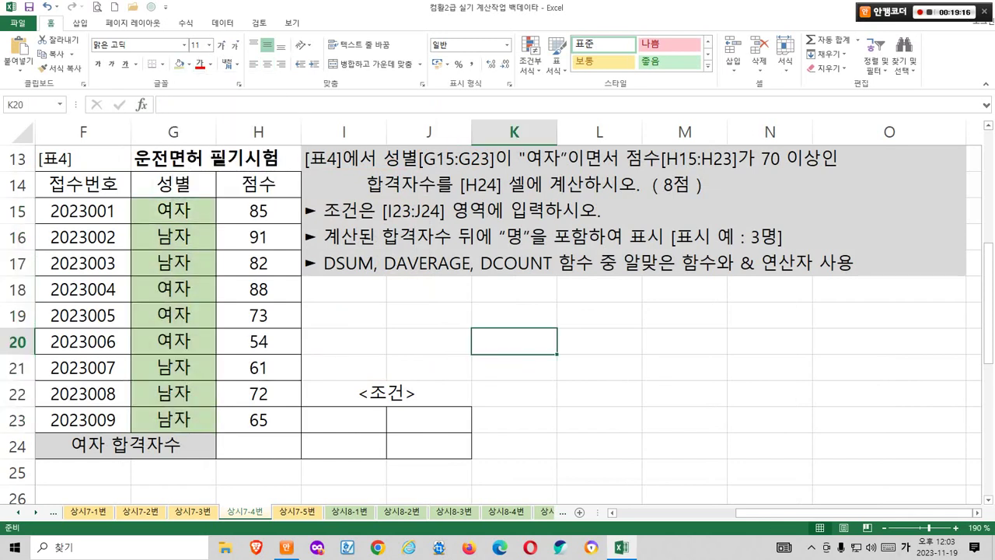
Highlight the 여자 cells G15, G18, G19 and G20 with a yellow fill
click(172, 211)
ctrl+click(173, 290)
ctrl+click(173, 315)
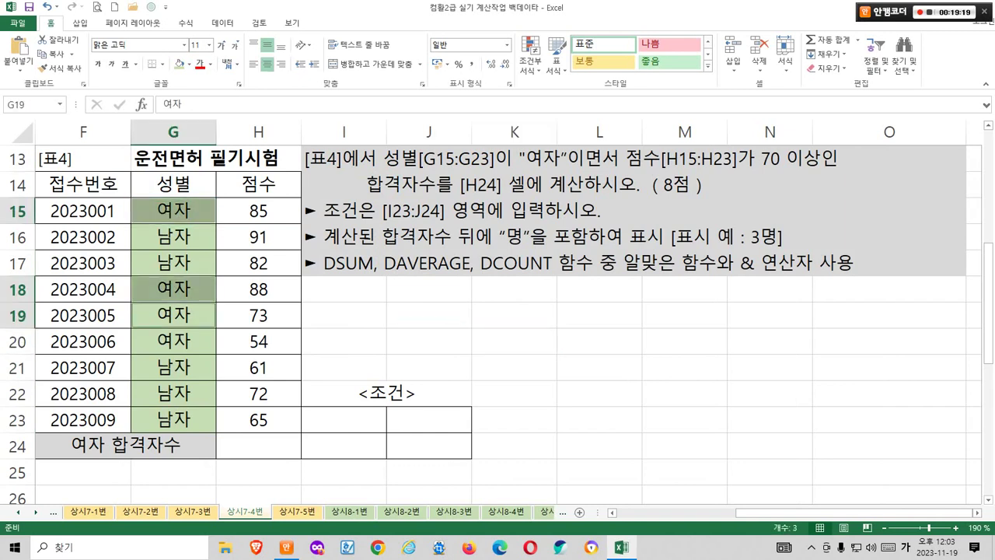
ctrl+click(172, 341)
click(188, 63)
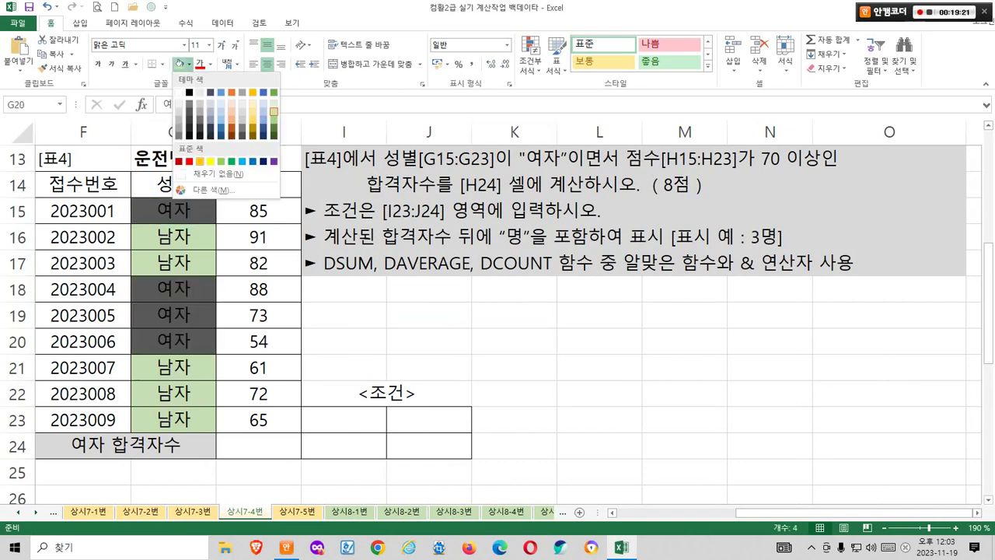
click(204, 162)
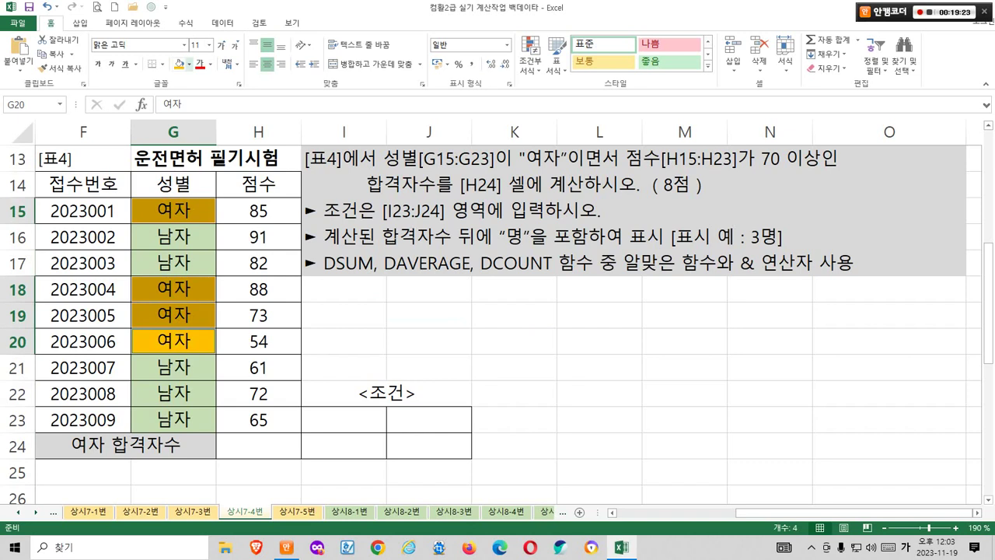
click(189, 64)
click(211, 161)
click(514, 315)
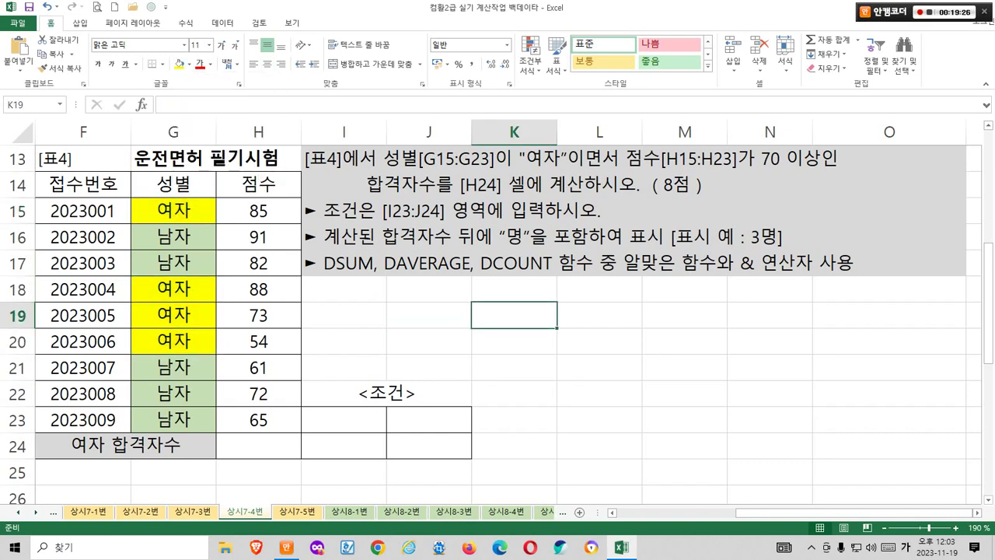
Fill the 여자 scores of 70 or more in H15, H18 and H19 with yellow, following the score condition
mouse_move(610, 172)
mouse_down()
mouse_move(567, 168)
mouse_move(597, 171)
mouse_up()
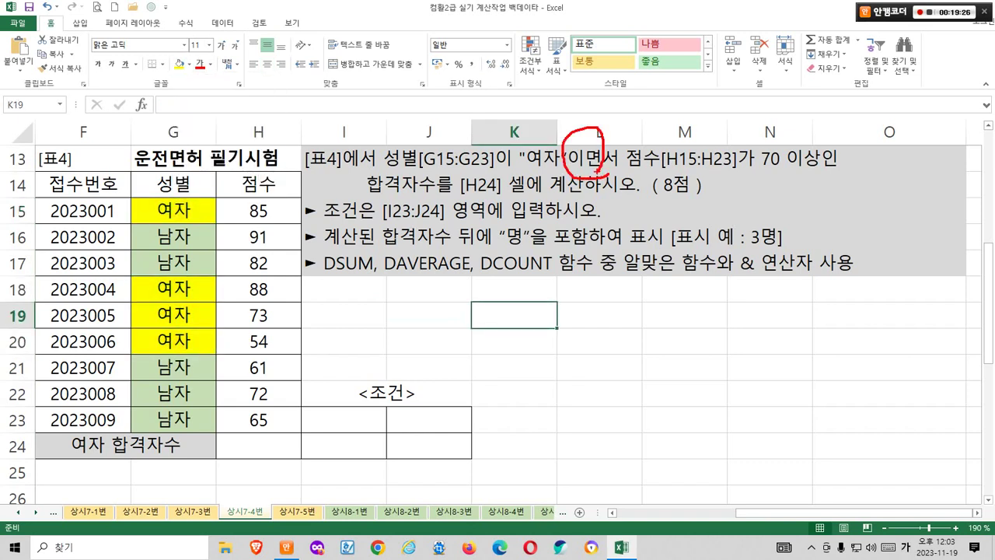
drag(632, 170, 820, 168)
drag(376, 197, 500, 197)
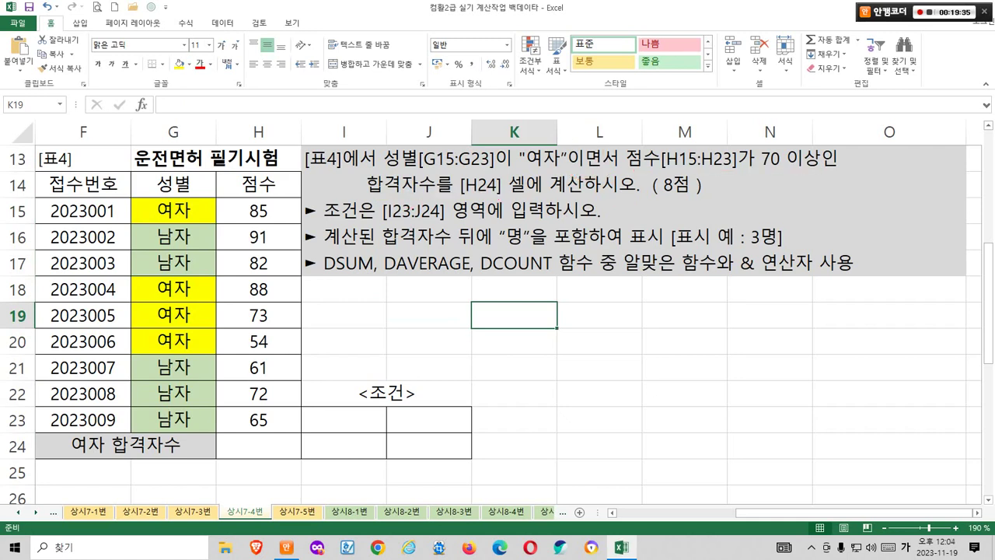
click(258, 211)
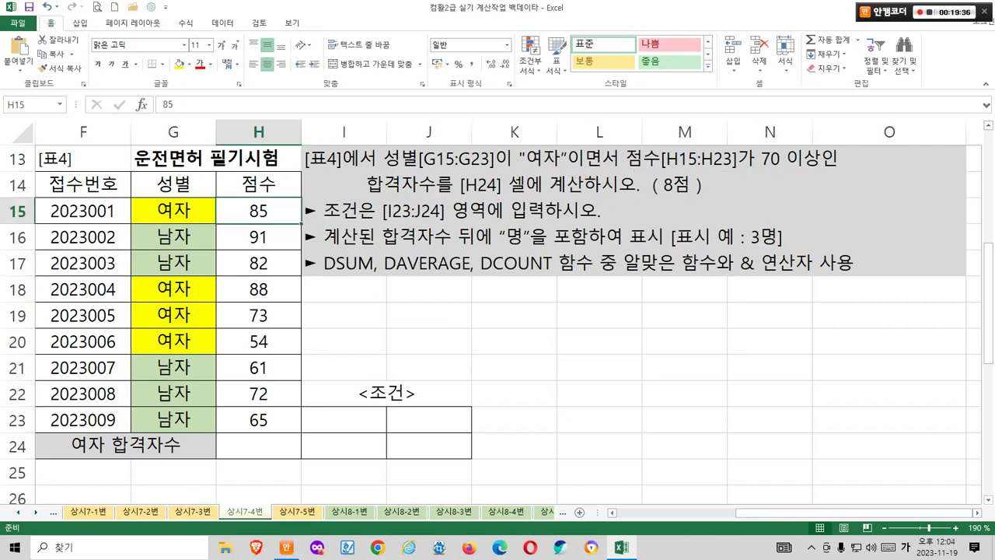
ctrl+click(258, 289)
ctrl+click(258, 315)
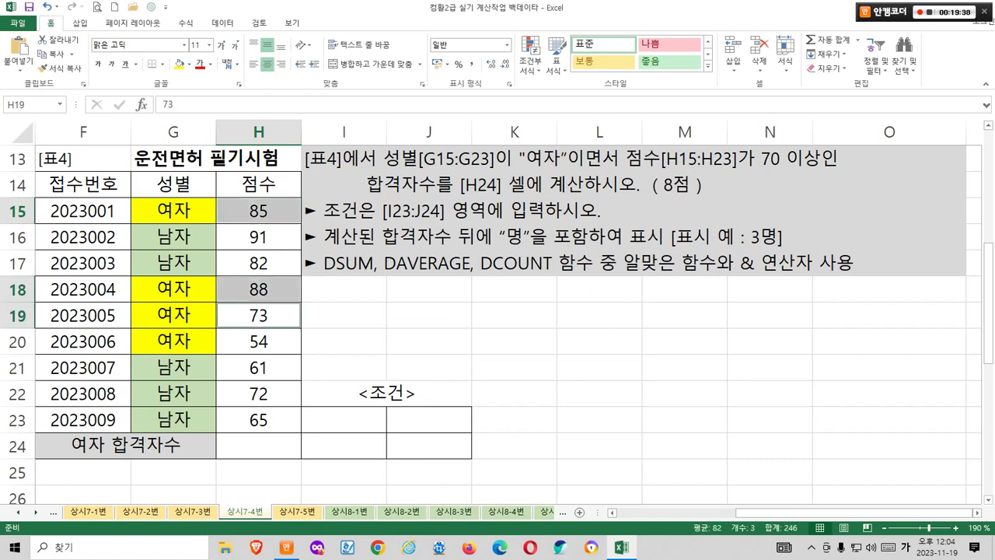
click(179, 63)
click(258, 341)
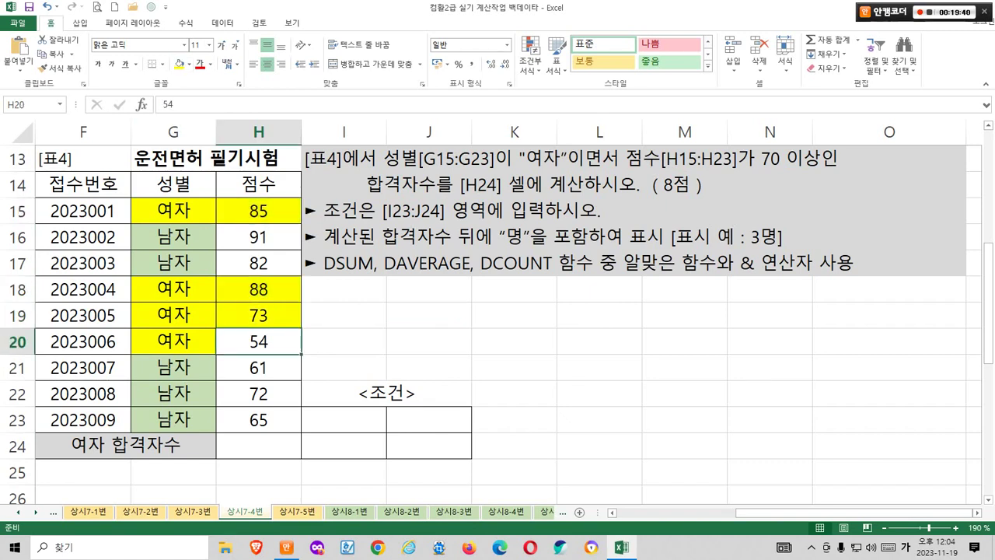
Check the 여자 row with a score below 70 and the instruction to enter the conditions in I23:J24
drag(82, 341, 258, 341)
click(258, 341)
drag(325, 222, 599, 222)
mouse_move(433, 489)
mouse_down()
mouse_move(347, 476)
mouse_move(451, 460)
mouse_up()
click(343, 341)
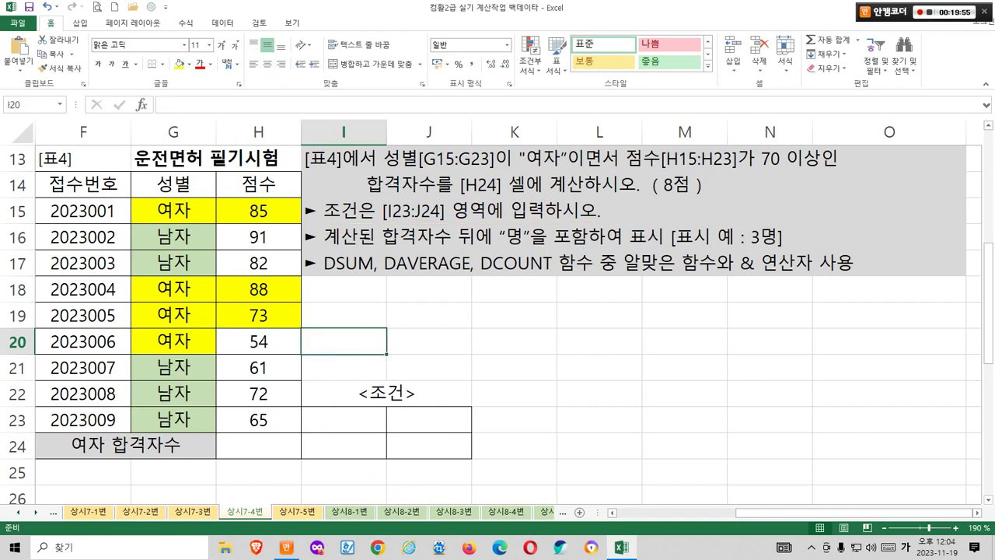
Copy the 성별 and 점수 headers from G14 and H14 into I23 and J23 of the condition area
click(174, 185)
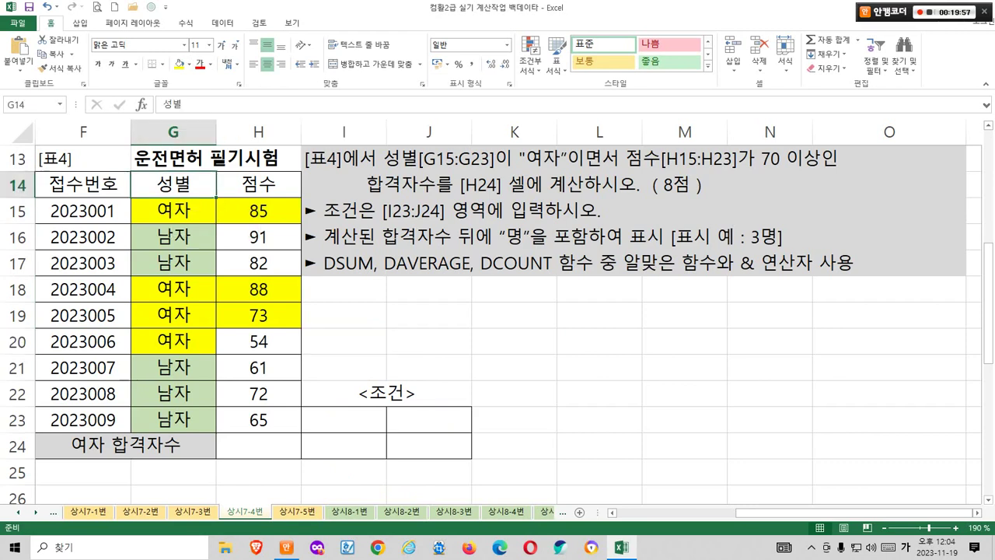
key(ctrl+c)
click(344, 420)
key(ctrl+v)
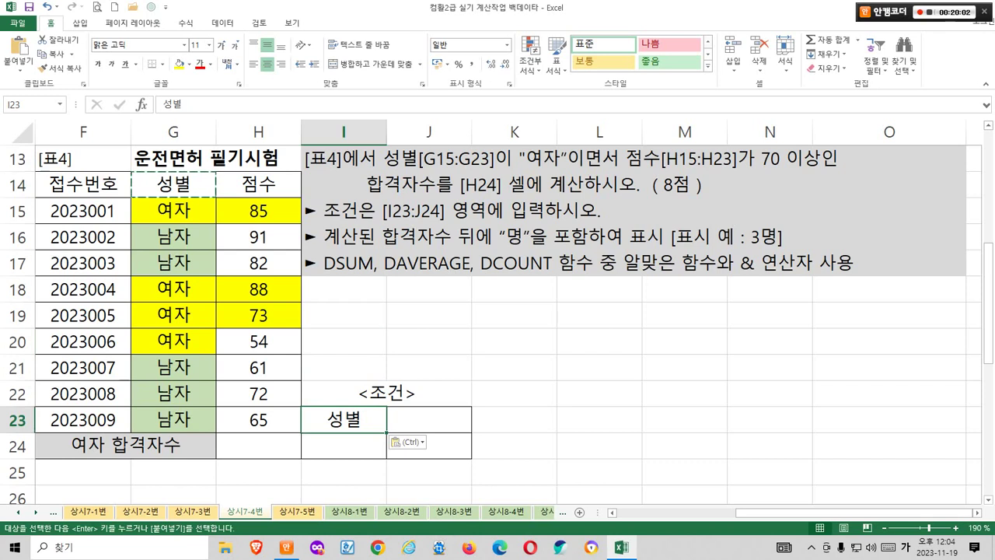
click(258, 184)
key(ctrl+c)
click(428, 418)
key(ctrl+v)
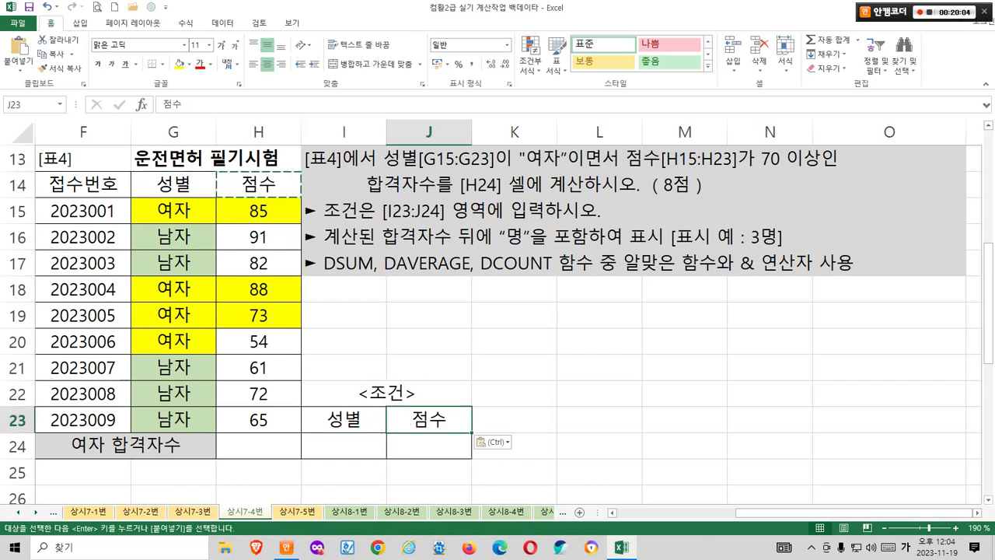
Copy 여자 from G15 into I24 as the gender condition
click(344, 445)
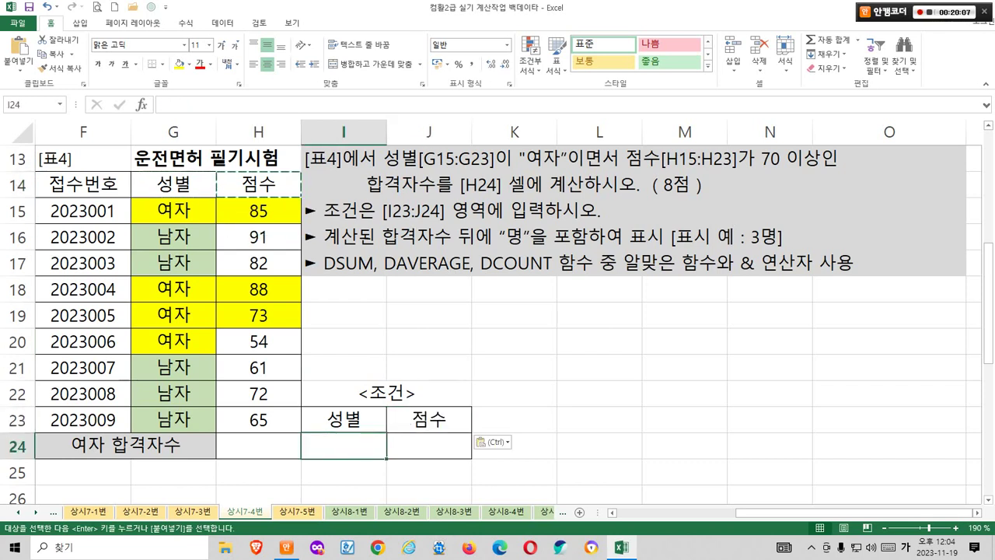
click(173, 210)
key(ctrl+c)
click(344, 446)
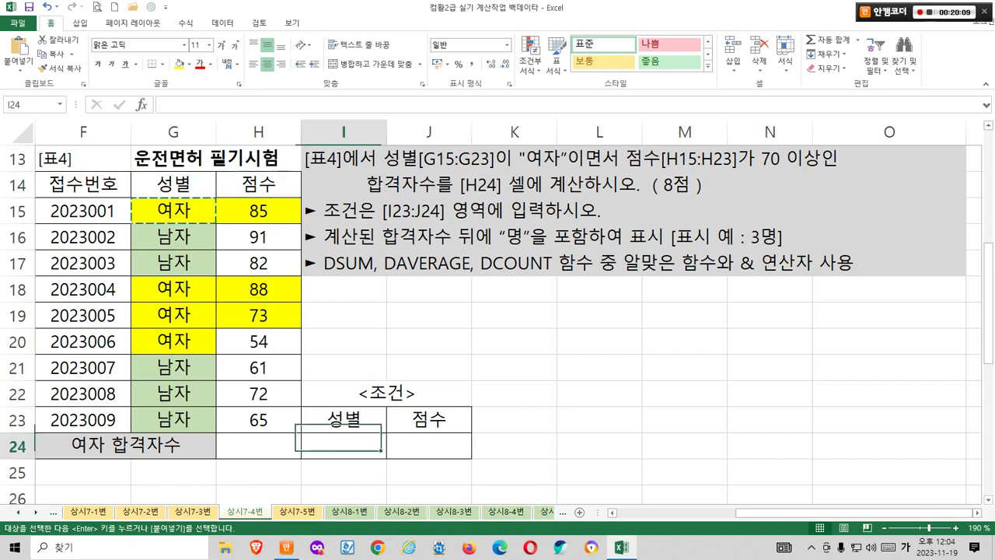
key(ctrl+v)
Enter the score condition >=70 in J24, on the same row as 여자
click(428, 445)
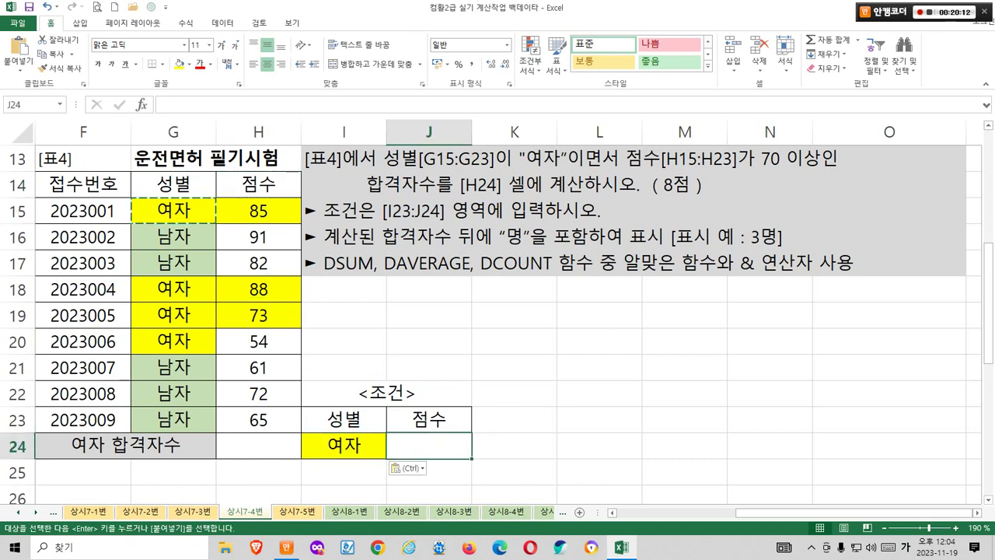
drag(565, 145, 636, 179)
drag(363, 466, 359, 425)
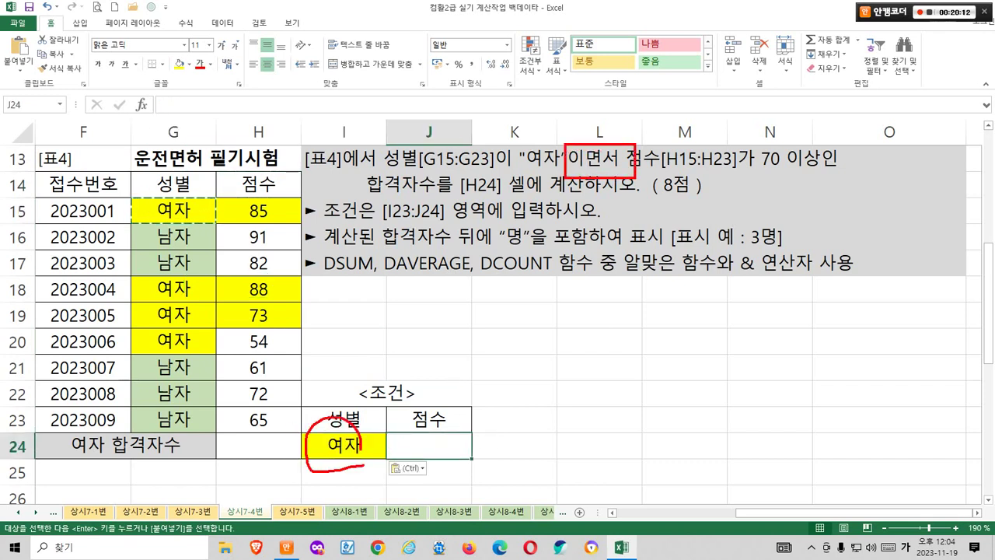
drag(457, 420, 459, 444)
drag(362, 445, 421, 455)
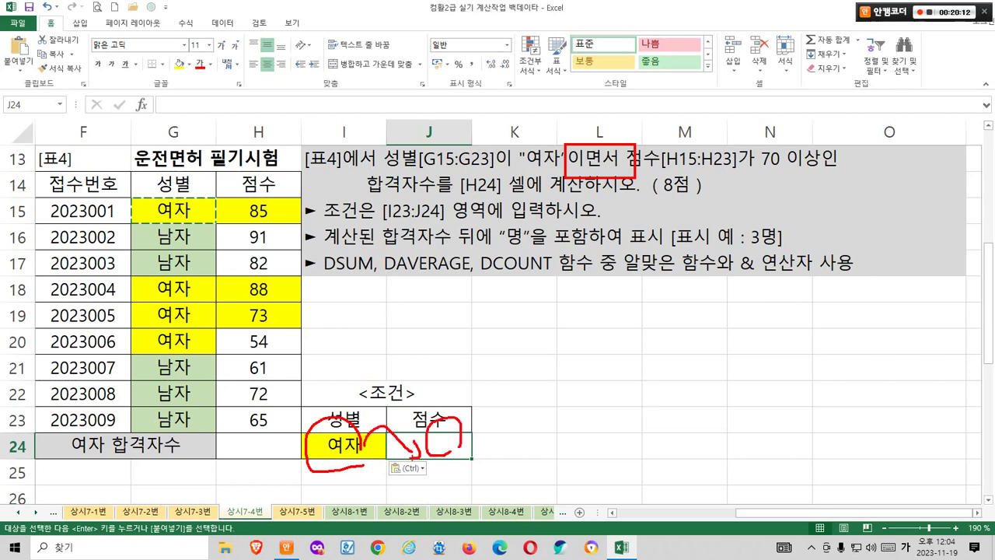
key(Escape)
text(>\)
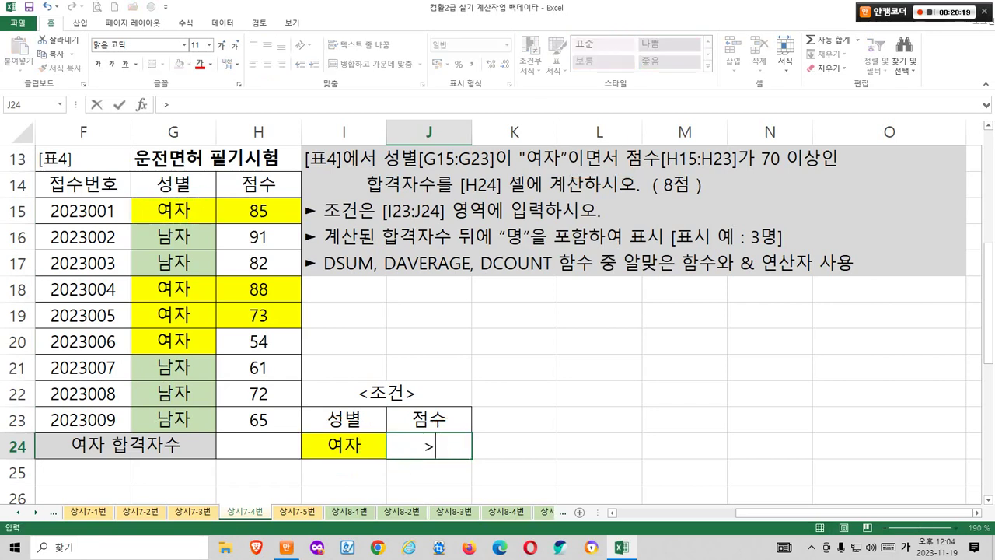
key(BackSpace)
text(=70)
key(Return)
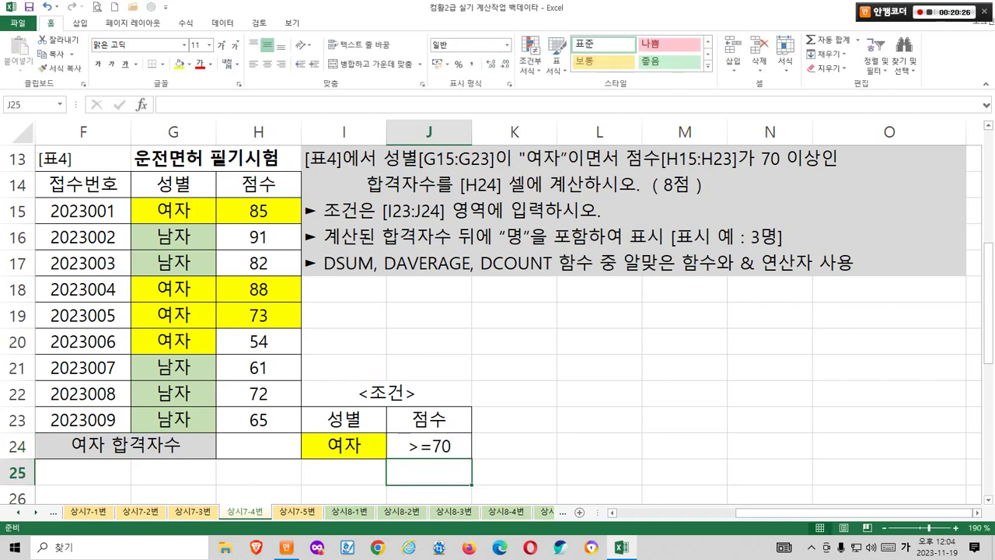
Review the instruction to append "명" to the count and check the qualifying scores in H15, H18 and H19
drag(326, 246, 519, 242)
drag(656, 244, 660, 243)
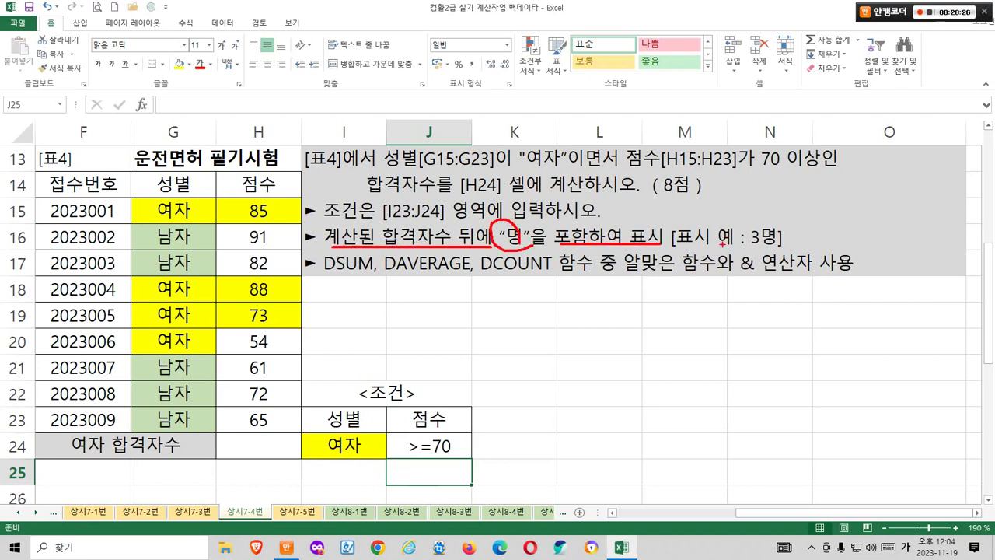
mouse_move(767, 242)
mouse_down()
mouse_move(751, 248)
mouse_move(785, 251)
mouse_up()
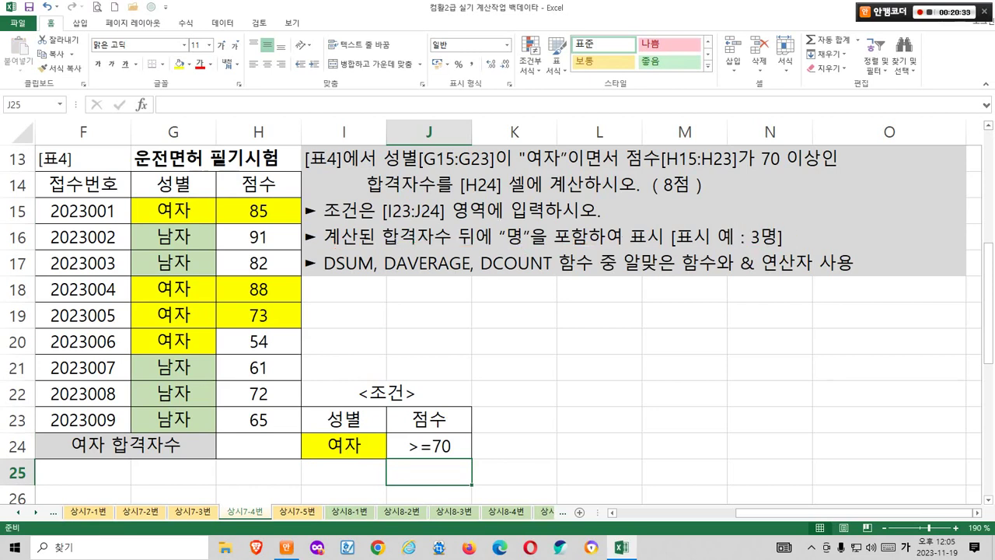
click(258, 211)
click(258, 289)
click(258, 315)
click(344, 342)
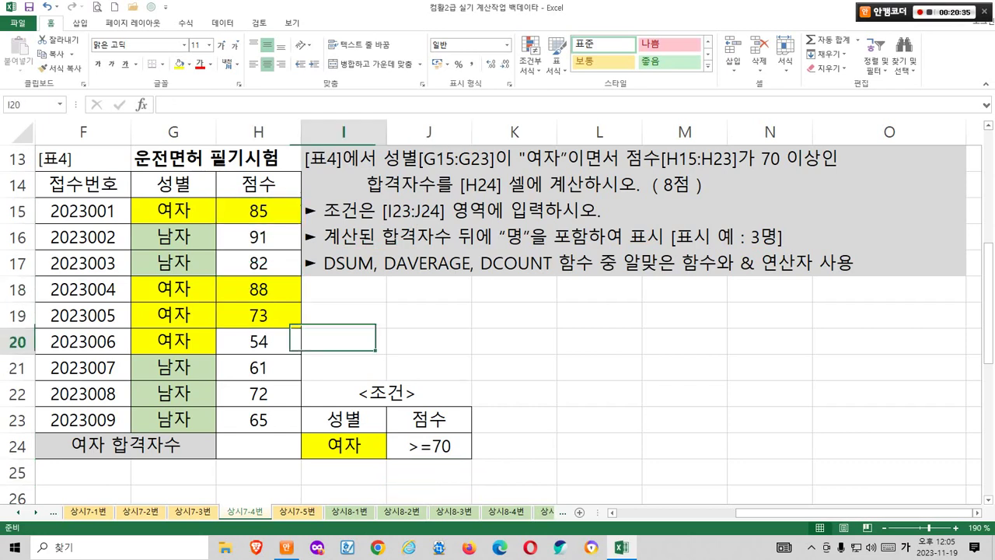
Enter 3명 in I20 as the expected answer in the required display format
text(3ㅁㅕㅇ)
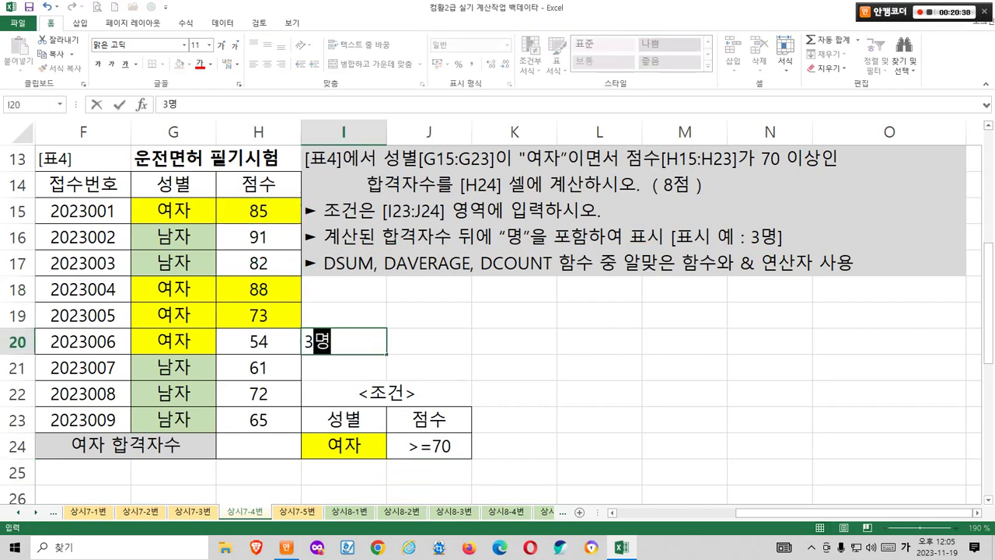
key(Return)
key(Up)
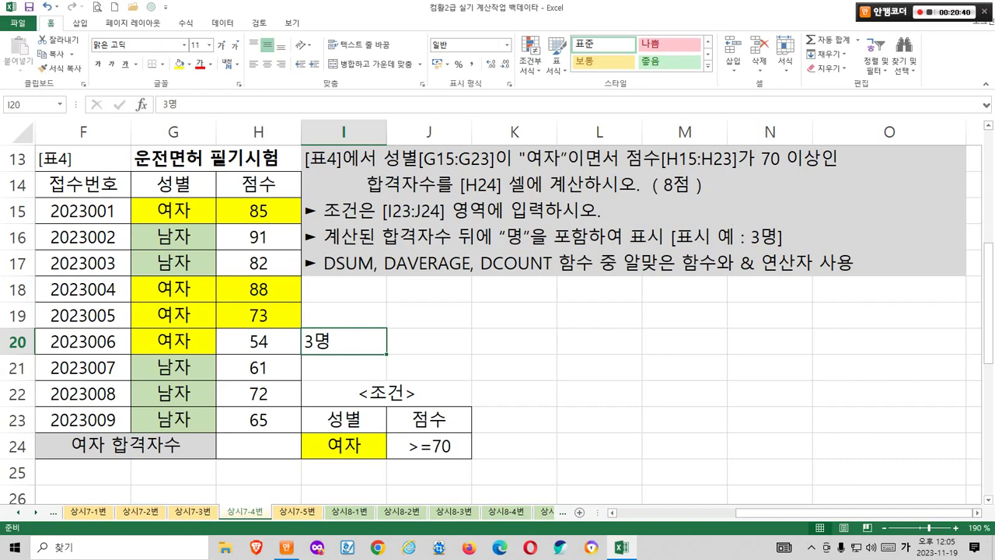
Move the 3명 entry from I20 to H25, directly below the answer cell
key(ctrl+c)
click(258, 472)
key(ctrl+c)
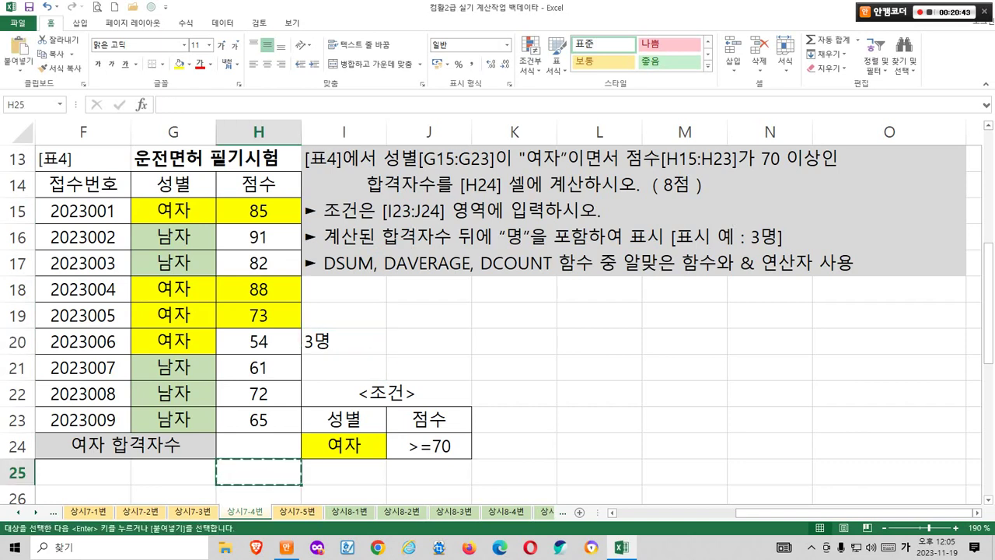
key(ctrl+v)
key(Escape)
click(344, 341)
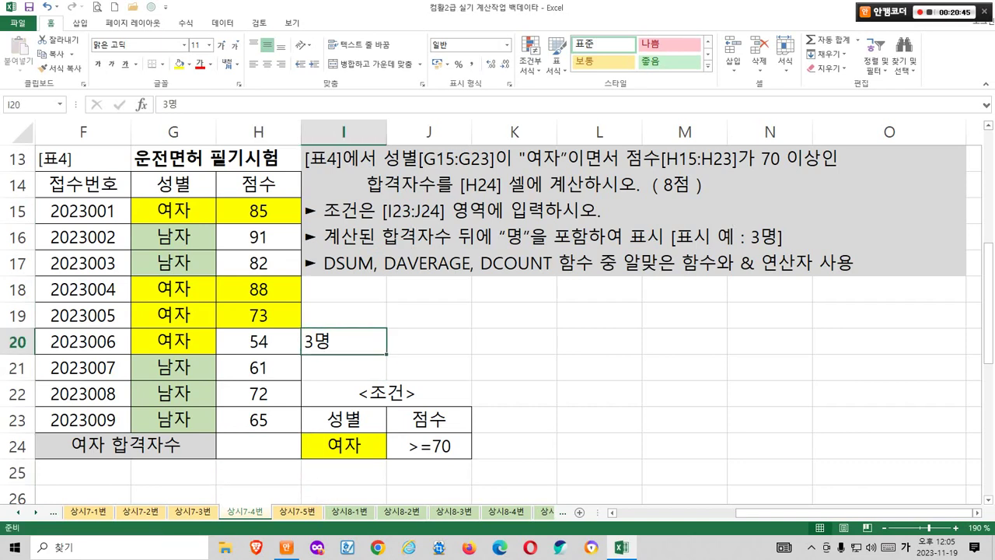
key(ctrl+c)
click(258, 472)
key(ctrl+v)
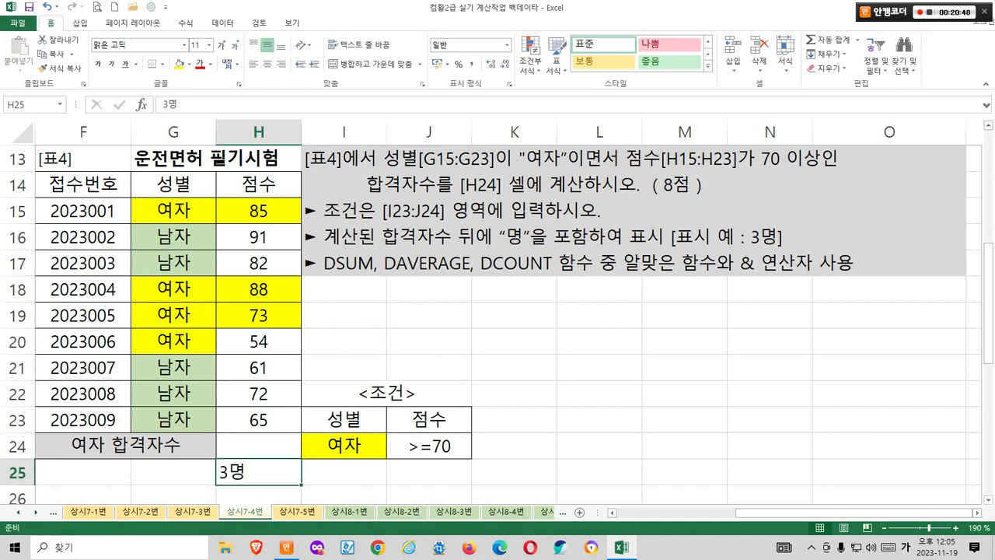
Review the instruction's DSUM, DAVERAGE and DCOUNT options and the & operator to decide which function suits a pass count
key(ctrl+2)
mouse_move(369, 281)
mouse_down()
mouse_move(336, 289)
mouse_move(368, 289)
mouse_up()
mouse_move(441, 281)
mouse_down()
mouse_move(401, 275)
mouse_move(452, 287)
mouse_up()
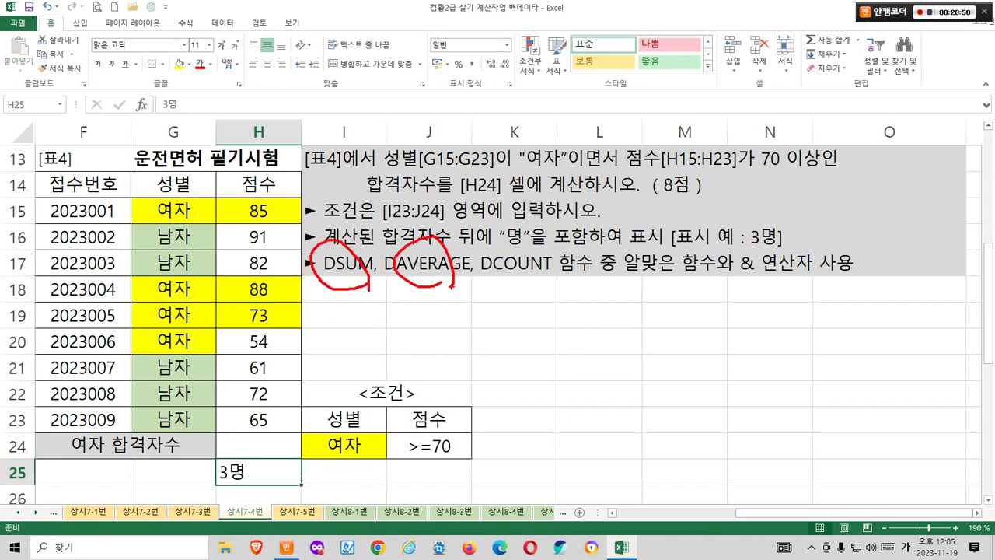
mouse_move(536, 280)
mouse_down()
mouse_move(480, 262)
mouse_move(540, 279)
mouse_move(726, 268)
mouse_move(752, 277)
mouse_up()
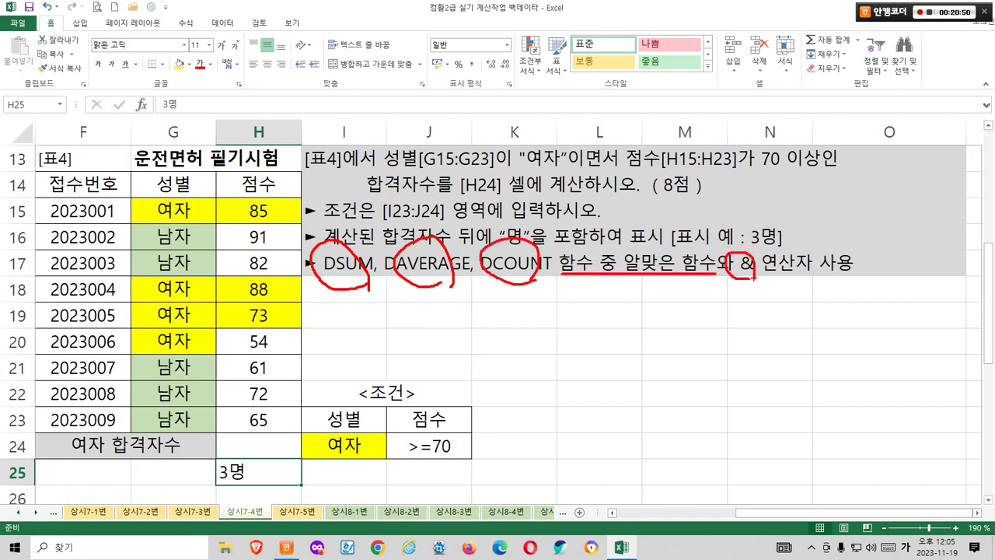
drag(334, 226, 356, 182)
mouse_move(417, 227)
mouse_down()
mouse_move(443, 204)
mouse_move(517, 208)
mouse_up()
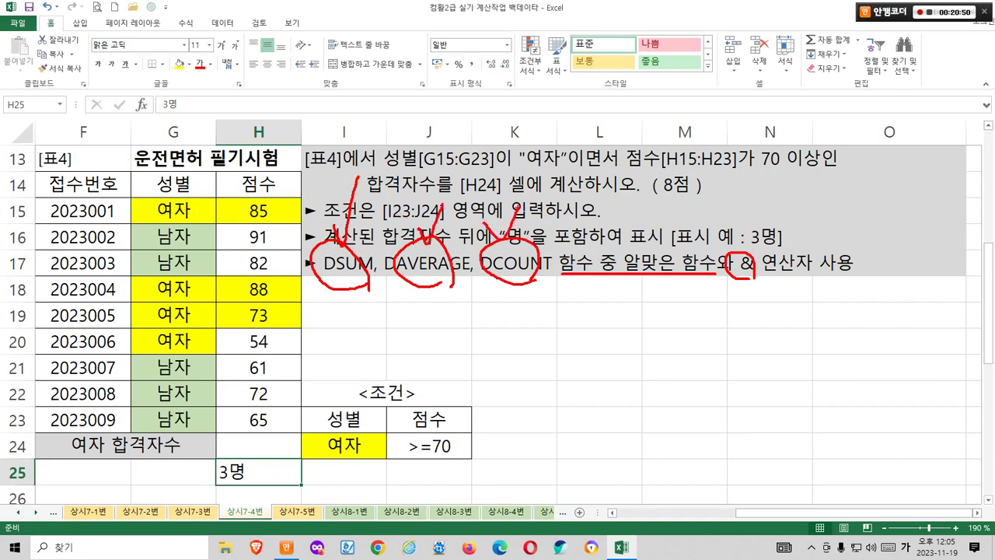
mouse_move(550, 305)
mouse_down()
mouse_move(466, 250)
mouse_move(497, 299)
mouse_move(556, 288)
mouse_move(567, 233)
mouse_up()
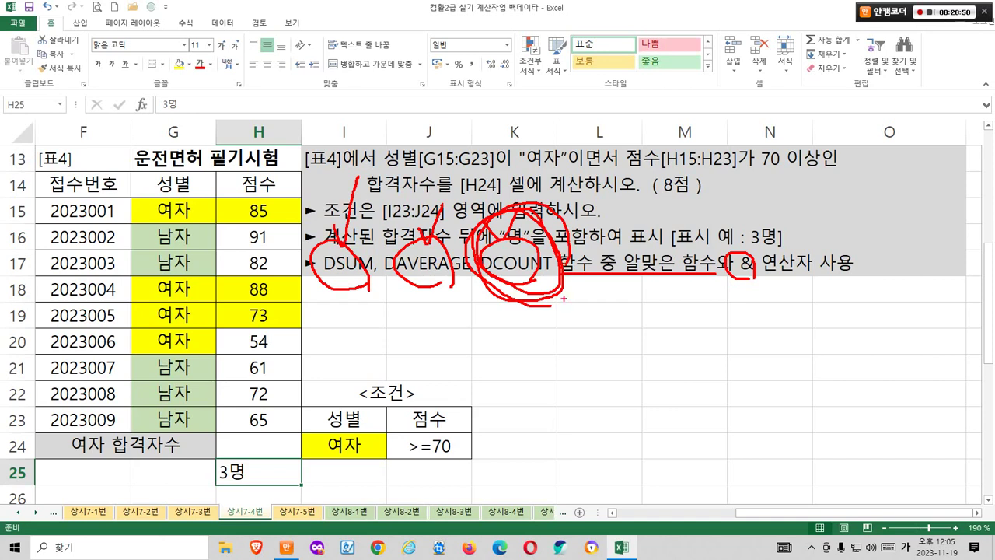
drag(485, 210, 513, 188)
drag(336, 253, 408, 224)
mouse_move(491, 244)
mouse_down()
mouse_move(497, 252)
mouse_move(522, 215)
mouse_up()
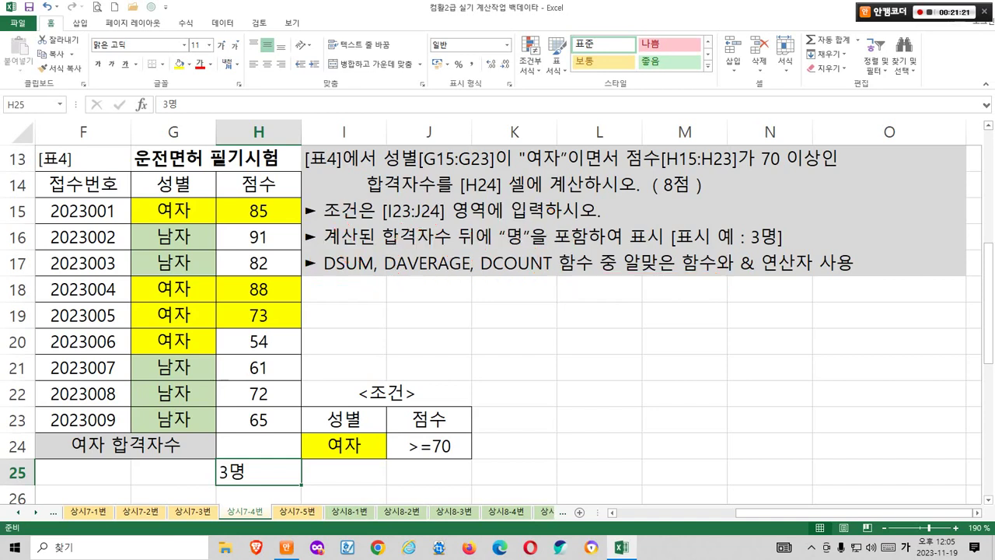
Start a function in answer cell H24 and choose DCOUNT from the list of all functions
click(258, 446)
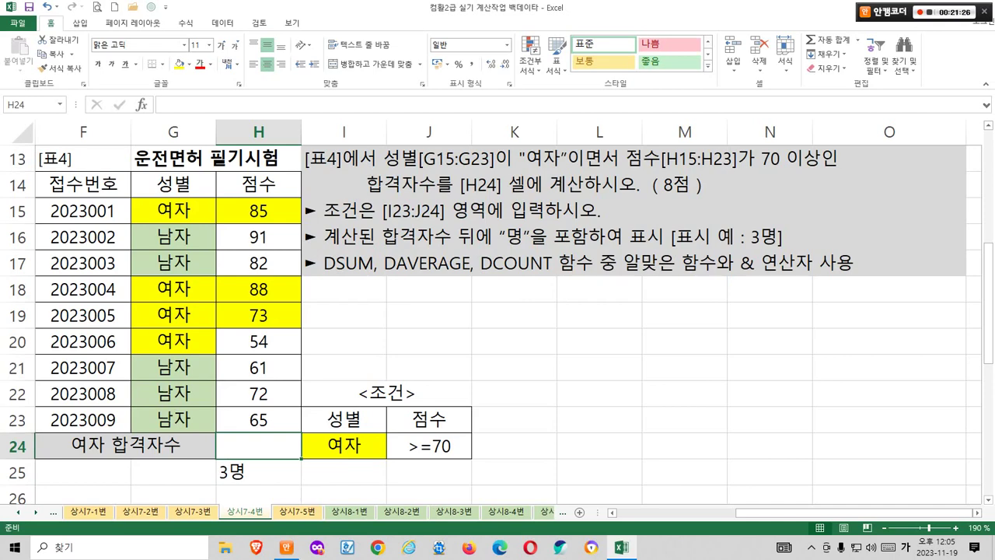
key(shift+F3)
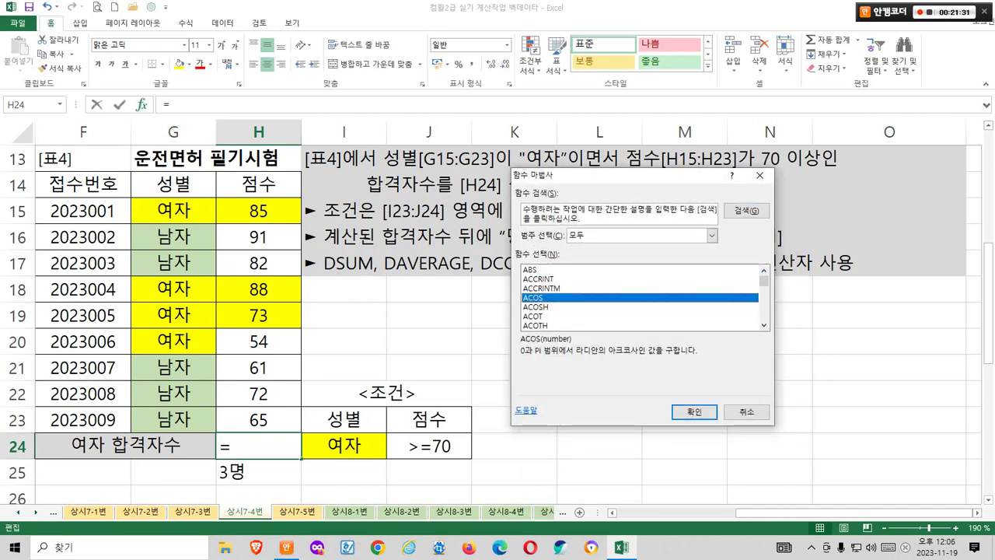
key(d)
scroll(639, 297, down, 4)
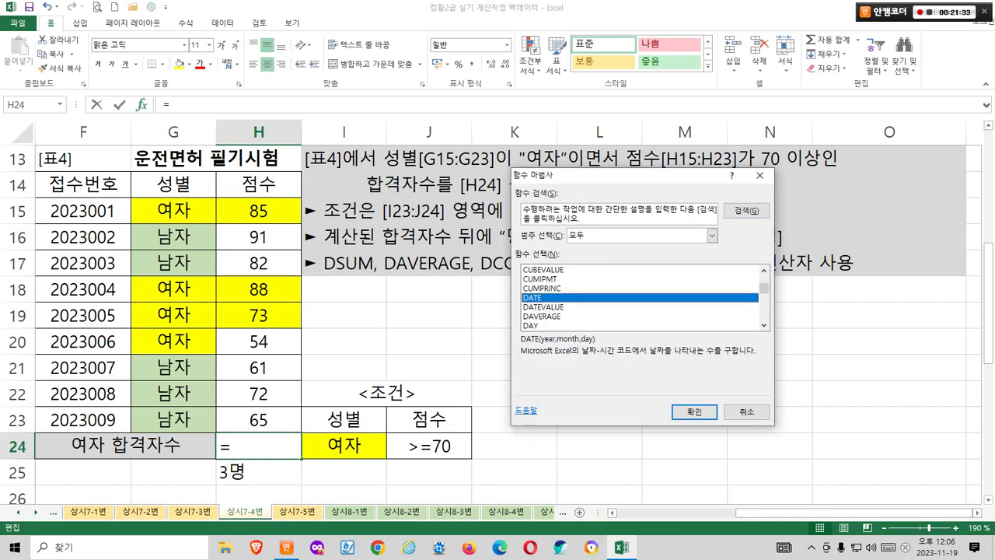
key(c)
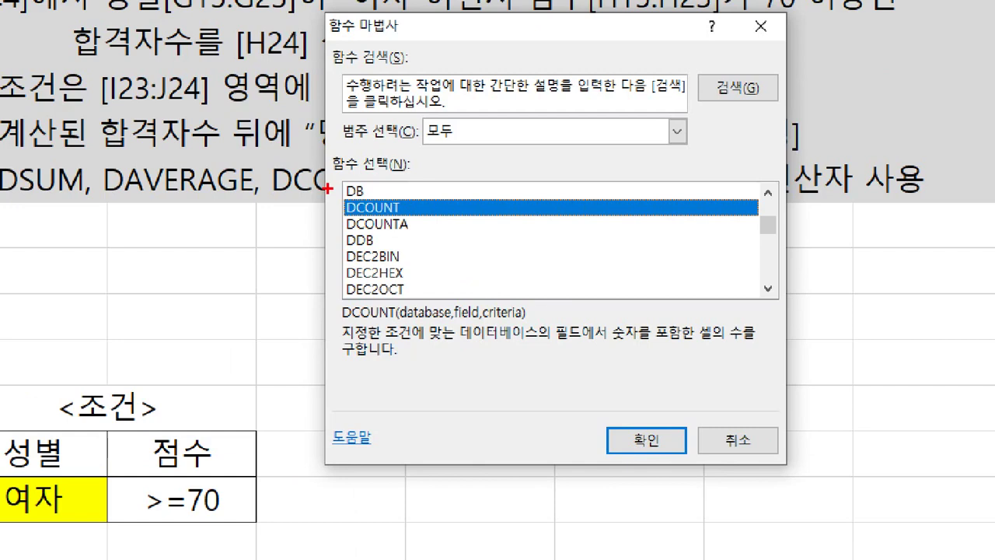
Read the DCOUNT description for how the conditions, database field and counted numeric cells relate
drag(328, 188, 429, 219)
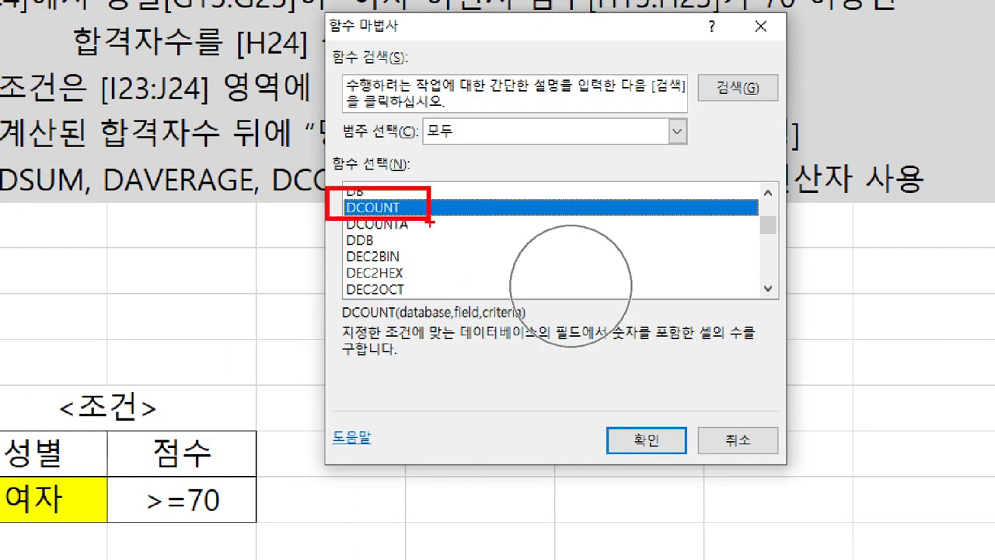
mouse_move(321, 209)
mouse_down()
mouse_move(314, 327)
mouse_move(424, 343)
mouse_up()
drag(457, 311, 542, 351)
drag(487, 295, 516, 281)
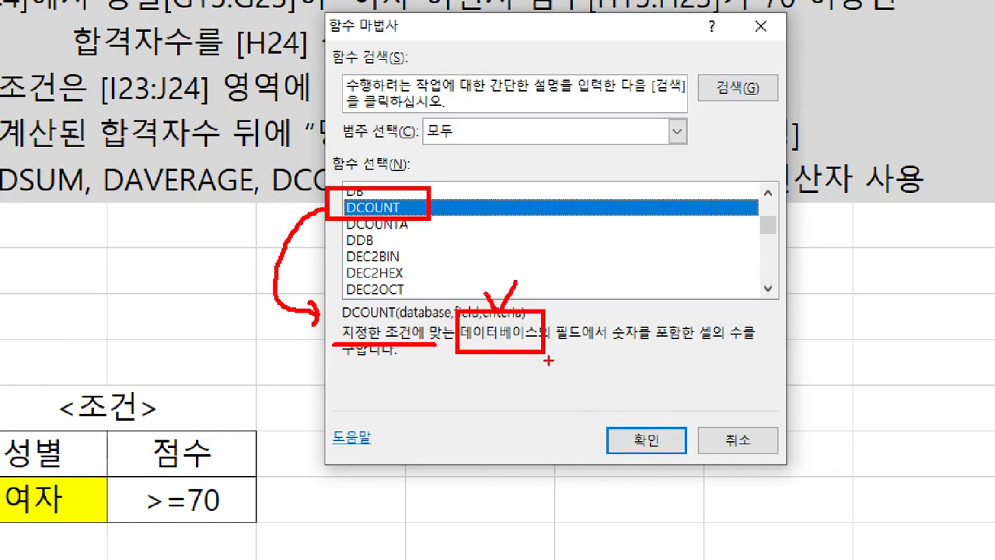
mouse_move(557, 347)
mouse_down()
mouse_move(683, 345)
mouse_move(690, 335)
mouse_move(754, 346)
mouse_up()
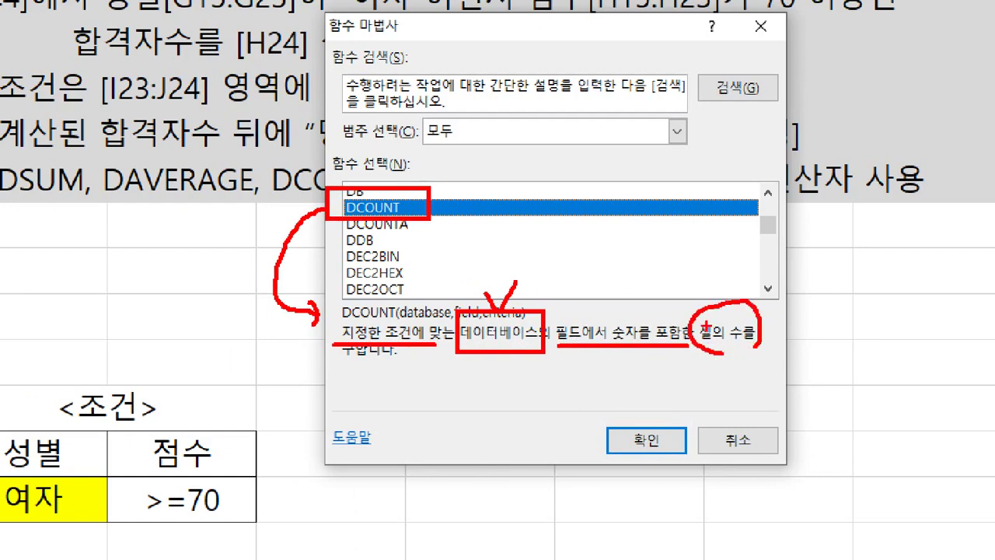
mouse_move(510, 307)
mouse_down()
mouse_move(463, 245)
mouse_move(436, 294)
mouse_move(470, 297)
mouse_up()
mouse_move(413, 340)
mouse_down()
mouse_move(451, 411)
mouse_move(681, 408)
mouse_move(707, 356)
mouse_move(763, 379)
mouse_up()
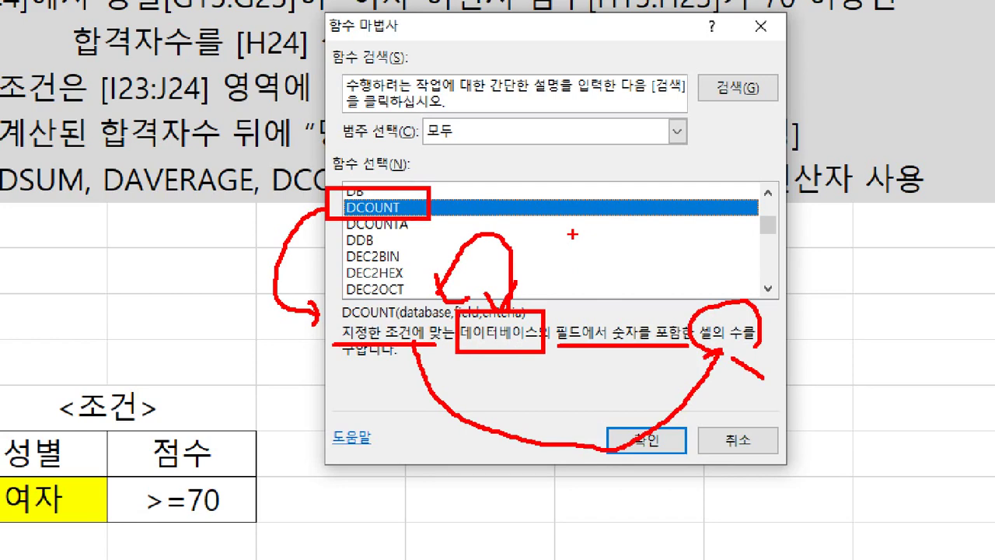
key(Escape)
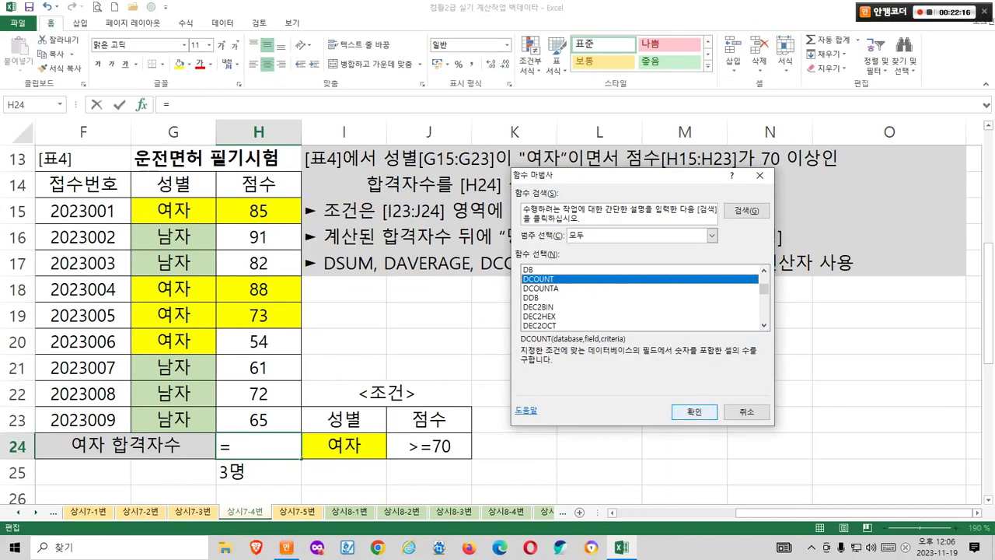
Open the arguments of DCOUNT and read what cell range the Database argument expects
key(Return)
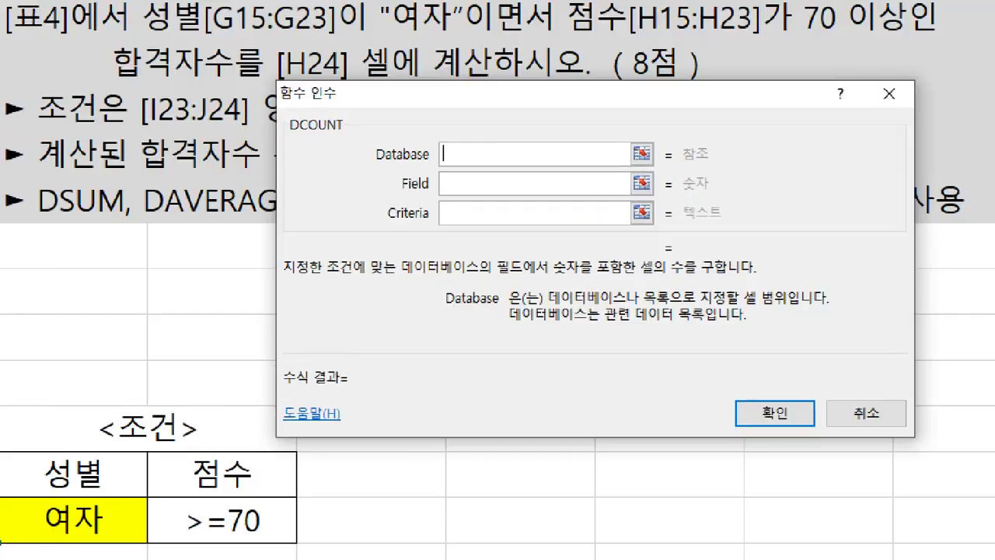
mouse_move(617, 321)
mouse_down()
mouse_move(650, 320)
mouse_move(670, 304)
mouse_move(727, 305)
mouse_move(756, 289)
mouse_move(799, 312)
mouse_up()
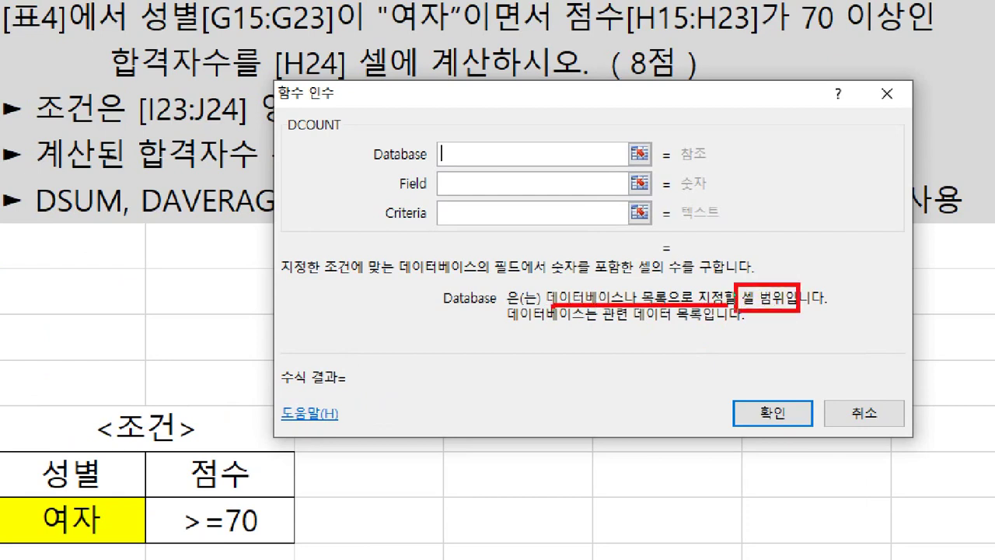
drag(815, 213, 782, 281)
mouse_move(863, 126)
mouse_down()
mouse_move(917, 341)
mouse_move(918, 129)
mouse_up()
mouse_move(614, 311)
mouse_down()
mouse_move(571, 265)
mouse_move(622, 313)
mouse_move(638, 243)
mouse_move(732, 280)
mouse_up()
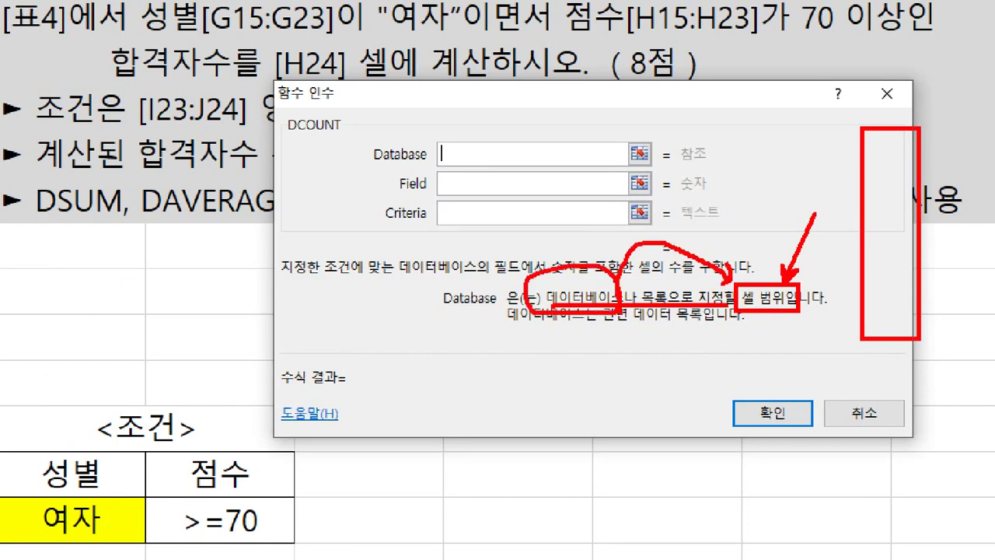
drag(544, 249, 580, 230)
mouse_move(589, 301)
mouse_down()
mouse_move(690, 413)
mouse_move(770, 306)
mouse_up()
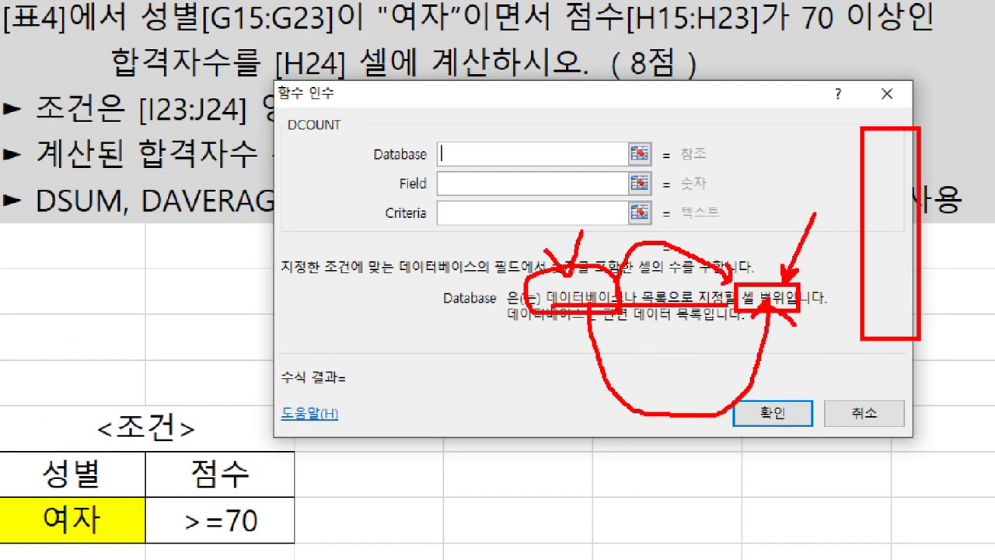
key(Escape)
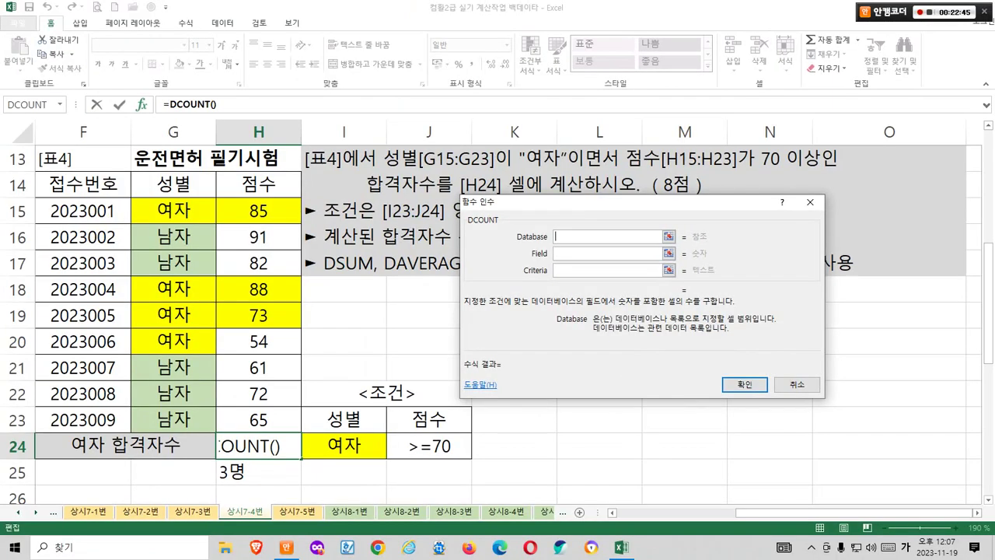
Set DCOUNT's Database argument to F14:H23, including the header row but not the 여자 합격자수 row
mouse_move(31, 166)
mouse_down()
mouse_move(189, 208)
mouse_move(299, 354)
mouse_move(300, 429)
mouse_up()
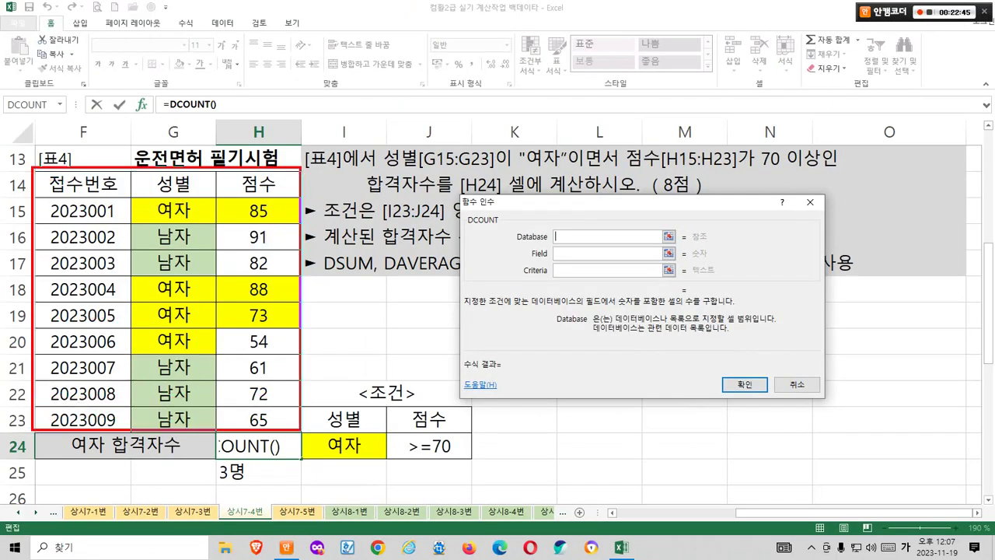
drag(183, 451, 151, 461)
mouse_move(155, 448)
mouse_down()
mouse_move(185, 477)
mouse_move(110, 468)
mouse_up()
drag(146, 464, 153, 476)
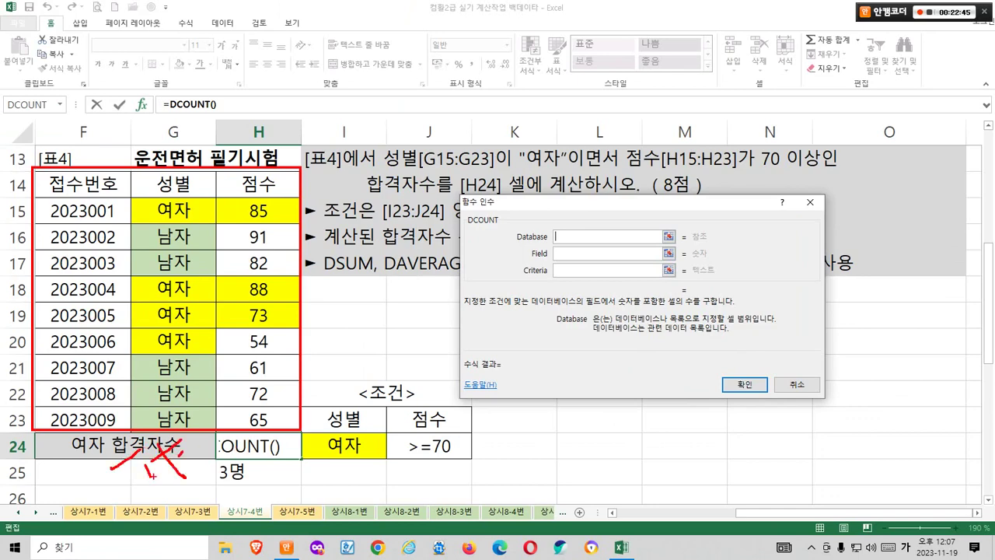
key(Escape)
mouse_move(77, 185)
mouse_down()
mouse_move(295, 194)
mouse_move(297, 424)
mouse_up()
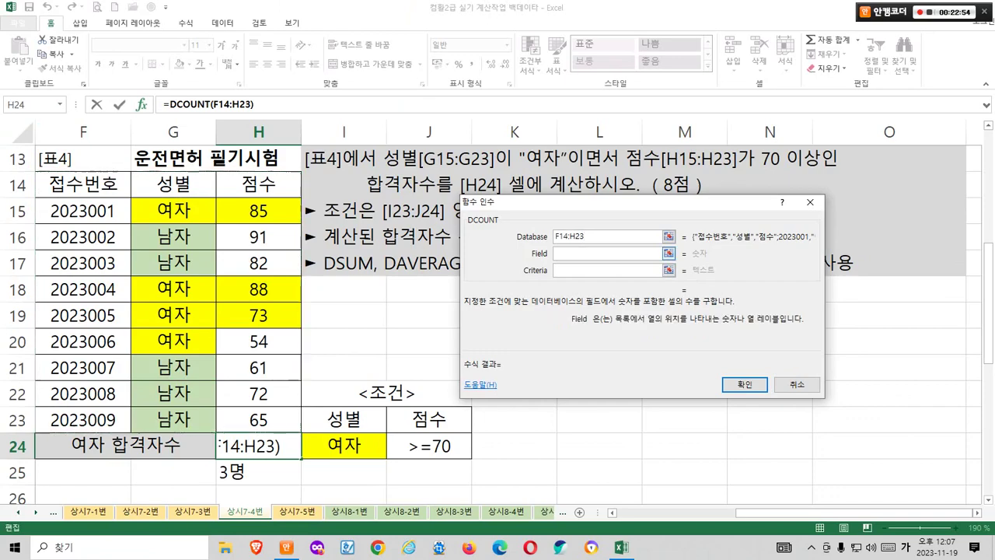
Go to the Field argument and read its description of column position numbers and column labels
click(607, 253)
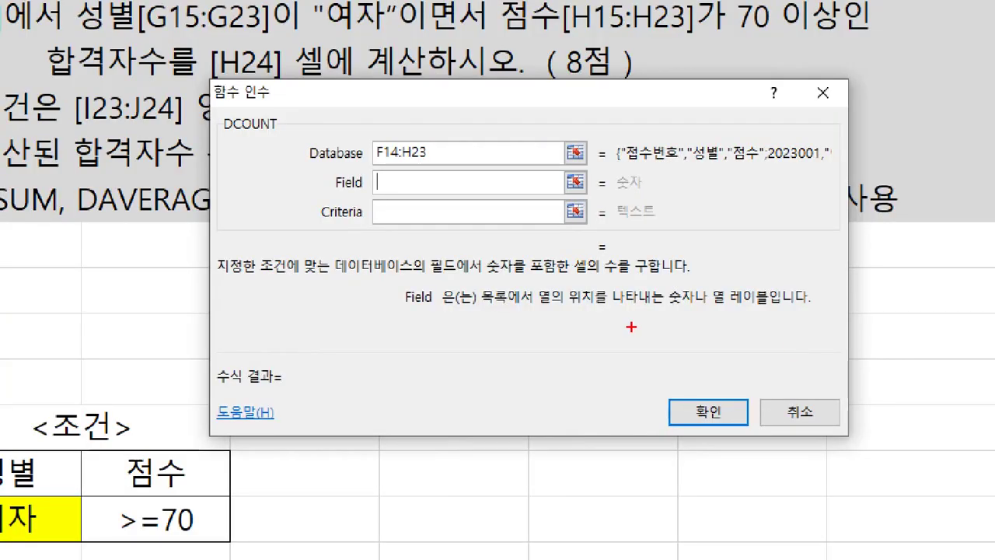
drag(618, 325, 699, 325)
mouse_move(627, 309)
mouse_down()
mouse_move(692, 312)
mouse_move(674, 281)
mouse_move(694, 309)
mouse_up()
mouse_move(767, 313)
mouse_down()
mouse_move(721, 289)
mouse_move(772, 318)
mouse_up()
mouse_move(641, 191)
mouse_down()
mouse_move(600, 180)
mouse_move(643, 210)
mouse_up()
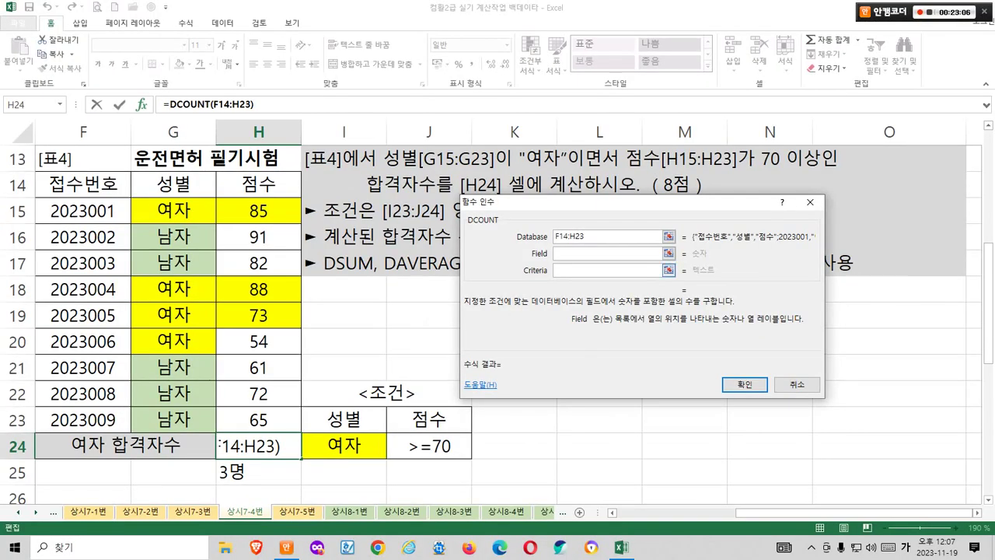
Number the database columns 접수번호, 성별 and 점수 by position for the Field argument
mouse_move(438, 169)
mouse_down()
mouse_move(446, 185)
mouse_move(462, 142)
mouse_up()
drag(68, 154, 87, 190)
drag(154, 192, 190, 187)
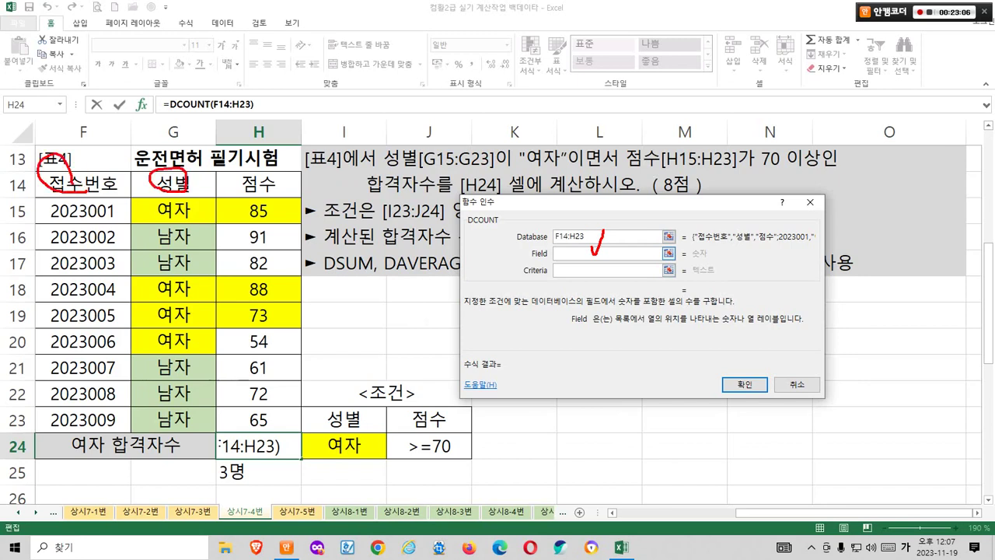
mouse_move(249, 160)
mouse_down()
mouse_move(242, 192)
mouse_move(258, 196)
mouse_up()
drag(99, 217, 66, 263)
drag(161, 228, 197, 249)
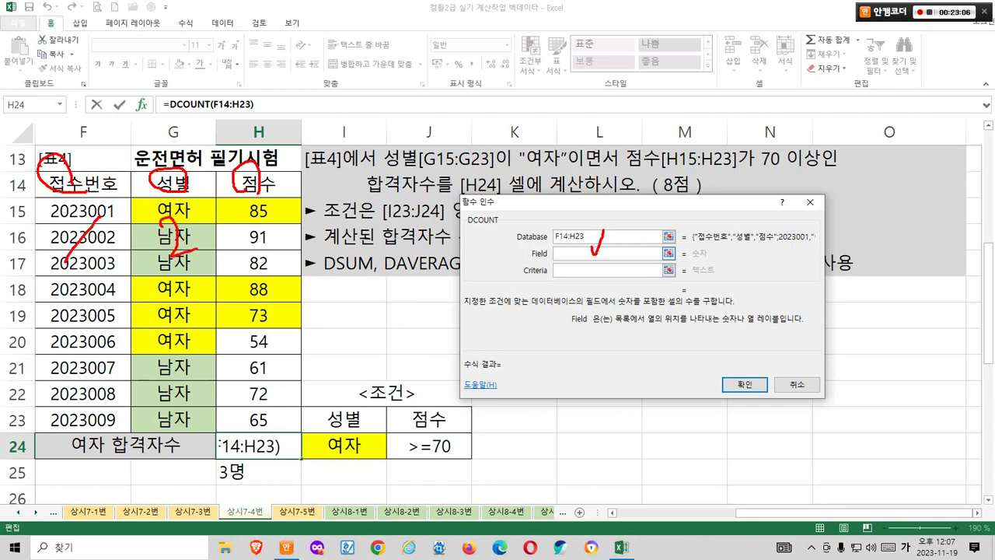
mouse_move(244, 218)
mouse_down()
mouse_move(264, 222)
mouse_move(237, 249)
mouse_up()
Compare the 접수번호, 성별 and 점수 columns to decide which column number suits DCOUNT's Field argument
drag(59, 193, 84, 277)
drag(103, 178, 30, 259)
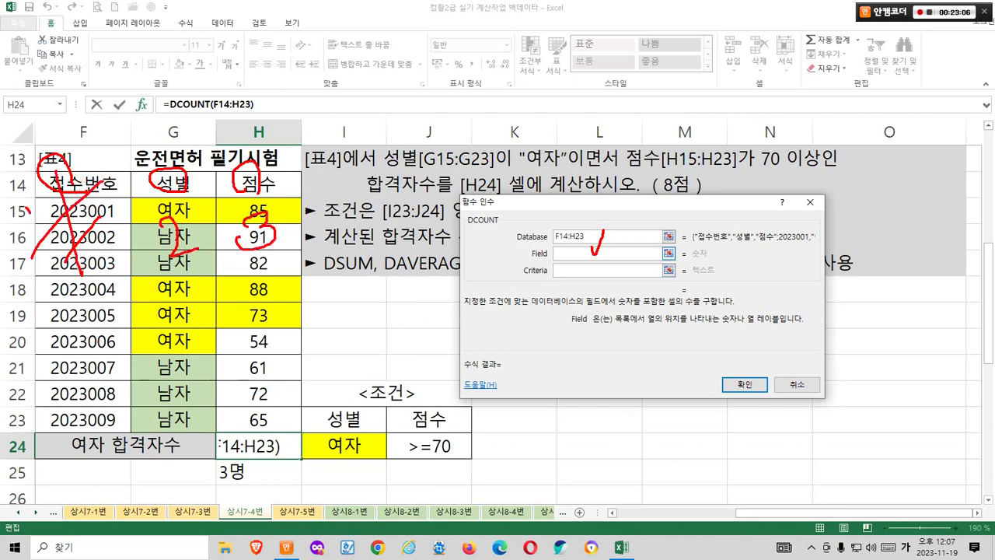
mouse_move(31, 212)
mouse_down()
mouse_move(66, 290)
mouse_move(31, 347)
mouse_up()
drag(35, 290, 77, 353)
drag(156, 276, 176, 276)
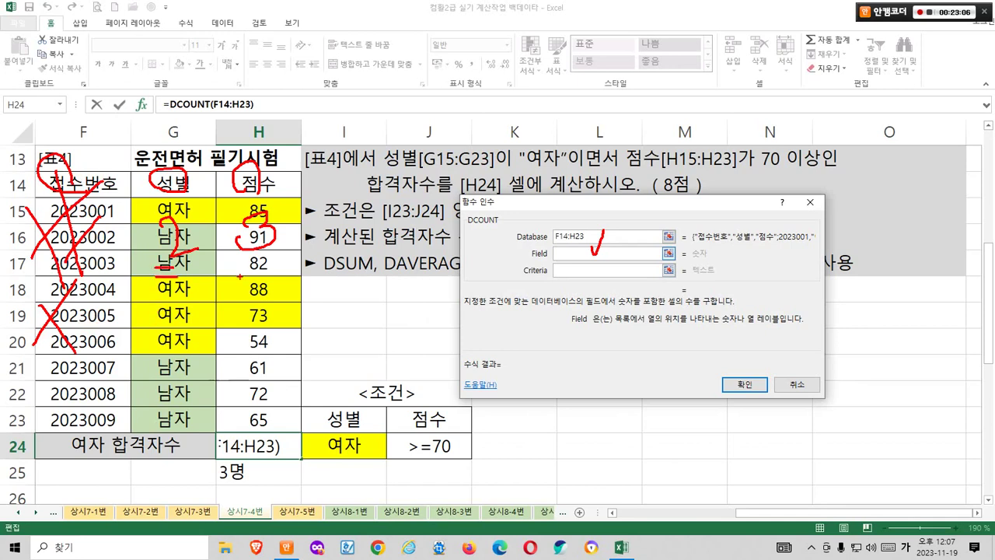
drag(238, 266, 249, 265)
mouse_move(502, 233)
mouse_down()
mouse_move(461, 218)
mouse_move(504, 233)
mouse_up()
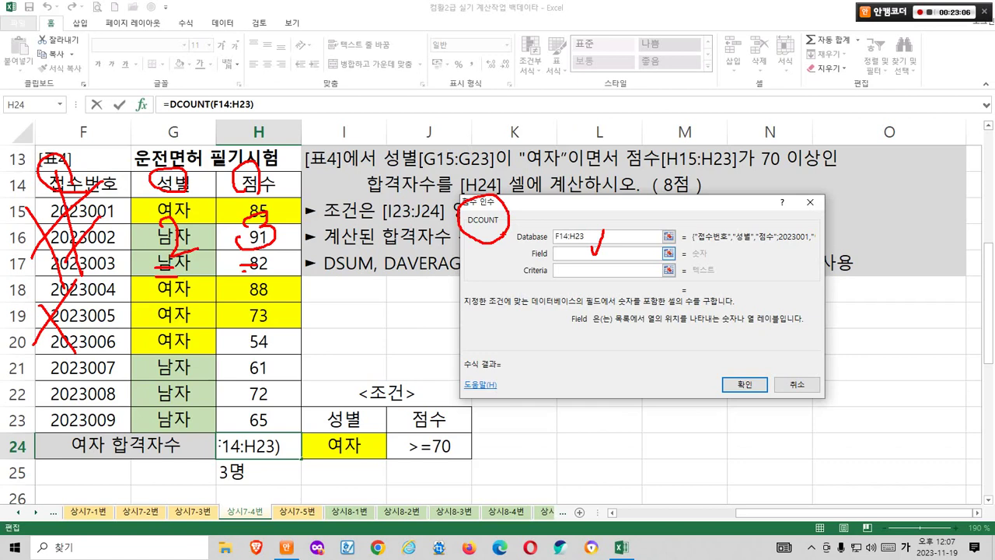
drag(193, 227, 140, 276)
mouse_move(140, 231)
mouse_down()
mouse_move(177, 264)
mouse_move(173, 284)
mouse_up()
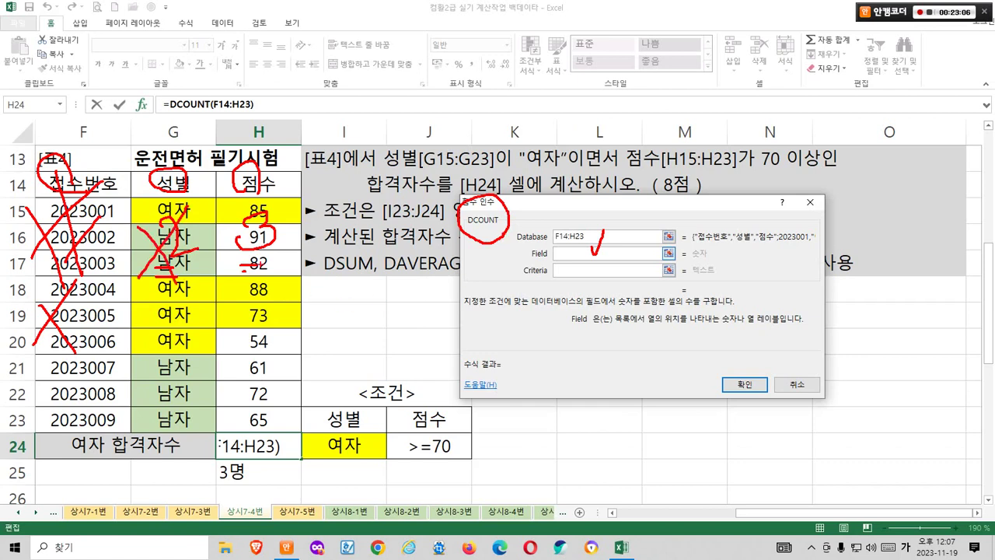
mouse_move(233, 214)
mouse_down()
mouse_move(286, 258)
mouse_move(221, 214)
mouse_up()
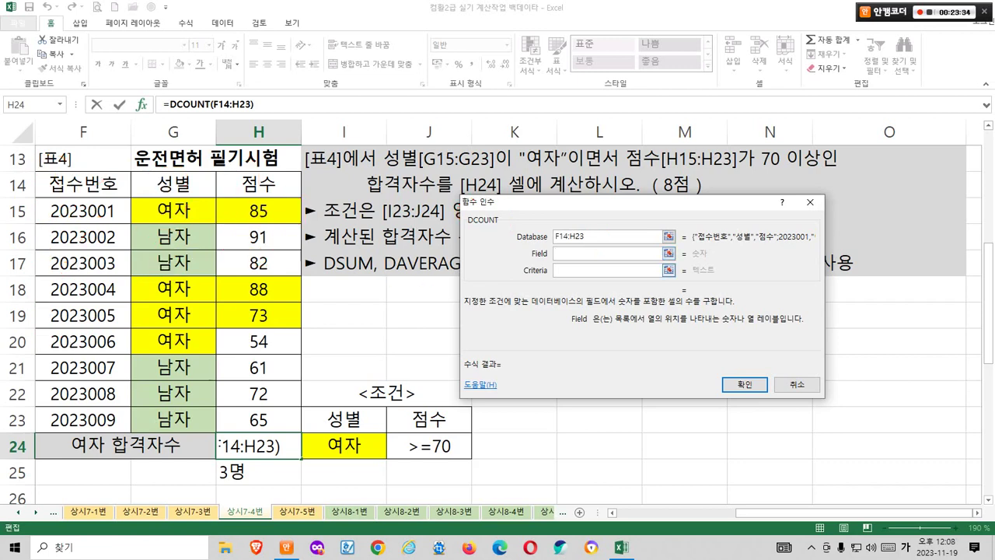
Try 2, the 성별 column's position, as DCOUNT's Field argument
text(3)
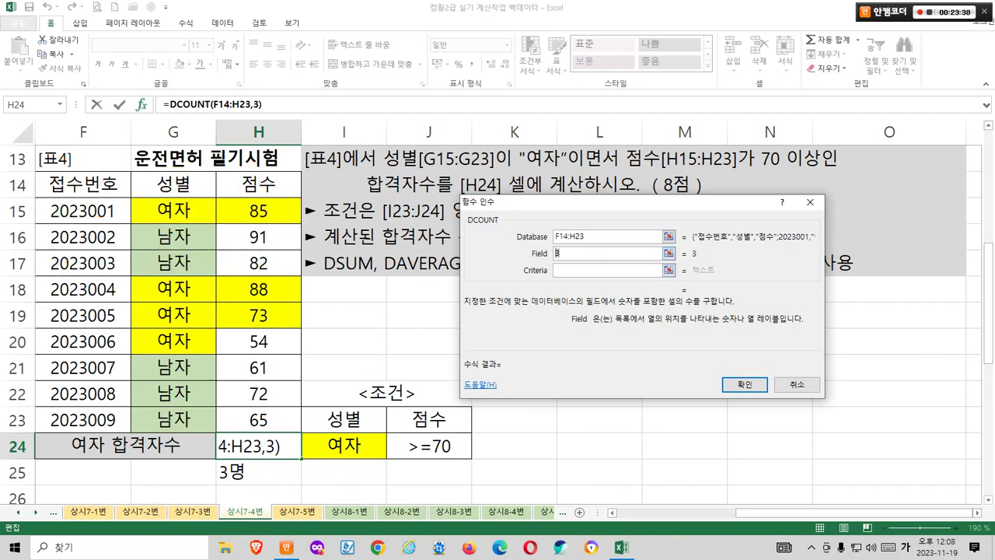
key(BackSpace)
text(2)
key(Tab)
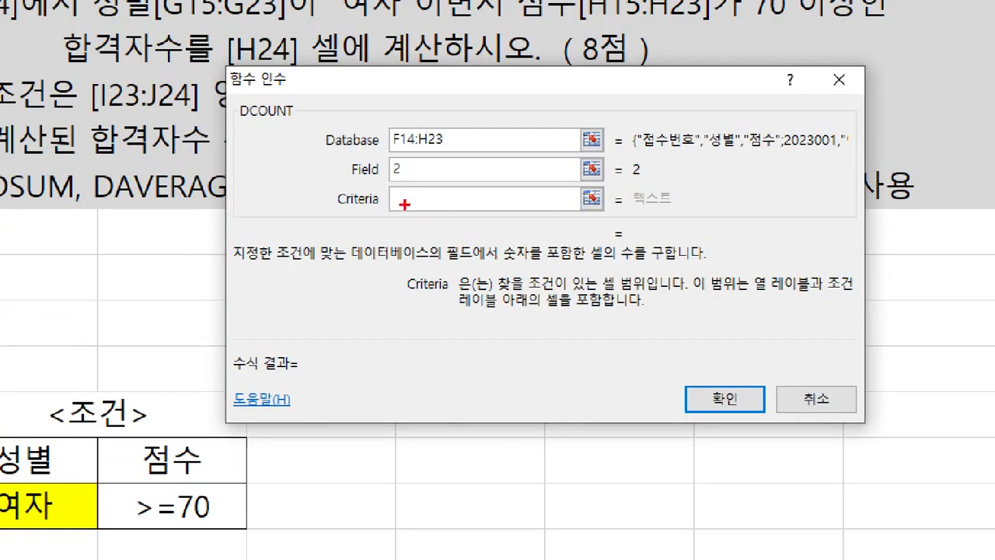
Read what DCOUNT's Criteria argument expects and set it to the condition range I23:J24, including its header row
drag(556, 268, 548, 324)
mouse_move(491, 294)
mouse_down()
mouse_move(640, 301)
mouse_move(630, 256)
mouse_move(647, 294)
mouse_up()
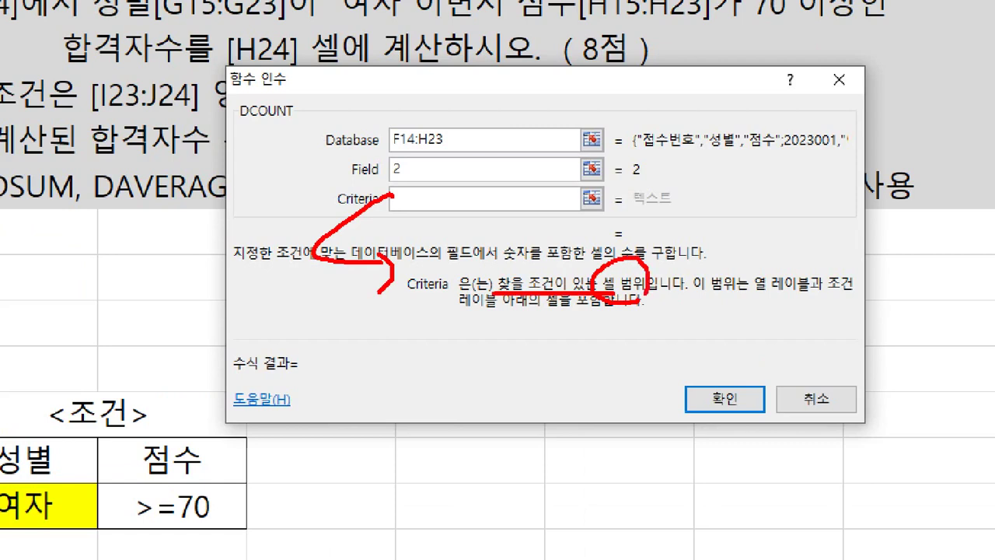
drag(736, 181, 645, 267)
mouse_move(781, 68)
mouse_down()
mouse_move(828, 147)
mouse_move(836, 238)
mouse_up()
mouse_move(555, 301)
mouse_down()
mouse_move(536, 255)
mouse_move(557, 291)
mouse_move(605, 241)
mouse_move(598, 272)
mouse_up()
drag(578, 265, 599, 272)
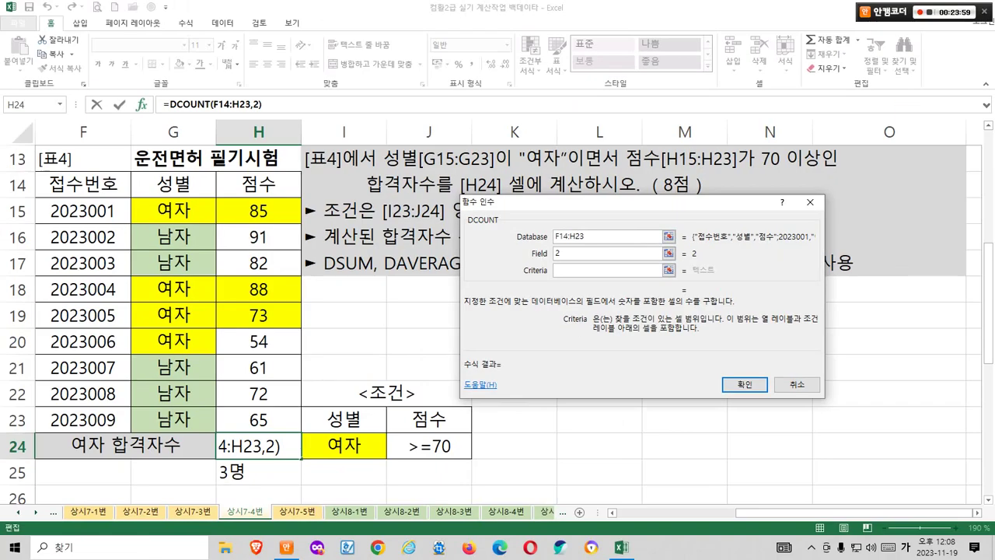
text(I23)
drag(344, 420, 428, 445)
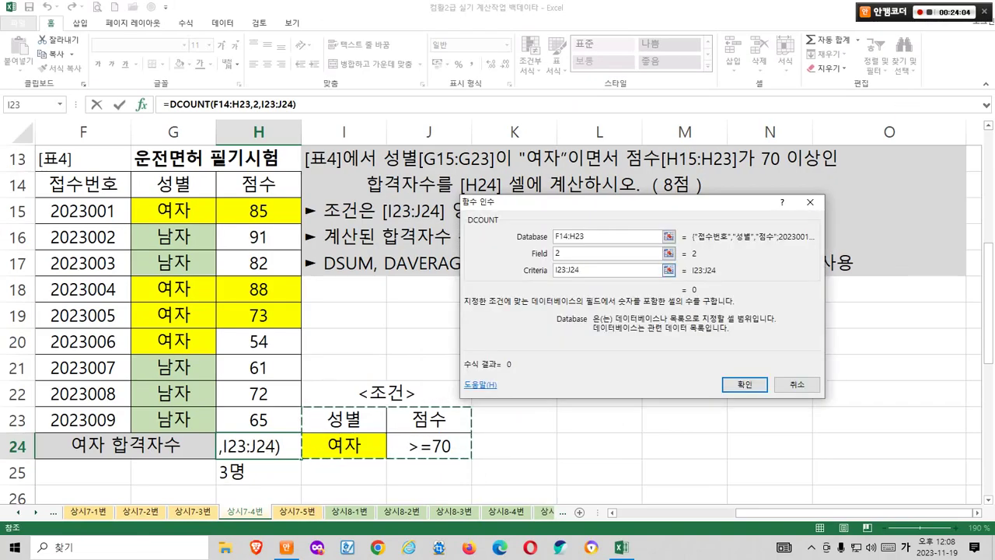
Return to the Field argument and examine the formula result that the text column 성별 gives with DCOUNT
click(606, 254)
key(BackSpace)
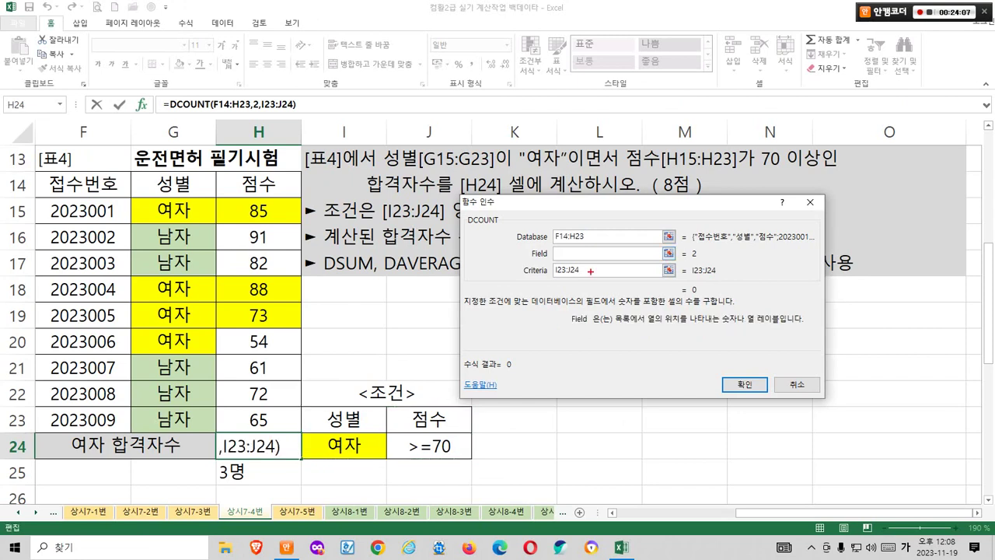
mouse_move(530, 381)
mouse_down()
mouse_move(496, 381)
mouse_move(526, 352)
mouse_move(522, 339)
mouse_up()
mouse_move(181, 226)
mouse_down()
mouse_move(163, 275)
mouse_move(180, 272)
mouse_up()
mouse_move(492, 230)
mouse_down()
mouse_move(470, 204)
mouse_move(497, 221)
mouse_up()
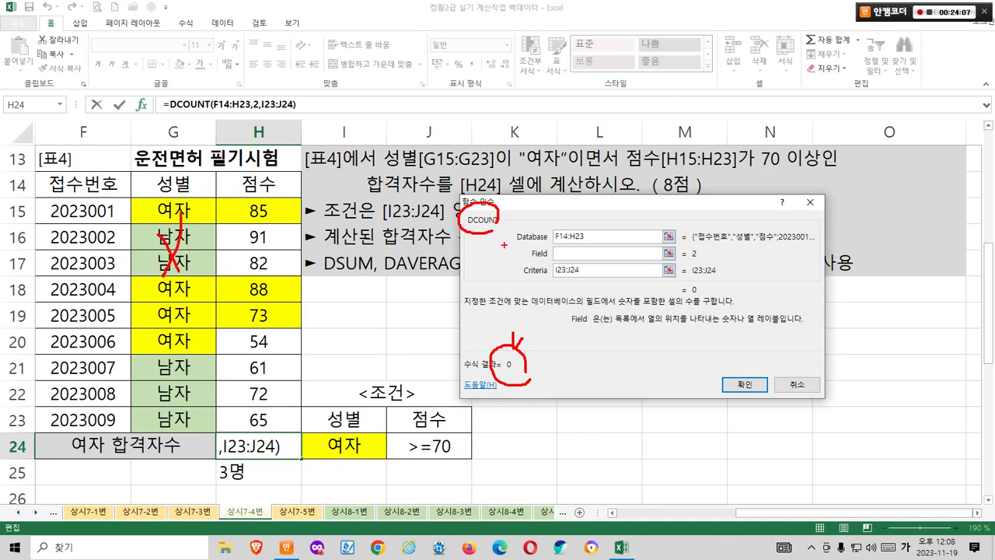
key(Escape)
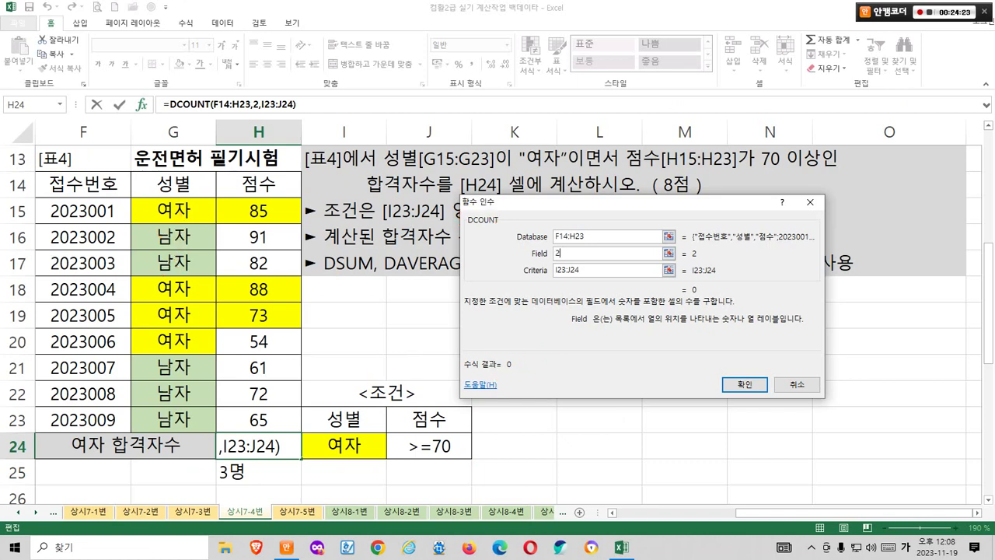
Set DCOUNT's Field argument to 3 for the 점수 column, check the result against the sample, and enter the function in H24
key(BackSpace)
text(3)
mouse_move(532, 389)
mouse_down()
mouse_move(482, 364)
mouse_move(532, 379)
mouse_up()
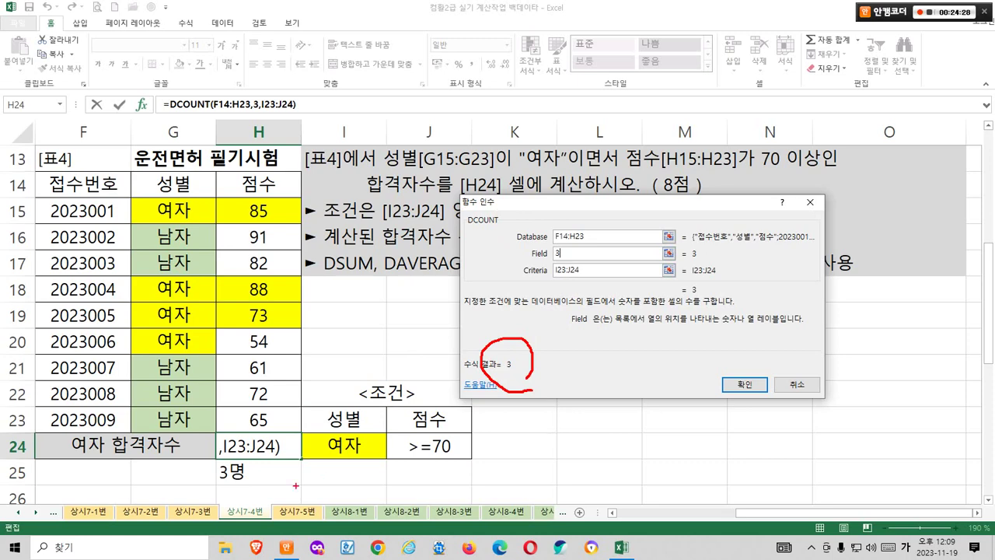
mouse_move(272, 468)
mouse_down()
mouse_move(210, 488)
mouse_move(256, 433)
mouse_move(270, 468)
mouse_move(460, 377)
mouse_up()
drag(403, 347, 436, 344)
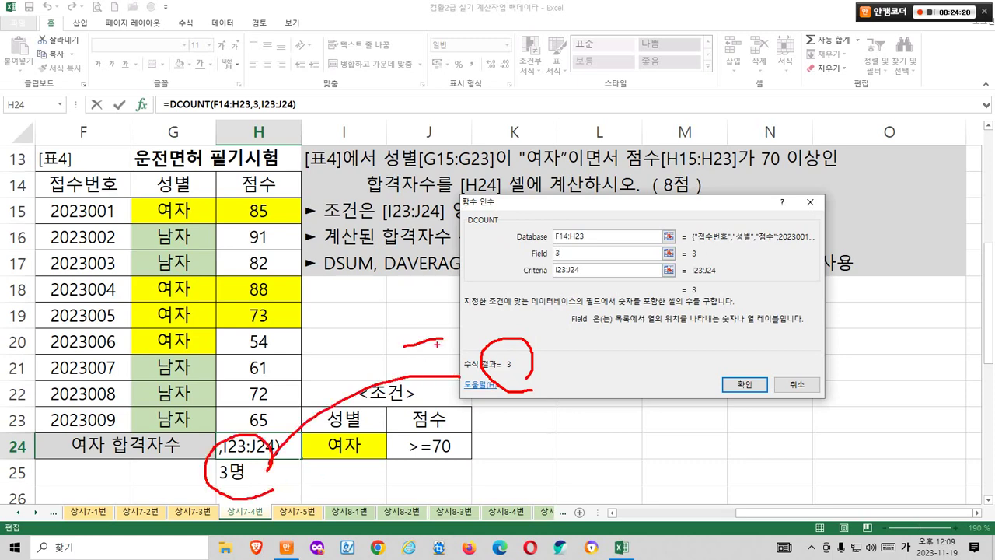
key(Escape)
click(743, 384)
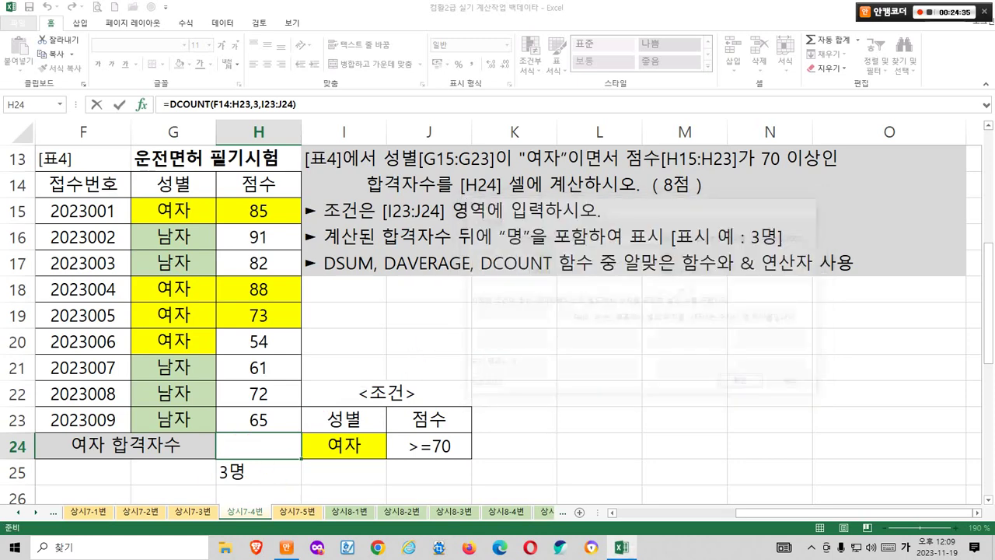
Append &"명" to the DCOUNT formula in H24 to match the sample answer's format
mouse_move(250, 489)
mouse_down()
mouse_move(214, 487)
mouse_move(258, 479)
mouse_up()
key(Escape)
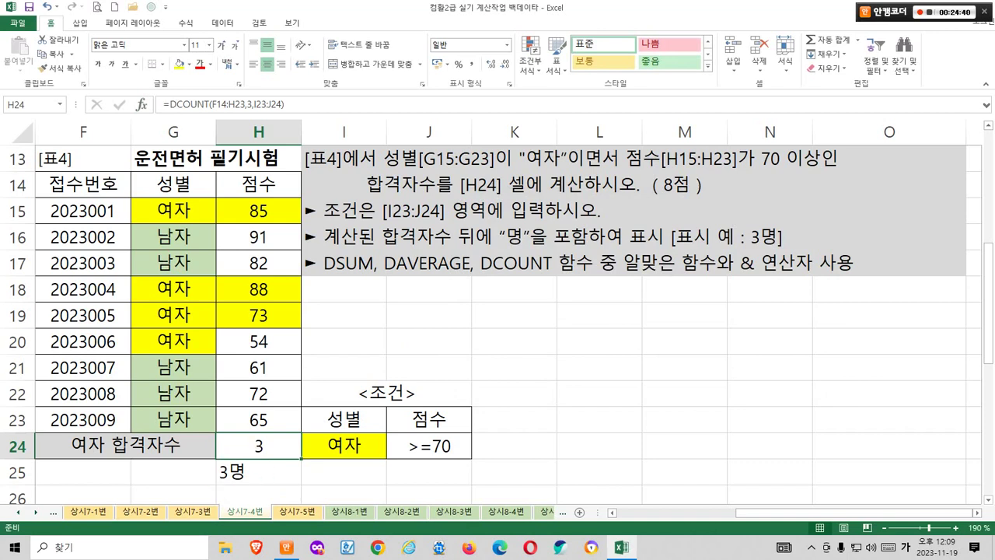
key(F2)
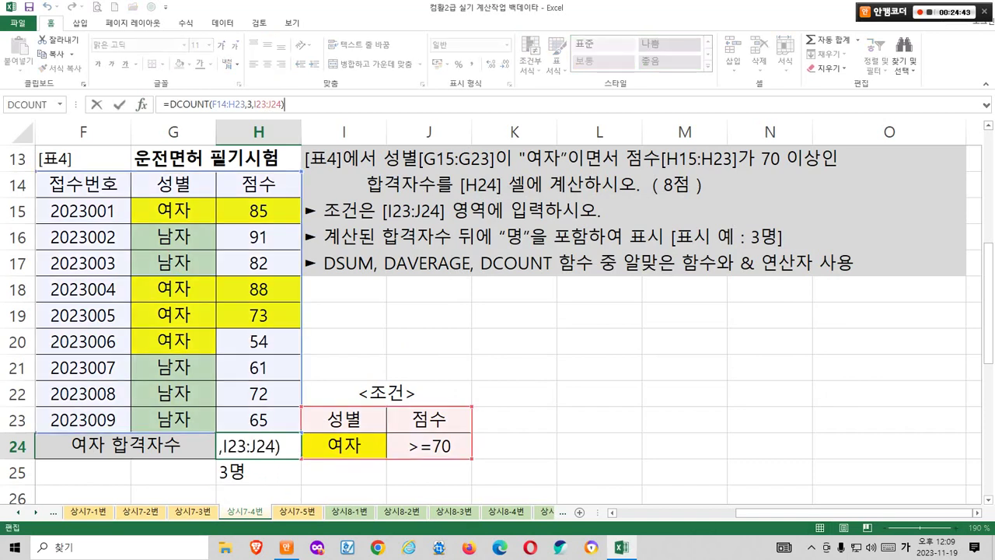
text(&")
text(명")
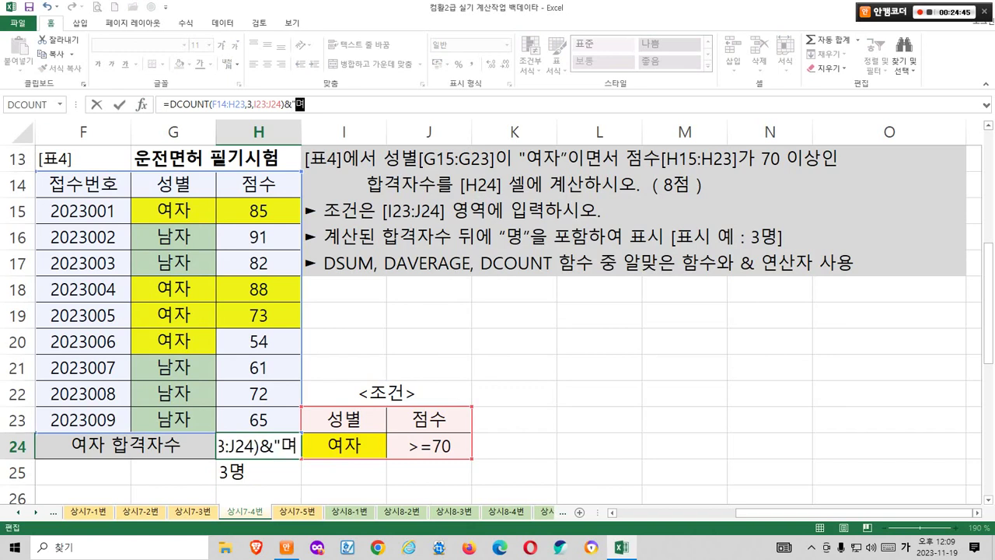
key(Return)
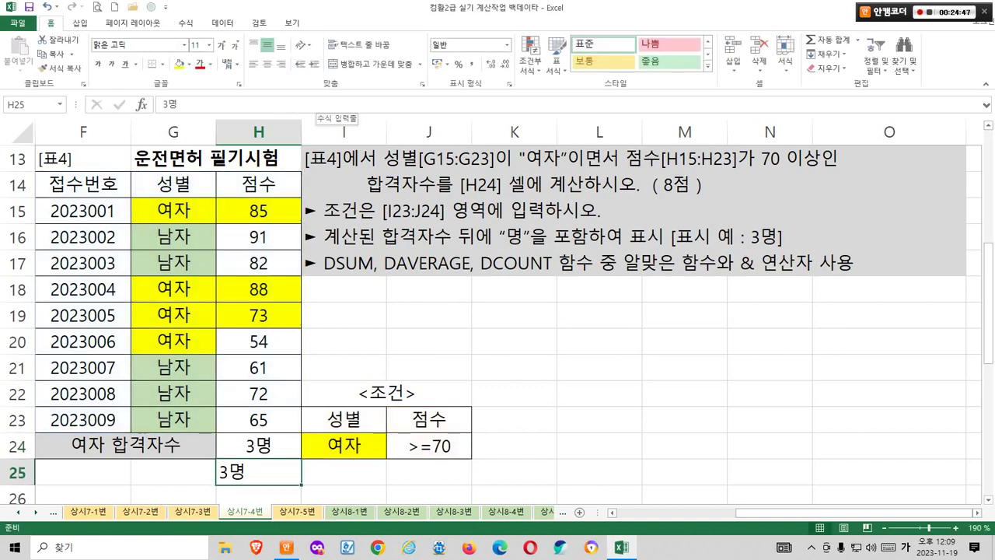
Delete the sample answer 3명 from cell H25
key(Delete)
click(428, 341)
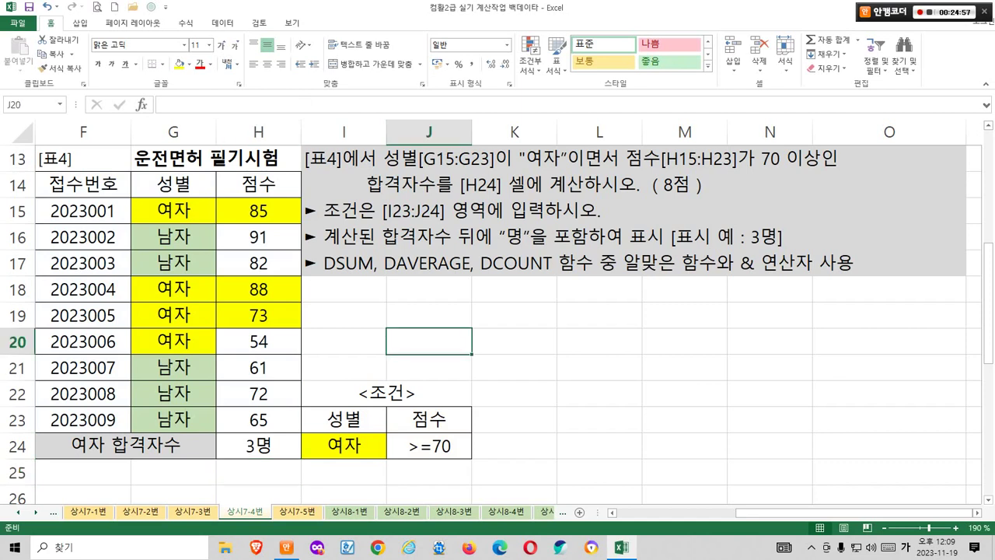
click(428, 314)
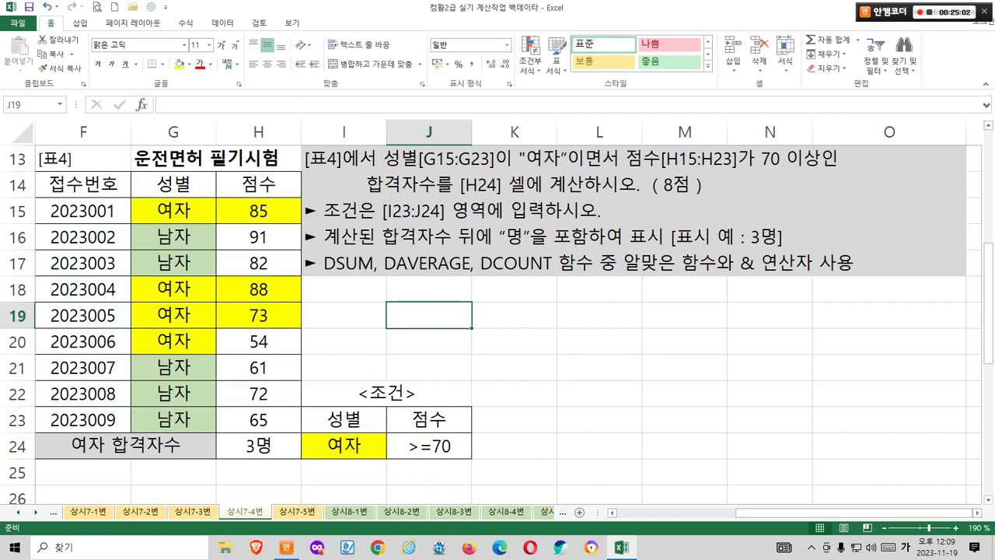
Go to the 상시7-5번 sheet and fill the 학생코드 cells A28:A37 with light green
key(ctrl+Page_Down)
key(ctrl+2)
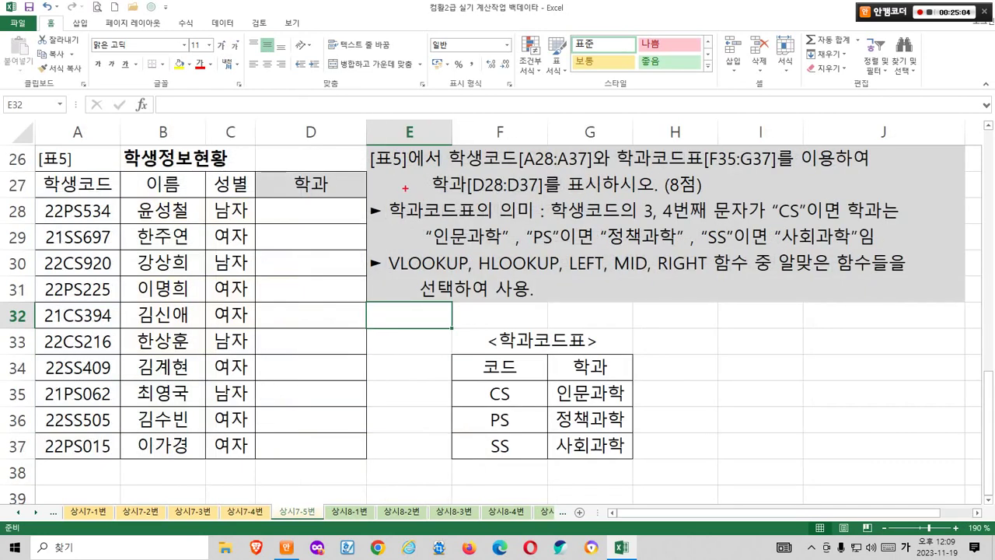
mouse_move(381, 172)
mouse_down()
mouse_move(536, 170)
mouse_move(541, 143)
mouse_move(550, 176)
mouse_move(583, 160)
mouse_up()
drag(77, 211, 77, 445)
click(190, 64)
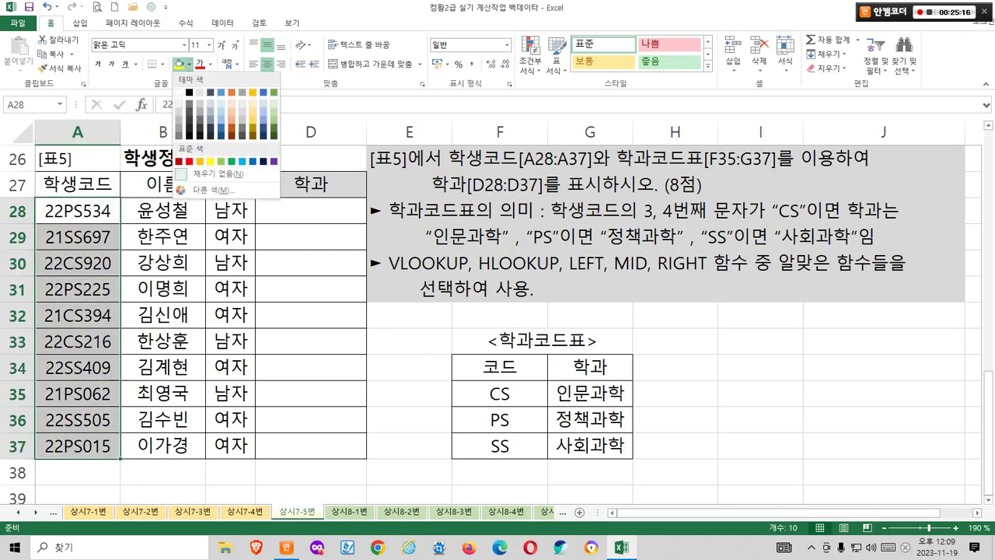
click(274, 112)
click(665, 223)
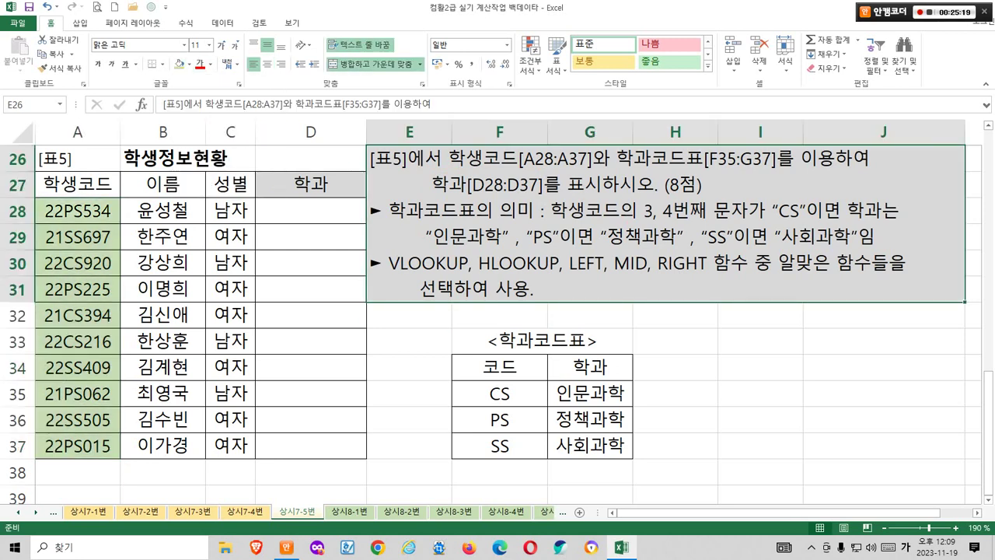
Fill the 학과코드표 range F35:G37 with the same light green
mouse_move(735, 181)
mouse_down()
mouse_move(692, 183)
mouse_move(769, 138)
mouse_move(767, 167)
mouse_up()
drag(499, 393, 599, 446)
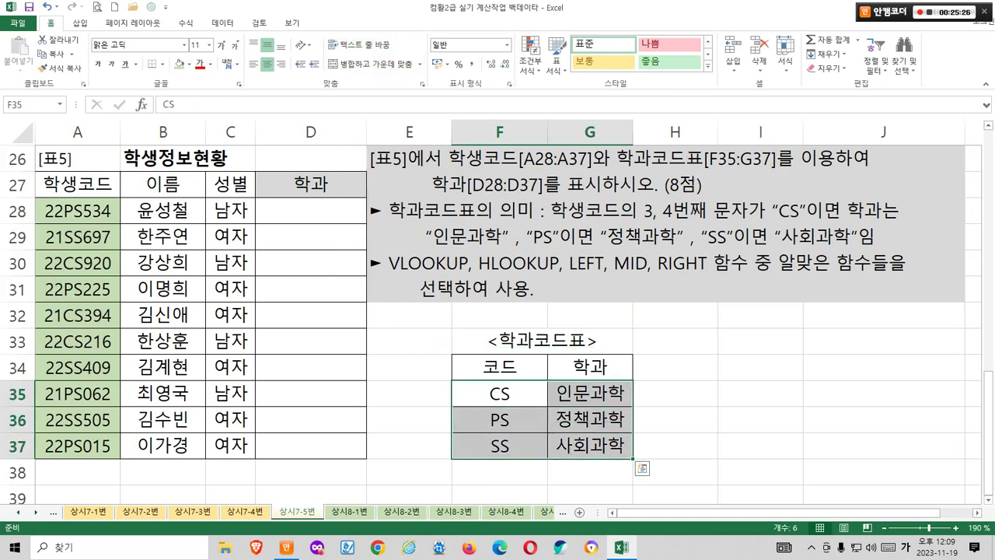
click(179, 64)
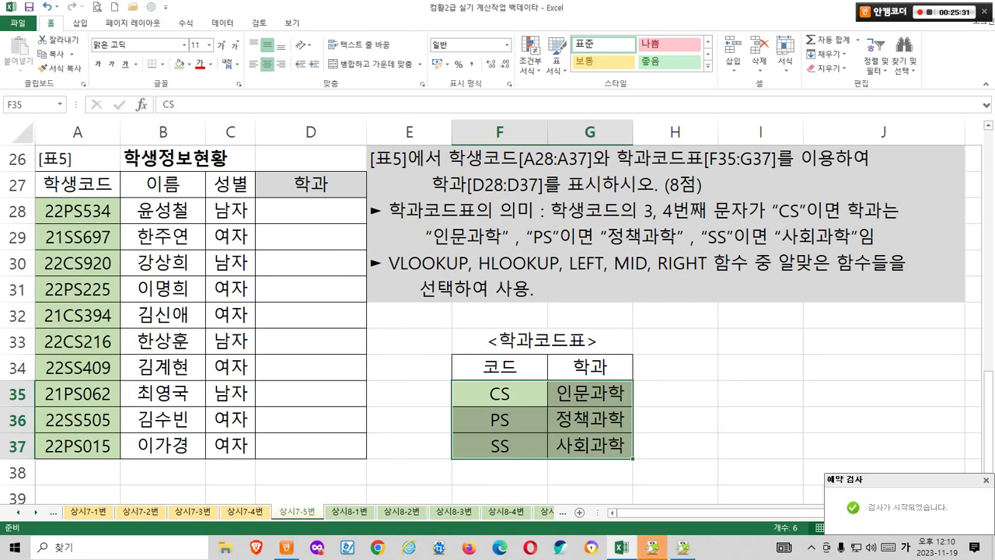
click(883, 393)
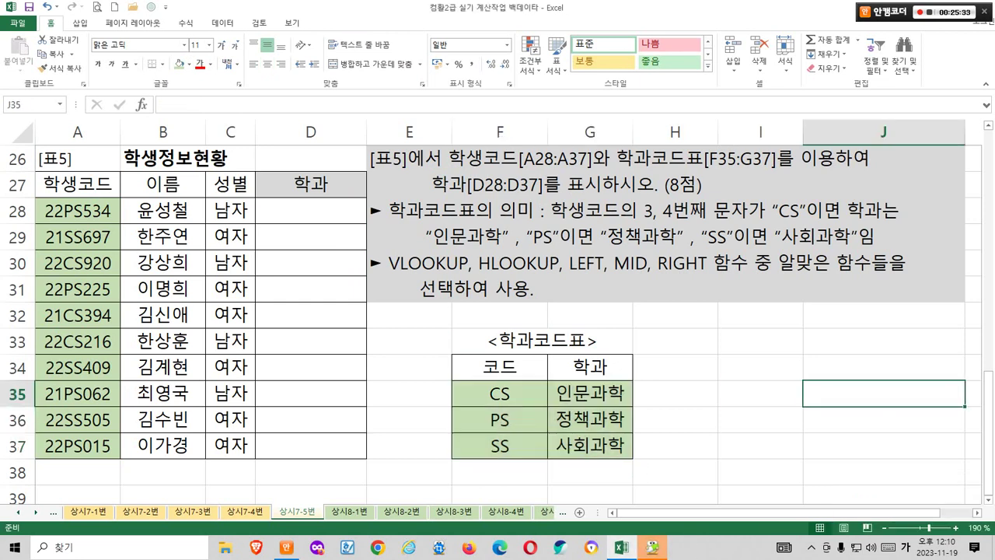
Read the rules linking the 학생코드's 3rd and 4th characters to the 학과, and the list of permitted functions
drag(398, 218, 690, 222)
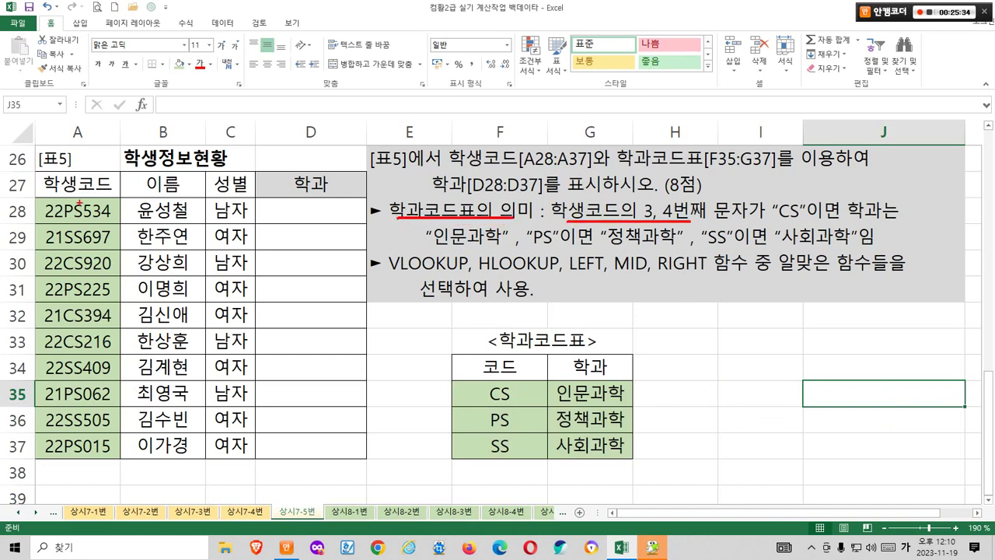
mouse_move(58, 200)
mouse_down()
mouse_move(81, 218)
mouse_move(88, 461)
mouse_up()
drag(783, 222, 894, 223)
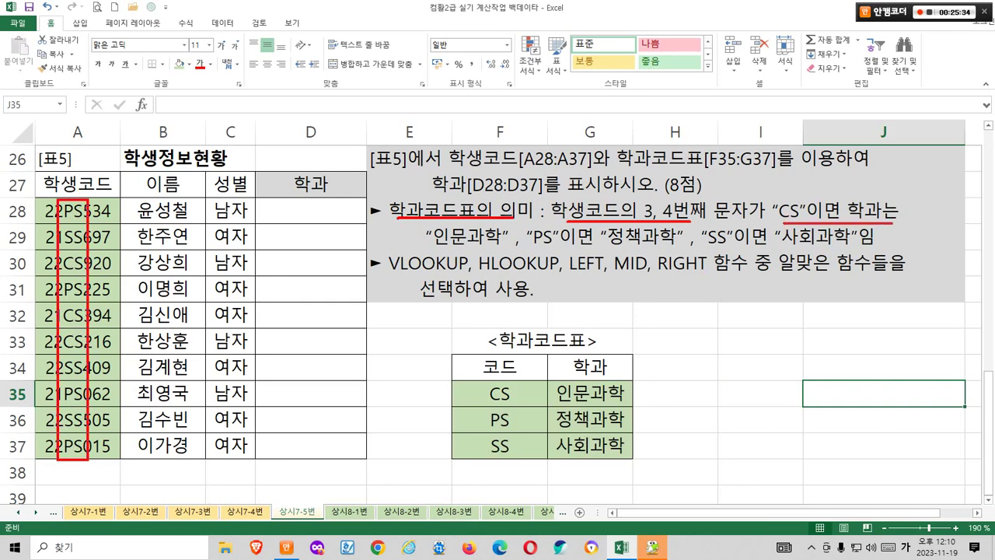
drag(426, 251, 870, 247)
mouse_move(582, 474)
mouse_down()
mouse_move(559, 356)
mouse_move(592, 454)
mouse_up()
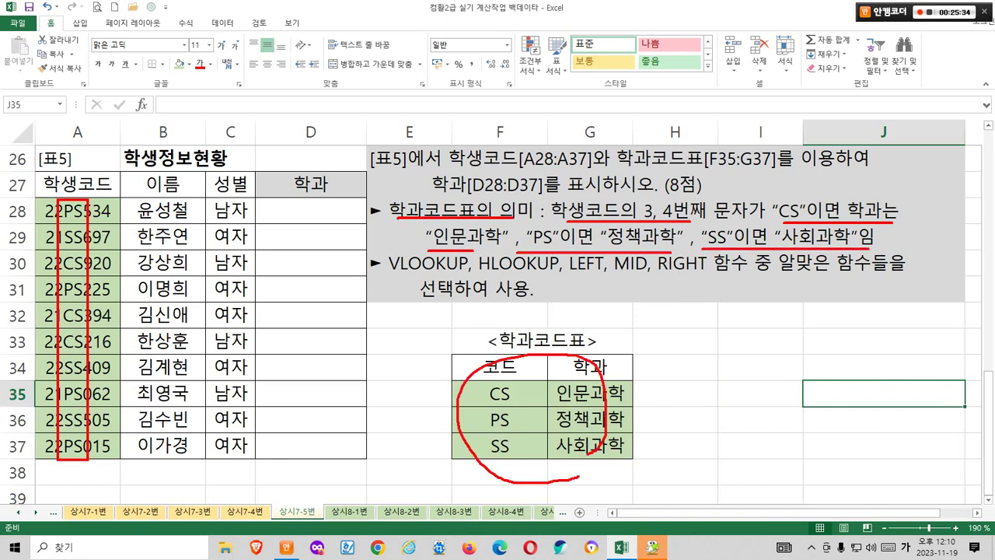
drag(393, 278, 907, 269)
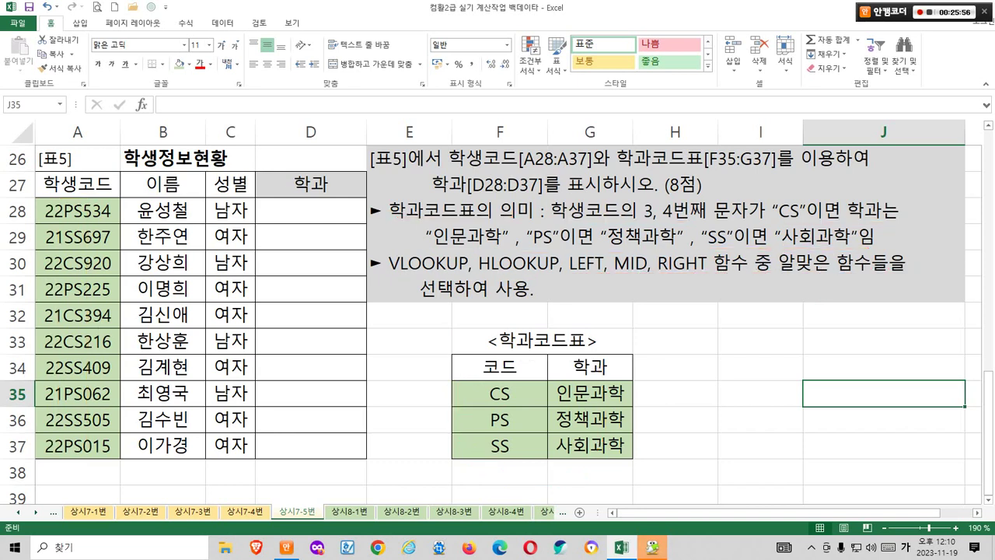
Trace the CS characters of the 학생코드 in A32 to the matching code and 학과 in the 학과코드표
click(409, 315)
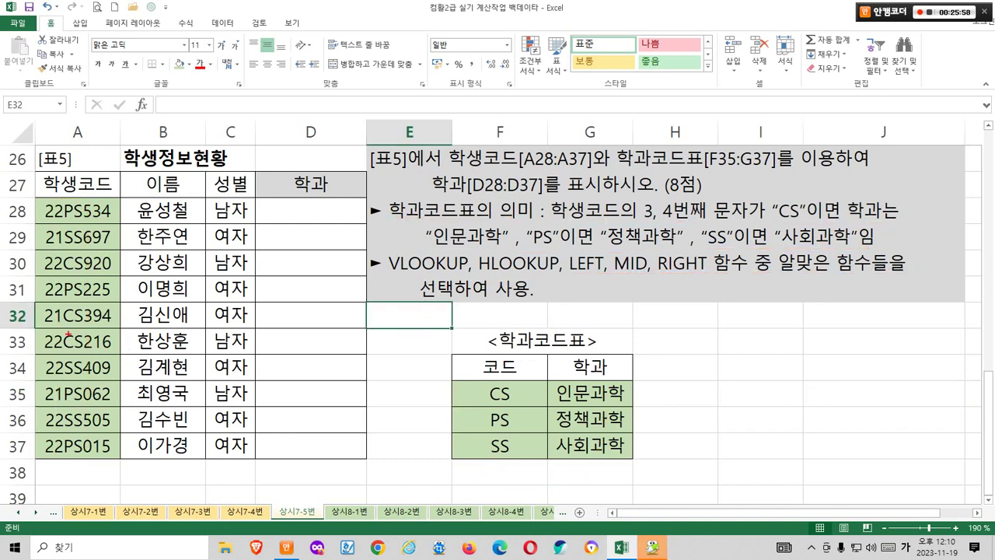
mouse_move(58, 303)
mouse_down()
mouse_move(91, 328)
mouse_move(137, 293)
mouse_move(394, 347)
mouse_move(432, 367)
mouse_up()
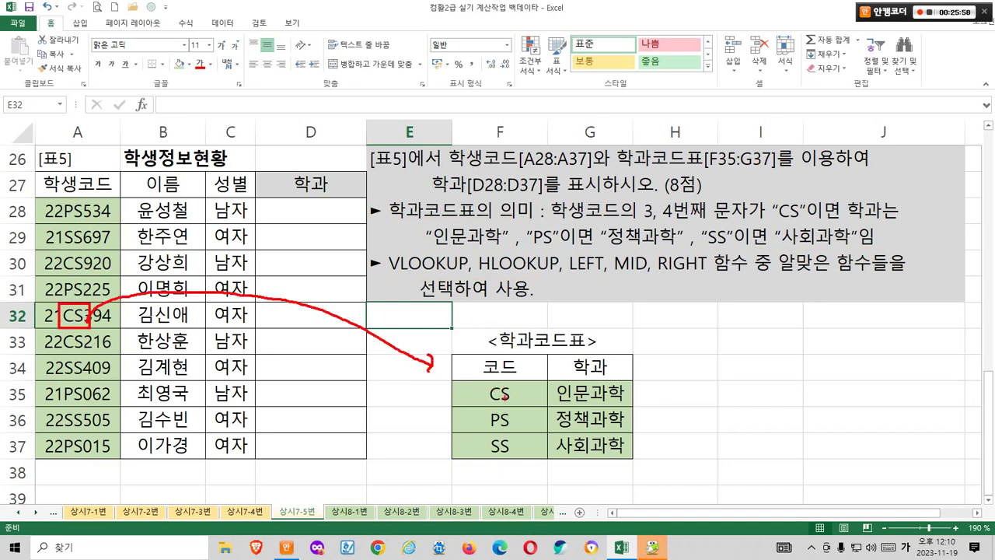
mouse_move(505, 396)
mouse_down()
mouse_move(517, 384)
mouse_move(511, 404)
mouse_move(610, 401)
mouse_up()
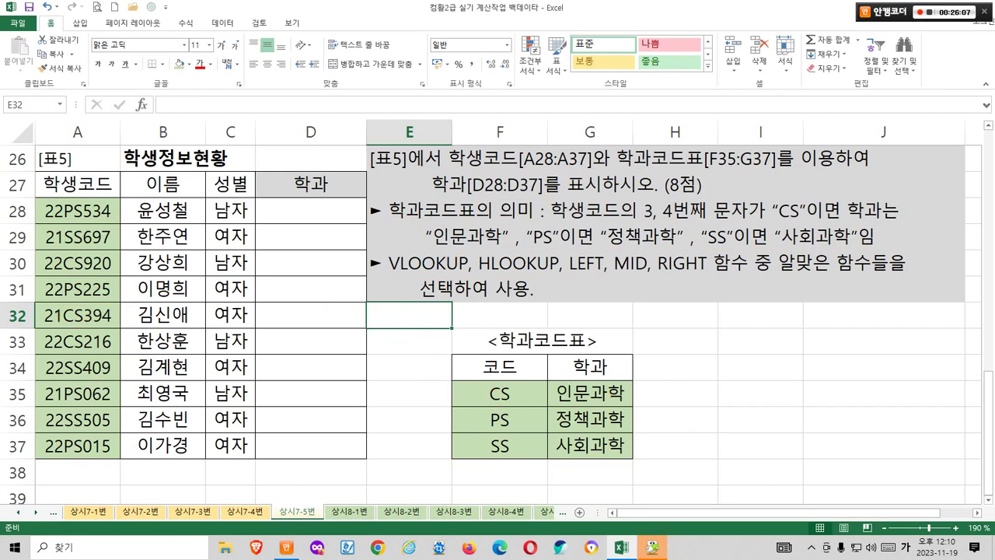
Copy the 학과 name 인문과학 from G35 into E32 beside the student whose code contains CS
click(589, 393)
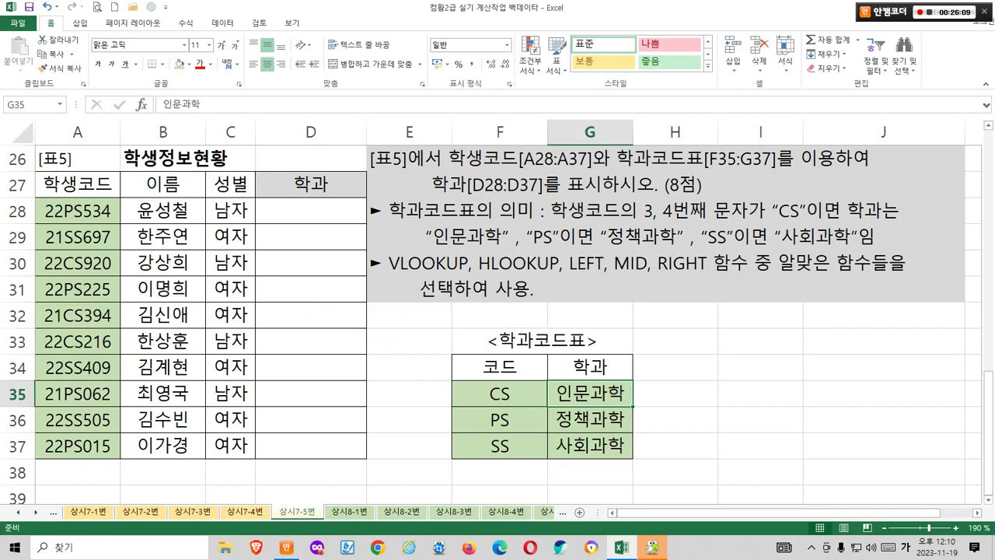
key(ctrl+c)
click(409, 315)
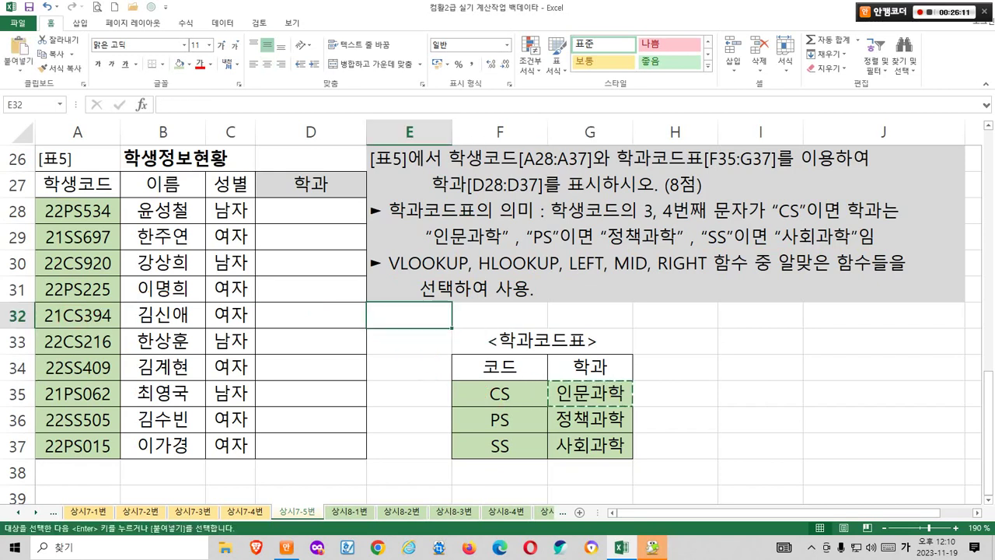
key(ctrl+v)
click(409, 445)
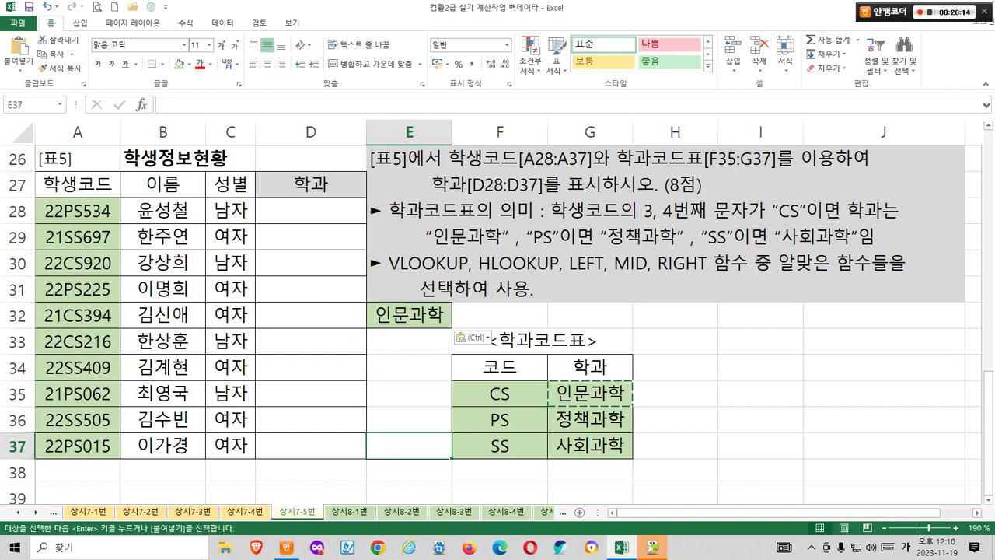
key(Escape)
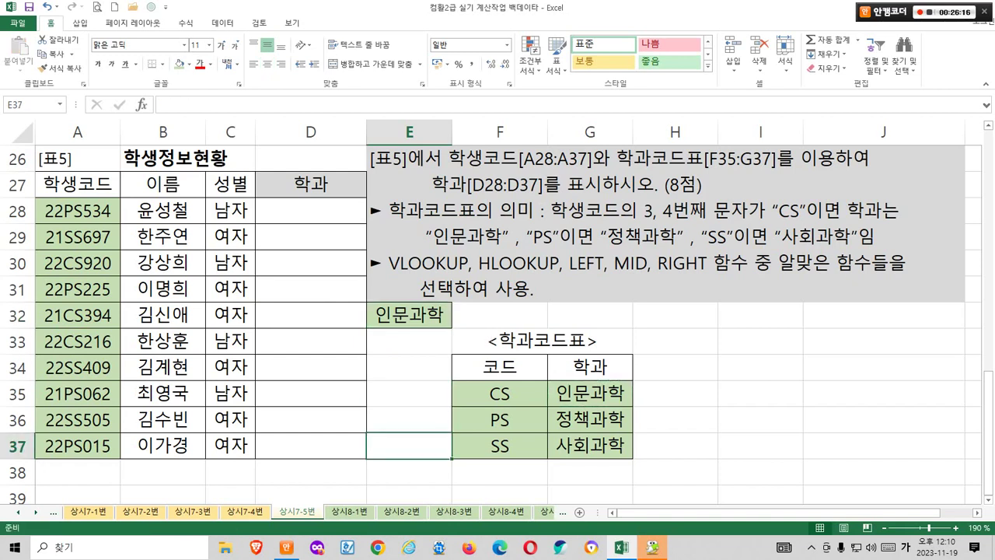
Match the PS characters of the 학생코드 in A37 to the 학과코드표 and copy 정책과학 from G36 into E37
mouse_move(86, 467)
mouse_down()
mouse_move(48, 439)
mouse_move(93, 457)
mouse_up()
mouse_move(452, 378)
mouse_down()
mouse_move(547, 398)
mouse_move(635, 462)
mouse_up()
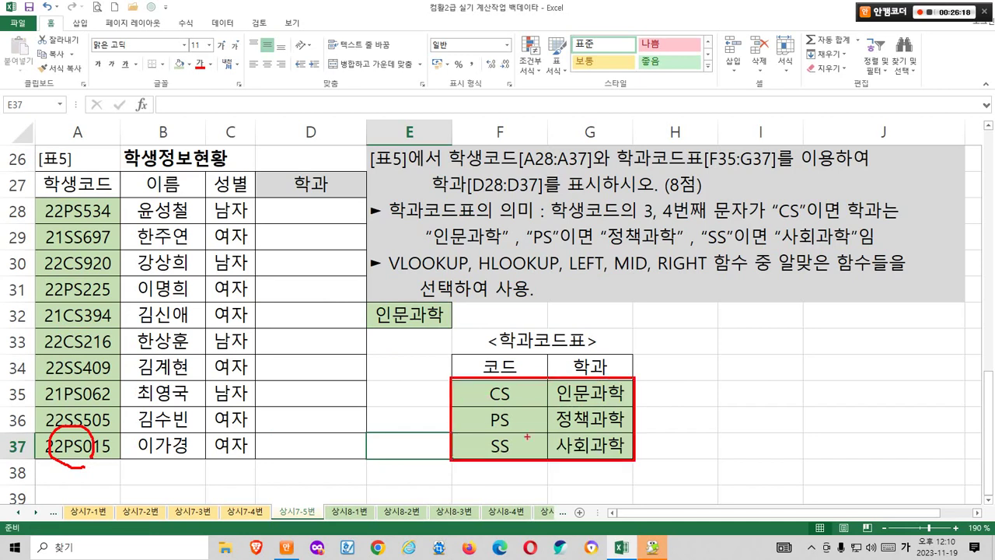
mouse_move(512, 426)
mouse_down()
mouse_move(475, 425)
mouse_move(514, 428)
mouse_up()
drag(607, 432, 592, 440)
key(Escape)
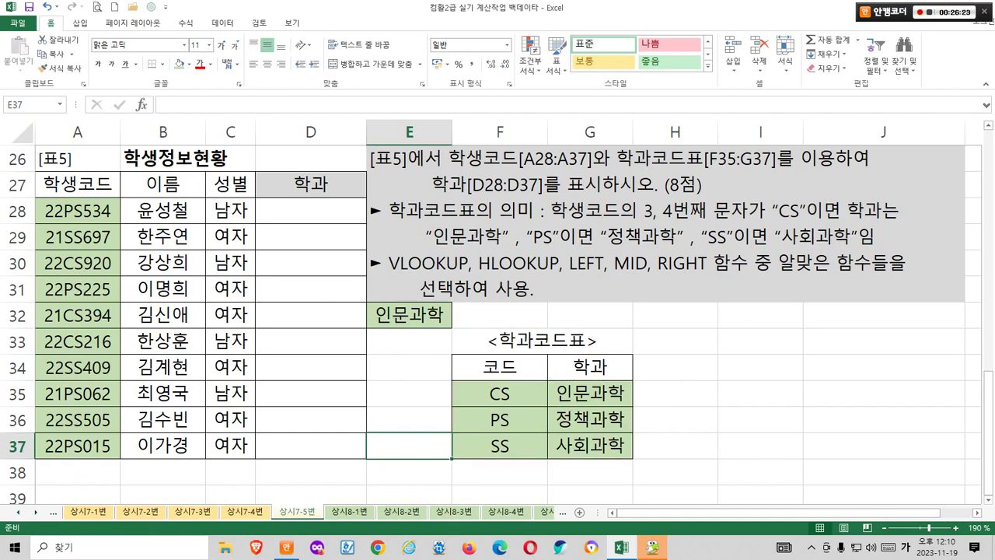
click(589, 419)
key(ctrl+c)
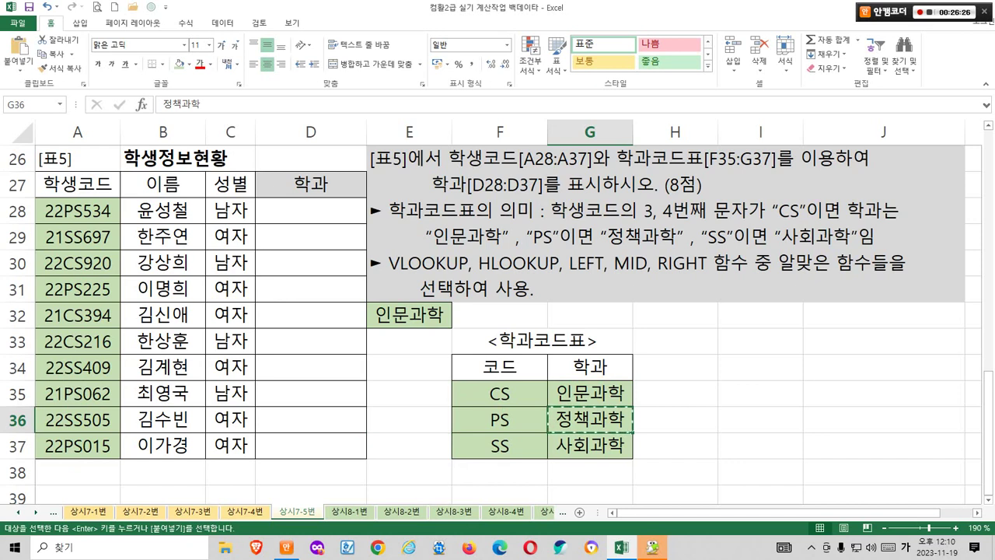
click(409, 445)
key(ctrl+v)
key(Escape)
key(Escape)
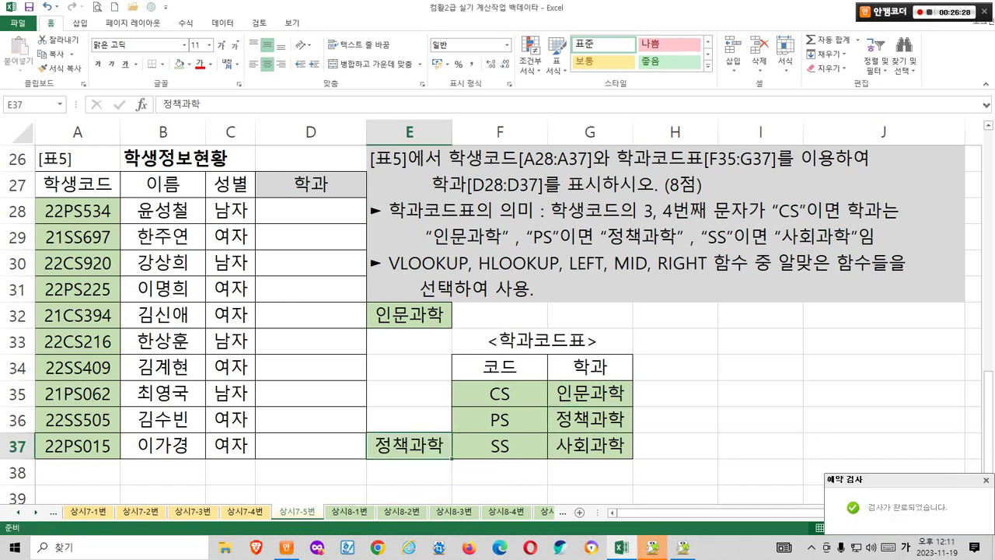
Try filling D28 with 정책과학 copied from G36 and clearing it, and undo both changes
click(310, 210)
click(310, 236)
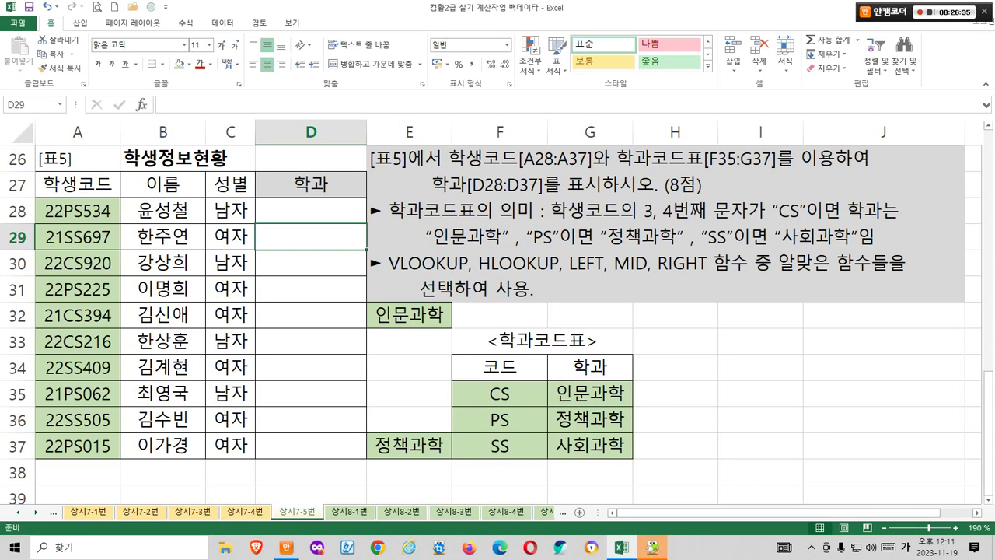
click(589, 419)
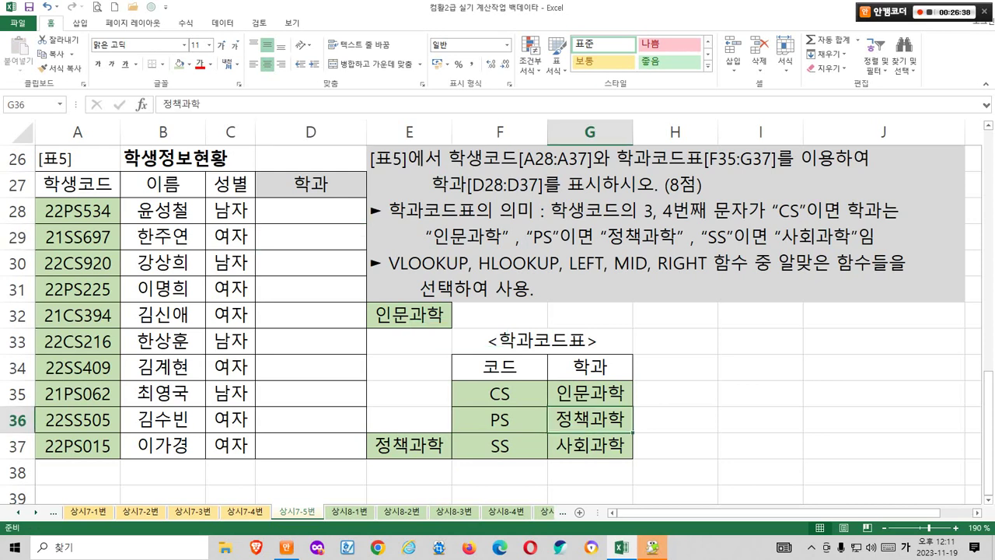
key(ctrl+c)
click(310, 210)
key(ctrl+v)
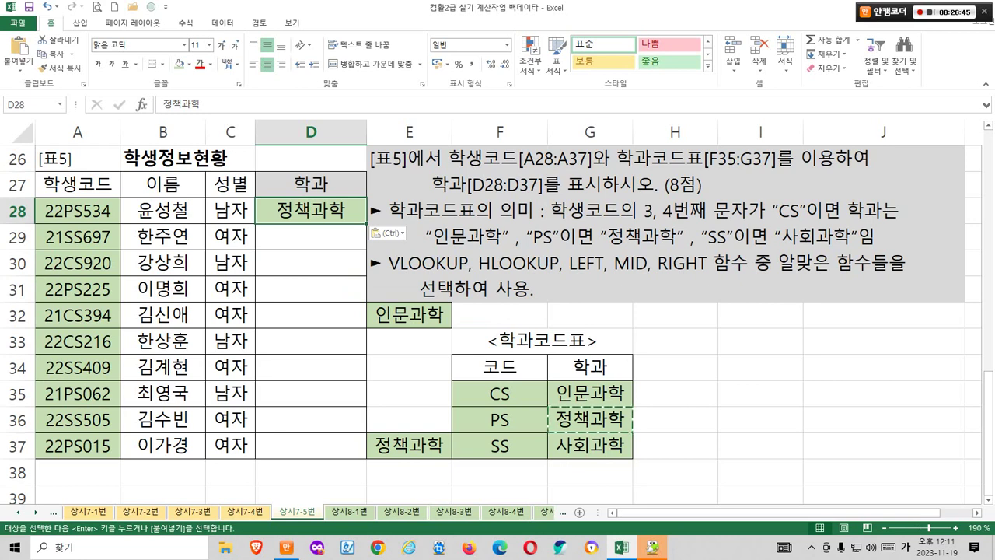
key(Escape)
key(Delete)
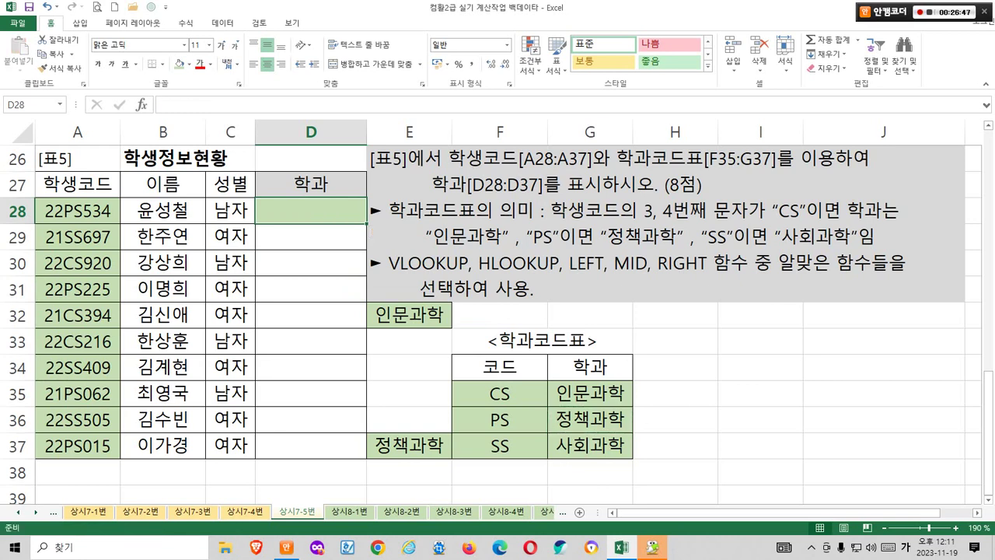
key(ctrl+z)
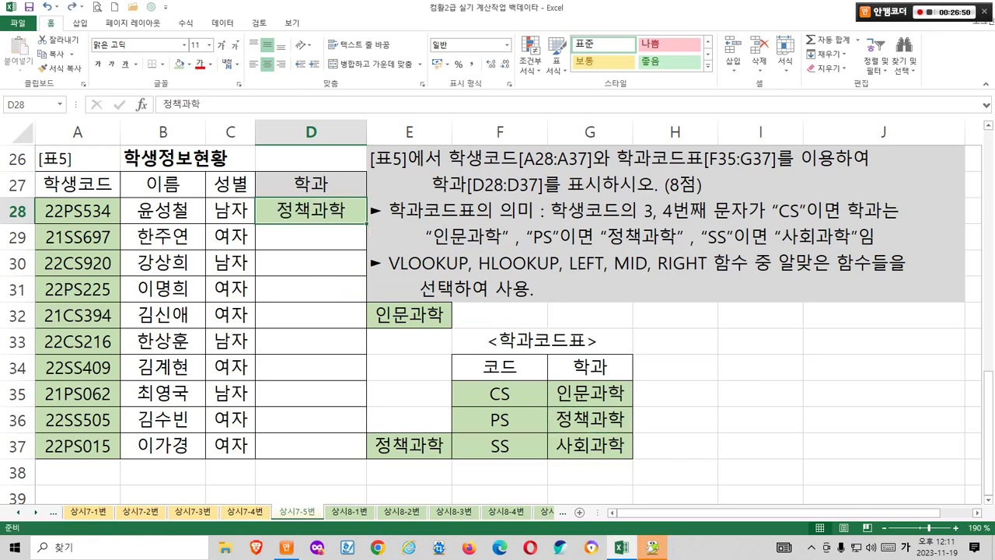
key(ctrl+z)
Examine how the CS characters of the 학생코드 in A32 lead through the 학과코드표 to the 학과 in E32
click(408, 367)
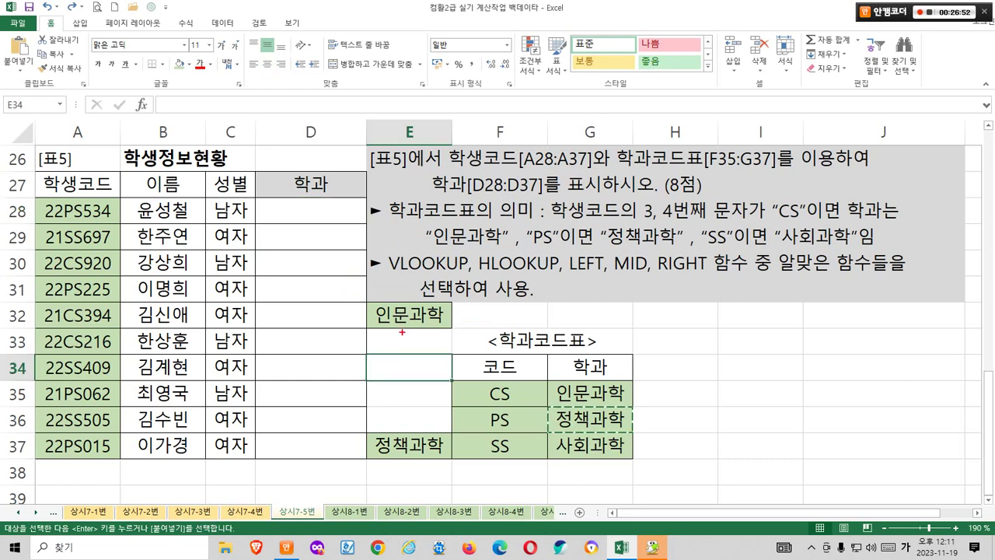
mouse_move(406, 340)
mouse_down()
mouse_move(357, 312)
mouse_move(411, 331)
mouse_up()
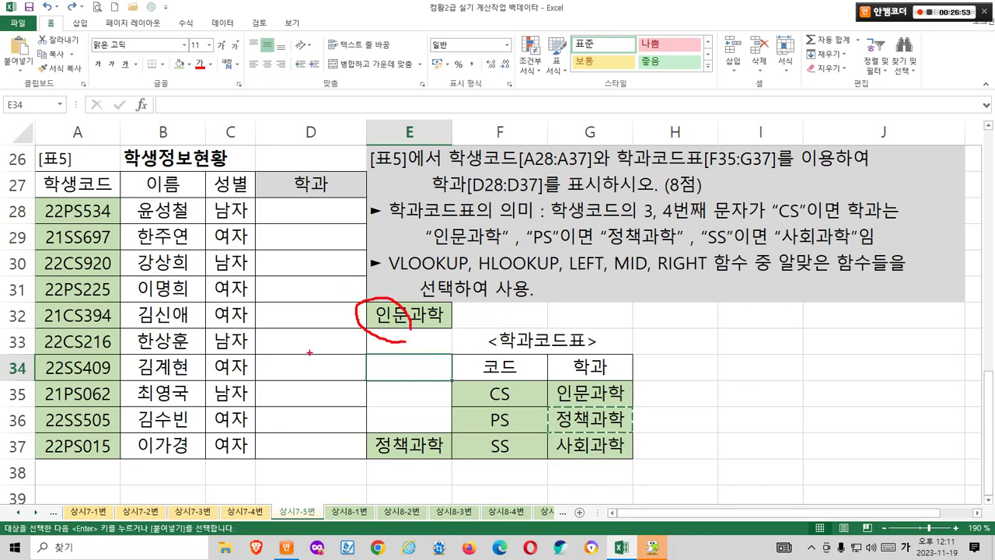
mouse_move(26, 303)
mouse_down()
mouse_move(129, 329)
mouse_move(58, 305)
mouse_move(90, 326)
mouse_up()
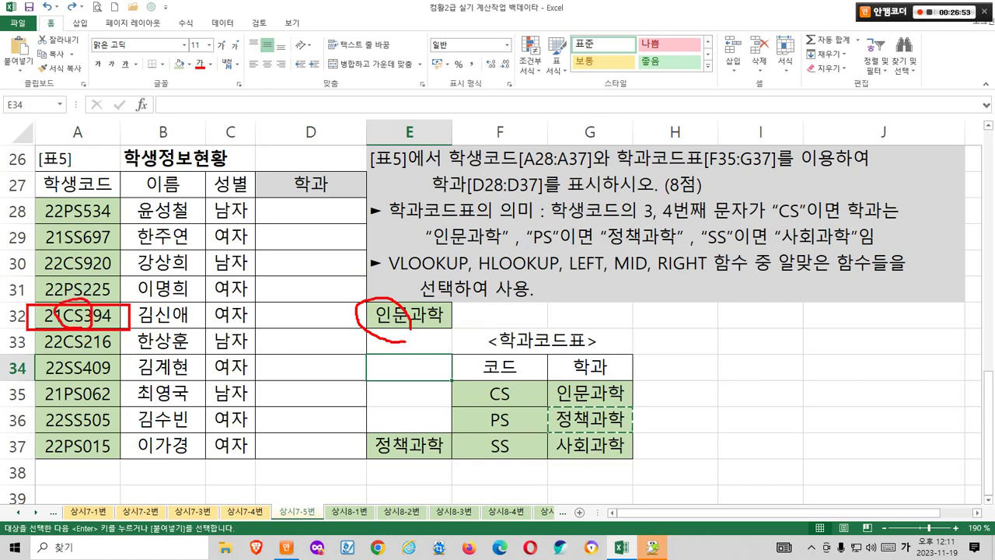
mouse_move(74, 257)
mouse_down()
mouse_move(74, 273)
mouse_move(67, 253)
mouse_move(84, 267)
mouse_up()
mouse_move(87, 375)
mouse_down()
mouse_move(122, 369)
mouse_move(128, 332)
mouse_move(180, 298)
mouse_move(409, 350)
mouse_move(437, 374)
mouse_move(539, 393)
mouse_move(650, 457)
mouse_up()
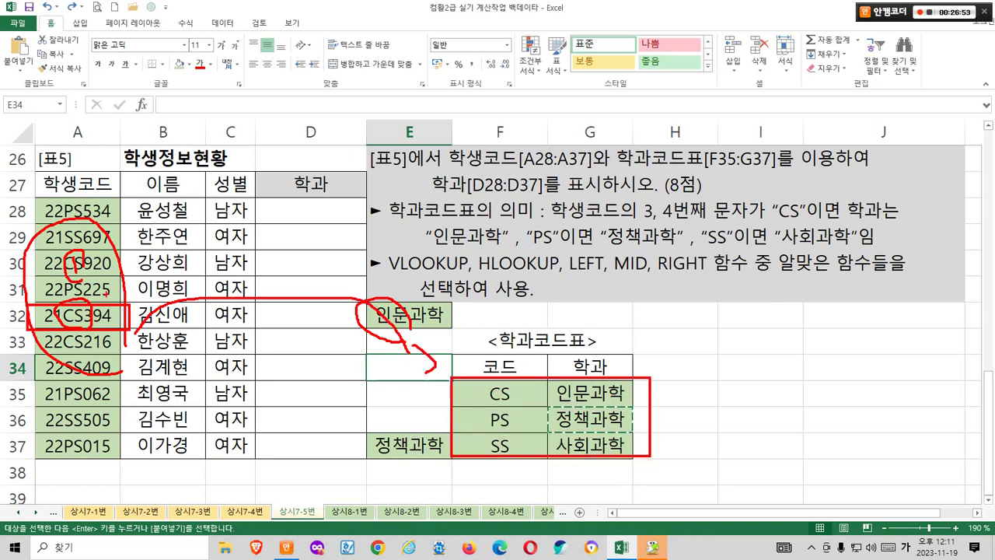
mouse_move(80, 334)
mouse_down()
mouse_move(59, 304)
mouse_move(87, 315)
mouse_move(77, 327)
mouse_move(71, 298)
mouse_up()
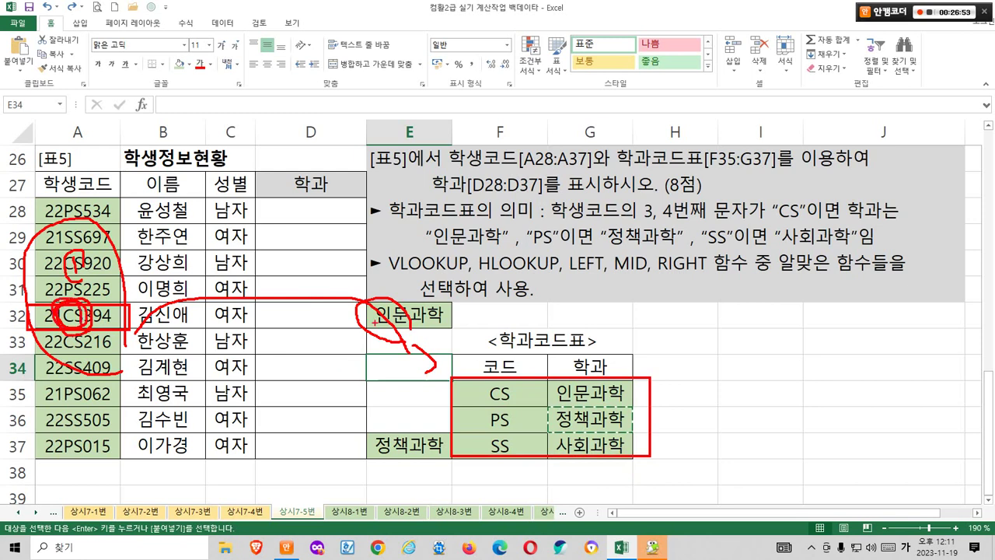
drag(613, 249, 654, 277)
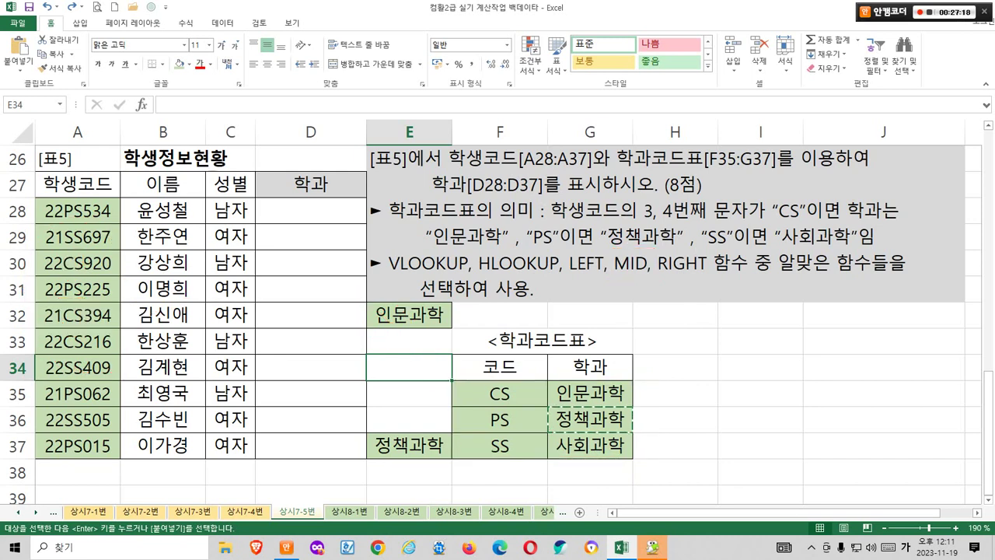
key(Escape)
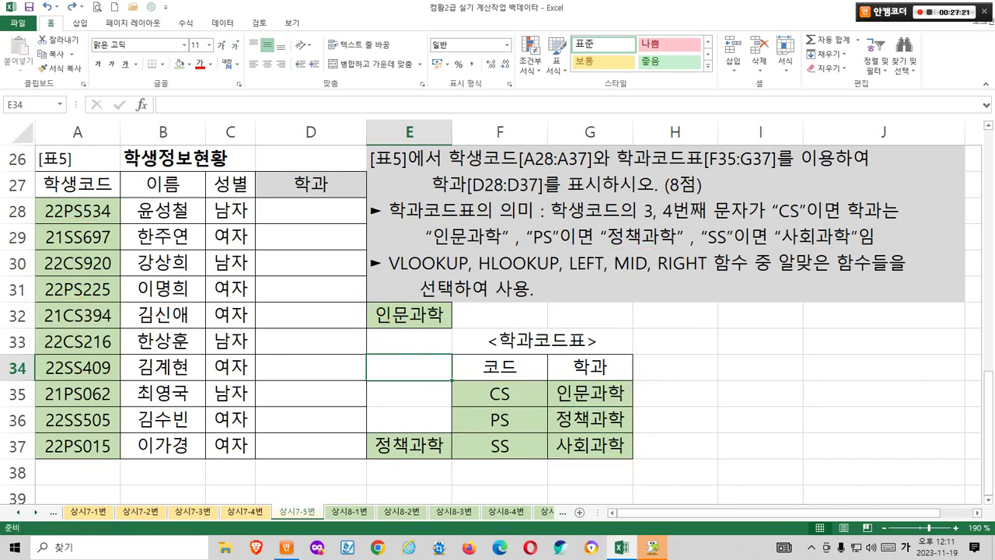
Examine whether the 학과코드표 runs horizontally or vertically to decide between HLOOKUP and VLOOKUP
click(759, 419)
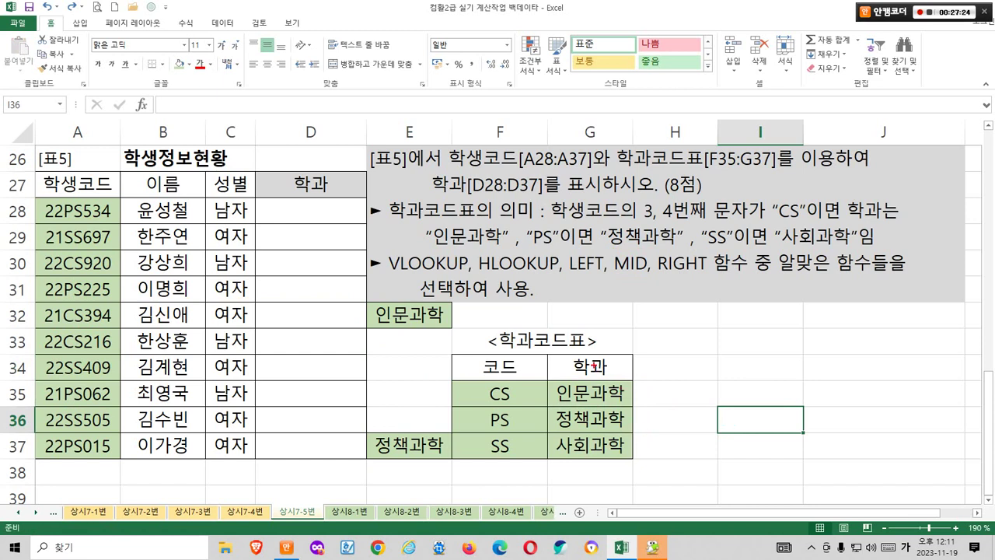
drag(593, 363, 594, 493)
mouse_move(581, 412)
mouse_down()
mouse_move(581, 436)
mouse_move(617, 424)
mouse_move(621, 444)
mouse_move(566, 419)
mouse_move(637, 443)
mouse_up()
drag(591, 395, 913, 393)
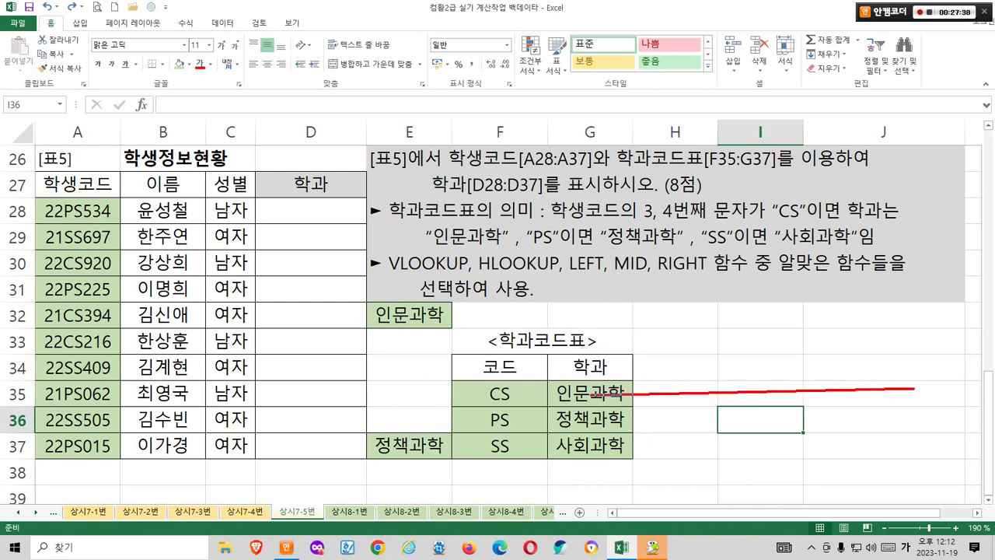
mouse_move(741, 382)
mouse_down()
mouse_move(747, 411)
mouse_move(762, 405)
mouse_move(724, 416)
mouse_move(737, 370)
mouse_move(771, 440)
mouse_up()
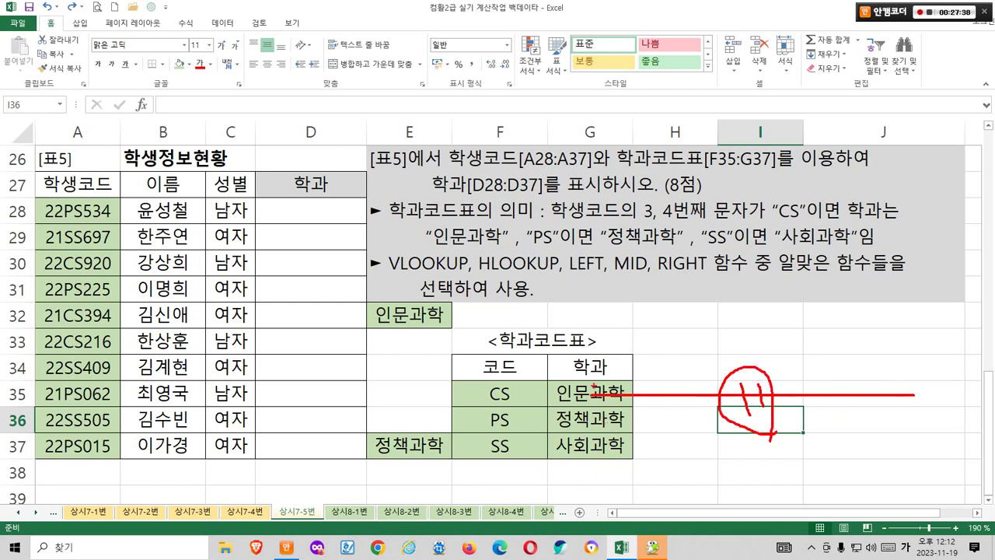
drag(590, 373, 589, 497)
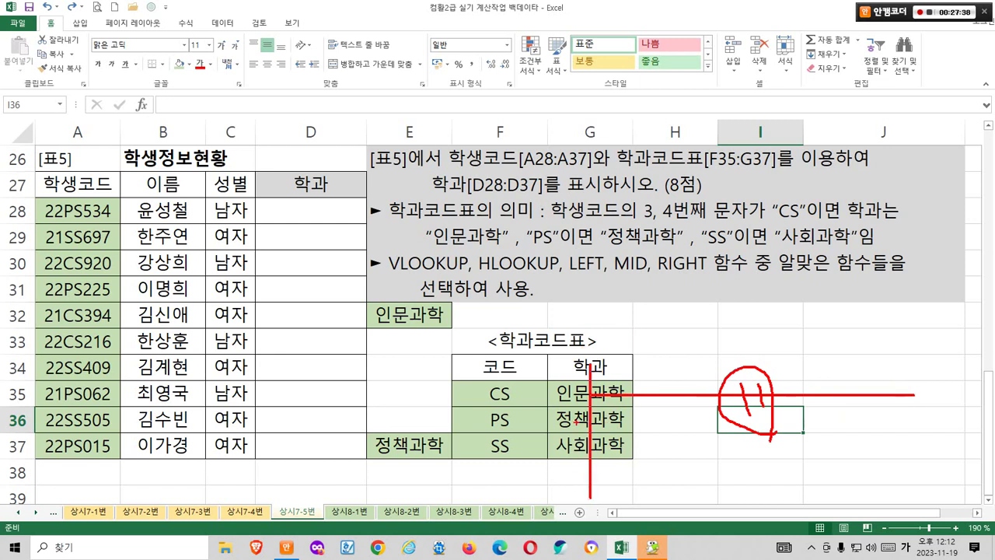
mouse_move(610, 418)
mouse_down()
mouse_move(614, 445)
mouse_move(600, 462)
mouse_move(575, 449)
mouse_move(617, 442)
mouse_up()
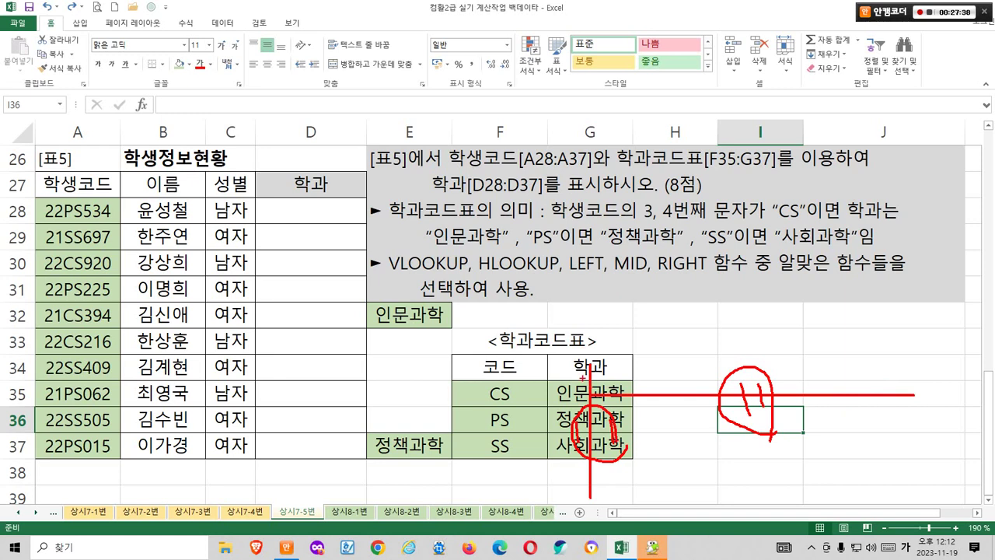
drag(578, 342, 589, 332)
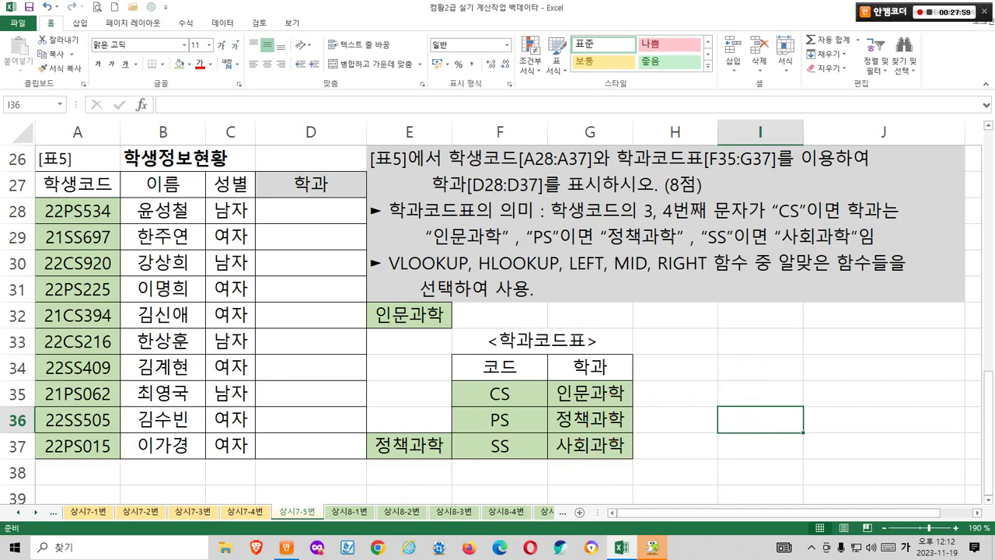
Examine which permitted functions extract the 학생코드's middle characters and look them up in the 학과코드표
mouse_move(53, 305)
mouse_down()
mouse_move(94, 328)
mouse_move(55, 305)
mouse_up()
mouse_move(81, 276)
mouse_down()
mouse_move(73, 297)
mouse_move(123, 274)
mouse_move(126, 283)
mouse_up()
mouse_move(146, 354)
mouse_down()
mouse_move(143, 365)
mouse_move(22, 286)
mouse_move(188, 330)
mouse_move(277, 322)
mouse_move(452, 398)
mouse_up()
drag(467, 272, 492, 274)
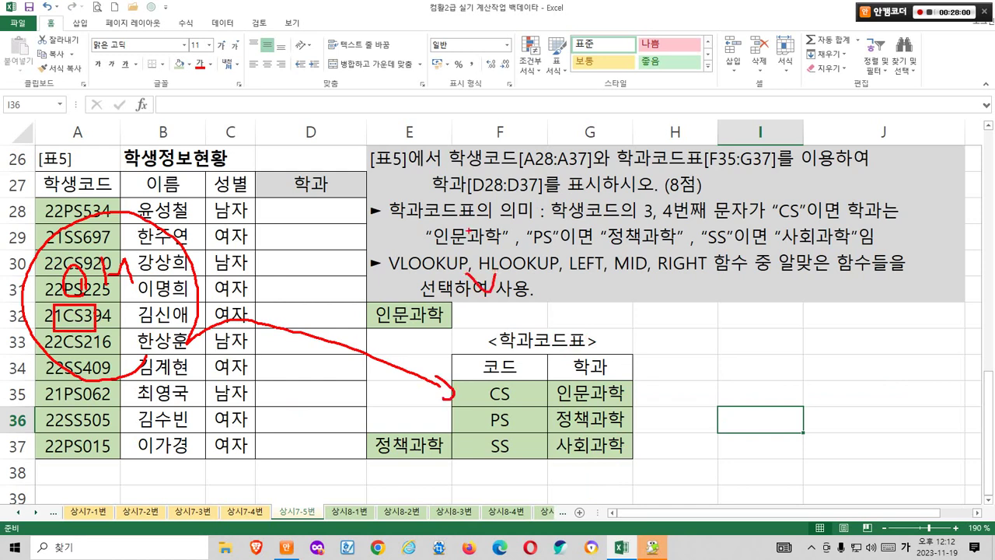
drag(465, 309, 480, 346)
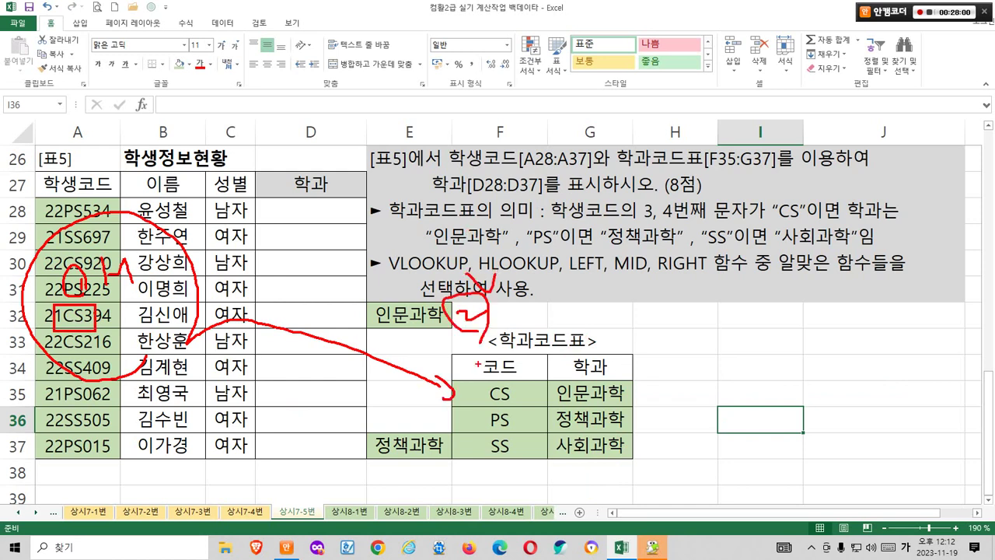
mouse_move(488, 397)
mouse_down()
mouse_move(368, 229)
mouse_move(160, 291)
mouse_up()
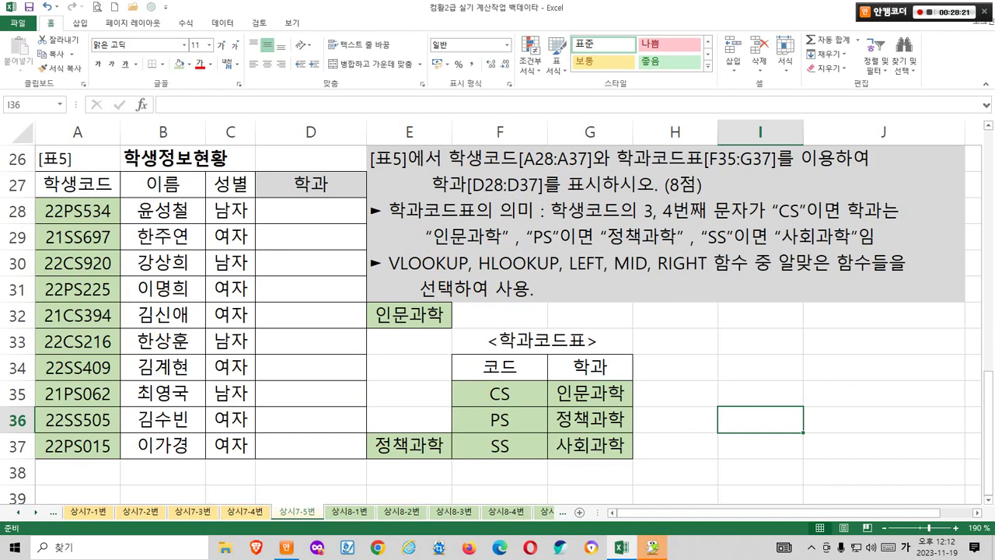
drag(365, 252, 945, 309)
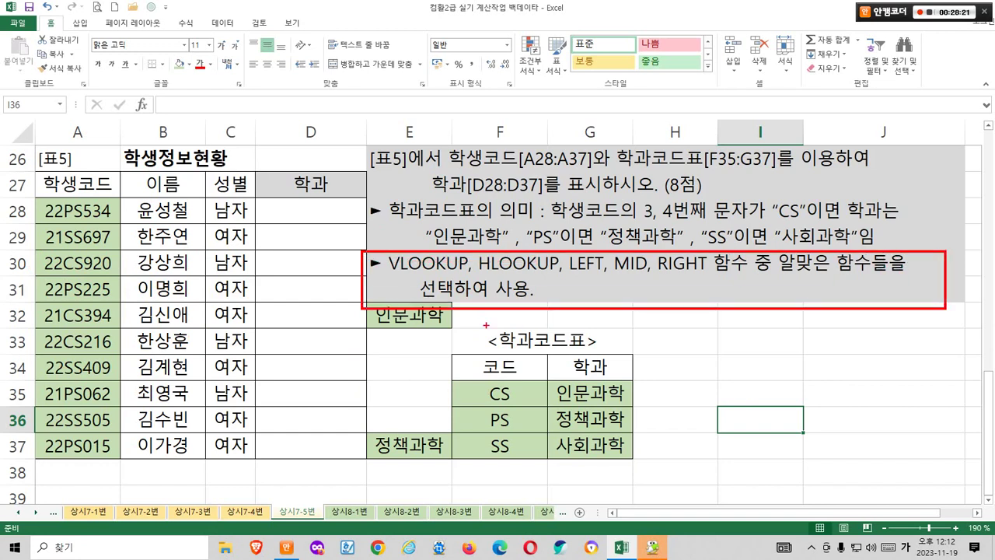
mouse_move(474, 314)
mouse_down()
mouse_move(450, 312)
mouse_move(467, 307)
mouse_up()
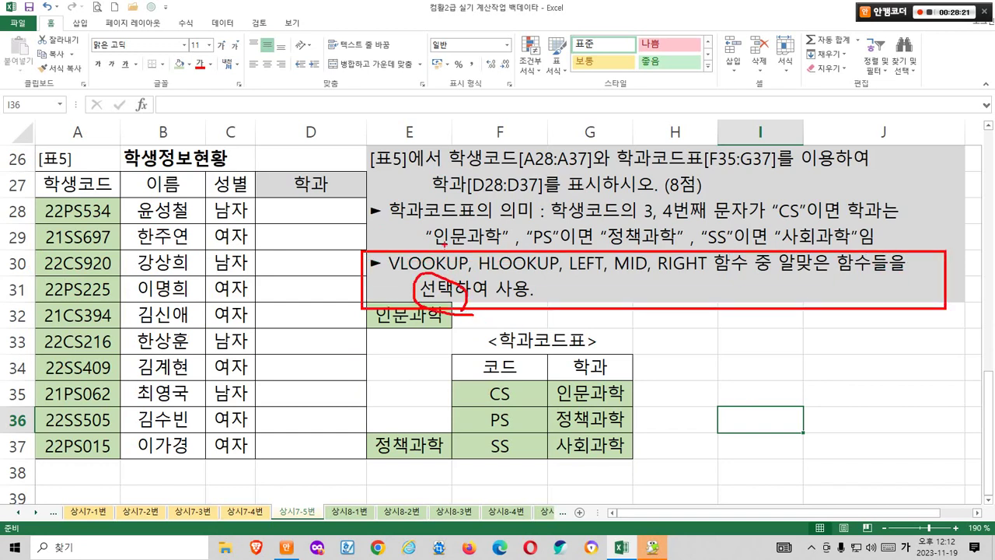
drag(442, 242, 459, 252)
drag(495, 238, 513, 224)
drag(535, 230, 684, 225)
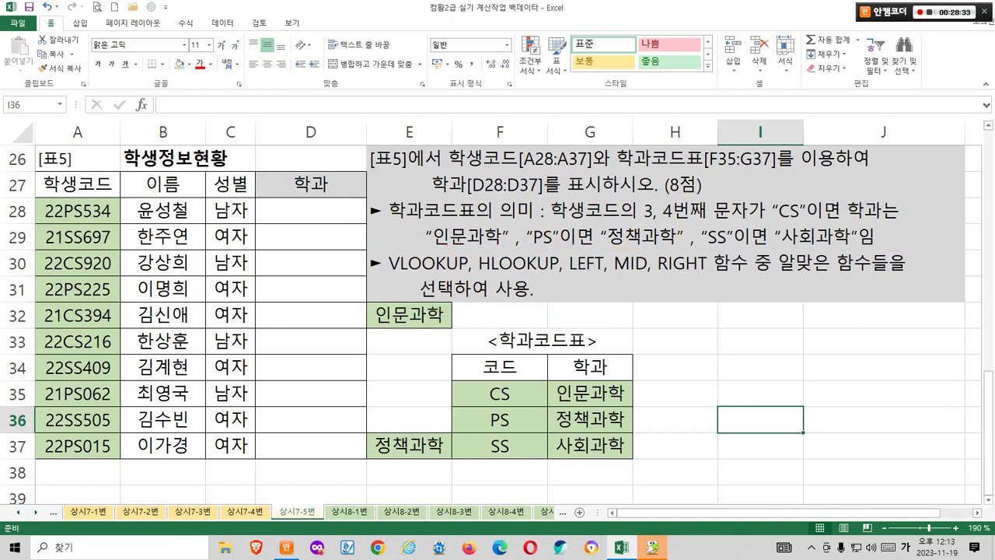
Start a function in D28 and choose VLOOKUP from the list of all functions
click(310, 210)
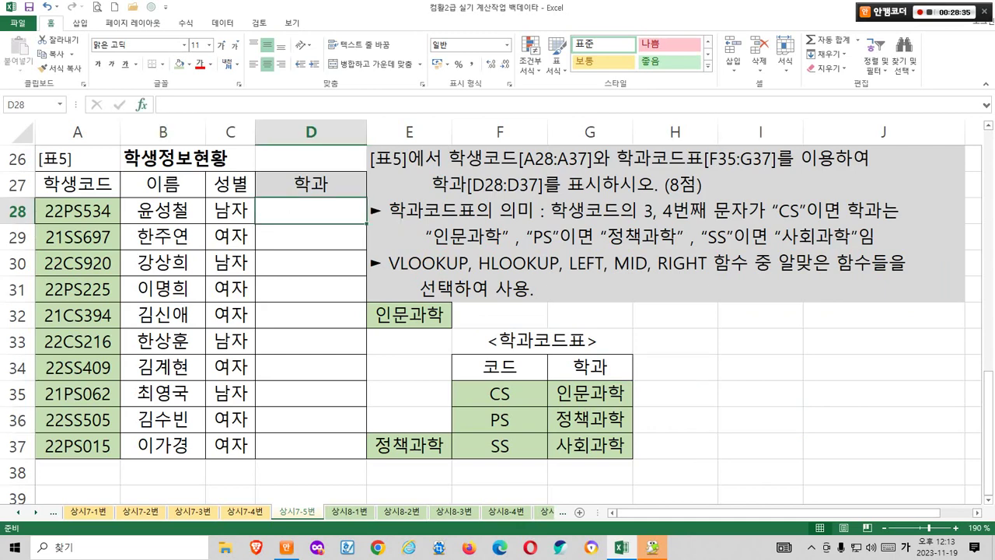
click(141, 104)
drag(621, 175, 657, 111)
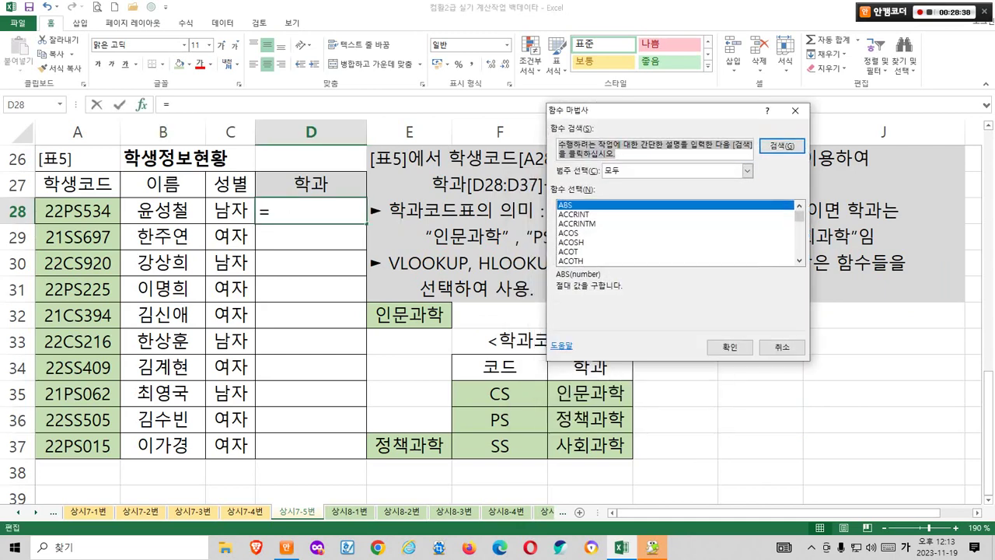
click(591, 242)
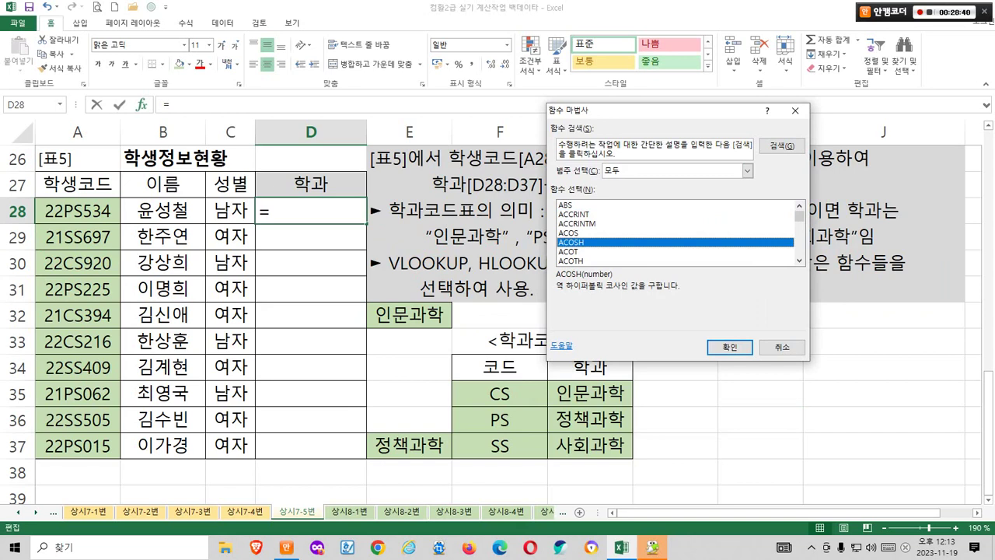
key(v)
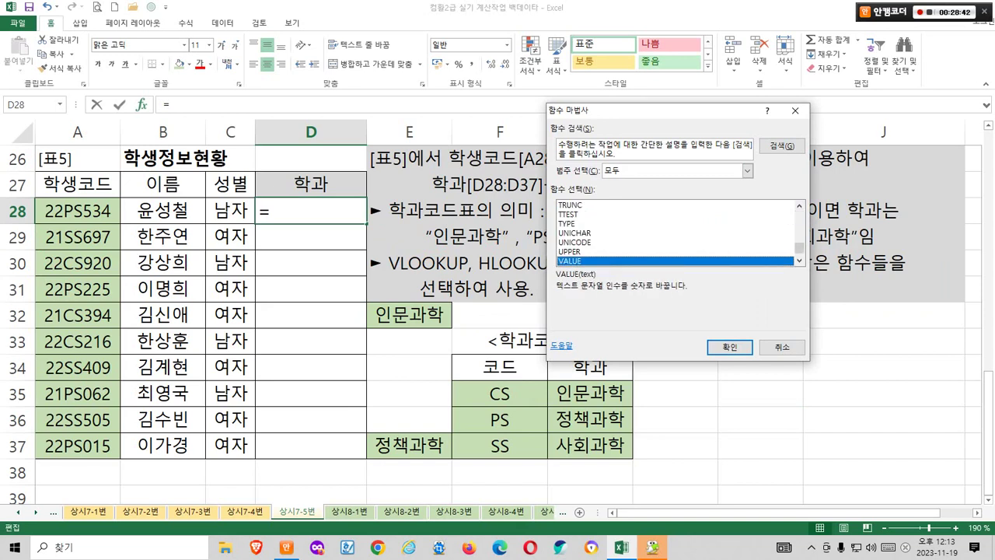
scroll(676, 232, down, 4)
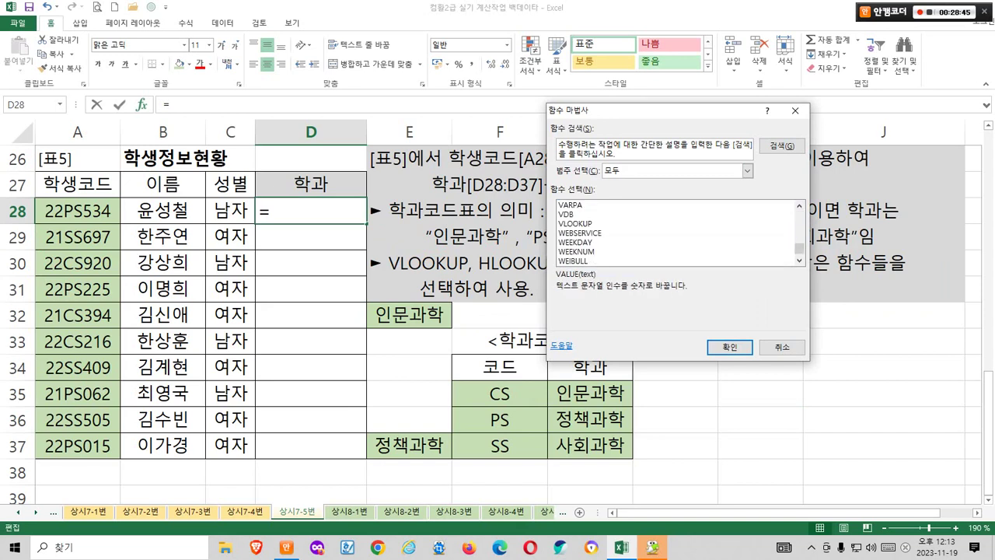
click(575, 223)
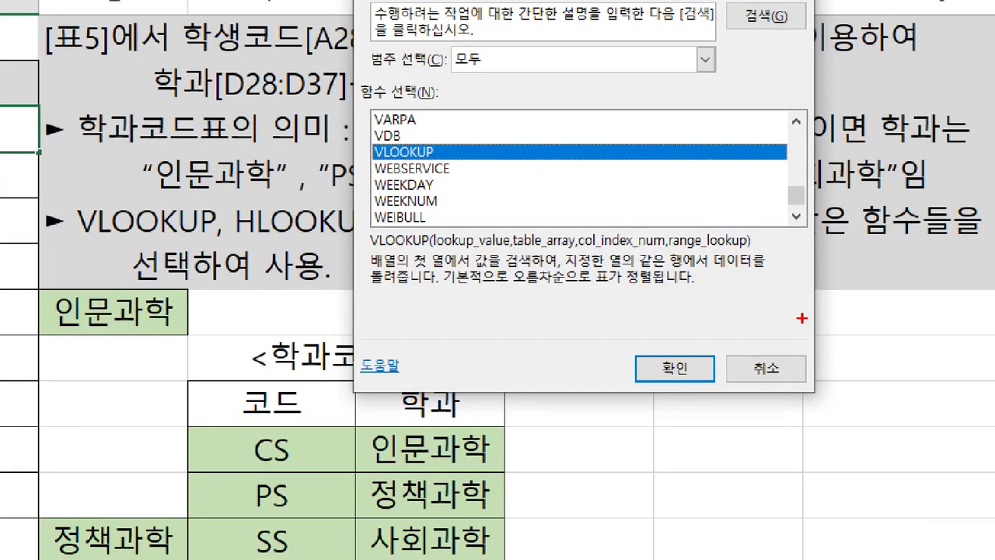
Read the VLOOKUP description to see where in the array it searches for a value
drag(365, 245, 561, 273)
drag(603, 196, 652, 193)
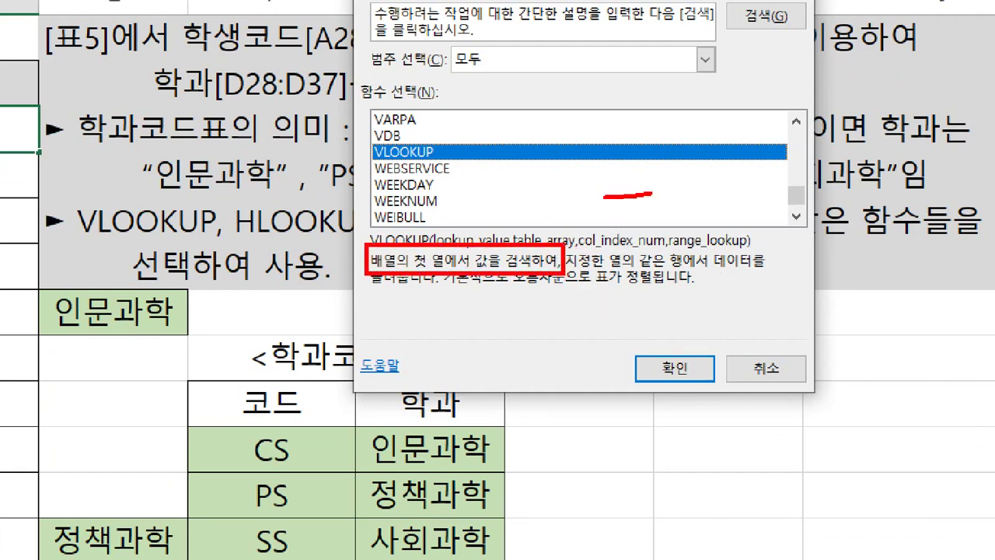
mouse_move(647, 160)
mouse_down()
mouse_move(645, 192)
mouse_move(692, 233)
mouse_up()
mouse_move(387, 287)
mouse_down()
mouse_move(420, 278)
mouse_move(408, 285)
mouse_up()
key(Escape)
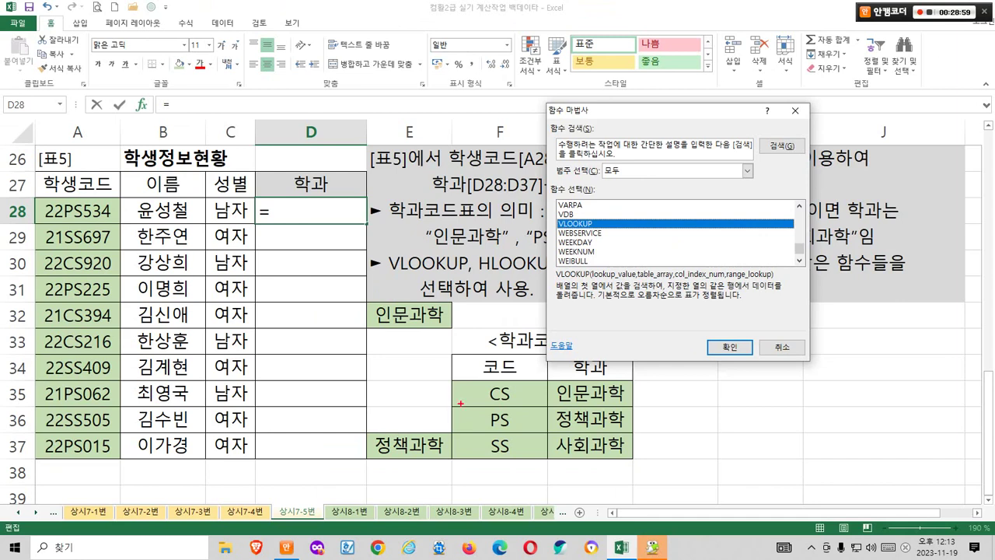
Examine how the middle characters of the 학생코드 values match the first column of the 학과코드표 that VLOOKUP searches
mouse_move(453, 381)
mouse_down()
mouse_move(498, 391)
mouse_move(632, 459)
mouse_up()
drag(585, 293, 654, 292)
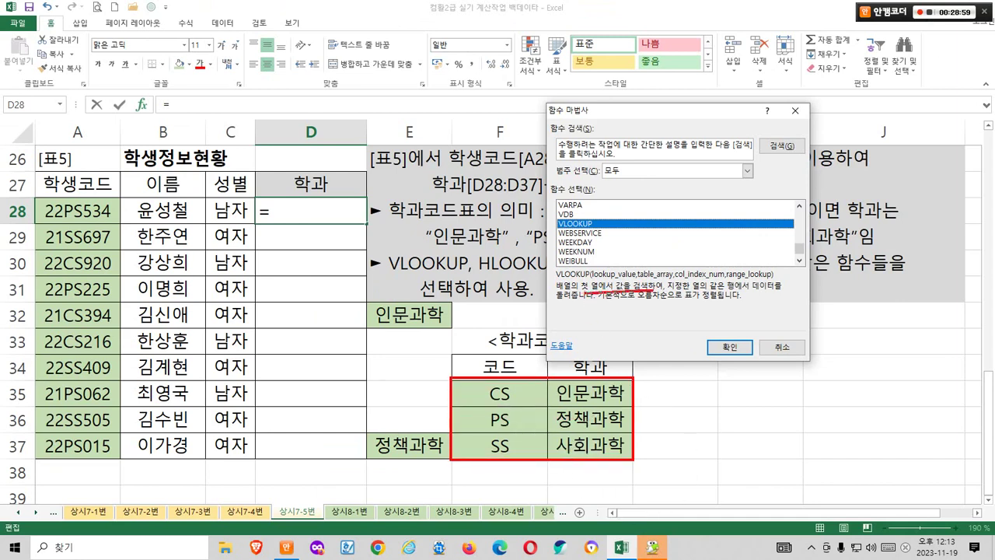
mouse_move(520, 468)
mouse_down()
mouse_move(476, 432)
mouse_move(516, 404)
mouse_move(515, 465)
mouse_up()
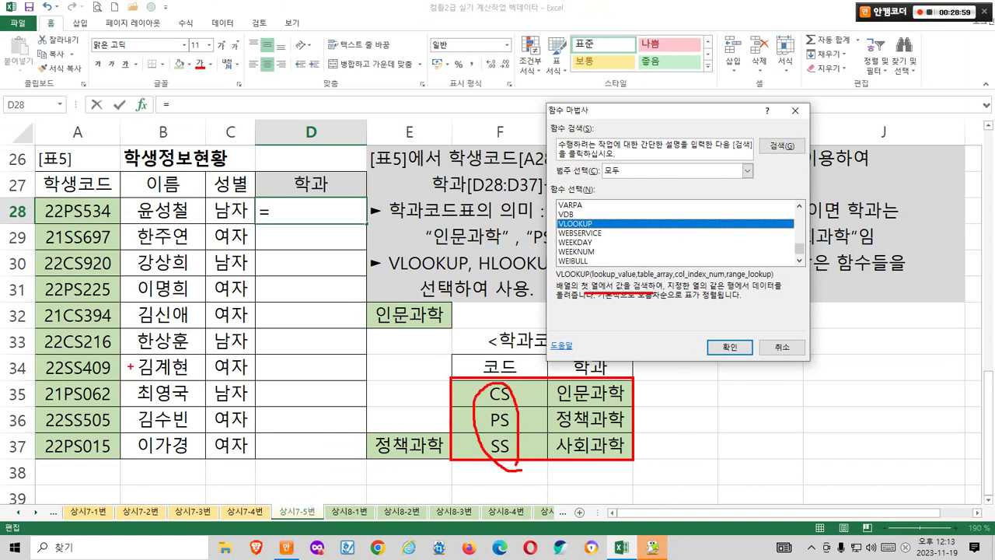
mouse_move(84, 328)
mouse_down()
mouse_move(54, 311)
mouse_move(238, 300)
mouse_move(401, 351)
mouse_up()
mouse_move(92, 404)
mouse_down()
mouse_move(69, 406)
mouse_move(85, 378)
mouse_move(66, 380)
mouse_move(397, 398)
mouse_up()
drag(383, 387, 406, 410)
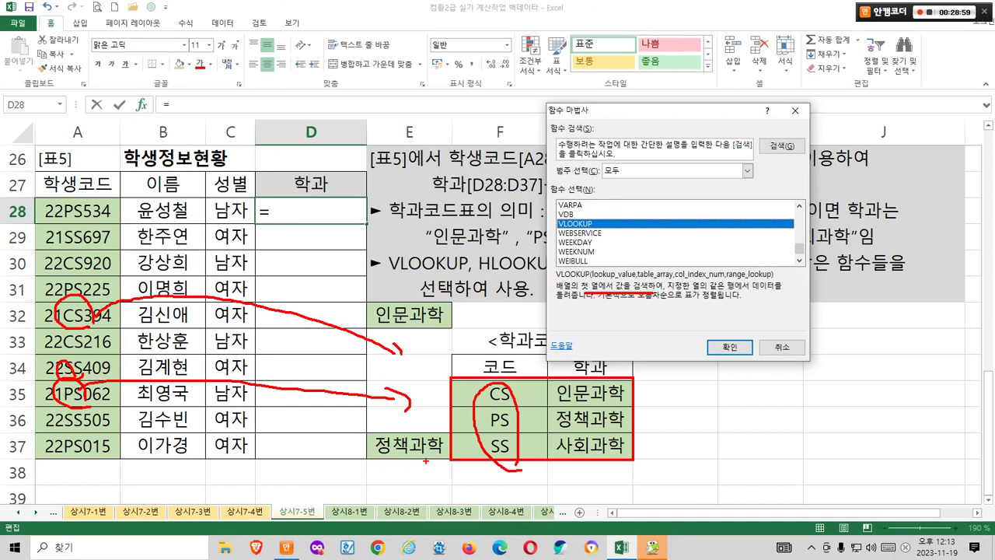
mouse_move(468, 390)
mouse_down()
mouse_move(458, 391)
mouse_move(533, 386)
mouse_move(634, 443)
mouse_move(633, 461)
mouse_up()
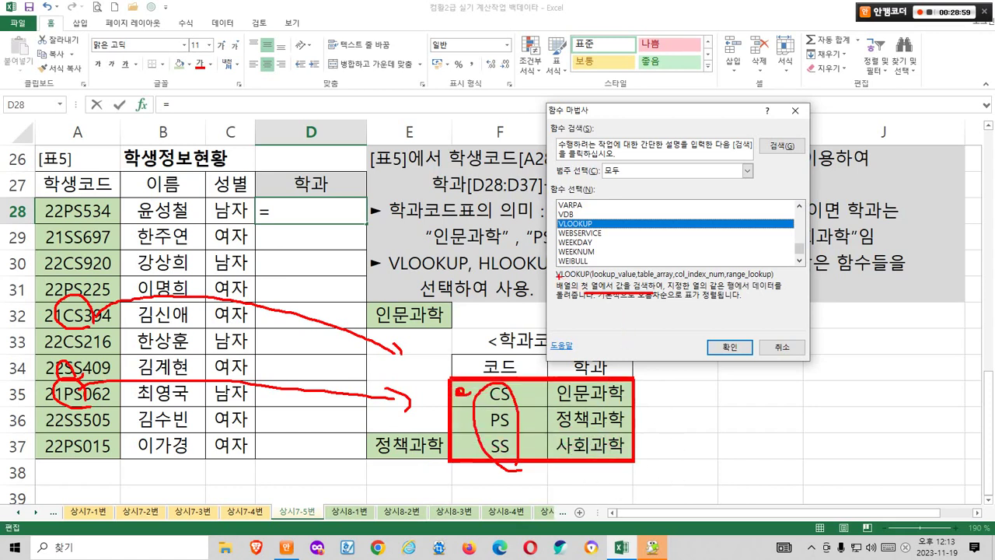
mouse_move(557, 274)
mouse_down()
mouse_move(646, 291)
mouse_move(660, 277)
mouse_up()
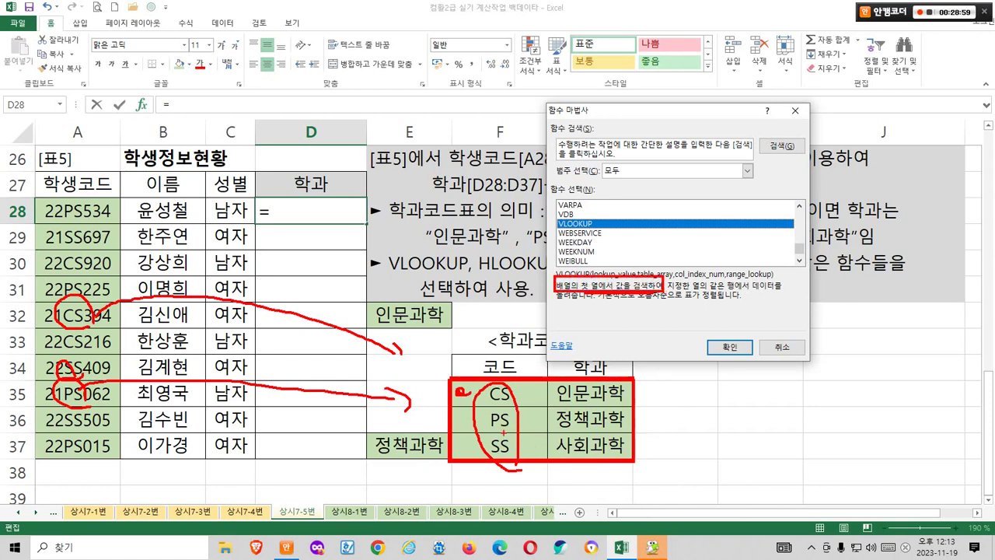
mouse_move(497, 392)
mouse_down()
mouse_move(522, 412)
mouse_move(505, 403)
mouse_up()
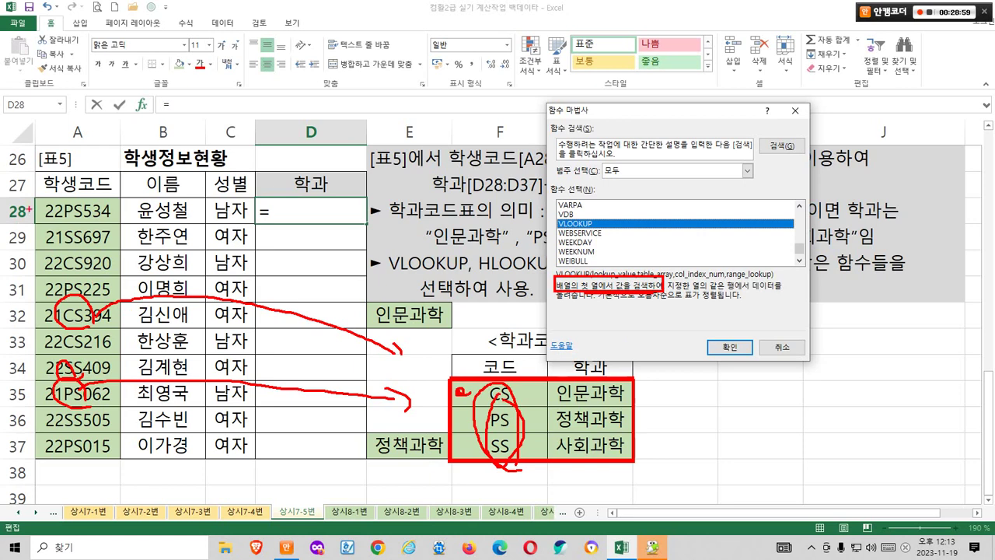
mouse_move(81, 201)
mouse_down()
mouse_move(57, 295)
mouse_move(57, 453)
mouse_move(94, 311)
mouse_move(93, 202)
mouse_up()
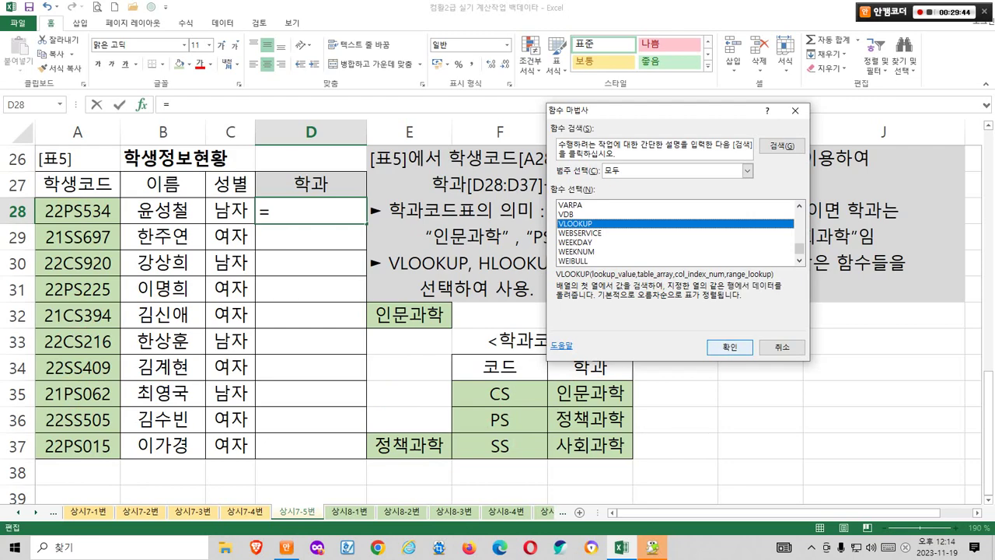
Insert VLOOKUP into D28 and examine which part of the 학생코드 its Lookup_value argument needs
click(729, 347)
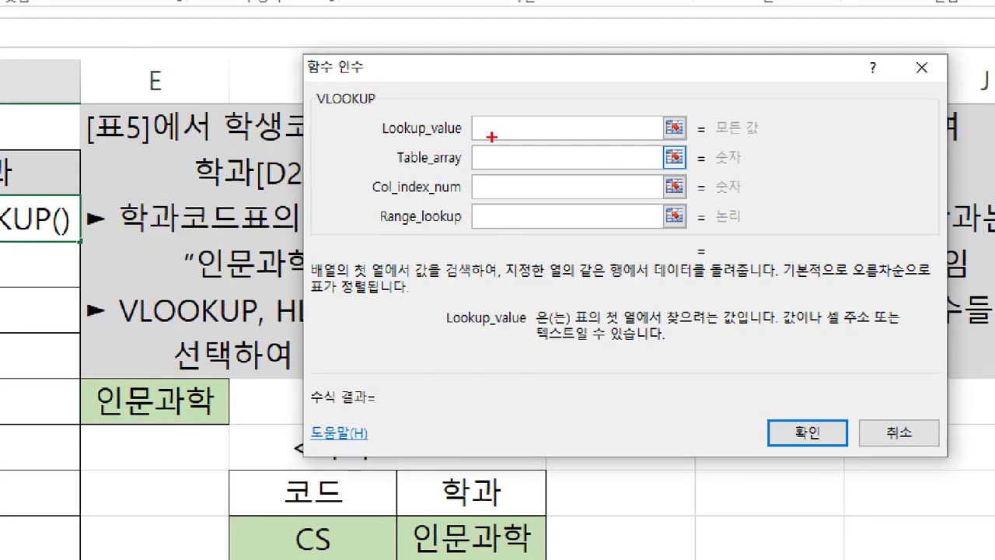
mouse_move(597, 155)
mouse_down()
mouse_move(546, 256)
mouse_move(568, 261)
mouse_up()
drag(575, 328, 662, 324)
key(Escape)
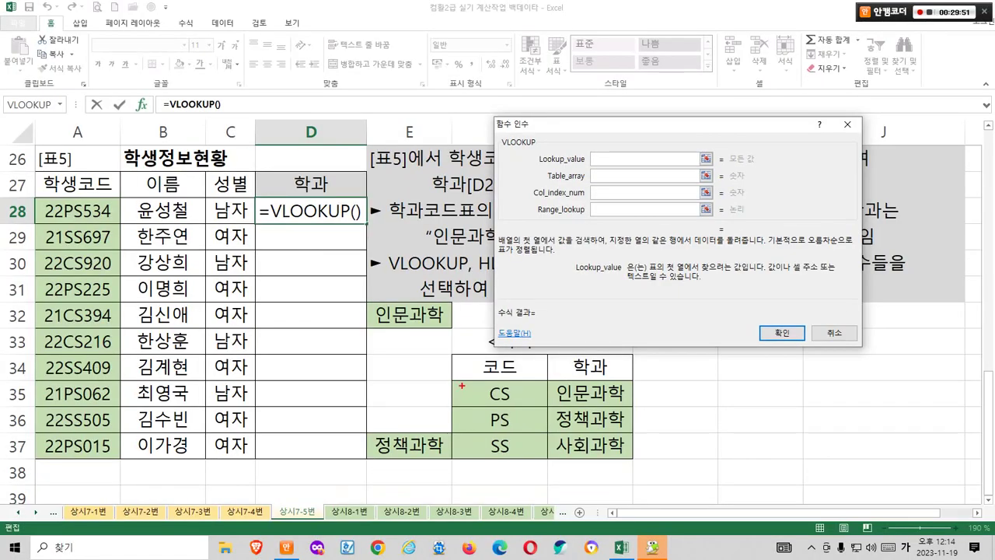
mouse_move(450, 381)
mouse_down()
mouse_move(633, 457)
mouse_move(526, 460)
mouse_up()
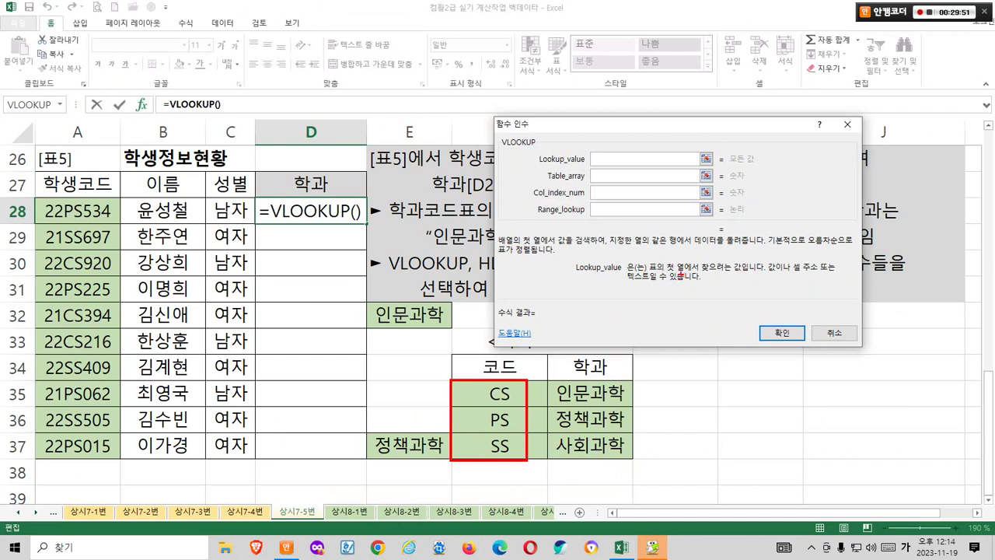
drag(680, 273, 760, 274)
mouse_move(67, 203)
mouse_down()
mouse_move(330, 315)
mouse_move(438, 387)
mouse_up()
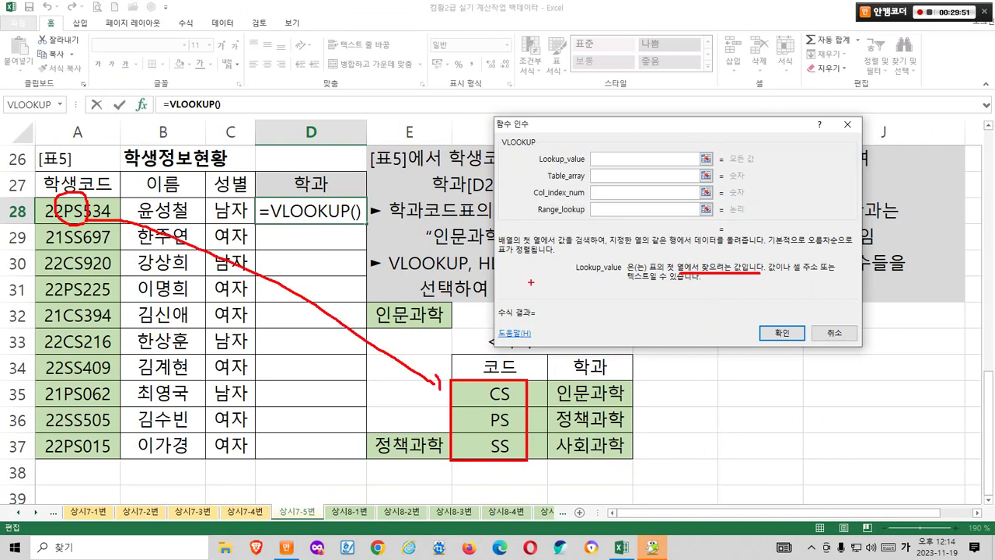
drag(631, 141, 645, 149)
mouse_move(622, 235)
mouse_down()
mouse_move(657, 159)
mouse_move(517, 381)
mouse_up()
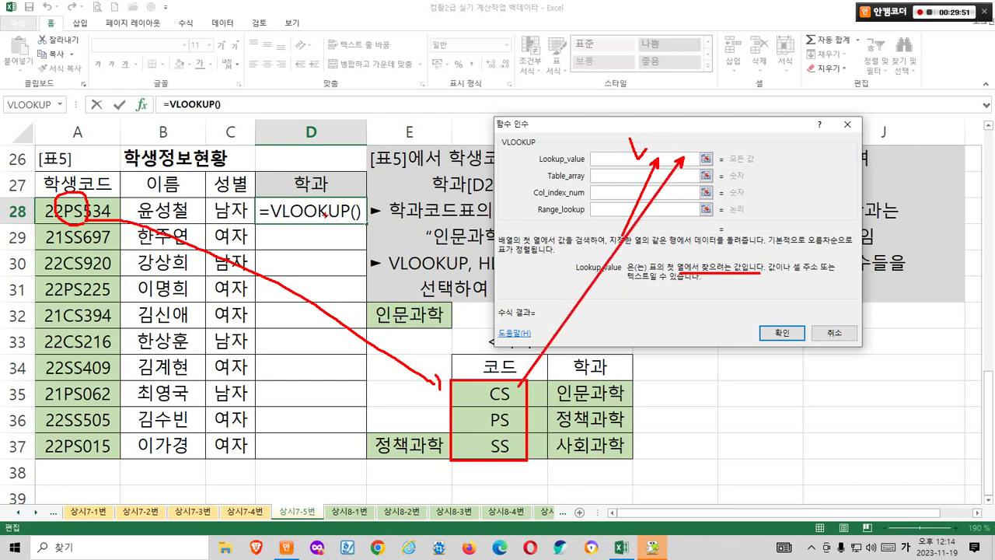
drag(311, 201, 329, 183)
mouse_move(73, 204)
mouse_down()
mouse_move(115, 166)
mouse_move(536, 136)
mouse_move(626, 165)
mouse_up()
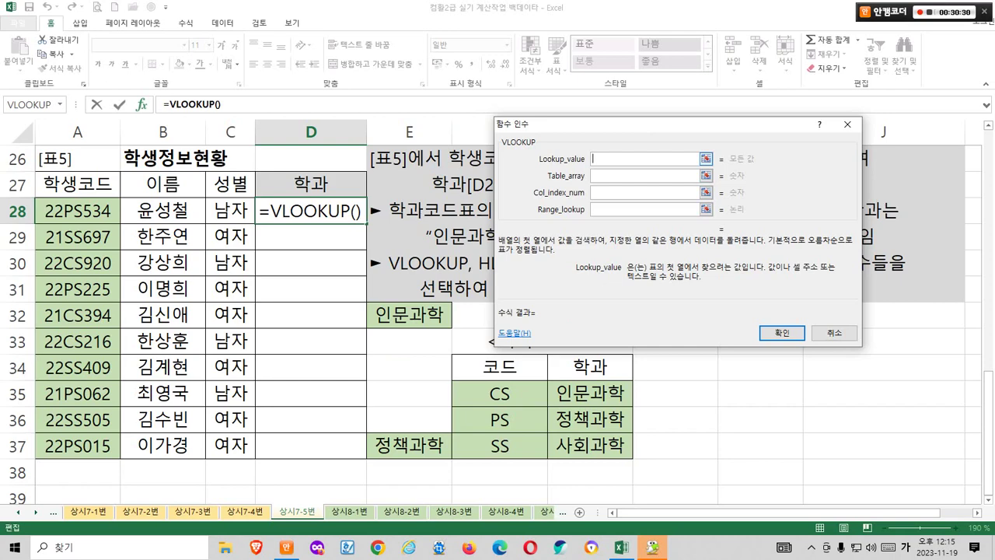
Nest the MID function inside VLOOKUP's Lookup_value argument after reading its description
click(60, 104)
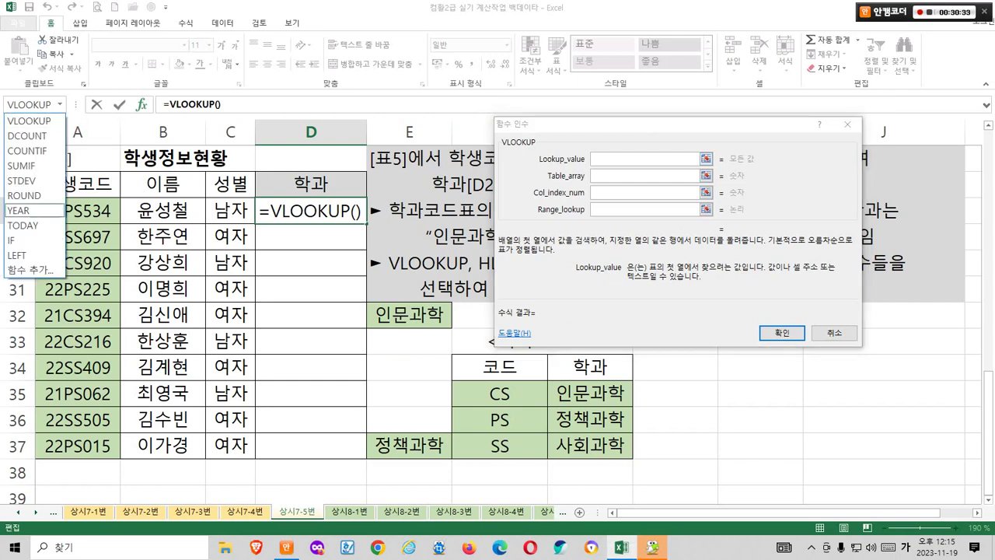
click(29, 270)
click(578, 241)
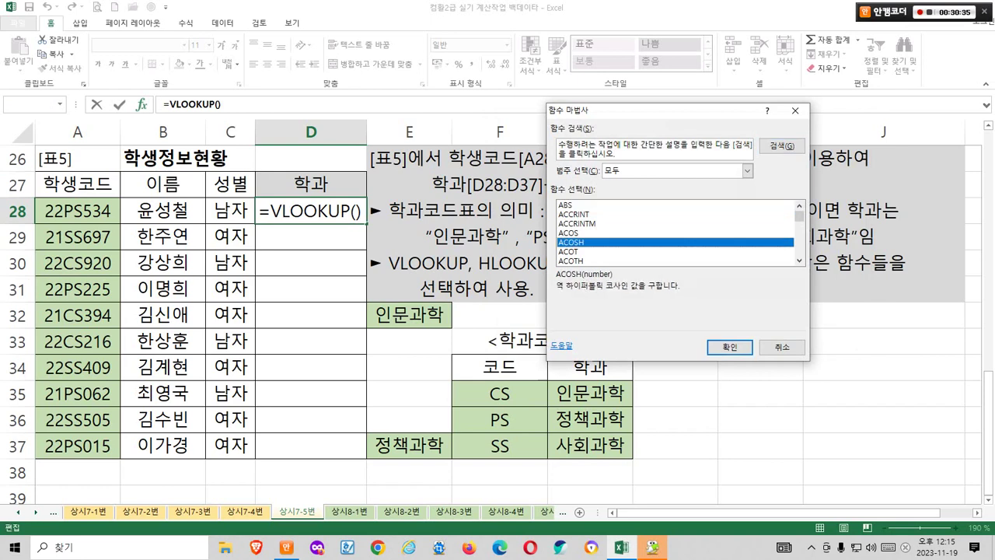
key(m)
scroll(675, 232, down, 1)
scroll(674, 233, down, 2)
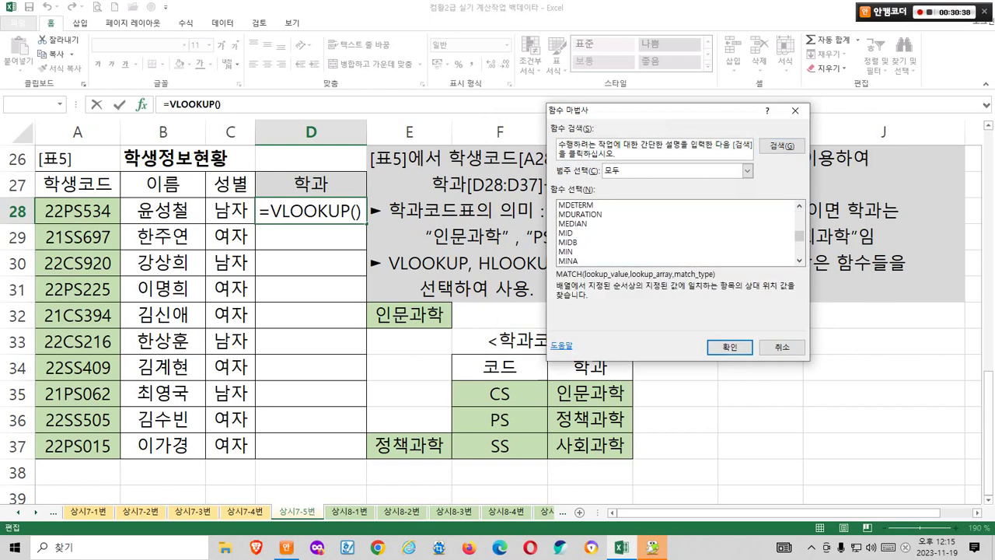
click(578, 233)
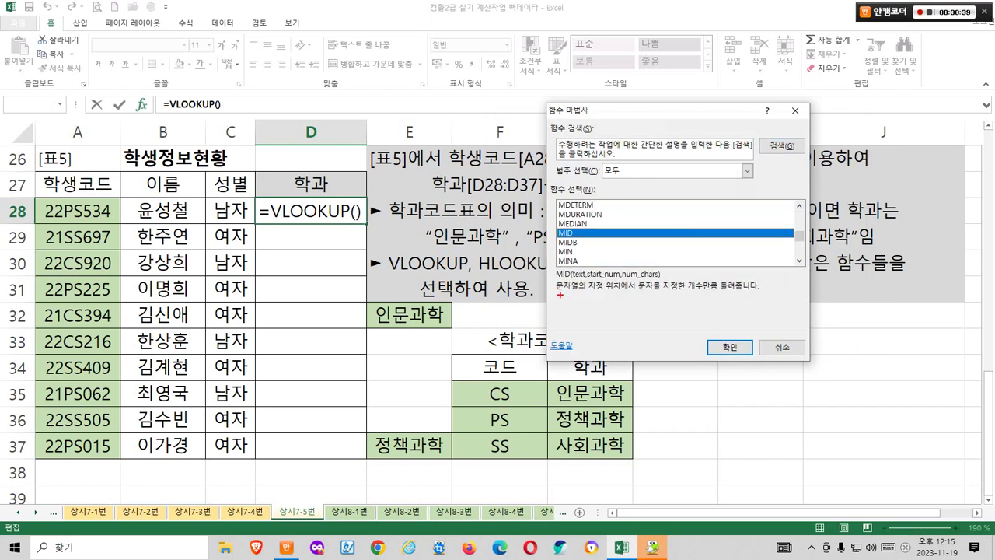
mouse_move(560, 294)
mouse_down()
mouse_move(587, 300)
mouse_move(573, 284)
mouse_up()
mouse_move(92, 224)
mouse_down()
mouse_move(31, 217)
mouse_move(174, 206)
mouse_up()
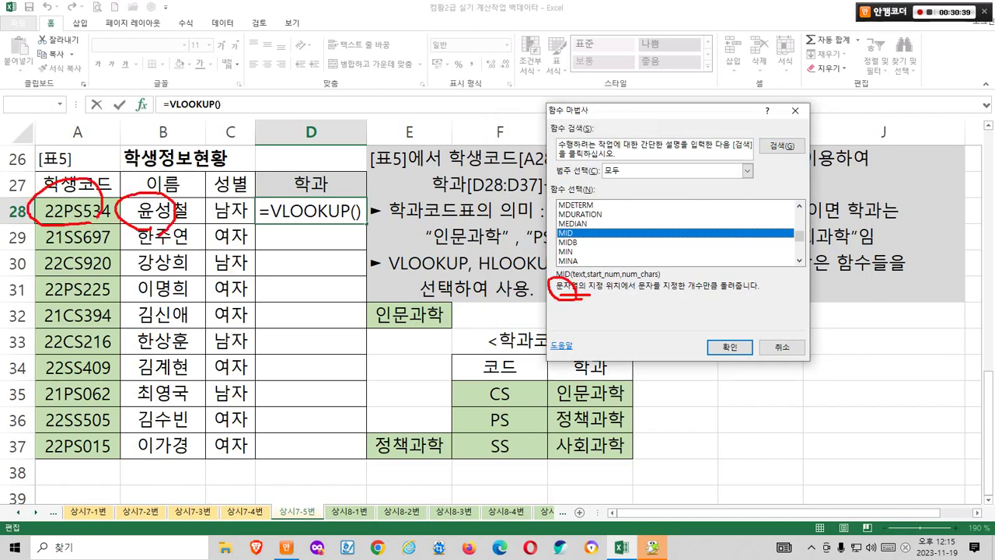
drag(597, 293, 756, 293)
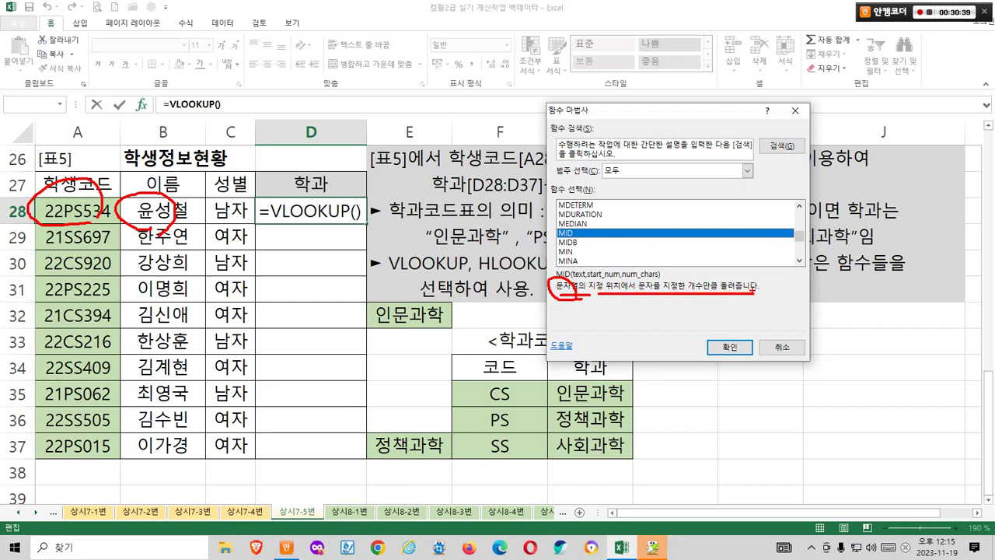
key(Escape)
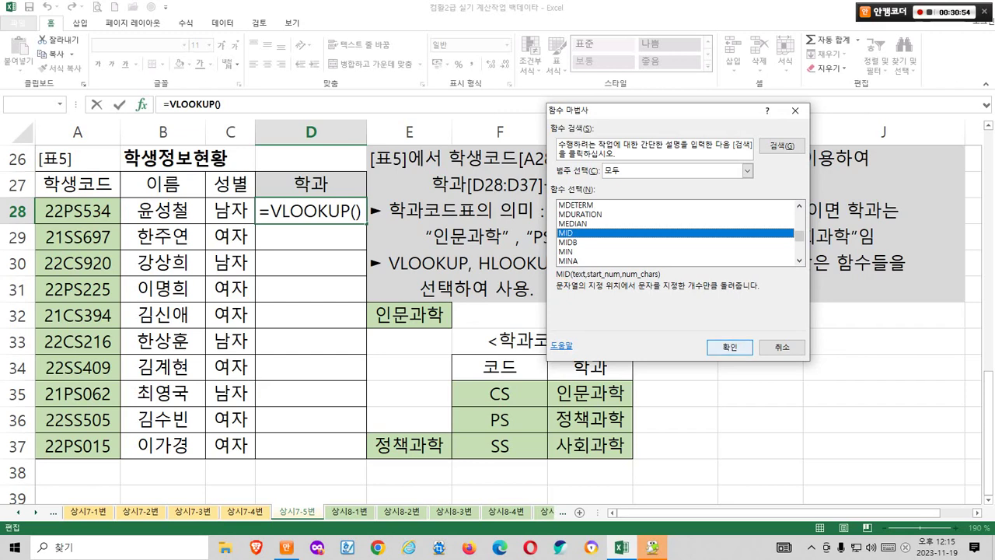
click(729, 347)
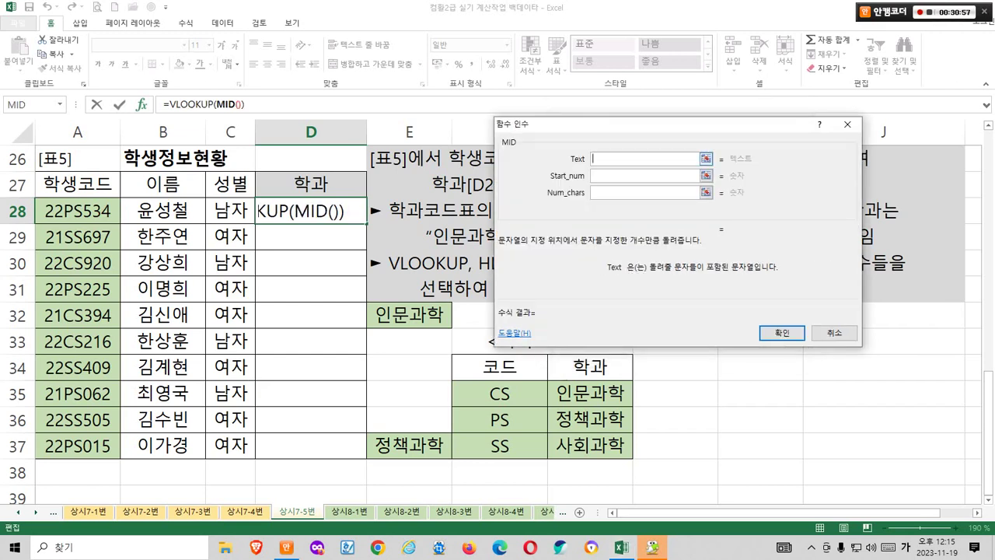
Set MID's Text argument to the 학생코드 in A28 and go on to Start_num
drag(612, 163, 556, 276)
mouse_move(641, 278)
mouse_down()
mouse_move(777, 276)
mouse_move(743, 283)
mouse_move(761, 291)
mouse_up()
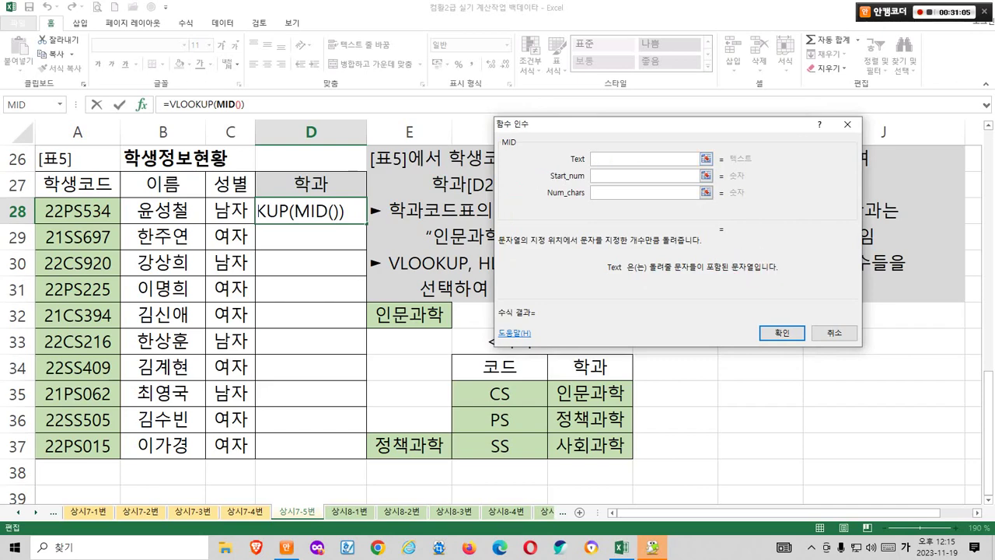
mouse_move(677, 123)
mouse_down()
mouse_move(575, 189)
mouse_move(609, 135)
mouse_up()
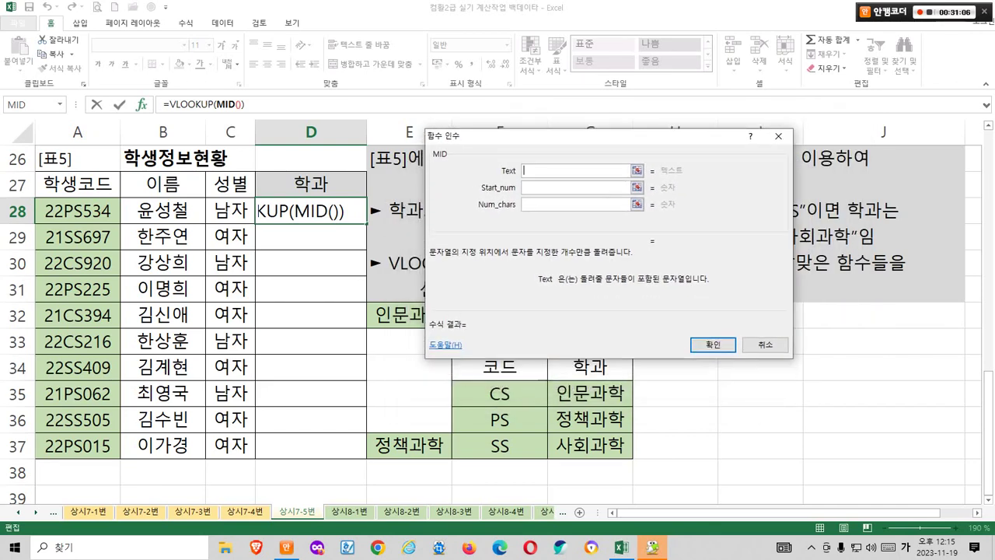
click(77, 210)
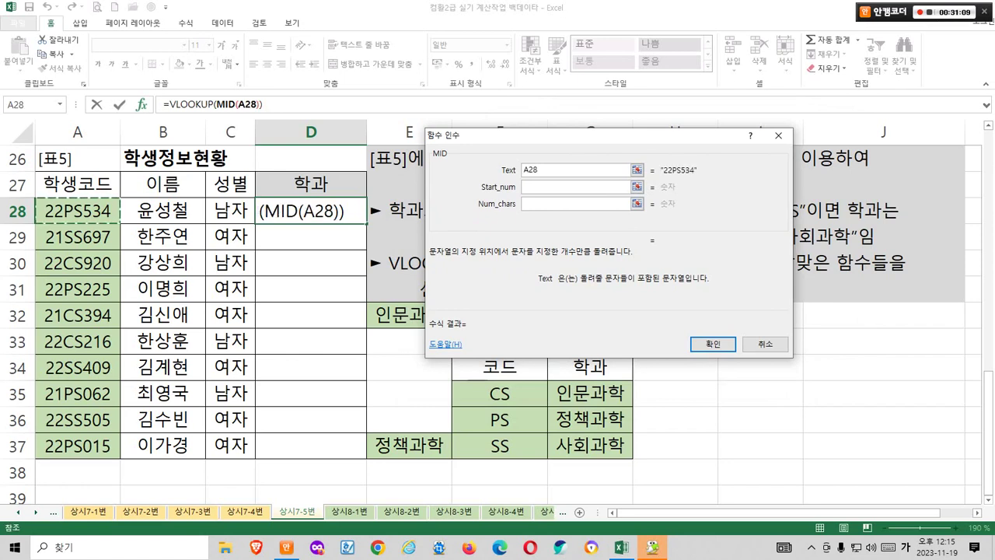
key(Tab)
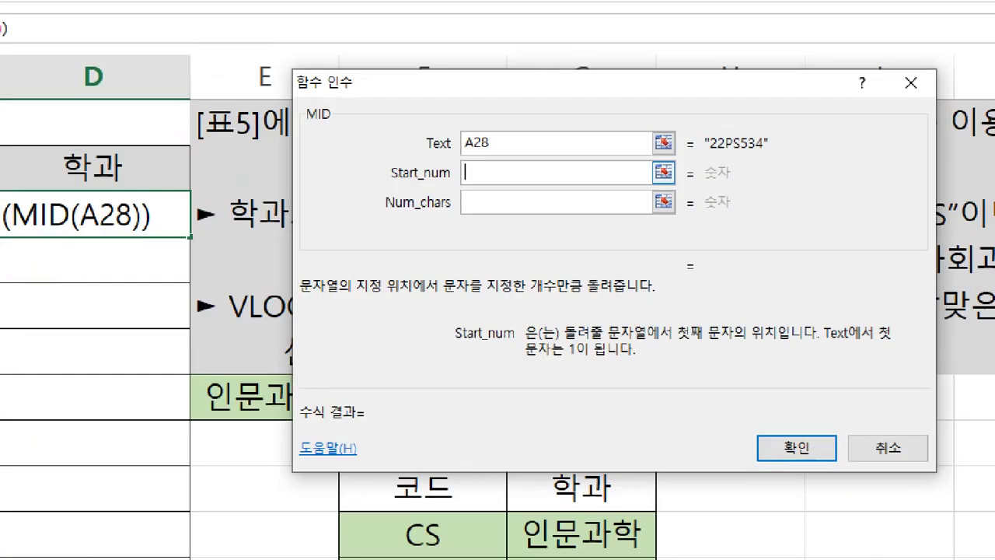
Set MID's Start_num argument to 3 after checking its description and where the code begins in the 학생코드
drag(527, 182, 498, 273)
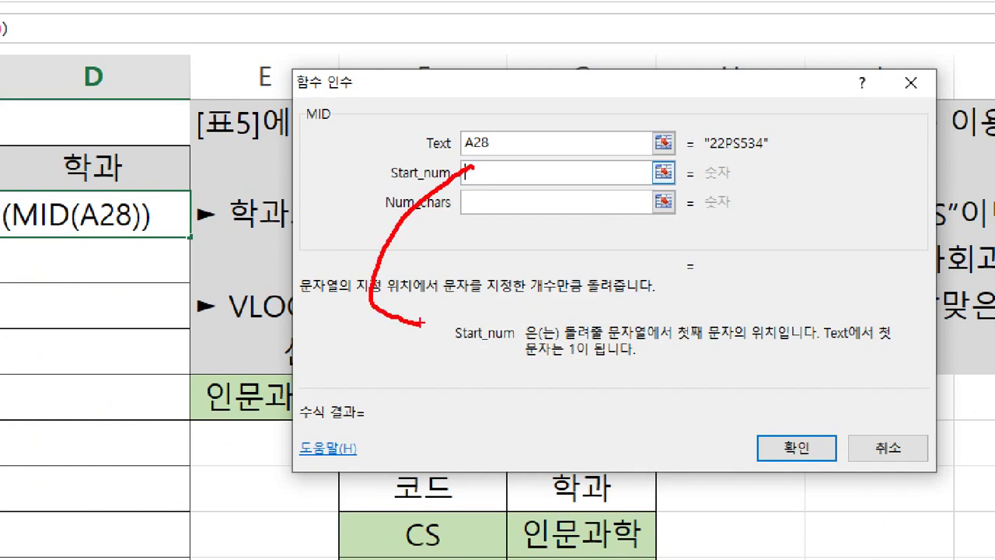
drag(423, 314, 426, 336)
drag(549, 348, 682, 347)
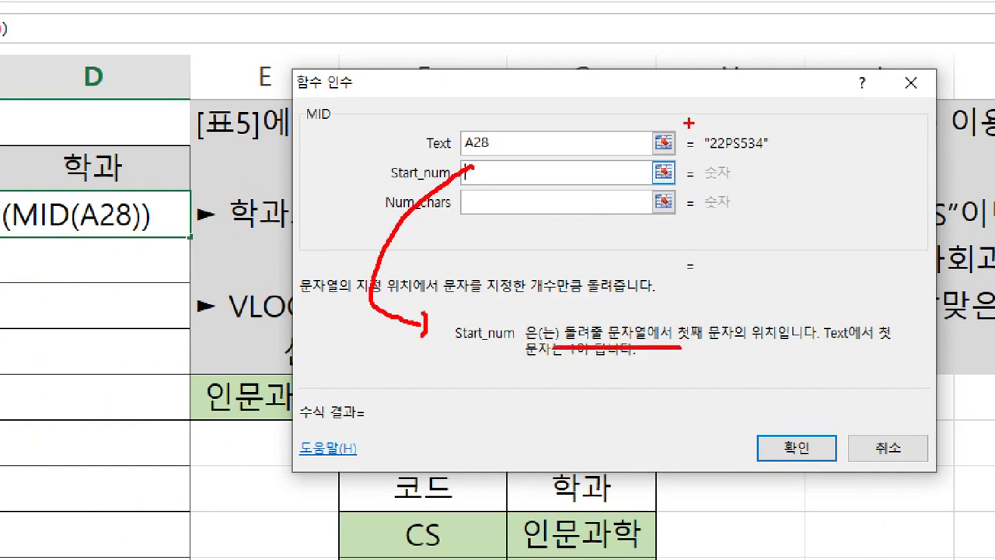
drag(688, 122, 806, 166)
drag(680, 345, 822, 342)
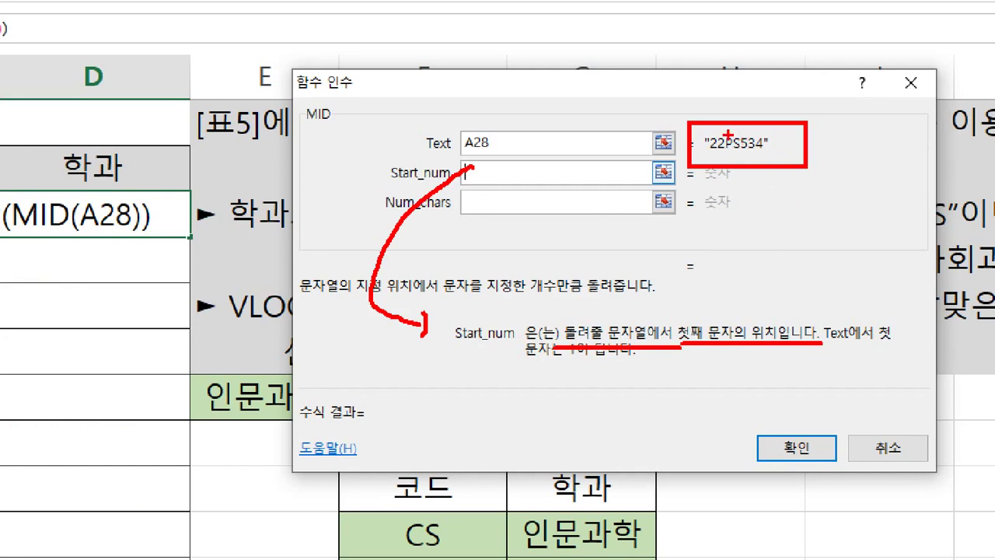
drag(730, 136, 702, 85)
mouse_move(676, 212)
mouse_down()
mouse_move(711, 152)
mouse_move(740, 197)
mouse_up()
drag(732, 147, 803, 208)
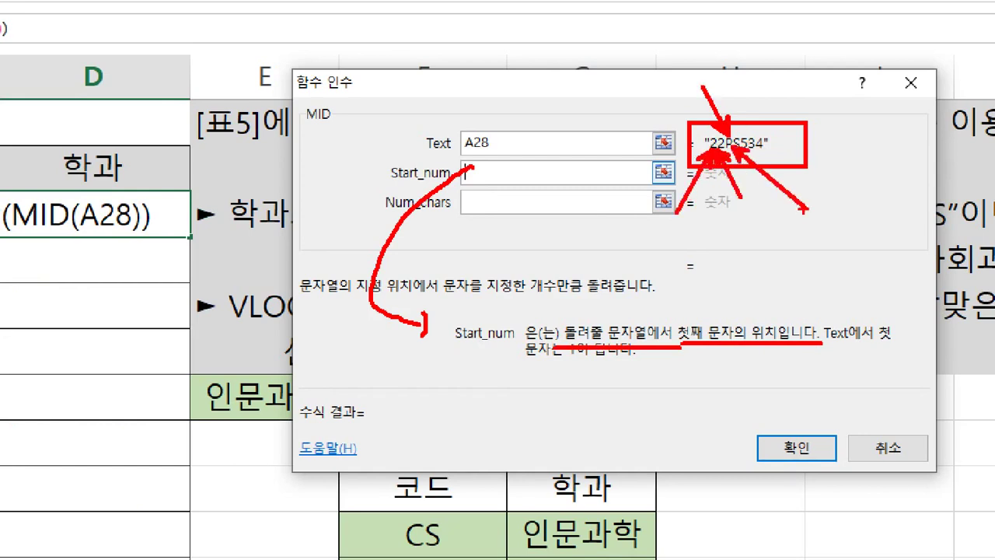
key(Escape)
text(3)
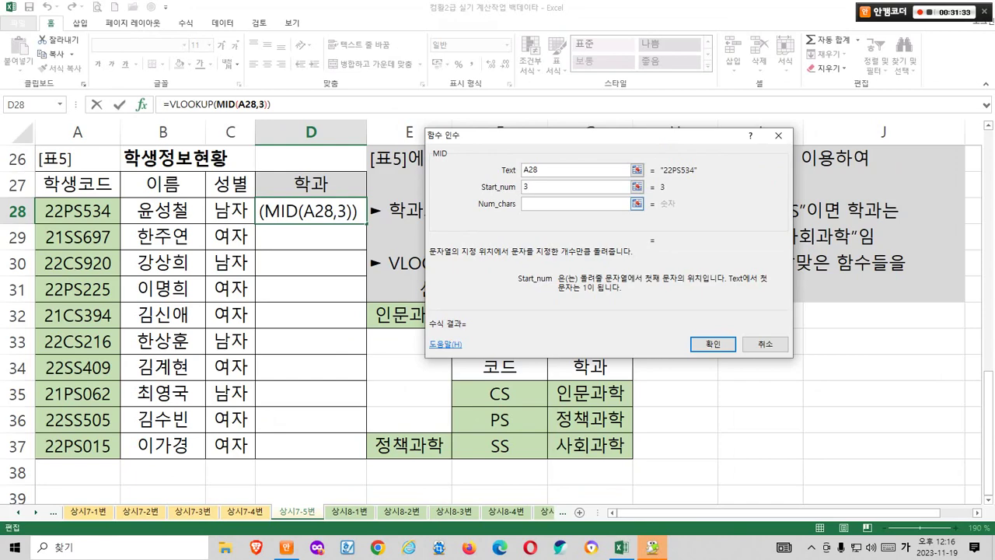
Set MID's Num_chars argument to 2 after reading its description
key(Tab)
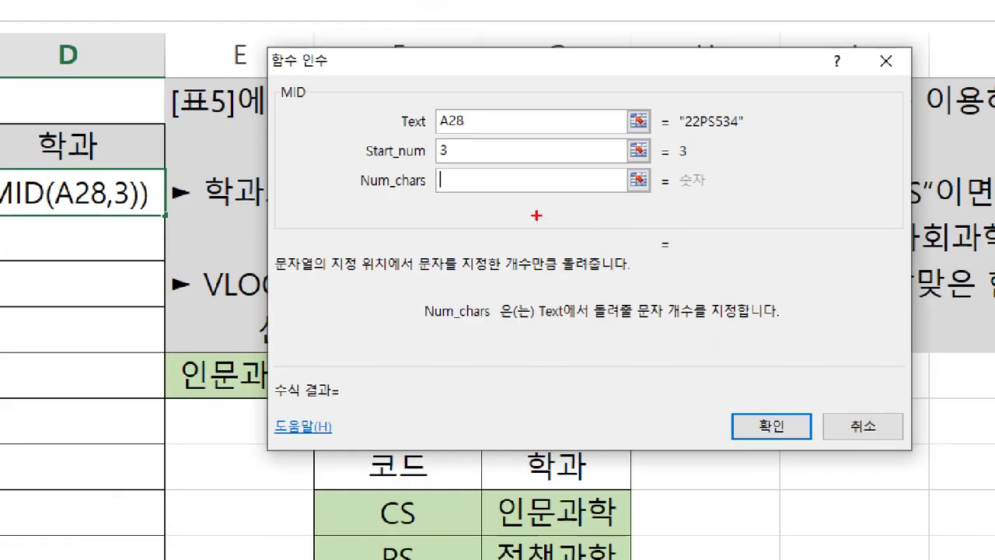
mouse_move(535, 205)
mouse_down()
mouse_move(512, 216)
mouse_move(546, 273)
mouse_up()
drag(488, 293, 494, 323)
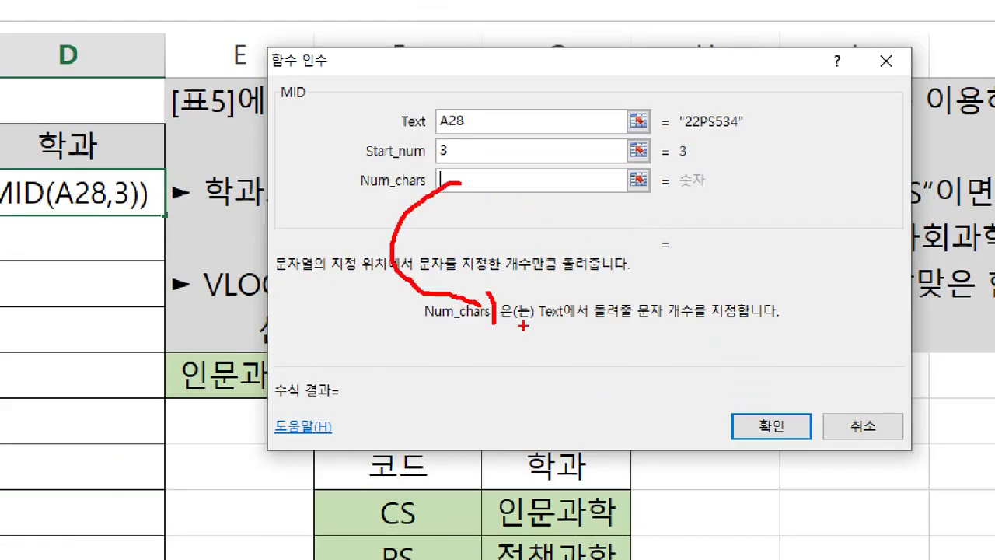
drag(674, 107, 742, 133)
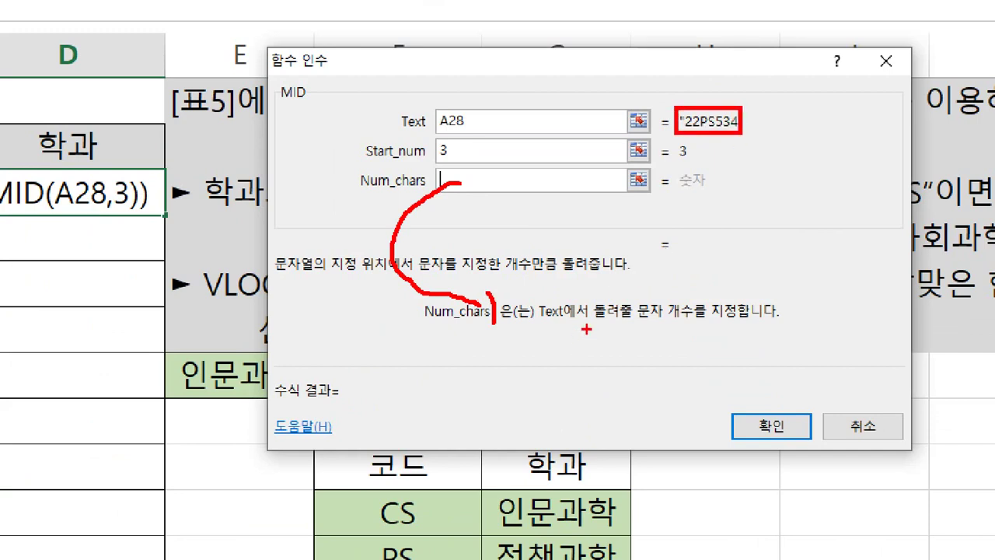
drag(586, 328, 772, 327)
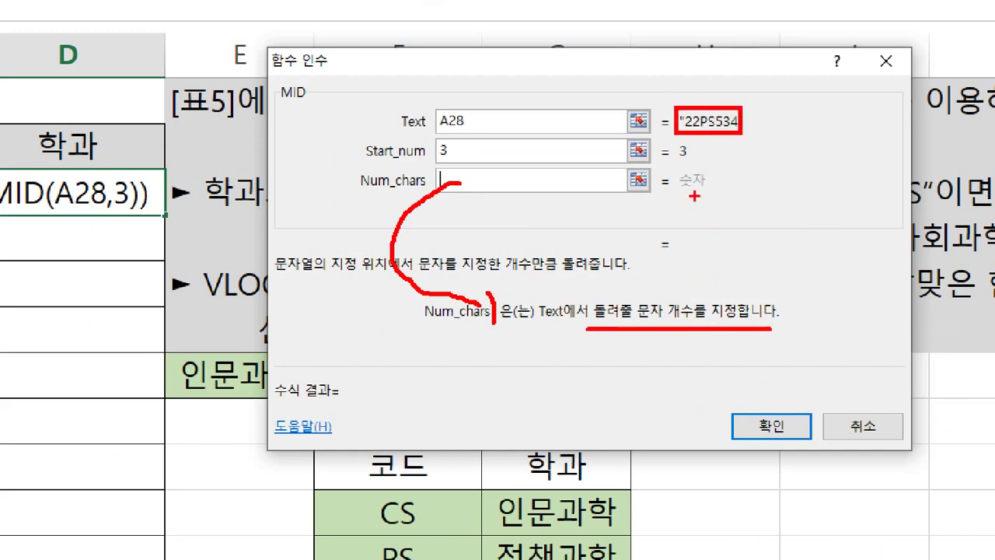
mouse_move(713, 130)
mouse_down()
mouse_move(690, 123)
mouse_move(725, 125)
mouse_up()
key(Escape)
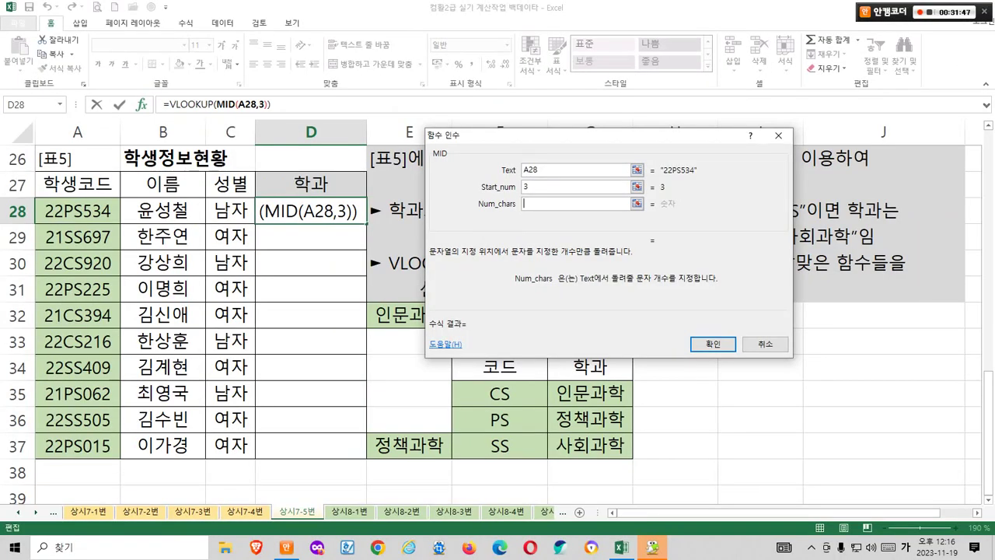
text(2)
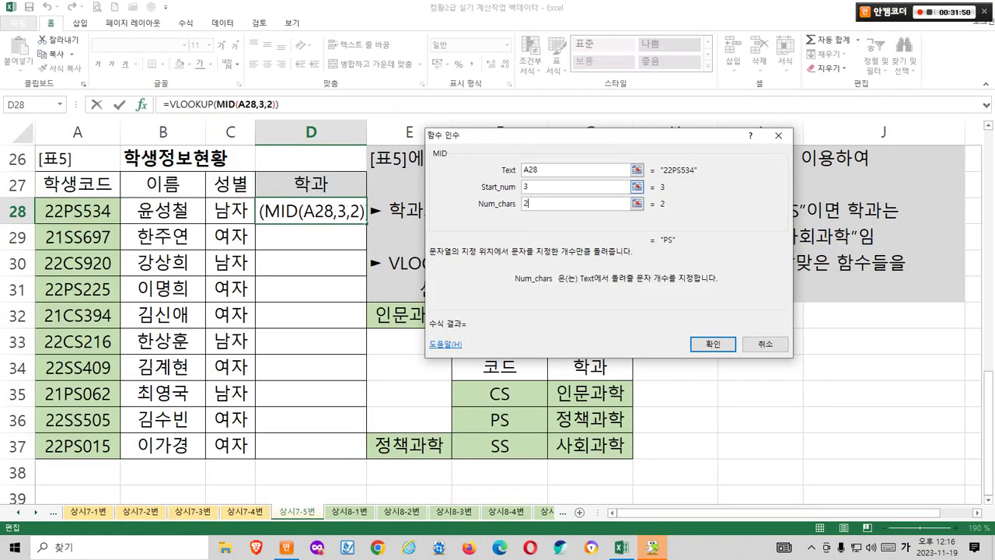
Check the characters MID extracts from the 학생코드 and return to the arguments of the outer VLOOKUP function
click(529, 186)
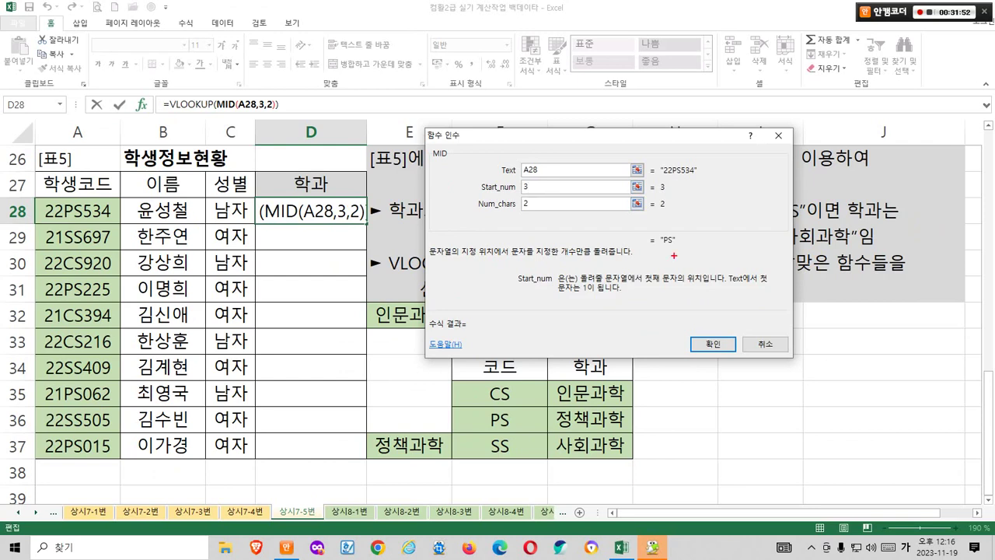
mouse_move(81, 226)
mouse_down()
mouse_move(56, 195)
mouse_move(90, 214)
mouse_move(581, 211)
mouse_move(639, 228)
mouse_move(633, 249)
mouse_up()
mouse_move(684, 253)
mouse_down()
mouse_move(664, 247)
mouse_move(696, 245)
mouse_up()
key(Escape)
key(ctrl)
click(187, 103)
key(ctrl)
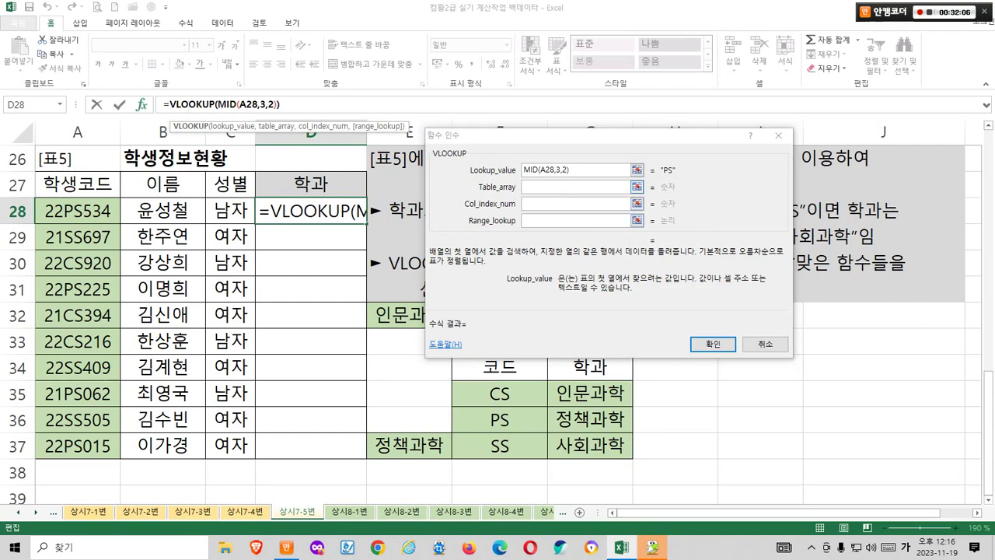
Set VLOOKUP's Table_array argument to the 코드 and 학과 data in F35:G37
click(575, 186)
mouse_move(595, 285)
mouse_down()
mouse_move(581, 289)
mouse_move(699, 288)
mouse_up()
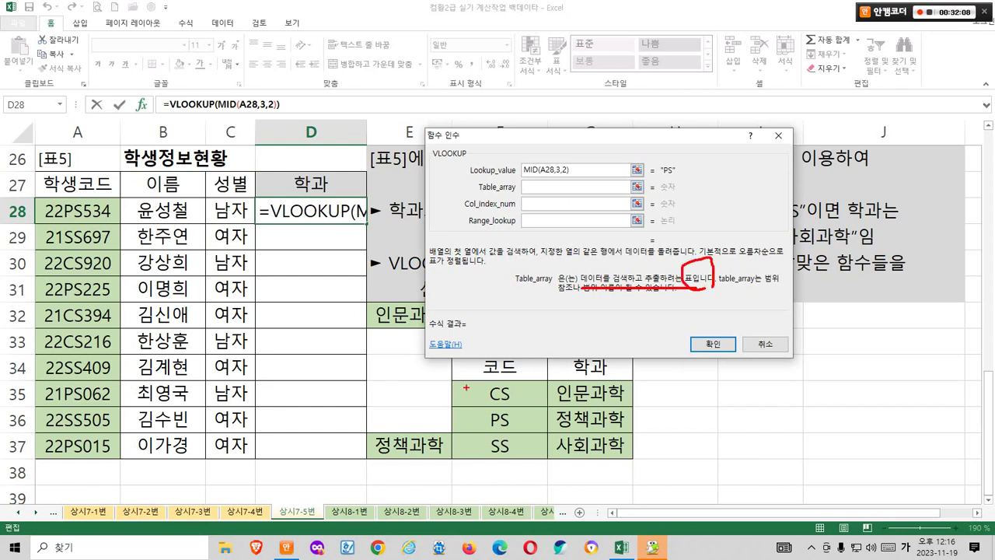
mouse_move(450, 379)
mouse_down()
mouse_move(604, 429)
mouse_move(634, 458)
mouse_up()
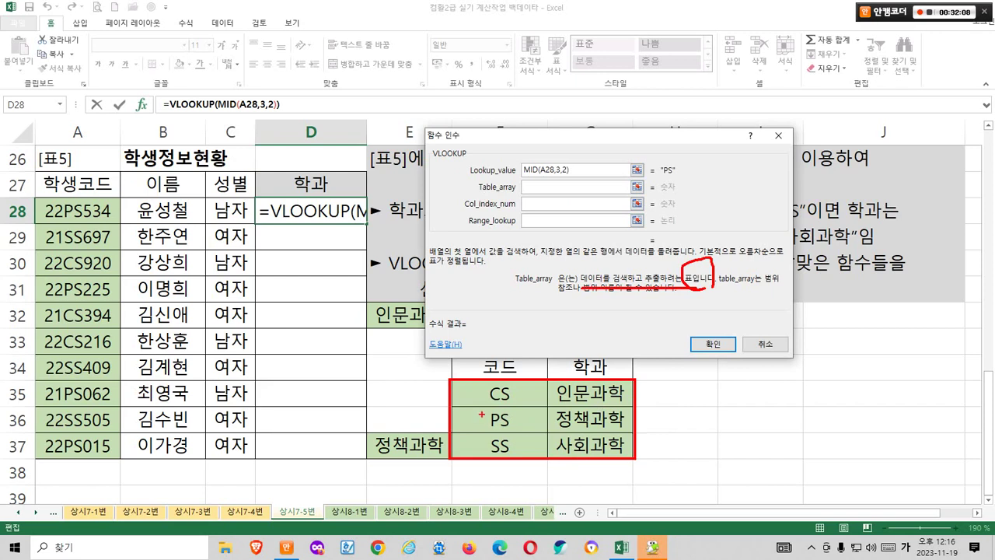
mouse_move(486, 395)
mouse_down()
mouse_move(490, 446)
mouse_move(462, 403)
mouse_move(466, 414)
mouse_move(497, 397)
mouse_move(625, 452)
mouse_up()
key(Escape)
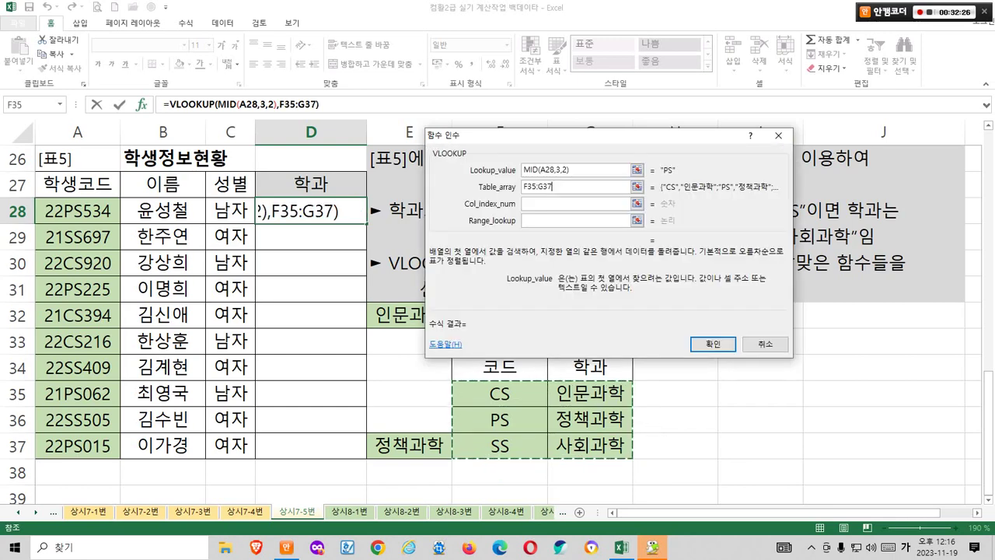
Examine Col_index_num's description and how the 코드 and 학과 columns are numbered within the lookup table
key(Tab)
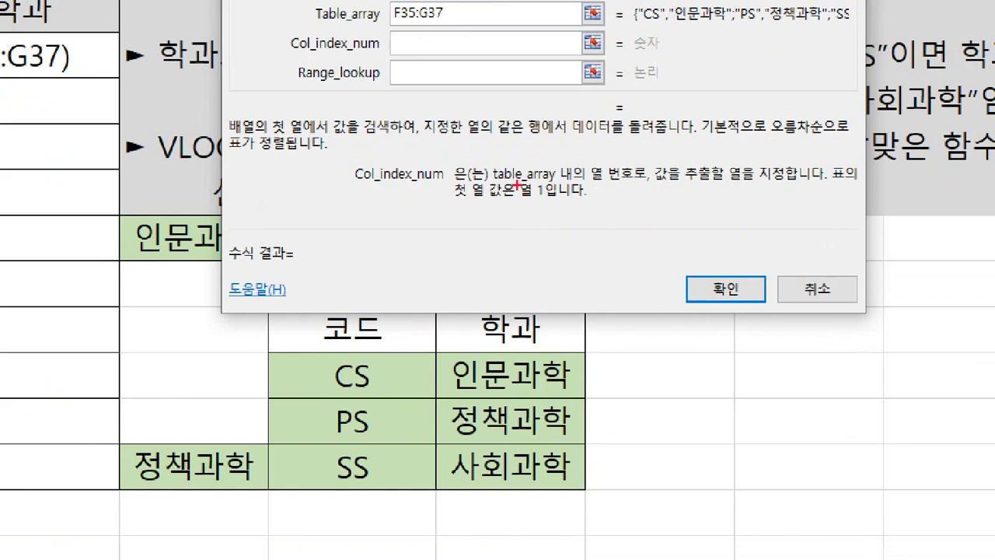
drag(495, 185, 627, 184)
mouse_move(270, 361)
mouse_down()
mouse_move(417, 399)
mouse_move(594, 489)
mouse_up()
drag(358, 422, 314, 509)
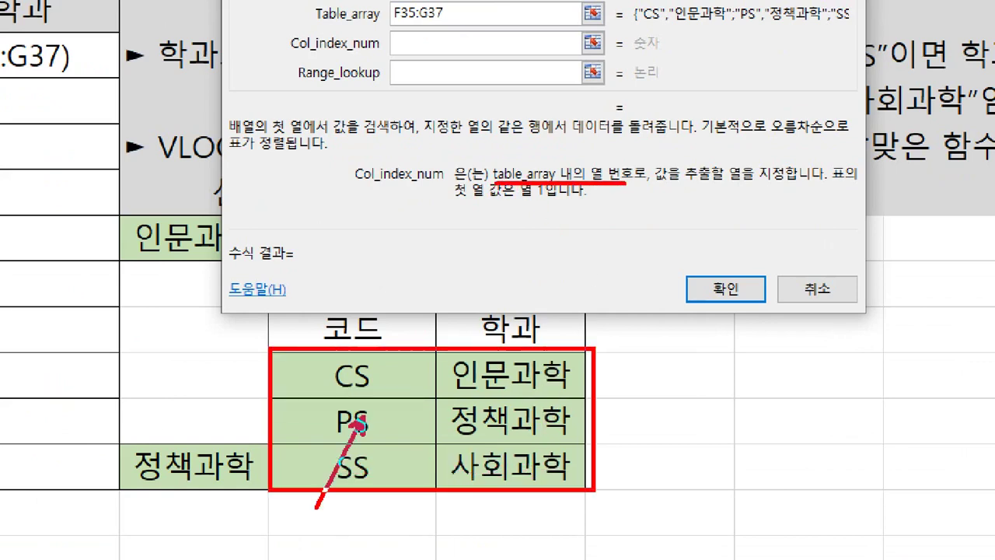
drag(311, 379, 283, 450)
mouse_move(491, 410)
mouse_down()
mouse_move(519, 387)
mouse_move(556, 423)
mouse_up()
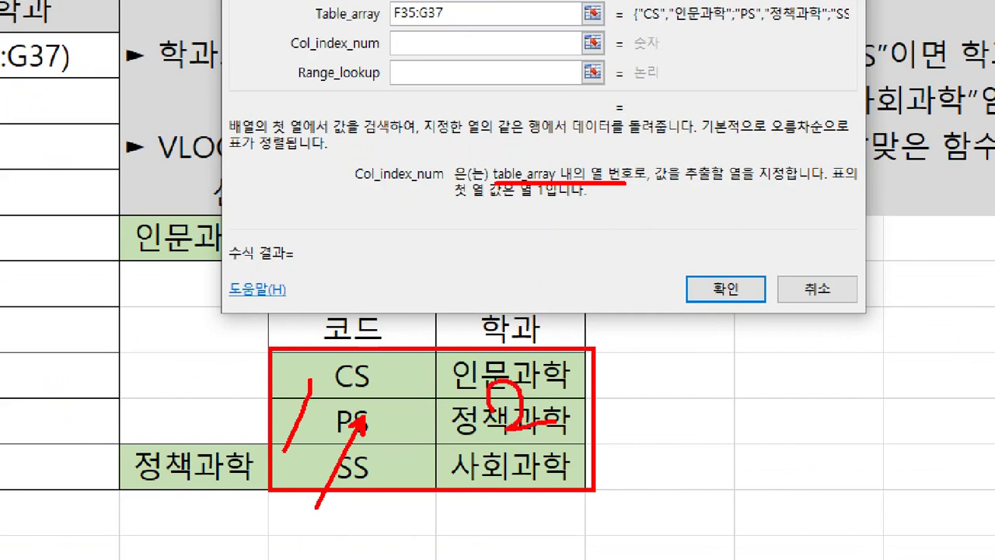
drag(441, 30, 468, 16)
drag(537, 36, 599, 37)
mouse_move(572, 20)
mouse_down()
mouse_move(547, 42)
mouse_move(575, 65)
mouse_up()
drag(686, 25, 692, 84)
drag(752, 84, 742, 107)
drag(774, 54, 816, 63)
drag(656, 68, 653, 19)
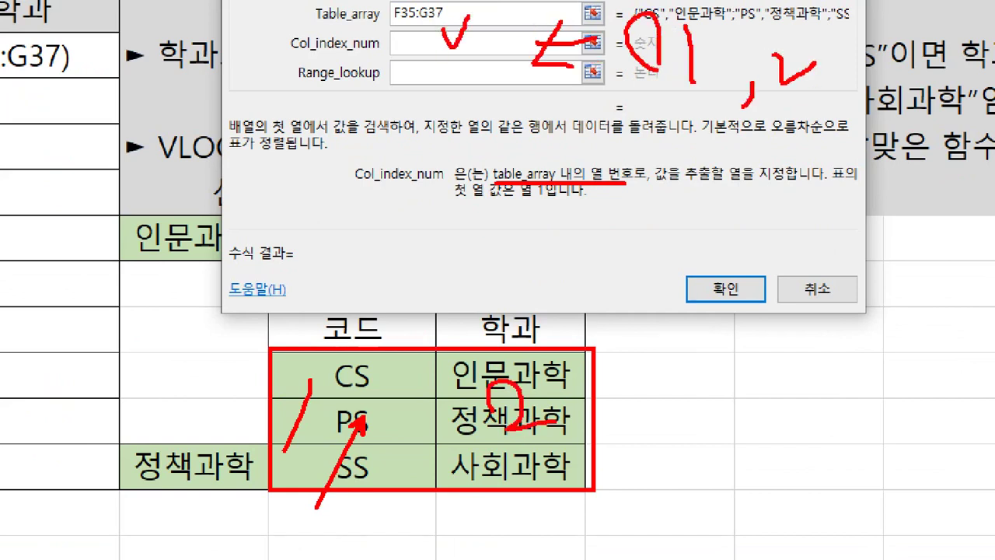
Set VLOOKUP's Col_index_num argument to 2 so that it extracts the 학과 column
drag(656, 185, 817, 184)
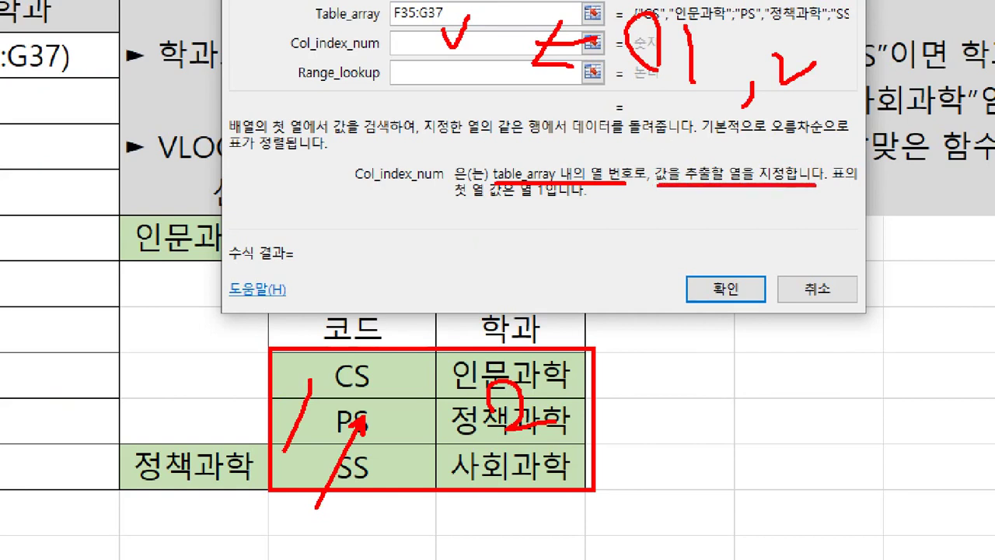
drag(715, 194, 719, 197)
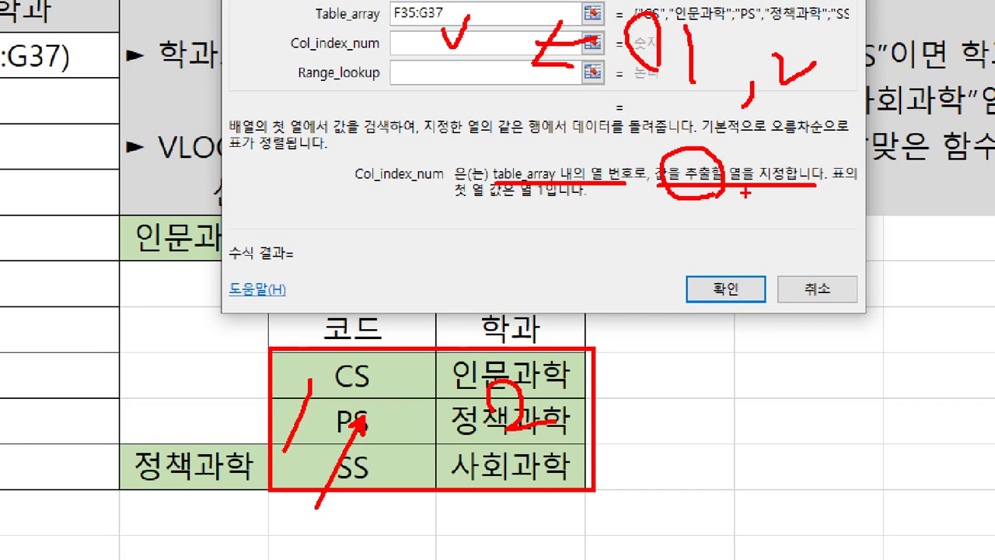
mouse_move(448, 360)
mouse_down()
mouse_move(584, 432)
mouse_move(594, 485)
mouse_up()
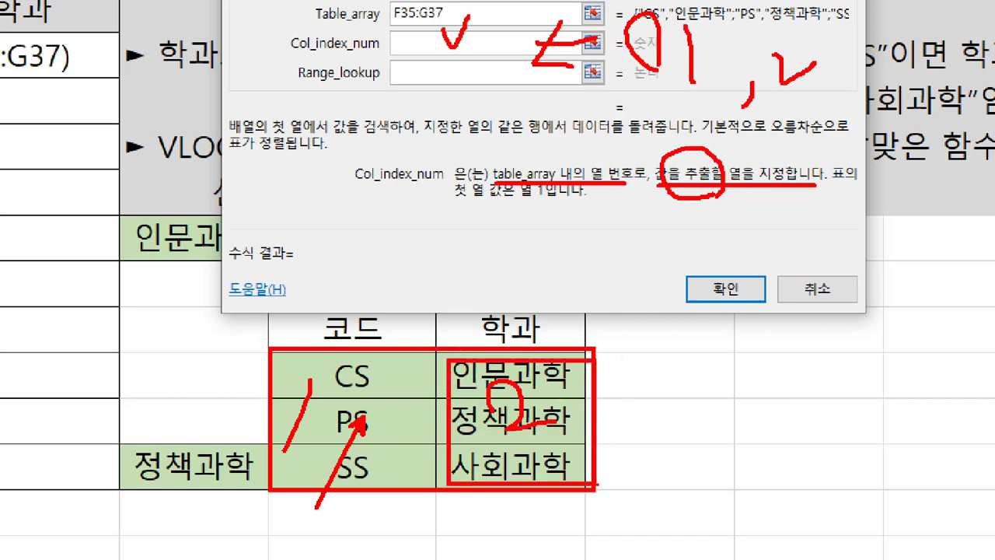
text(2)
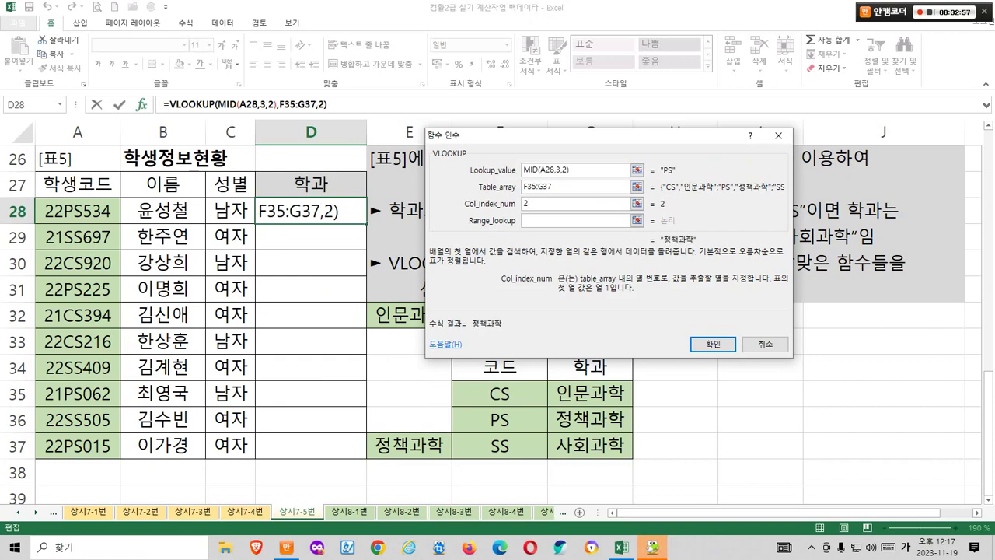
Go on to the Range_lookup argument and read its options for exact and approximate matches
click(575, 220)
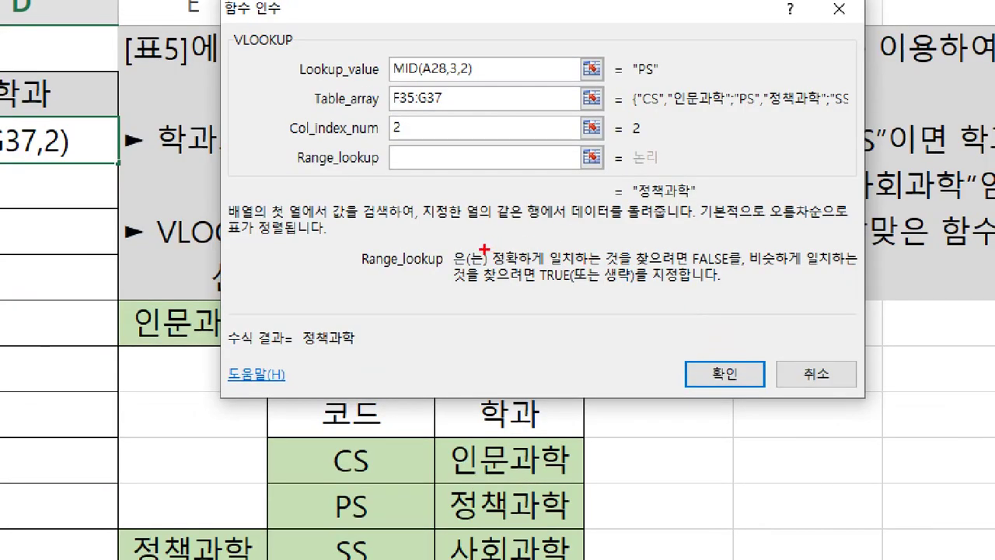
drag(479, 242, 574, 272)
drag(744, 241, 838, 277)
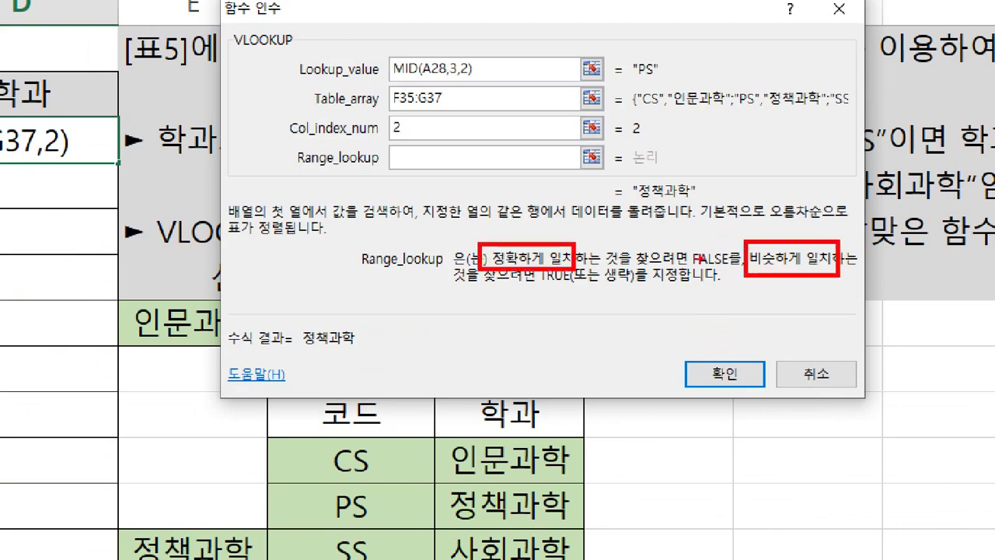
mouse_move(577, 242)
mouse_down()
mouse_move(573, 228)
mouse_move(766, 228)
mouse_up()
key(Escape)
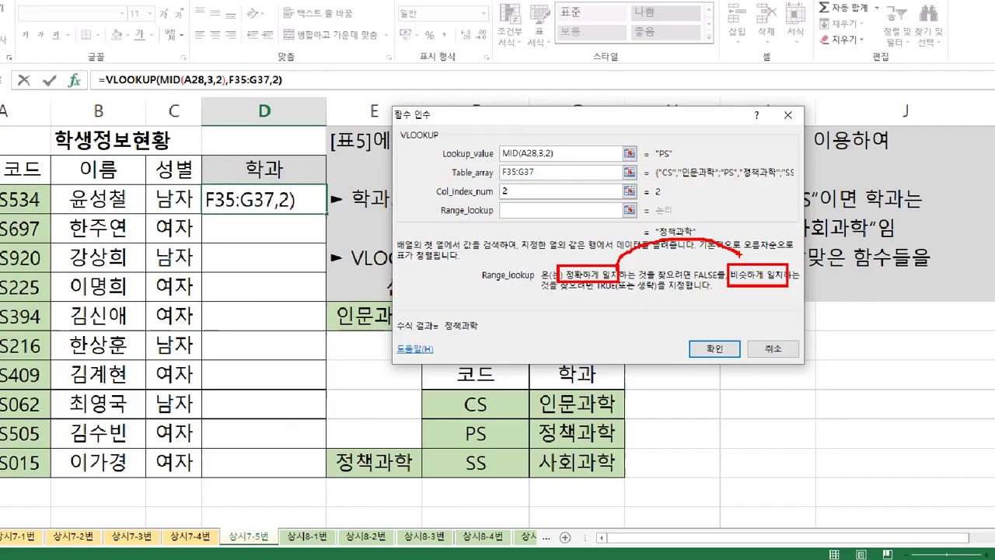
Examine whether the middle characters of the 학생코드 values have to match the 코드 column of the lookup table exactly
key(ctrl+2)
mouse_move(58, 195)
mouse_down()
mouse_move(83, 242)
mouse_move(96, 463)
mouse_up()
mouse_move(99, 396)
mouse_down()
mouse_move(308, 371)
mouse_move(382, 413)
mouse_up()
mouse_move(454, 378)
mouse_down()
mouse_move(596, 420)
mouse_move(620, 453)
mouse_up()
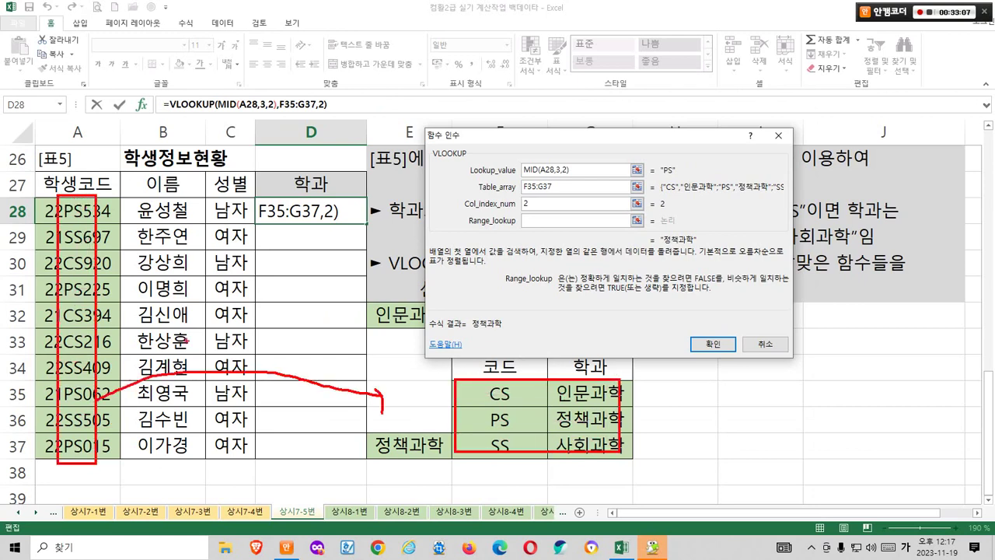
drag(513, 470, 517, 428)
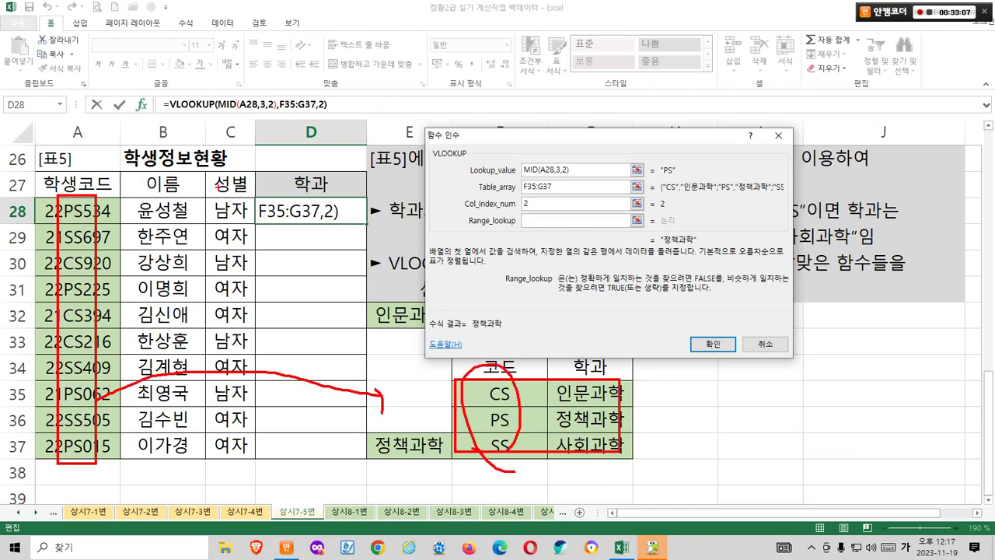
drag(215, 185, 195, 246)
drag(230, 202, 299, 204)
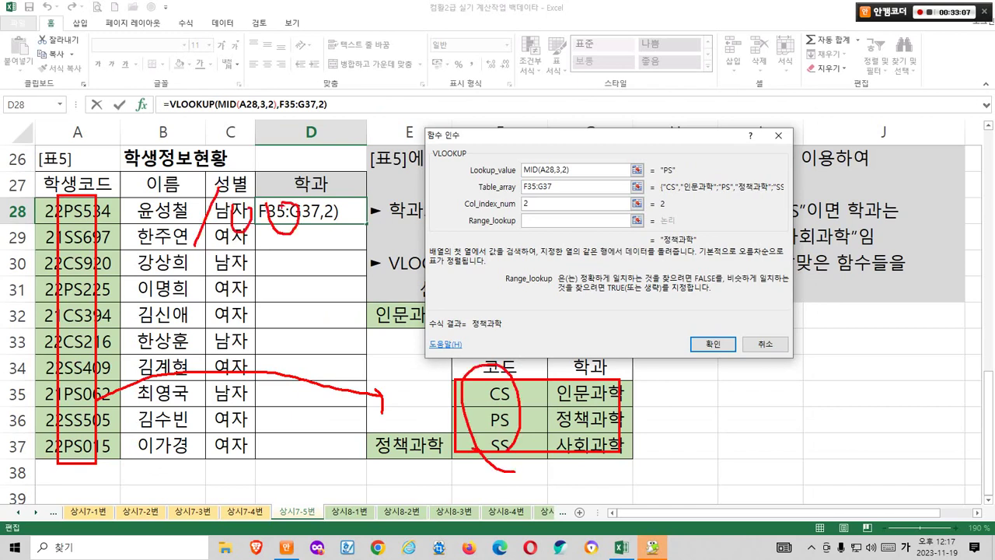
mouse_move(362, 186)
mouse_down()
mouse_move(377, 187)
mouse_move(359, 215)
mouse_up()
mouse_move(370, 199)
mouse_down()
mouse_move(386, 216)
mouse_move(398, 203)
mouse_up()
drag(399, 192, 401, 237)
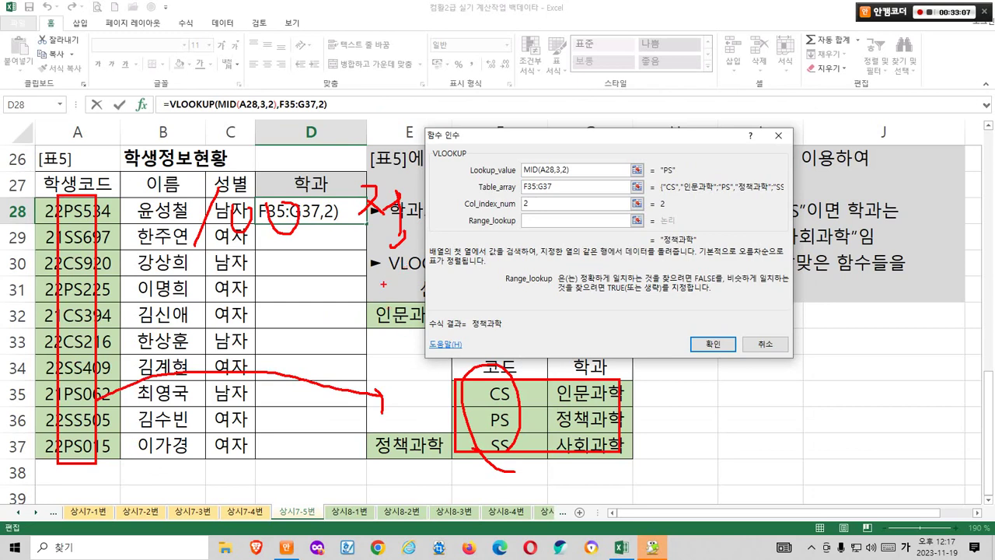
mouse_move(382, 283)
mouse_down()
mouse_move(420, 295)
mouse_move(432, 320)
mouse_up()
mouse_move(511, 471)
mouse_down()
mouse_move(524, 452)
mouse_move(496, 367)
mouse_move(536, 453)
mouse_up()
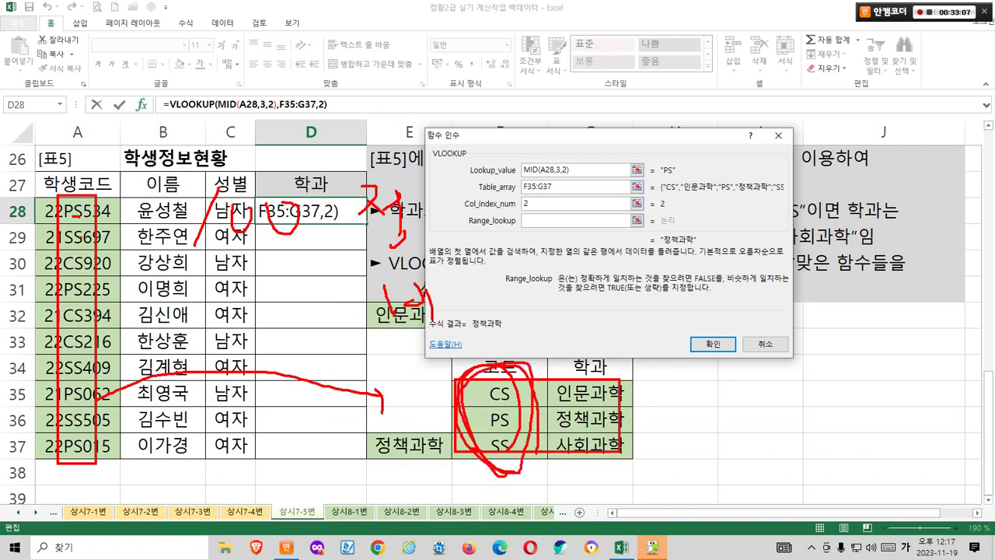
mouse_move(189, 251)
mouse_down()
mouse_move(422, 252)
mouse_move(389, 230)
mouse_up()
key(Escape)
key(ctrl+1)
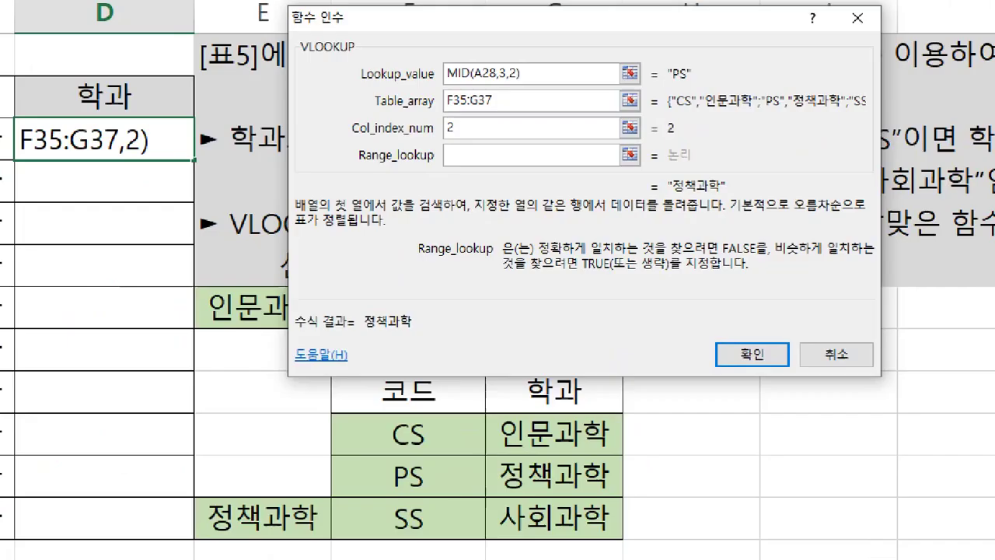
Set VLOOKUP's Range_lookup argument to 0 for an exact match
click(549, 275)
drag(518, 253, 681, 255)
mouse_move(786, 256)
mouse_down()
mouse_move(757, 268)
mouse_move(751, 260)
mouse_move(743, 272)
mouse_up()
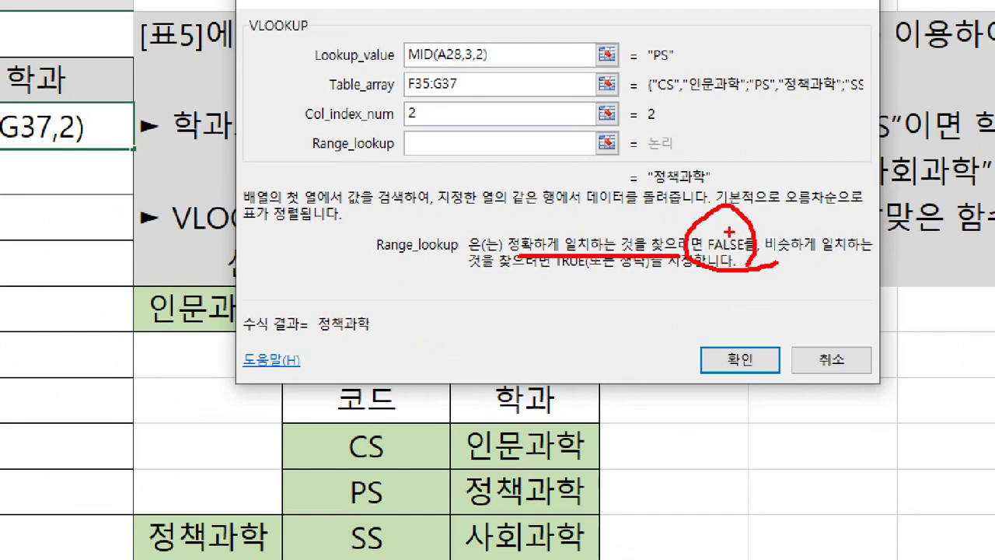
drag(516, 147, 713, 254)
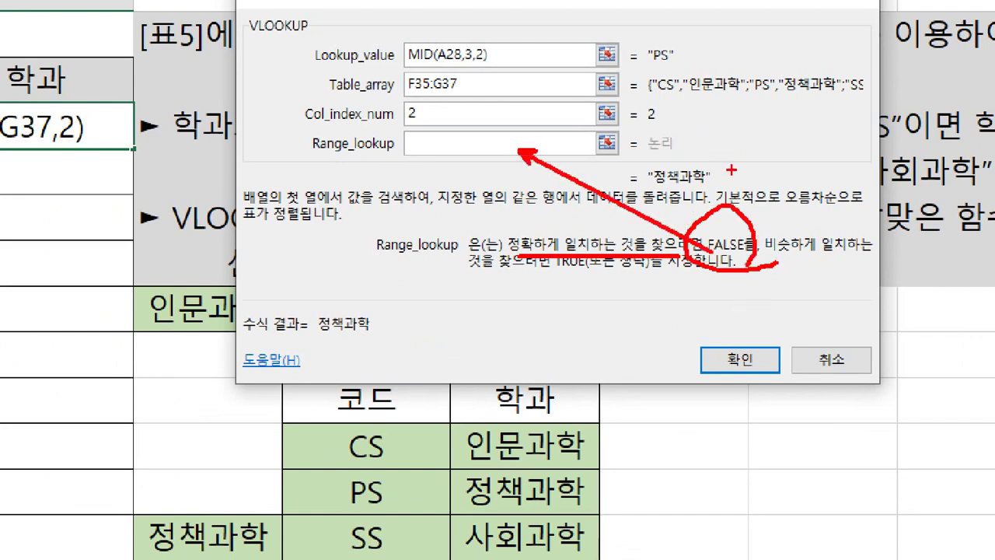
mouse_move(726, 174)
mouse_down()
mouse_move(695, 165)
mouse_move(705, 142)
mouse_move(734, 165)
mouse_move(729, 174)
mouse_up()
mouse_move(621, 282)
mouse_down()
mouse_move(606, 268)
mouse_move(607, 277)
mouse_up()
drag(602, 297, 602, 347)
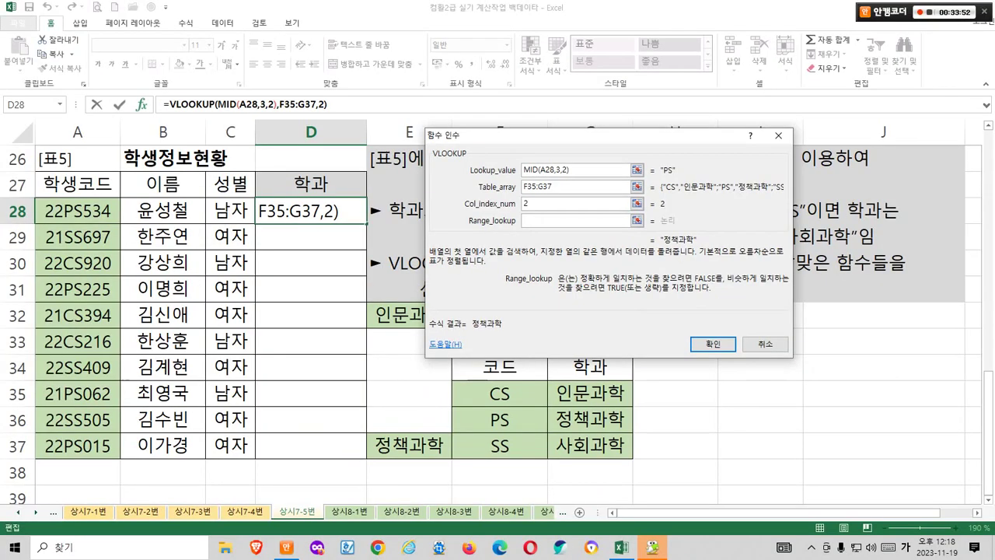
text(0)
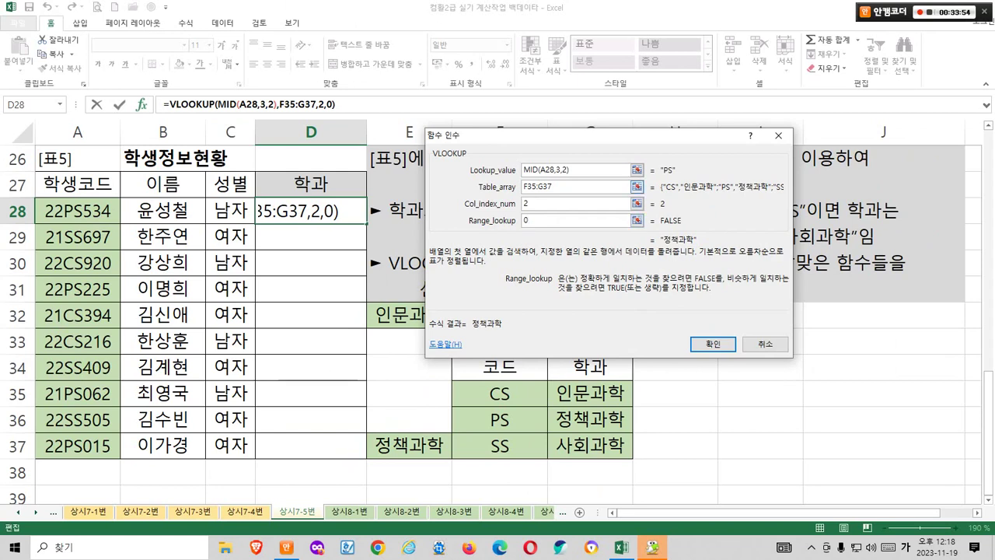
Trace the 학생코드 in A28 to its 학과 in the lookup table and enter the finished VLOOKUP formula in D28
click(577, 187)
mouse_move(90, 221)
mouse_down()
mouse_move(78, 231)
mouse_move(342, 311)
mouse_move(456, 379)
mouse_move(462, 401)
mouse_up()
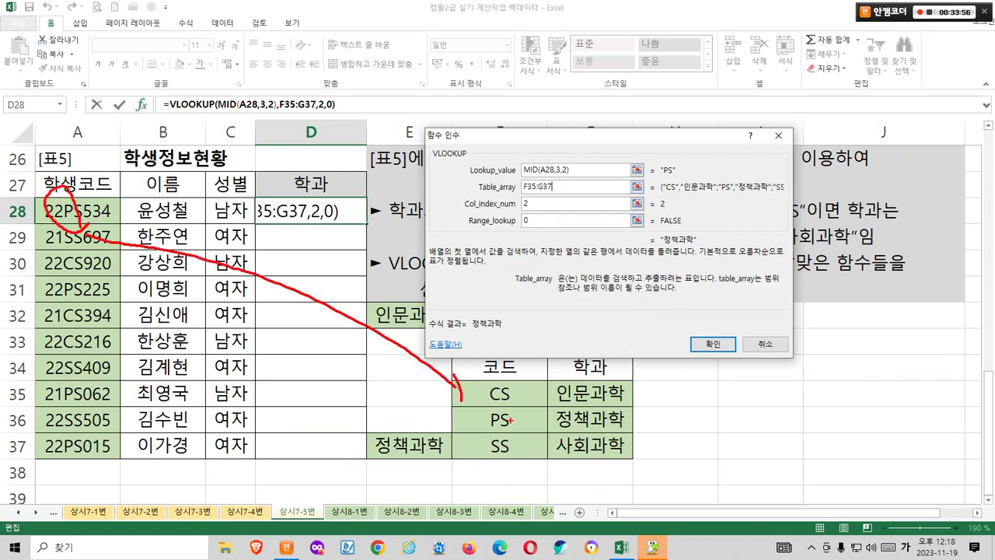
mouse_move(575, 429)
mouse_down()
mouse_move(566, 417)
mouse_move(600, 429)
mouse_up()
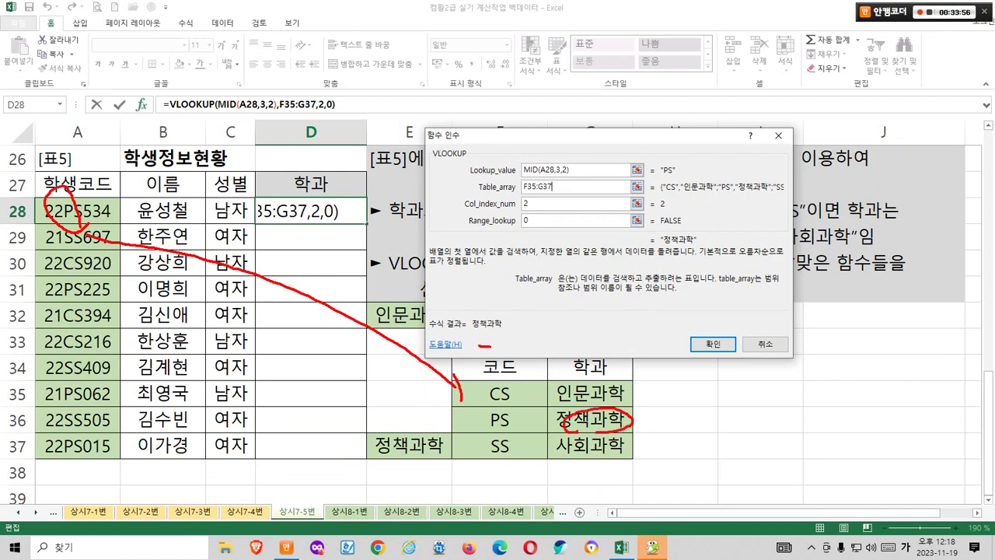
mouse_move(480, 346)
mouse_down()
mouse_move(511, 354)
mouse_move(590, 408)
mouse_up()
mouse_move(589, 351)
mouse_down()
mouse_move(611, 344)
mouse_move(635, 359)
mouse_up()
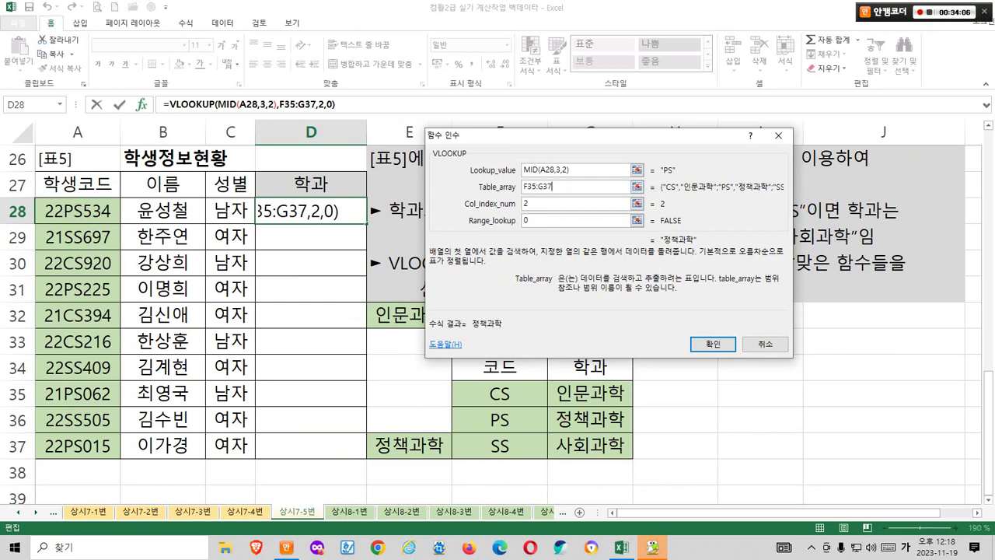
click(712, 344)
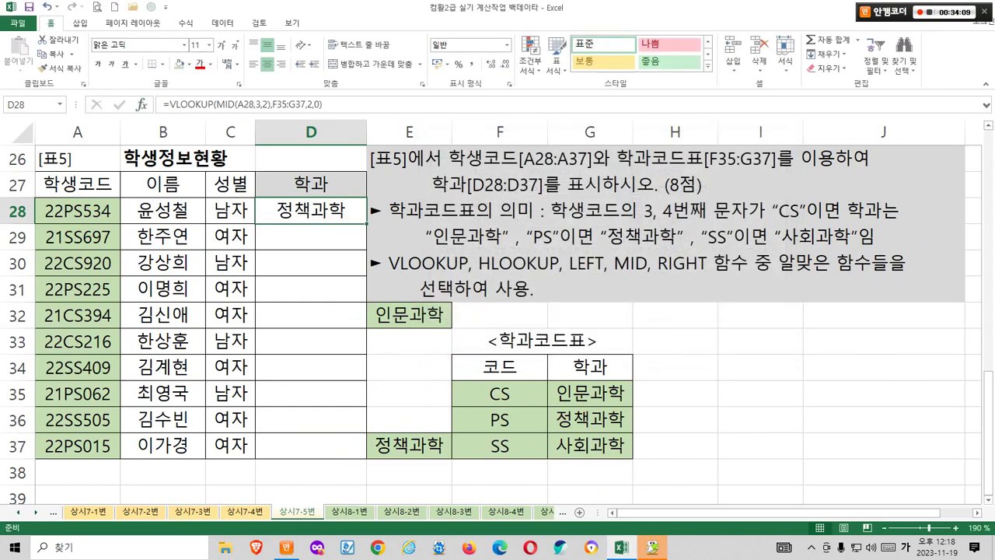
Try filling the D28 formula down to D37 with the relative table range, and clear the copies from D29:D37
mouse_move(353, 225)
mouse_down()
mouse_move(376, 222)
mouse_move(365, 457)
mouse_up()
key(Escape)
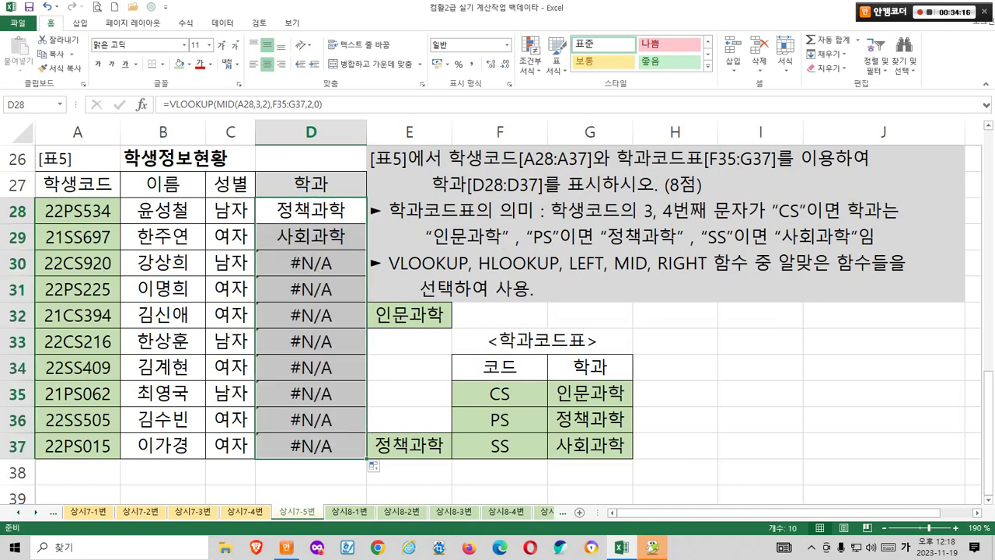
drag(311, 236, 311, 445)
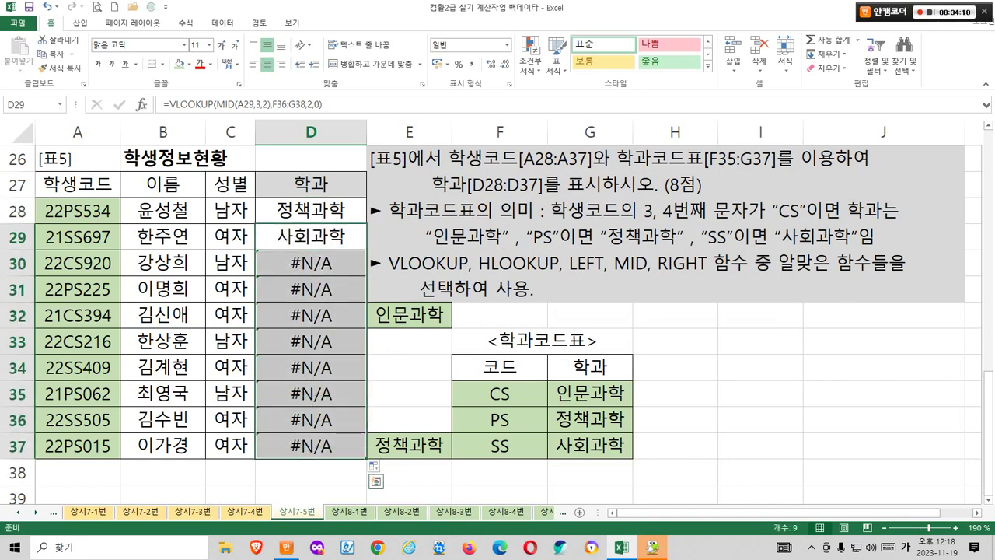
key(Delete)
click(311, 211)
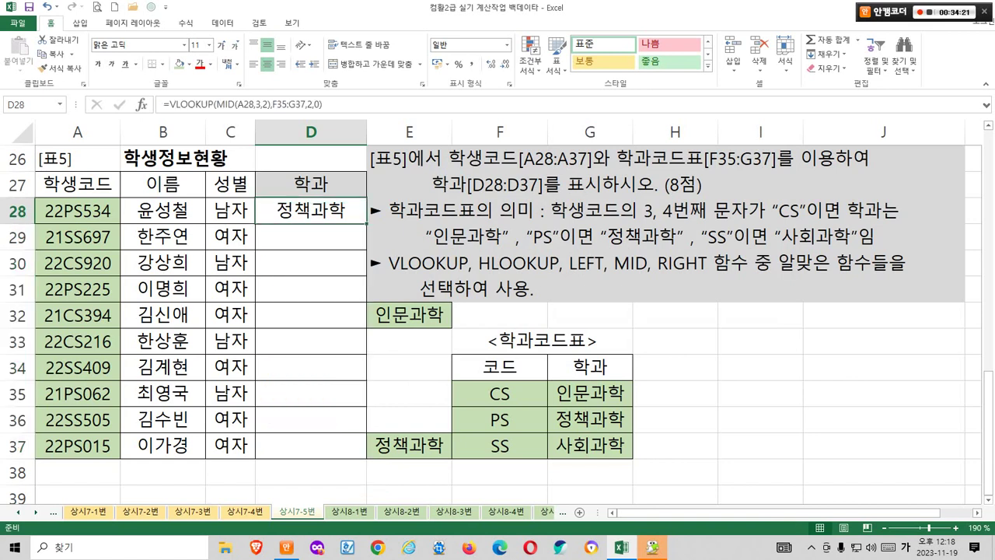
Examine which references must follow each 학생코드 row and whether the lookup table range has to stay fixed when the formula is copied
mouse_move(339, 214)
mouse_down()
mouse_move(332, 222)
mouse_move(340, 203)
mouse_up()
mouse_move(100, 217)
mouse_down()
mouse_move(98, 206)
mouse_move(96, 232)
mouse_up()
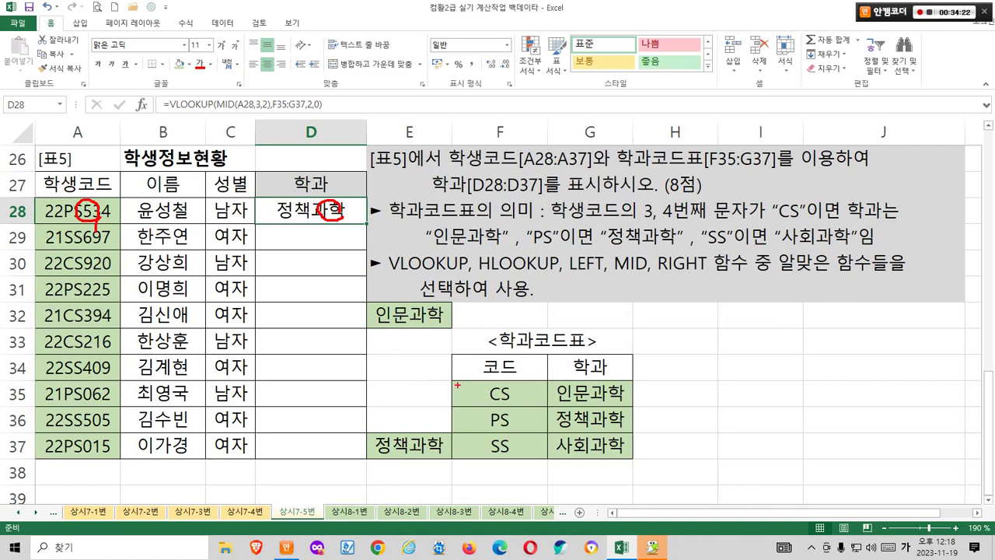
drag(450, 380, 634, 456)
mouse_move(342, 321)
mouse_down()
mouse_move(319, 306)
mouse_move(340, 319)
mouse_up()
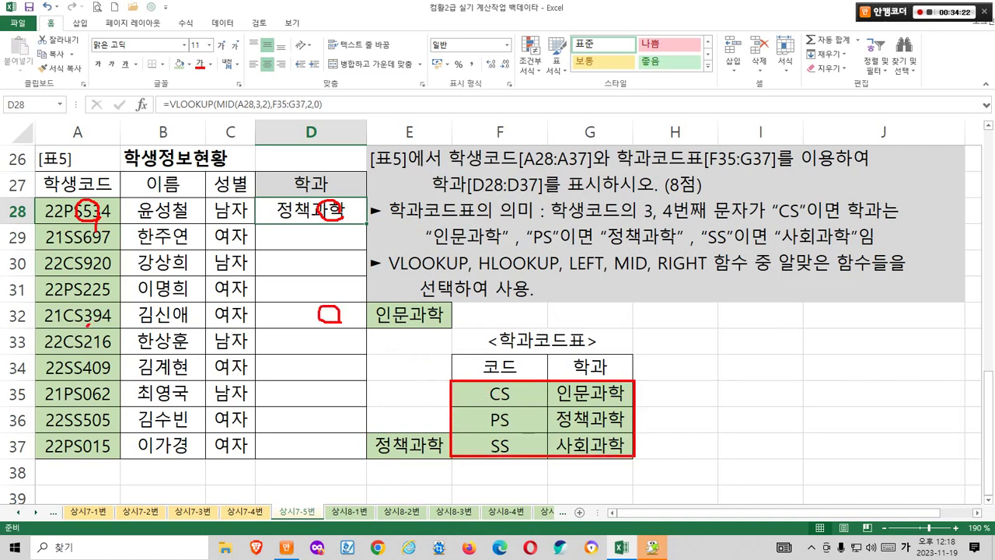
mouse_move(87, 328)
mouse_down()
mouse_move(52, 315)
mouse_move(92, 325)
mouse_up()
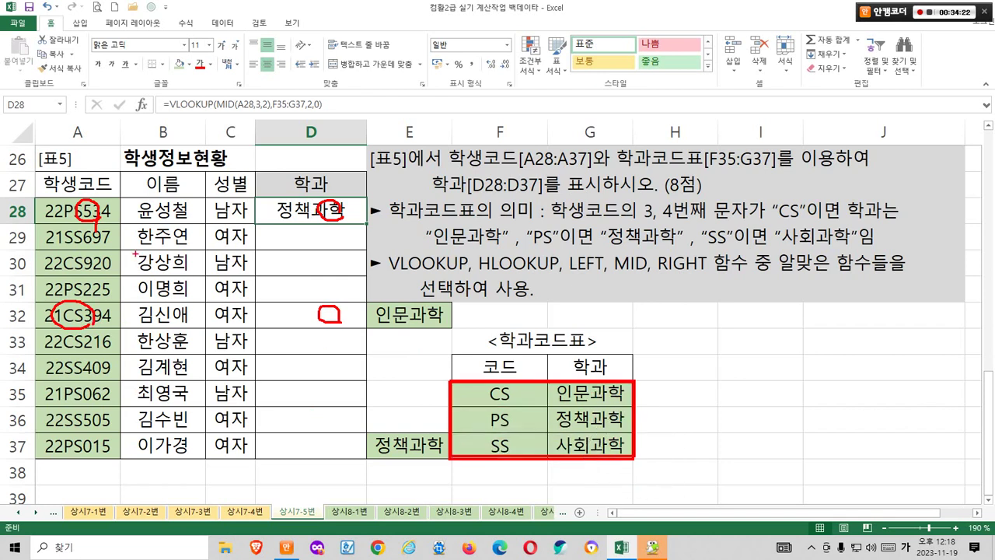
drag(96, 231, 74, 299)
drag(114, 178, 58, 234)
mouse_move(69, 198)
mouse_down()
mouse_move(138, 250)
mouse_move(74, 325)
mouse_up()
drag(68, 289, 92, 325)
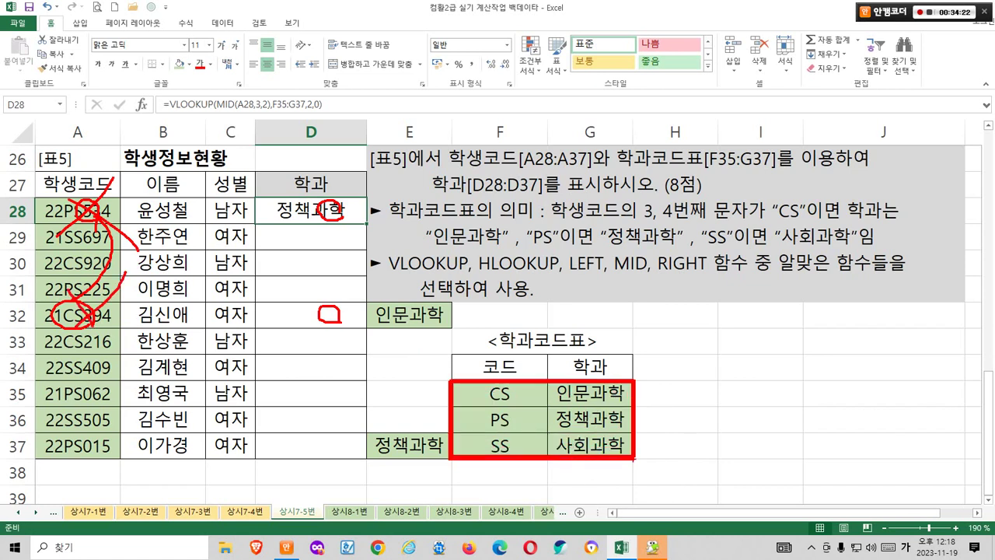
drag(588, 339, 572, 393)
drag(564, 384, 571, 394)
key(Escape)
Make the table range in D28's VLOOKUP formula absolute as $F$35:$G$37
key(ctrl+1)
click(257, 107)
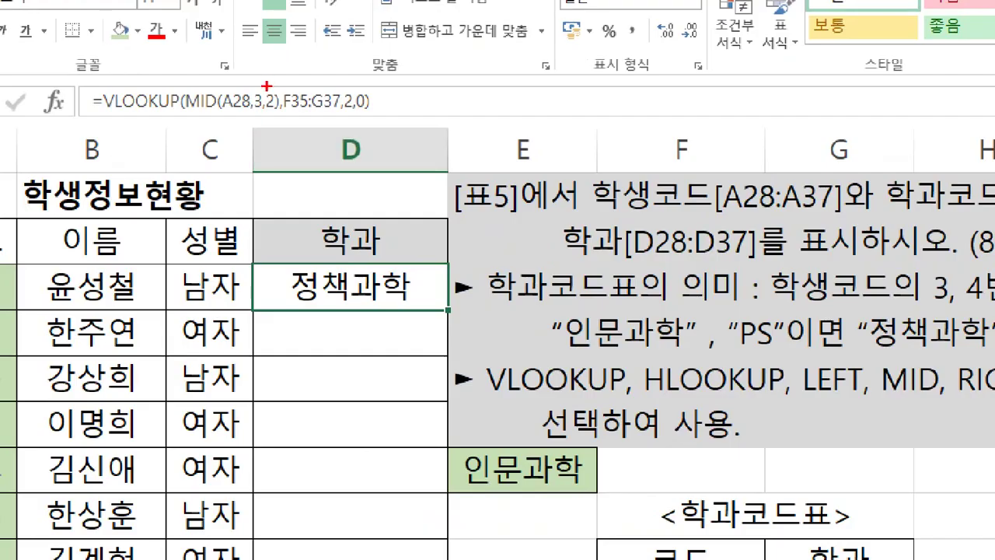
drag(266, 83, 350, 118)
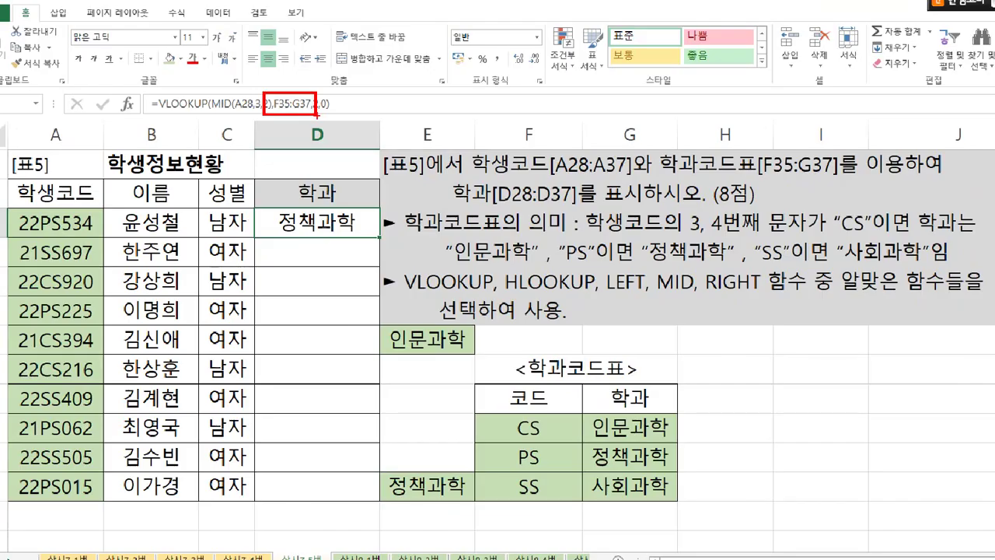
key(Escape)
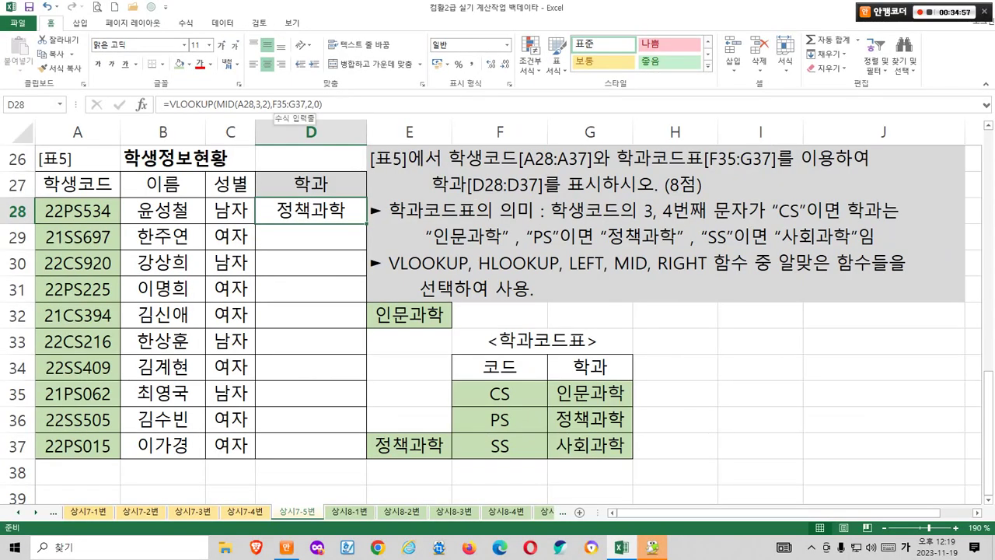
drag(272, 104, 301, 104)
key(F4)
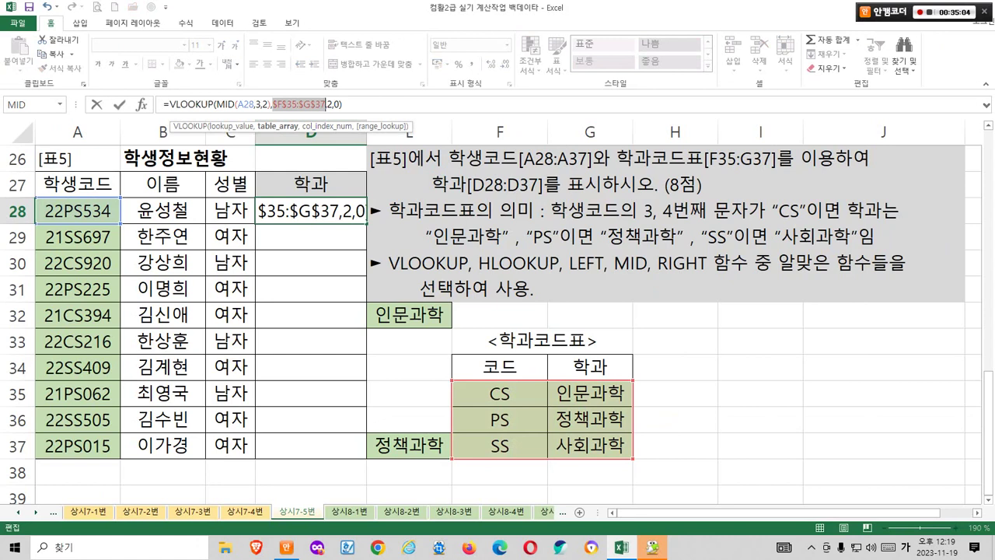
key(Return)
click(311, 211)
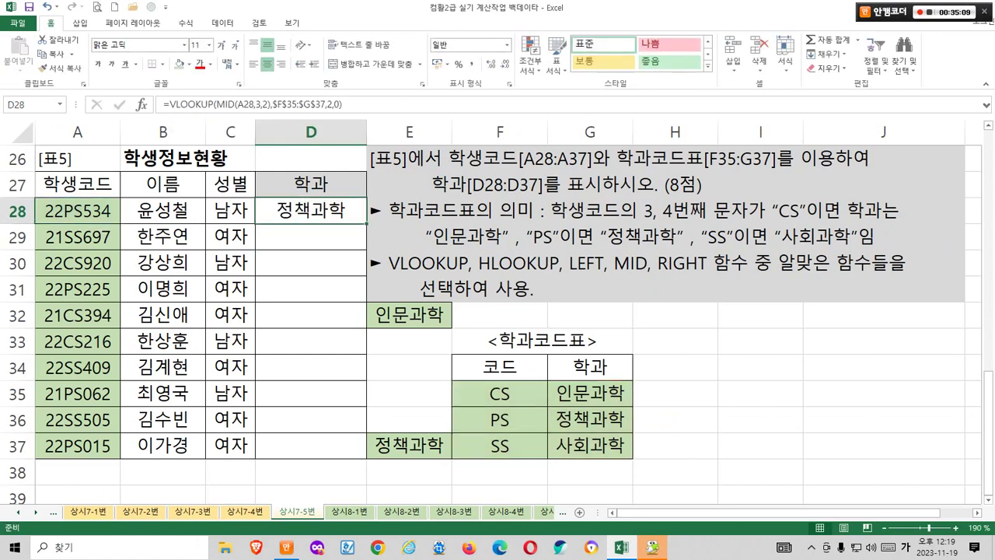
Fill the corrected D28 formula down to D37 and compare the results with the reference answers in E32 and E37
drag(366, 224, 367, 460)
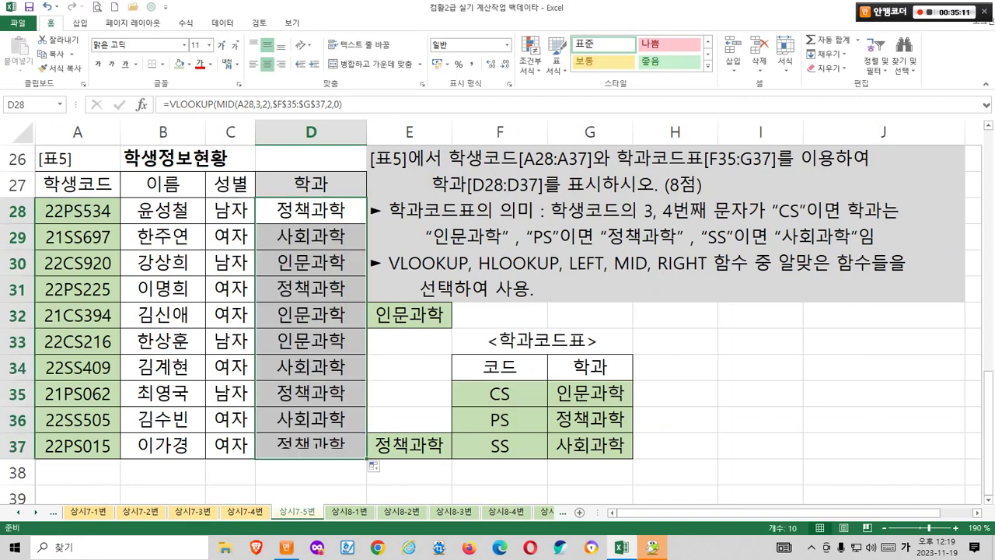
click(409, 393)
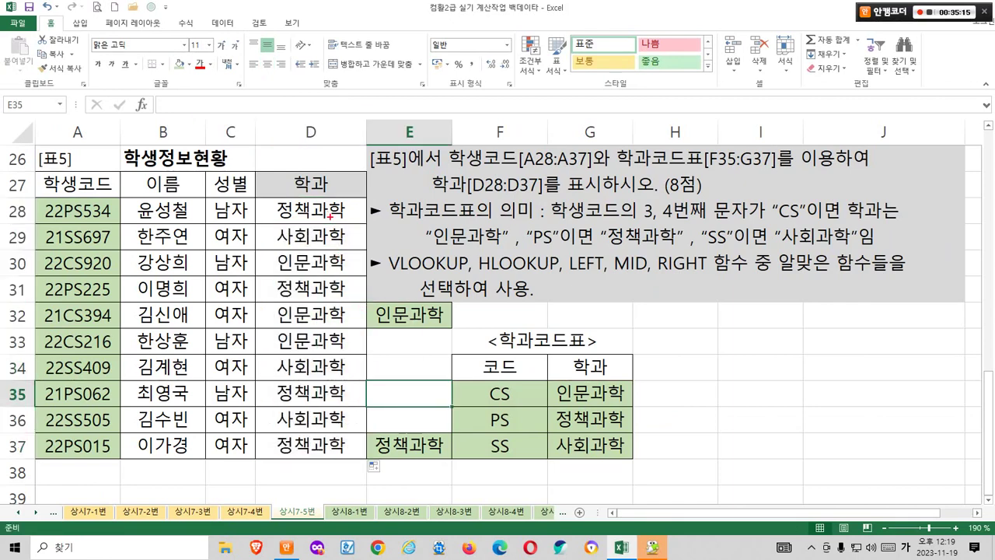
mouse_move(330, 217)
mouse_down()
mouse_move(310, 174)
mouse_move(333, 218)
mouse_up()
drag(269, 299, 453, 333)
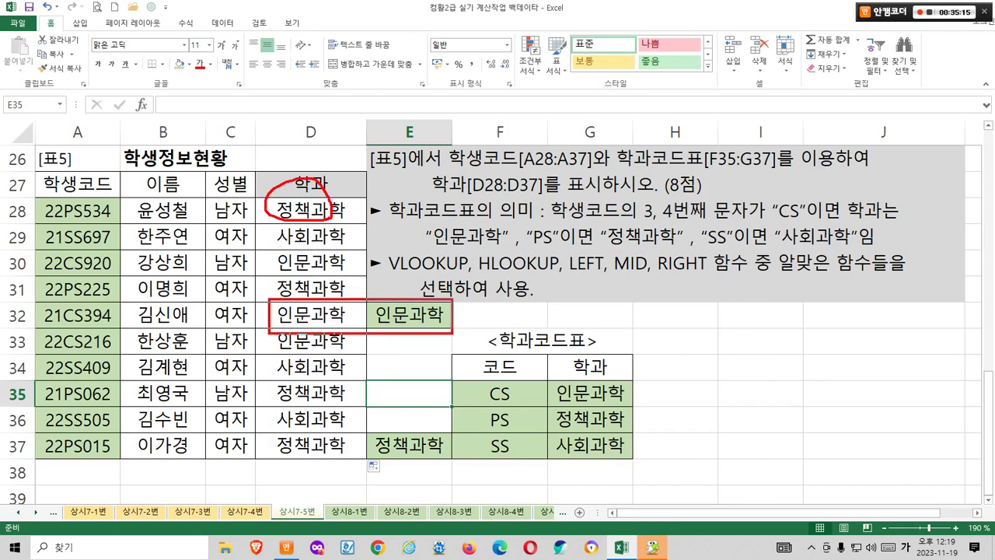
drag(275, 431, 426, 466)
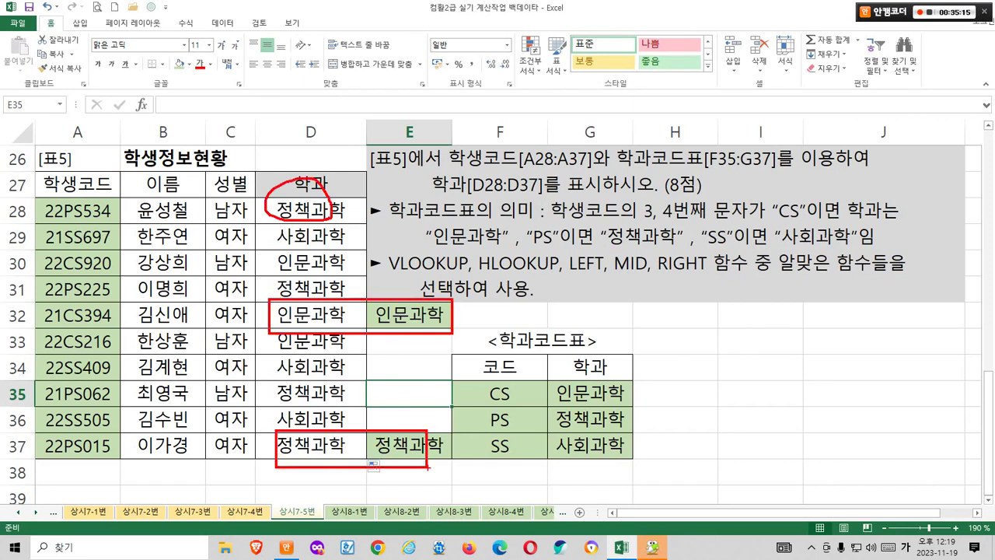
key(Escape)
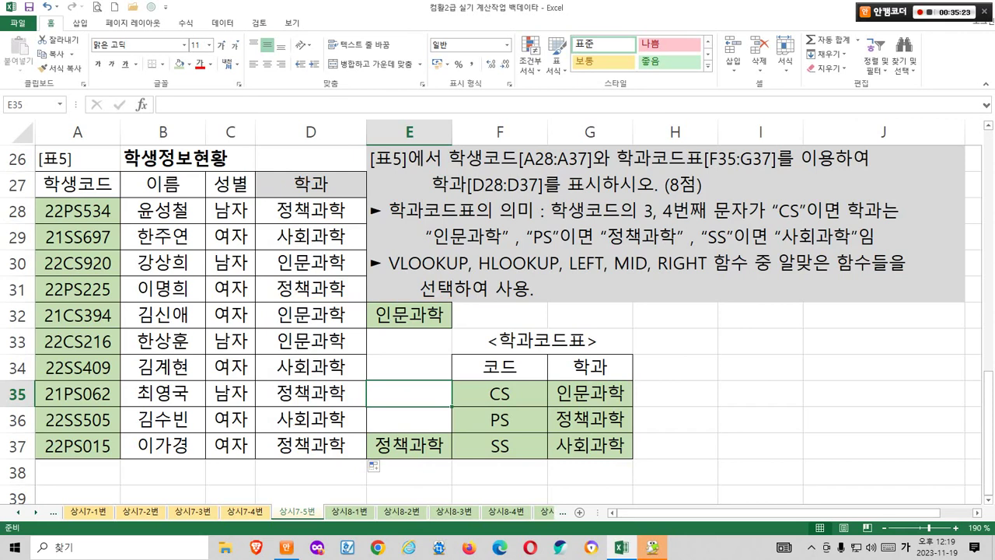
Clear the reference answers from cells E32 and E37
click(409, 314)
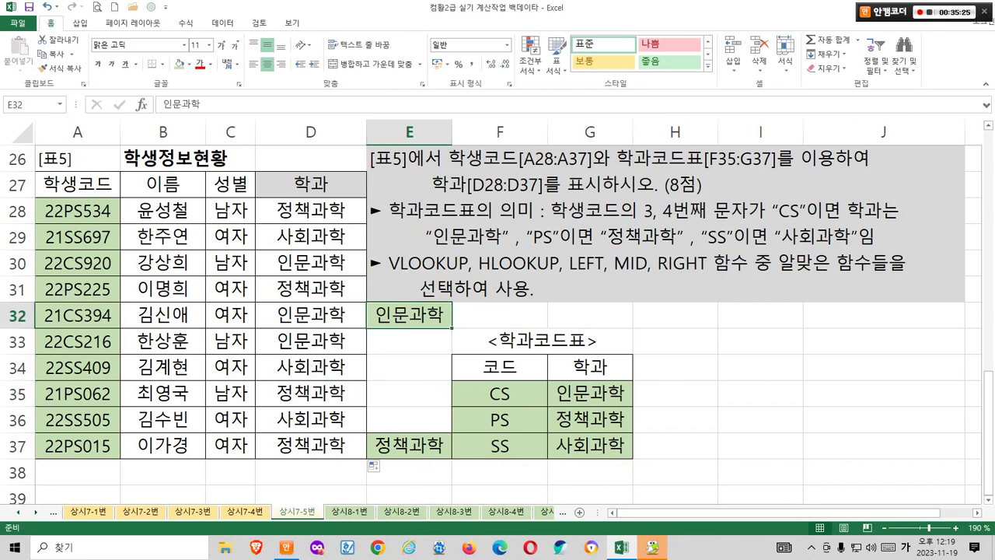
key(Delete)
click(409, 445)
key(Delete)
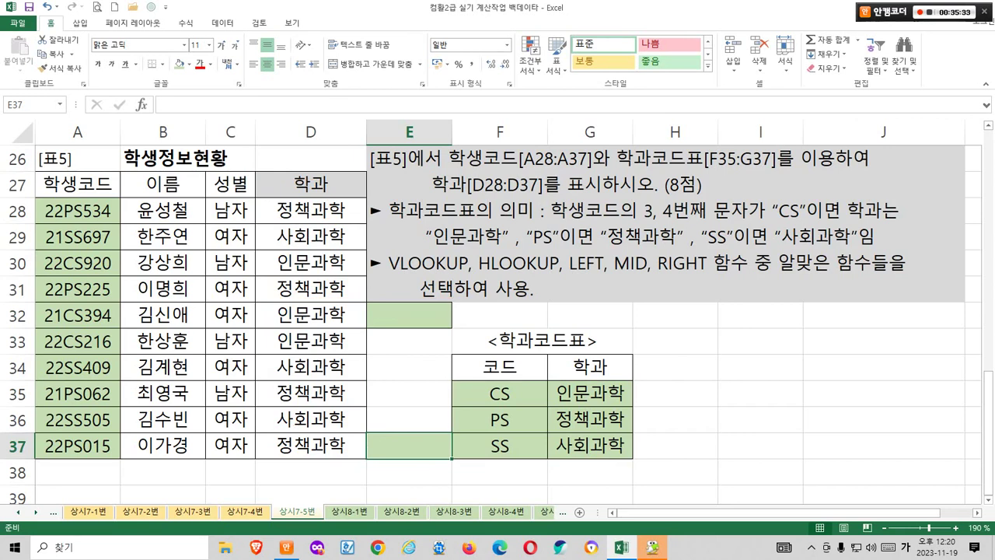
Remove the fill colour from A28:A37, E32, E37 and the lookup table F35:G37
drag(77, 210, 77, 445)
ctrl+click(408, 315)
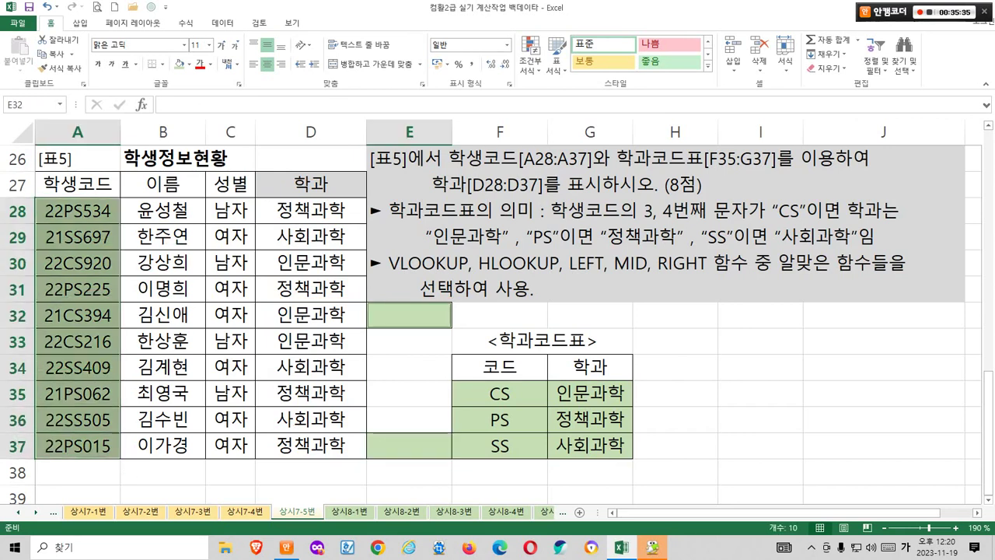
ctrl+click(409, 445)
drag(499, 394, 589, 446)
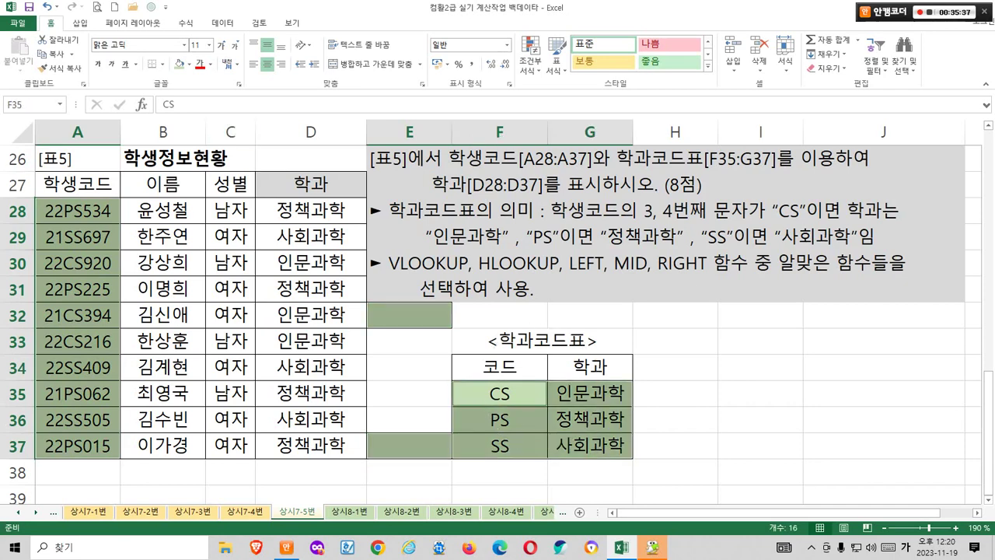
click(189, 63)
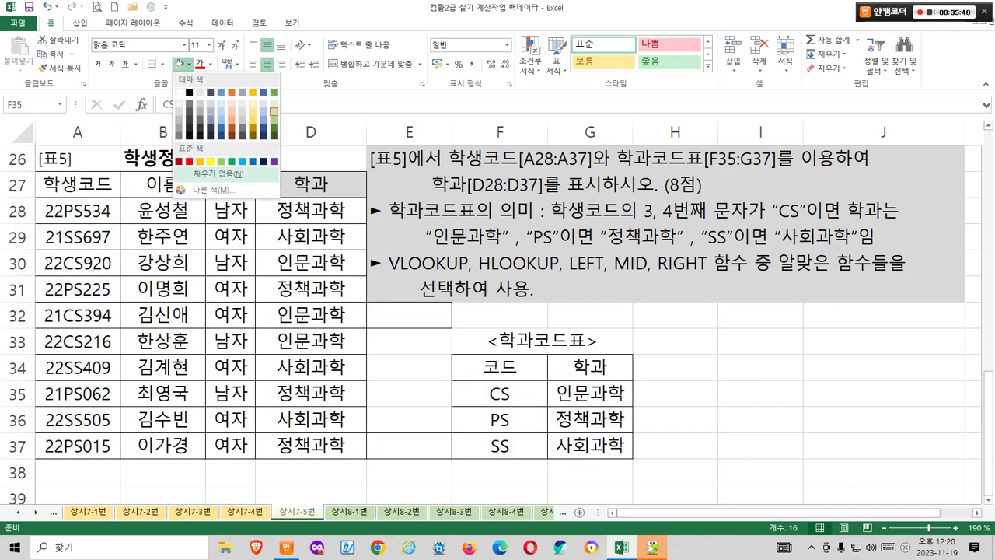
click(218, 174)
click(409, 367)
click(408, 471)
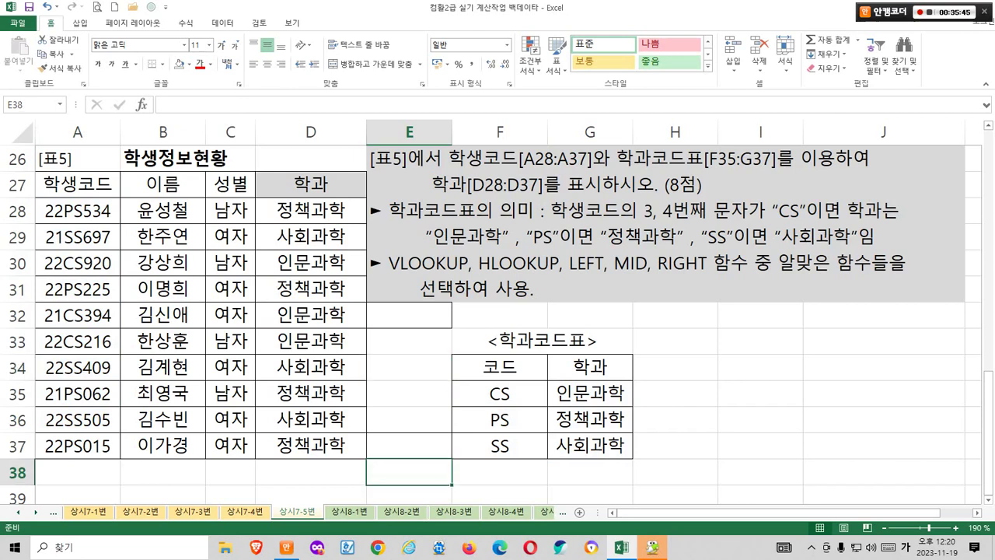
click(409, 393)
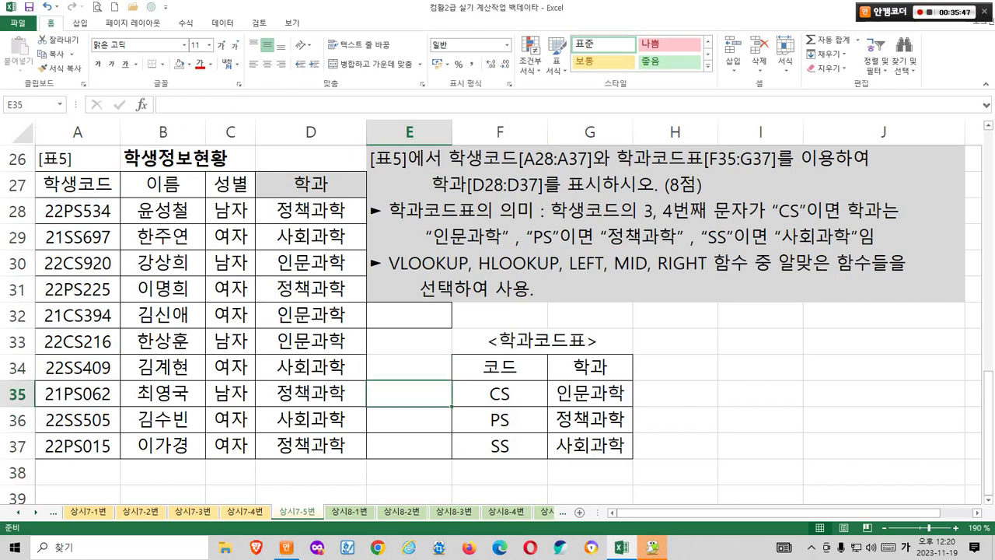